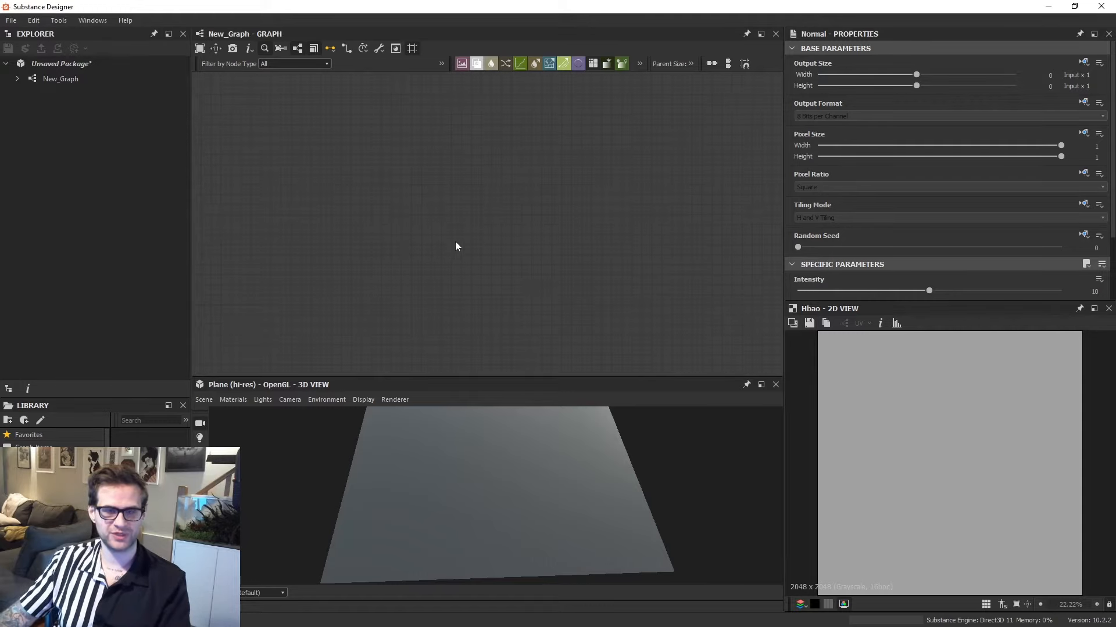
Add a Flood Fill node to the empty graph.
key("space")
type("flood")
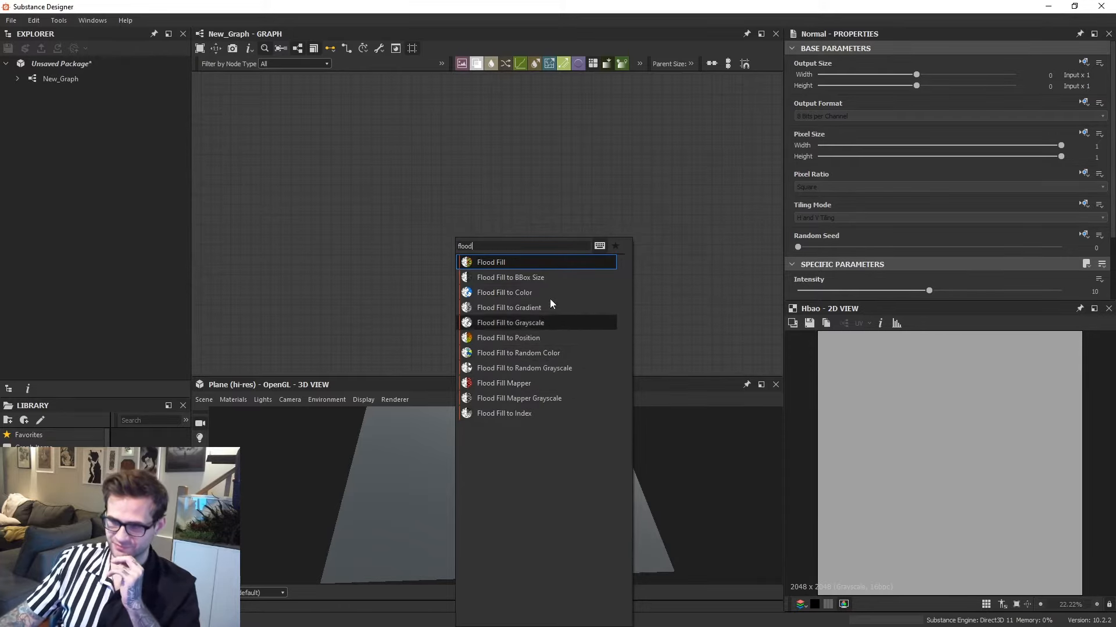
left_click(500, 264)
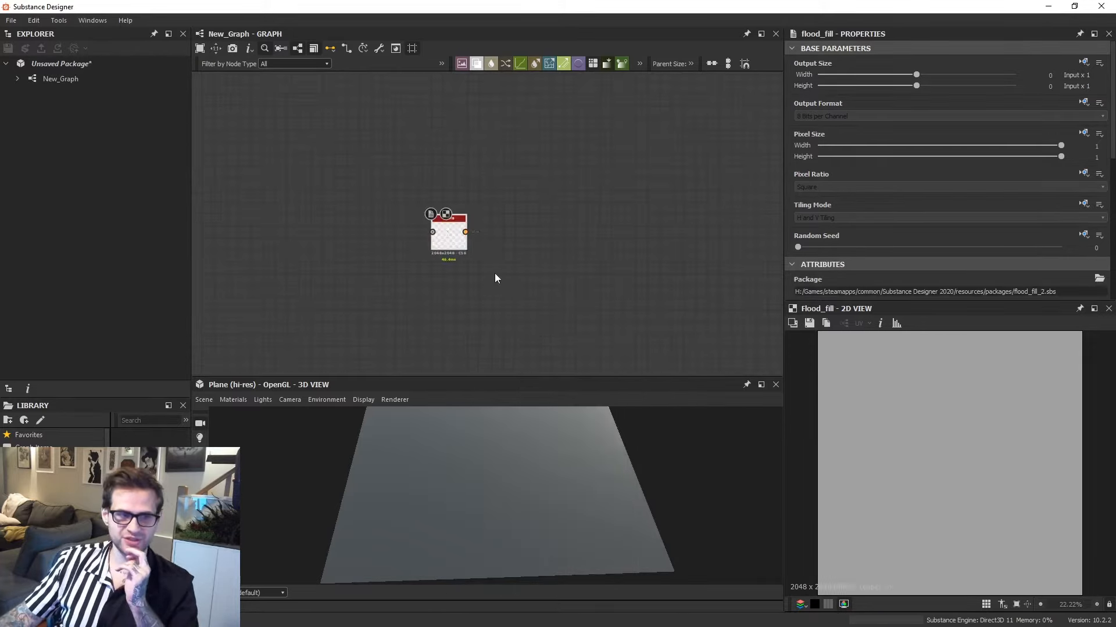
middle_click_drag(444, 213, 451, 248)
scroll(456, 250, "up", 6)
middle_click_drag(454, 299, 470, 201)
scroll(478, 222, "up", 2)
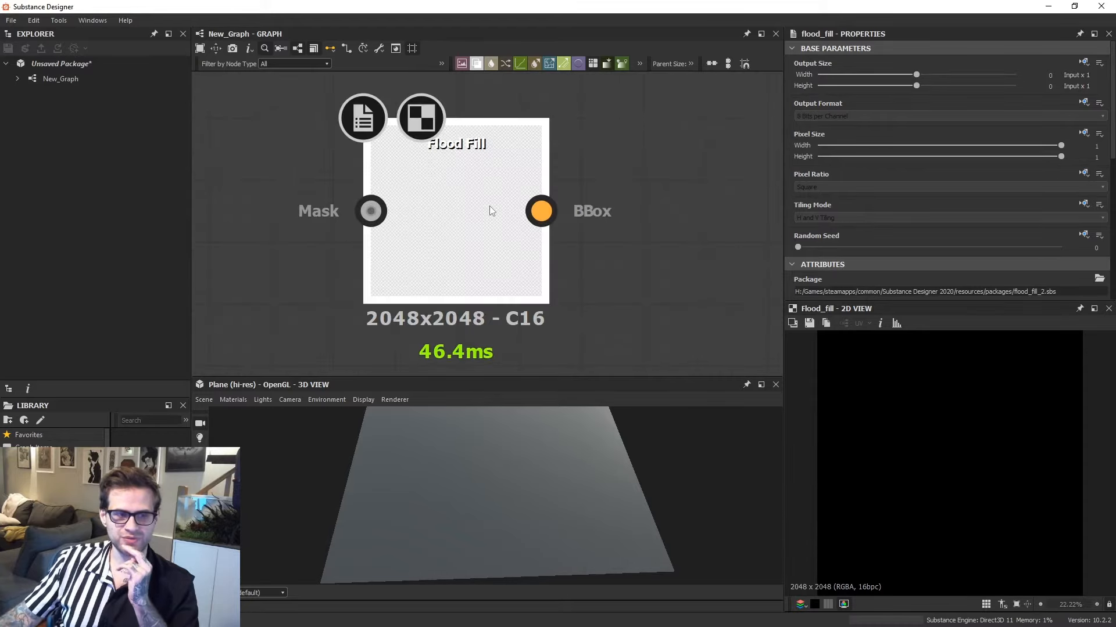
mouse_move(489, 211)
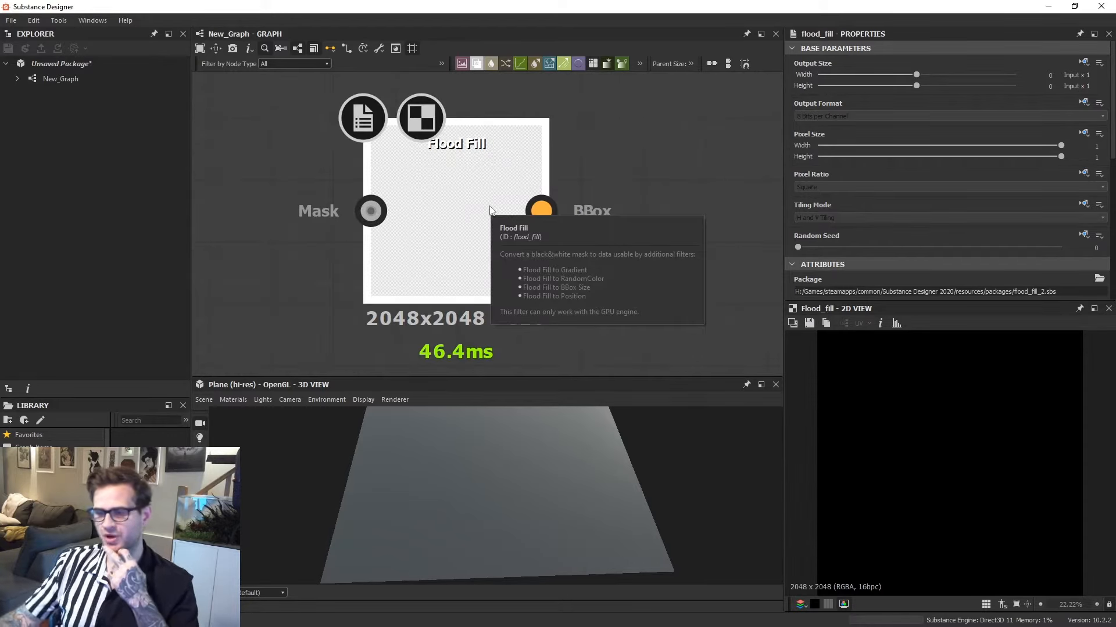
scroll(344, 208, "down", 2)
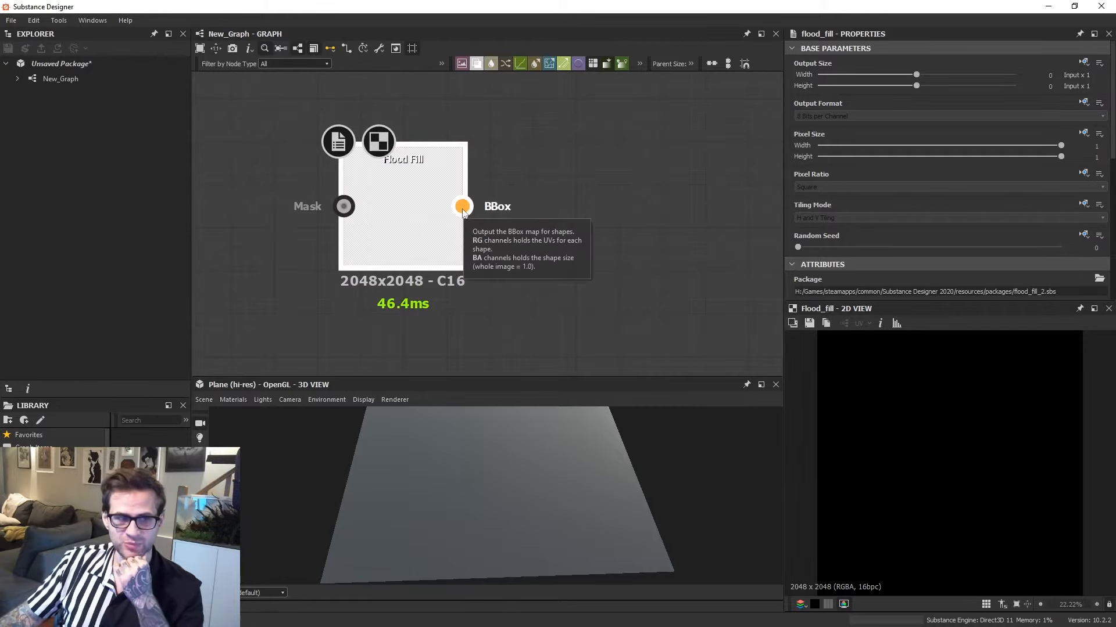
left_click(403, 211)
scroll(498, 216, "up", 2)
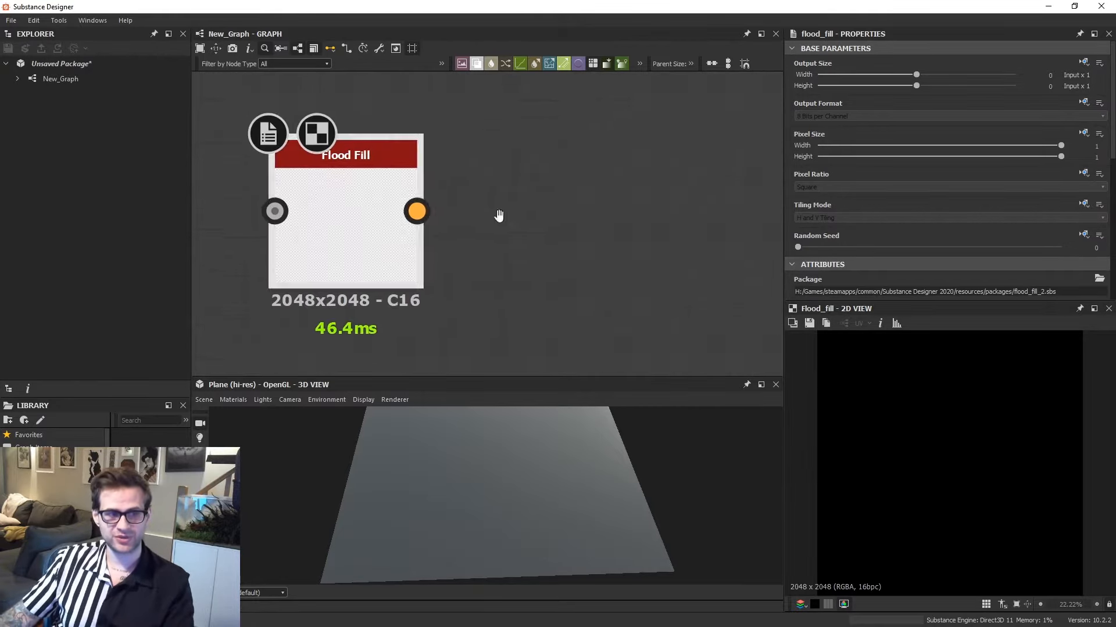
Add a Flood Fill to Random Grayscale node and connect the Flood Fill node's BBox output to its input.
key("space")
type("flood")
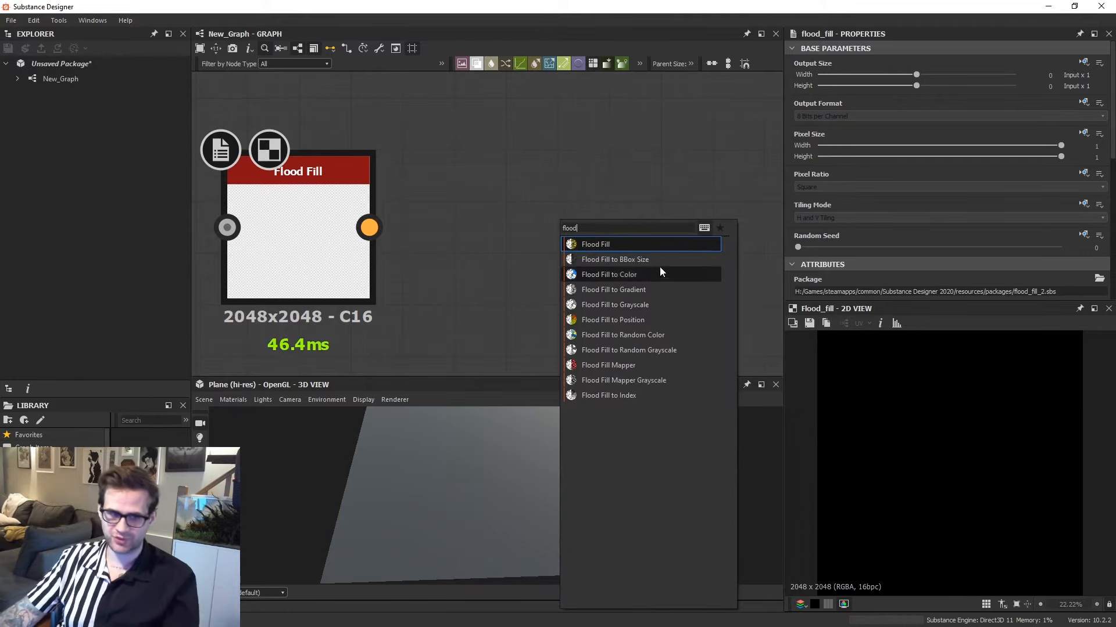
key("Escape")
scroll(526, 265, "up", 1)
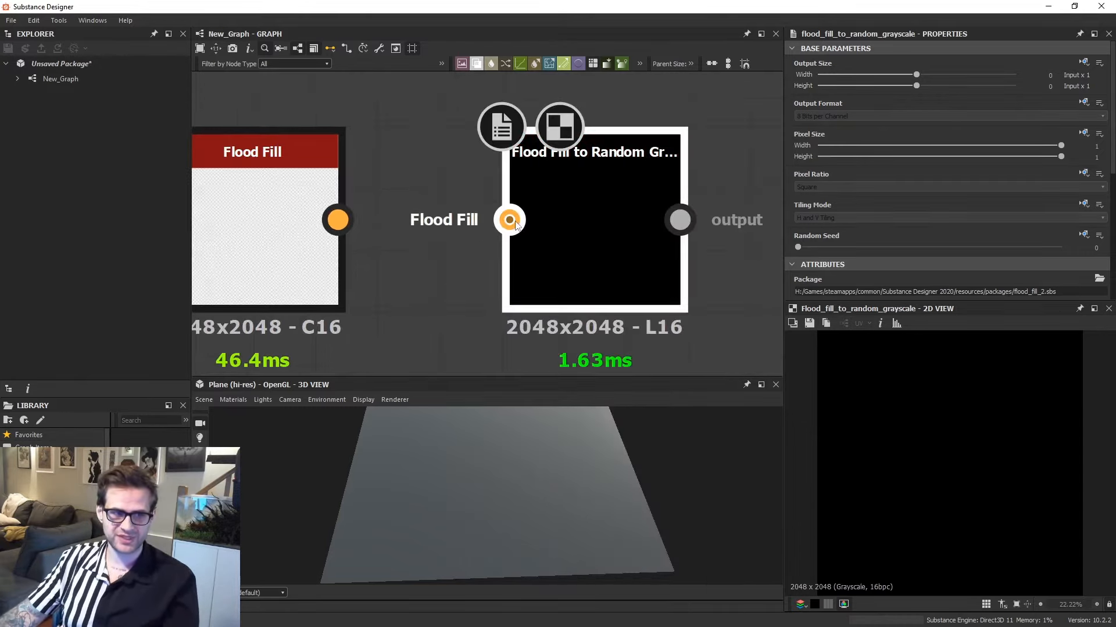
left_click_drag(338, 219, 510, 220)
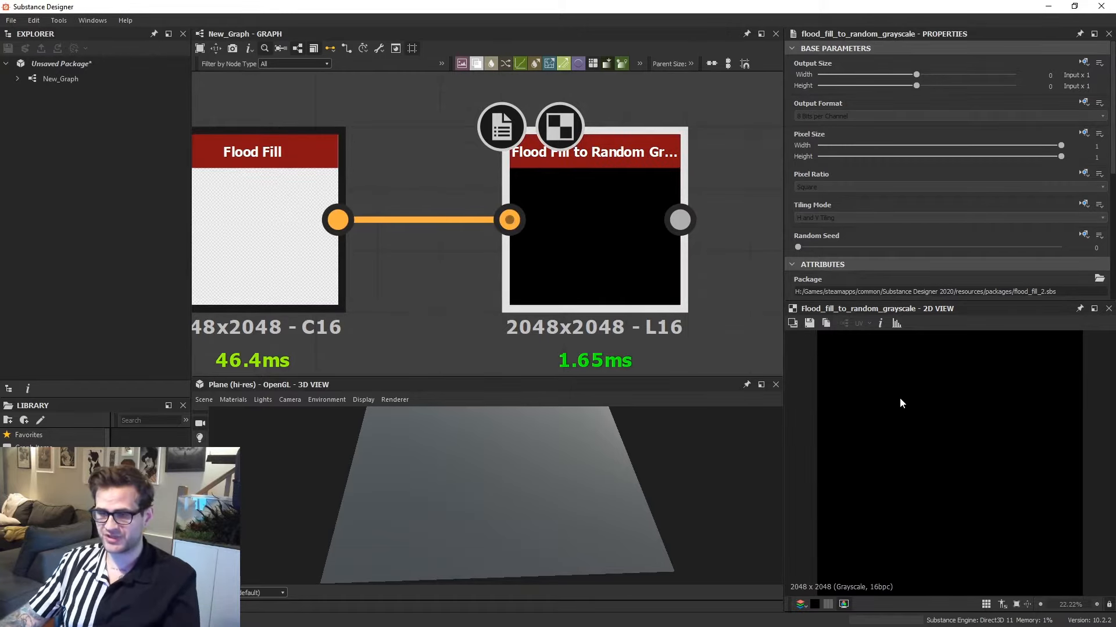
Preview the output of the Flood Fill node while its Mask input is empty.
scroll(526, 211, "down", 5)
middle_click_drag(423, 185, 533, 178)
scroll(507, 228, "up", 4)
double_click(537, 255)
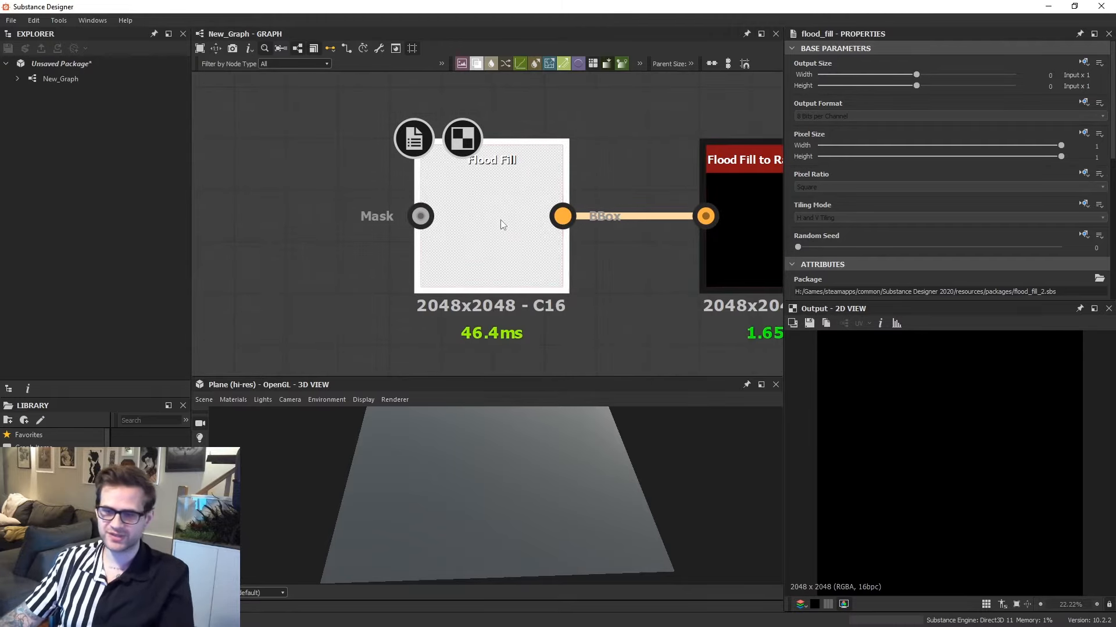
mouse_move(416, 228)
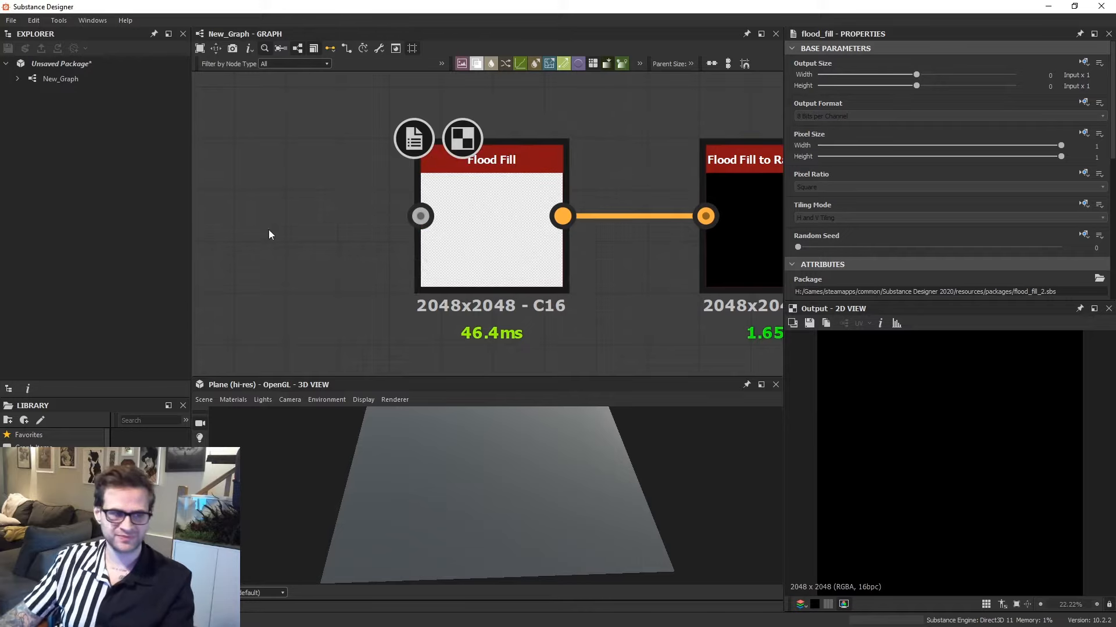
Add a Shape node before the Flood Fill node and connect its output to the Mask input.
key("space")
type("shape")
key("Return")
scroll(356, 201, "up", 1)
middle_click_drag(357, 201, 522, 203)
scroll(829, 235, "down", 5)
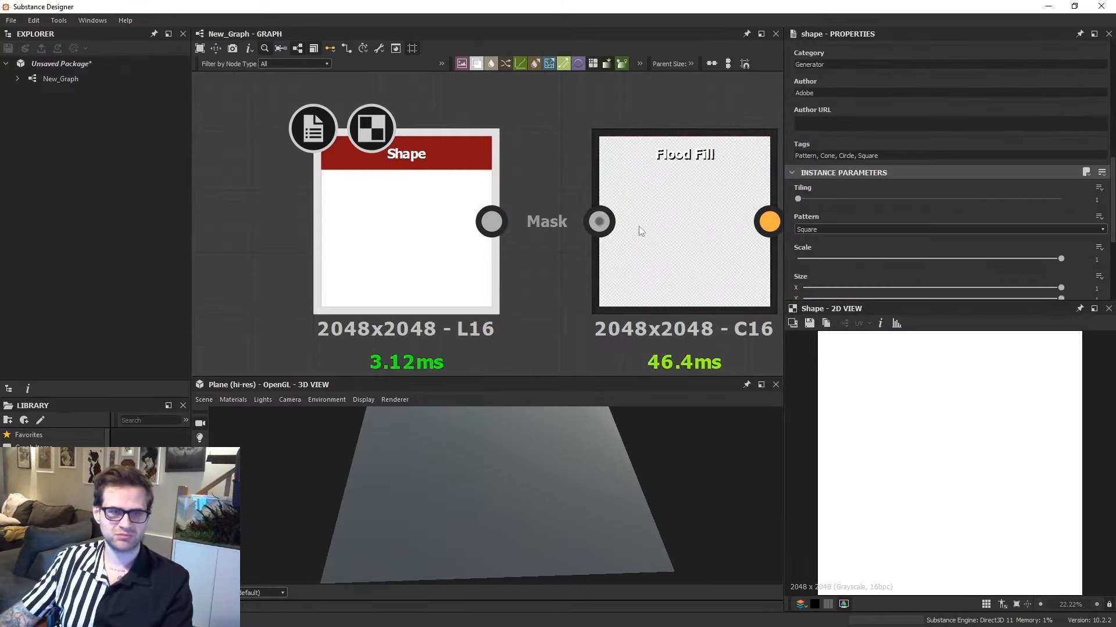
left_click_drag(506, 224, 599, 222)
Preview the Flood Fill result produced from the full-size square shape.
double_click(684, 225)
scroll(966, 433, "down", 5)
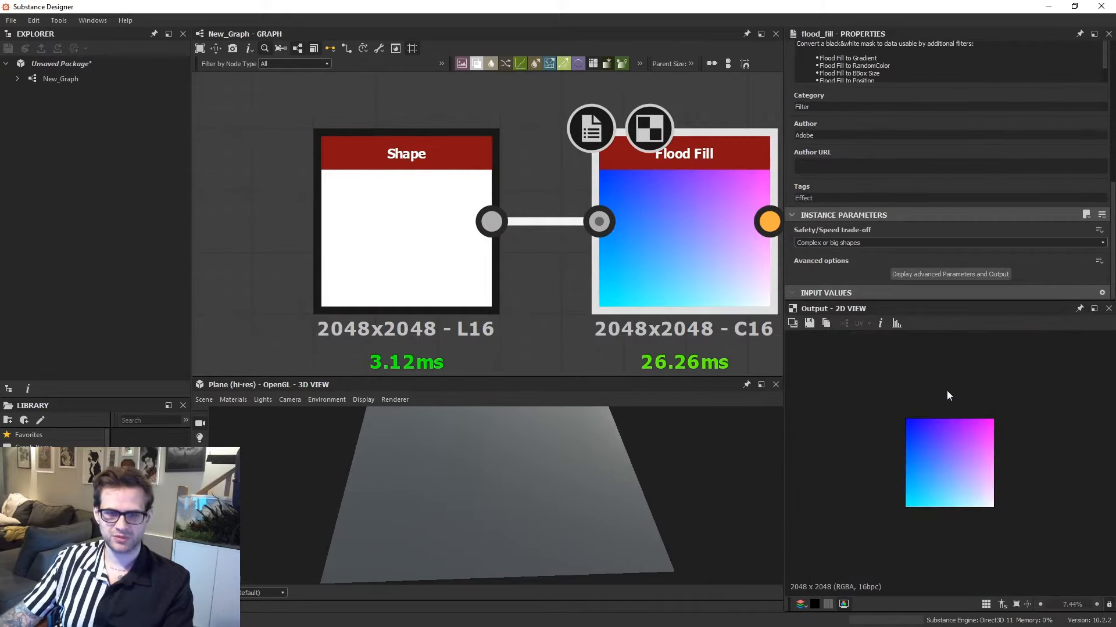
scroll(948, 395, "up", 1)
scroll(956, 476, "up", 3)
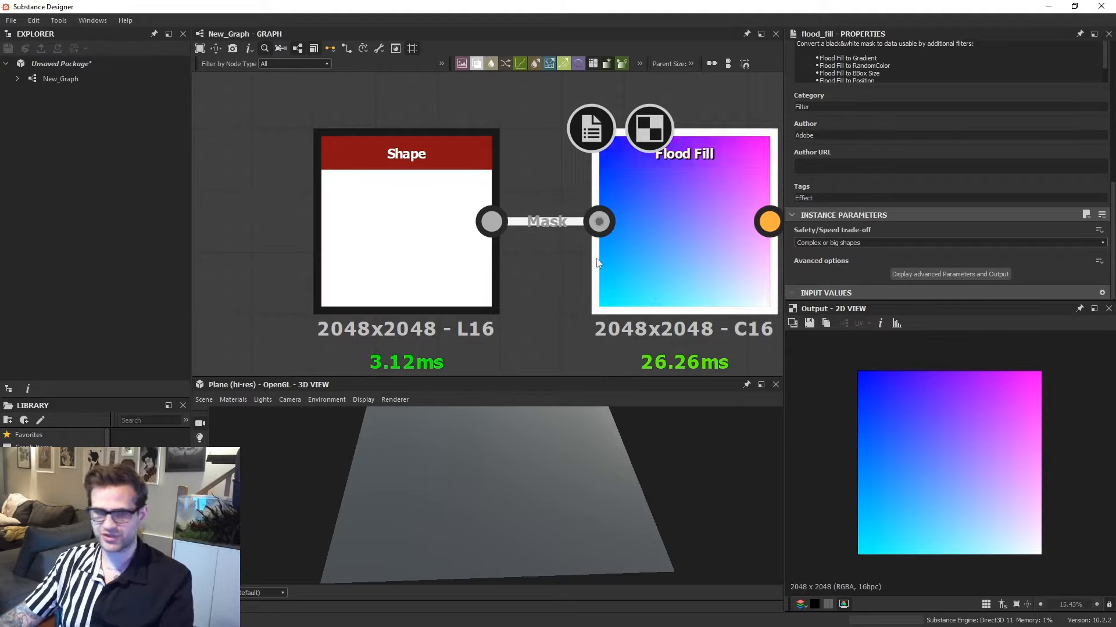
Set the Shape node's scale to 0.62 and its pattern to Disc.
left_click(407, 238)
scroll(1009, 270, "down", 1)
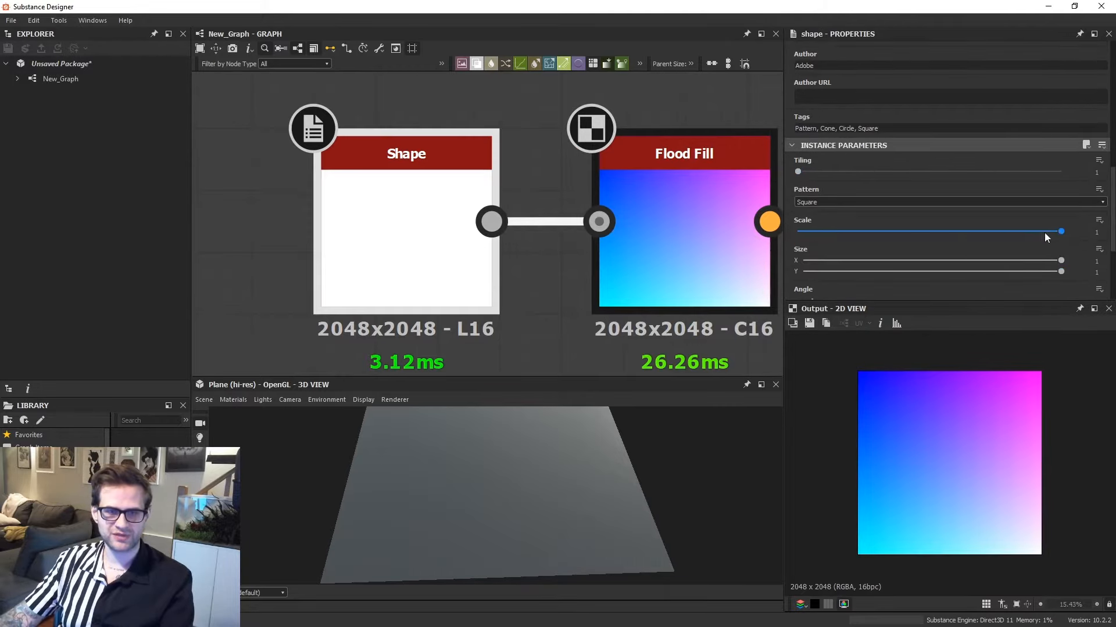
left_click_drag(1044, 232, 961, 233)
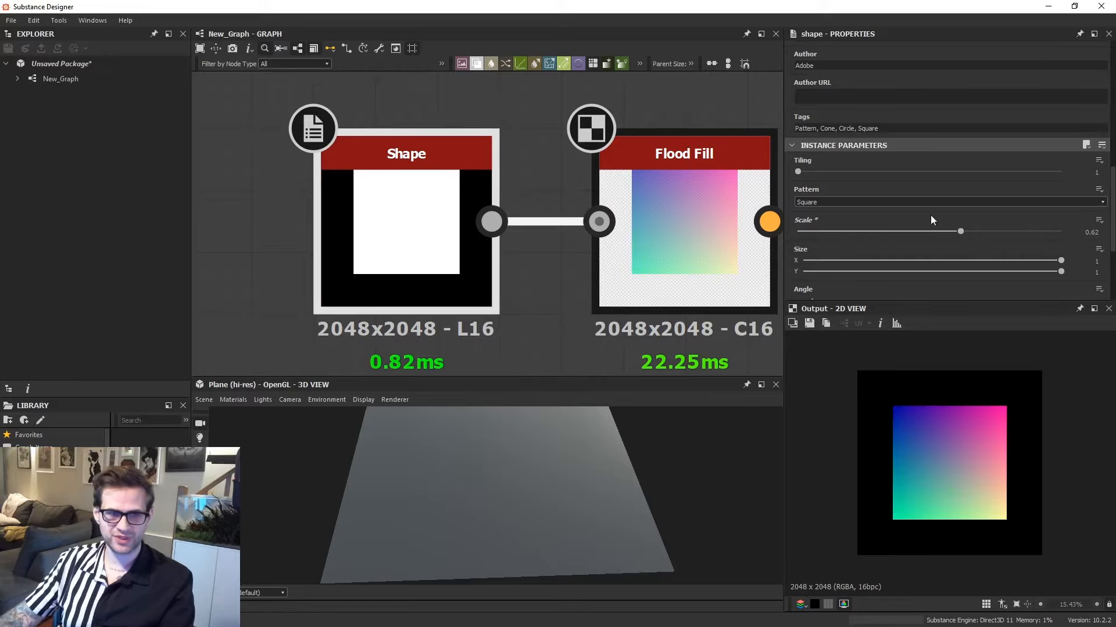
left_click(843, 203)
left_click(842, 219)
scroll(883, 175, "down", 2)
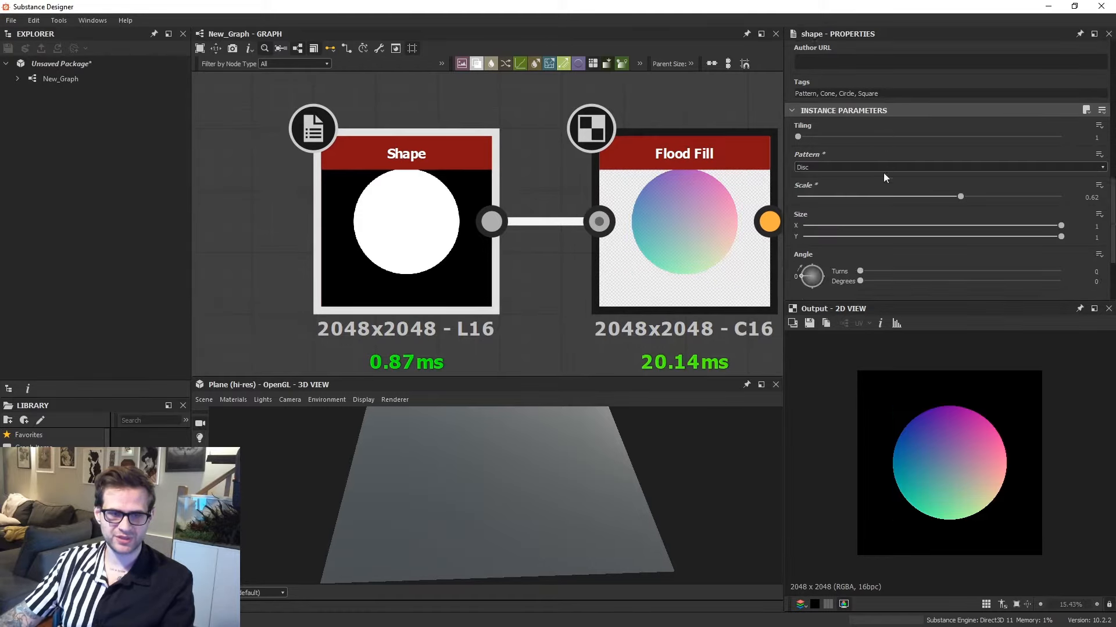
Add a Transformation 2D node fed by the Shape node and shrink the disc pattern with the /2 stretch.
scroll(868, 210, "down", 2)
middle_click_drag(473, 171, 544, 151)
scroll(537, 157, "down", 2)
left_click_drag(520, 189, 364, 191)
left_click(523, 229)
key("space")
type("tr")
key("Return")
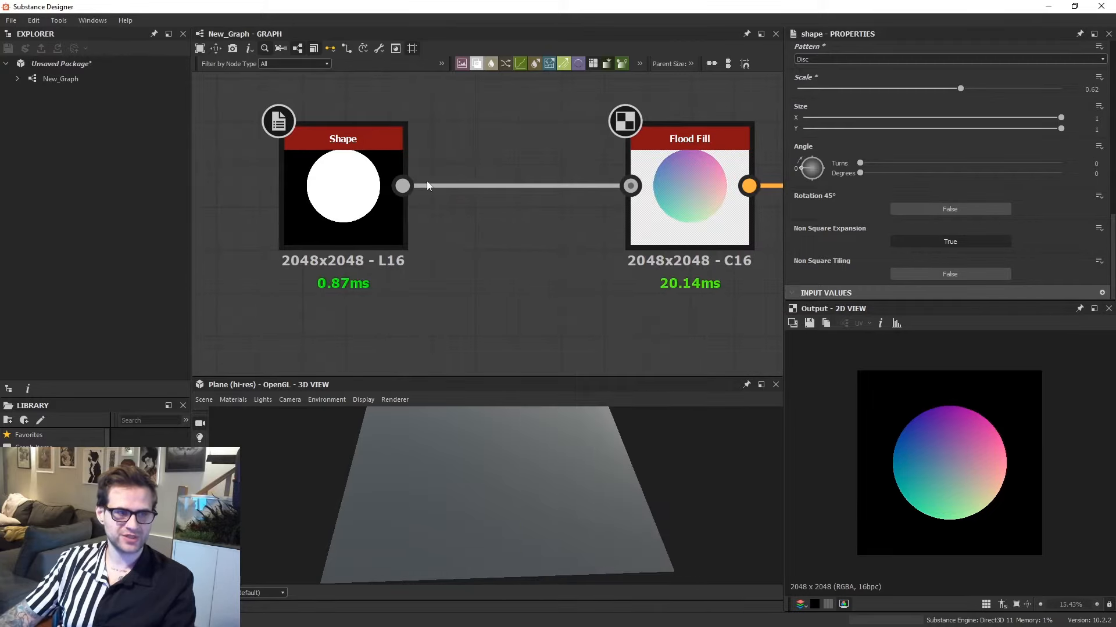
left_click(1092, 71)
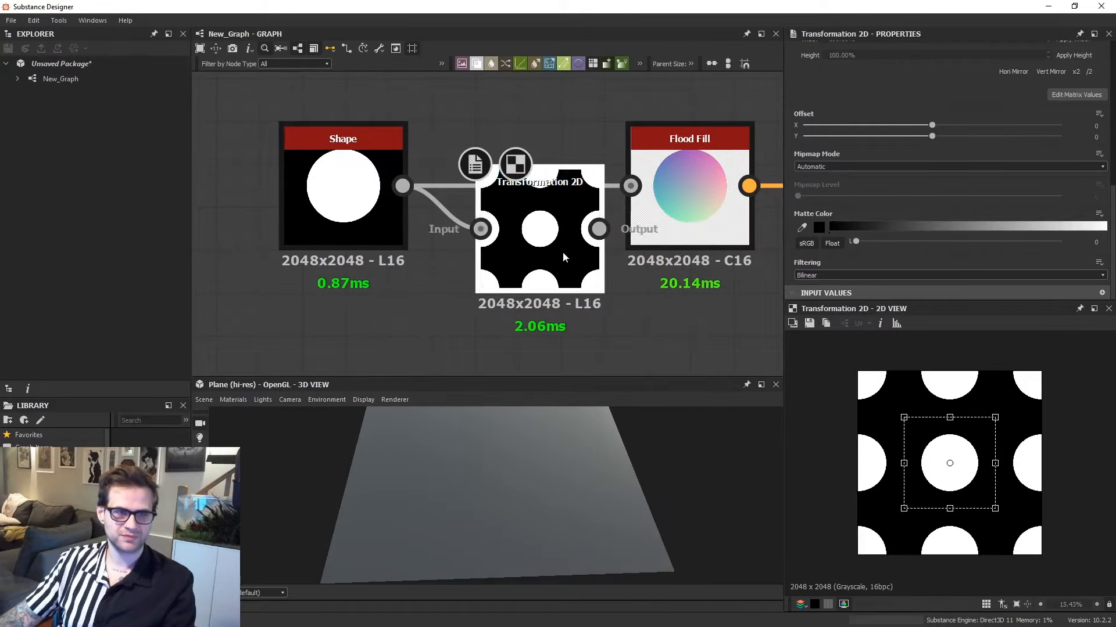
Offset the transformation by 0.5 in X and Y and route its output into the Flood Fill mask.
left_click_drag(932, 125, 1075, 143)
left_click_drag(599, 229, 630, 186)
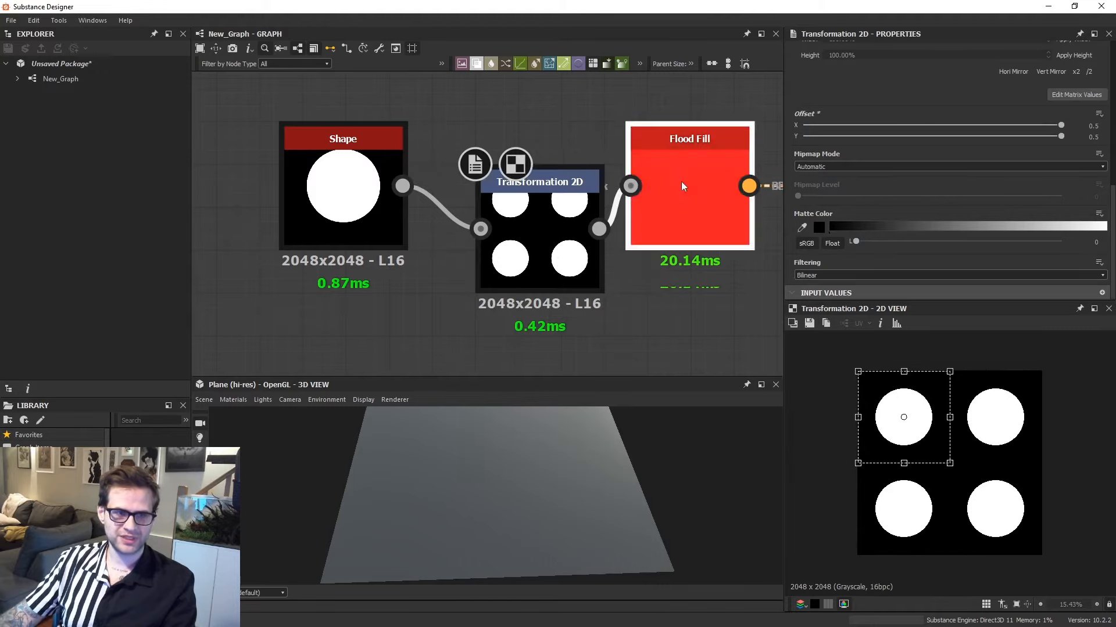
left_click(681, 181)
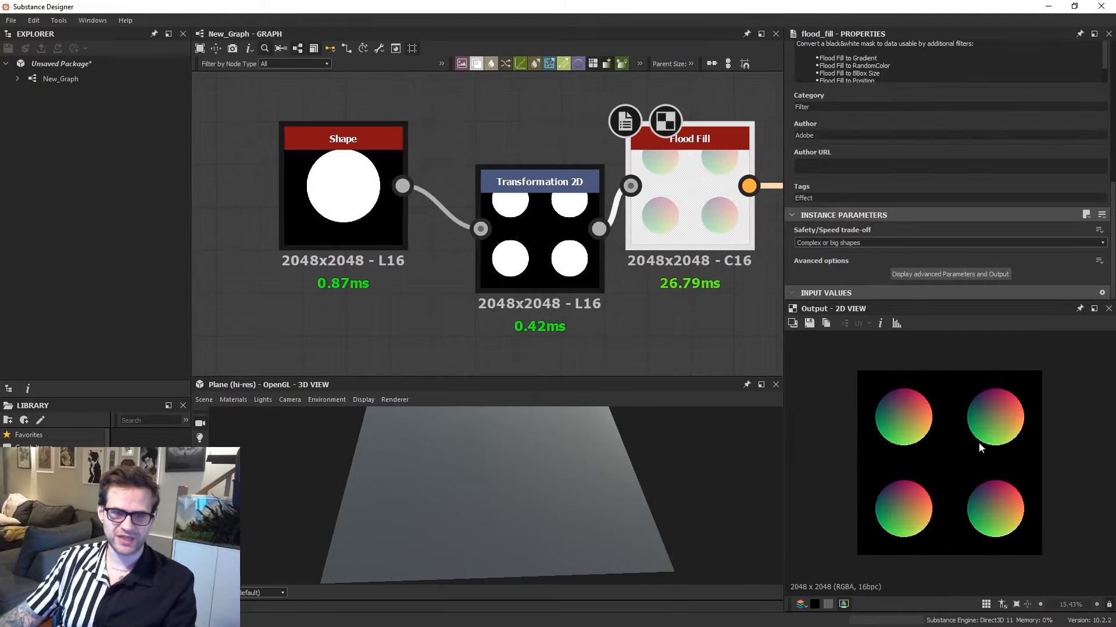
Line up the Transformation 2D and Flood Fill nodes in one row and preview the Flood Fill to Random Grayscale output.
left_click_drag(717, 198, 739, 220)
left_click_drag(512, 238, 493, 195)
middle_click_drag(724, 212, 482, 216)
left_click(719, 203)
scroll(991, 446, "up", 3)
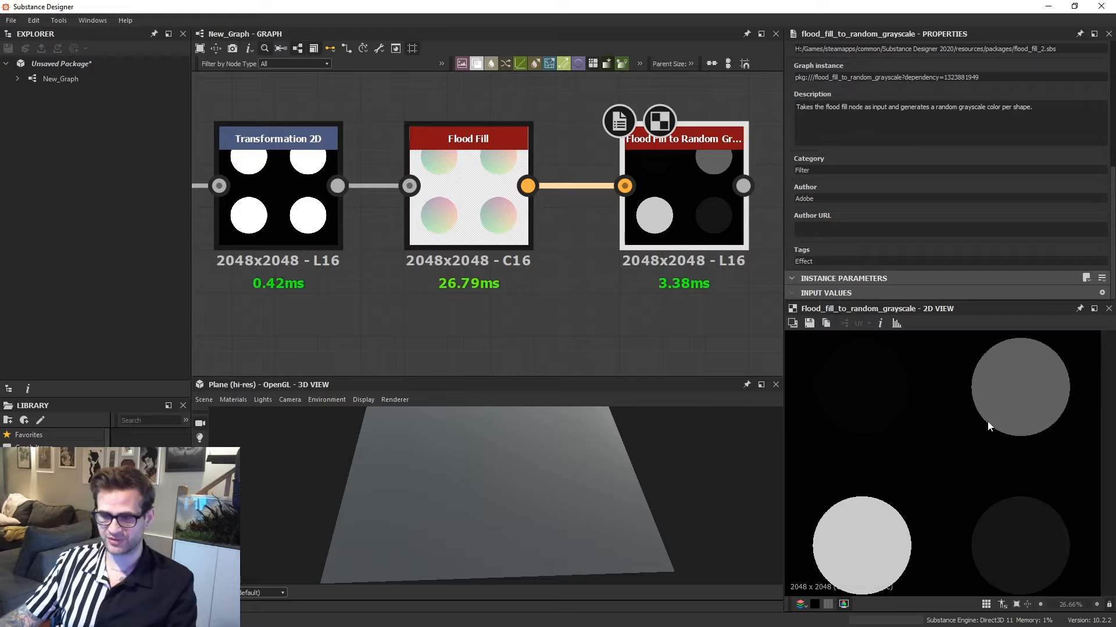
Preview the Flood Fill output for the four separate discs.
scroll(709, 225, "down", 4)
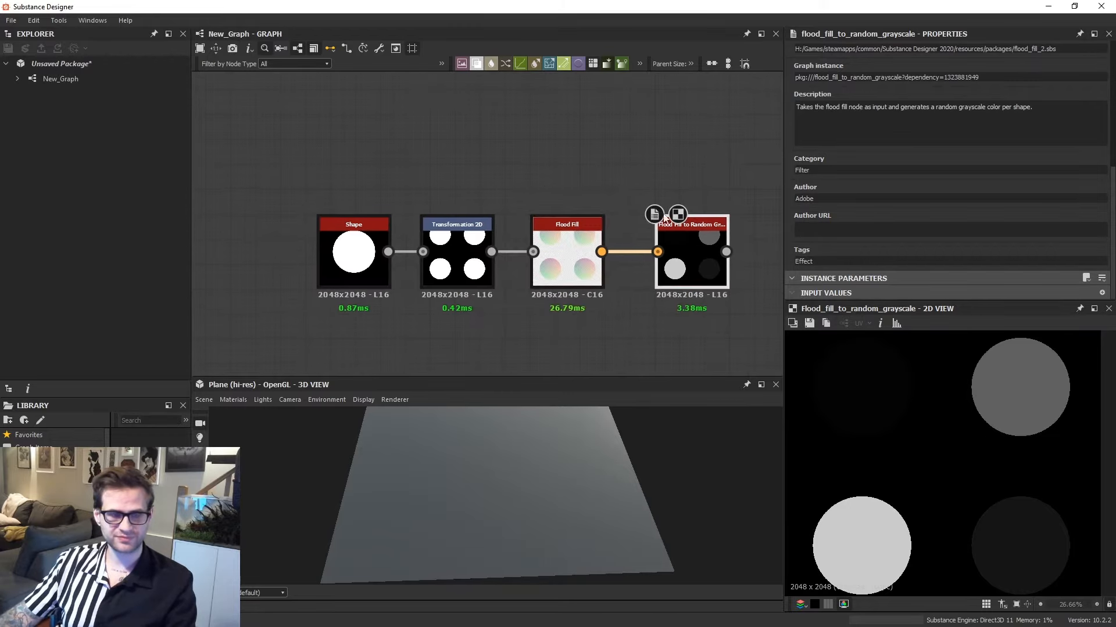
double_click(584, 255)
scroll(587, 257, "up", 1)
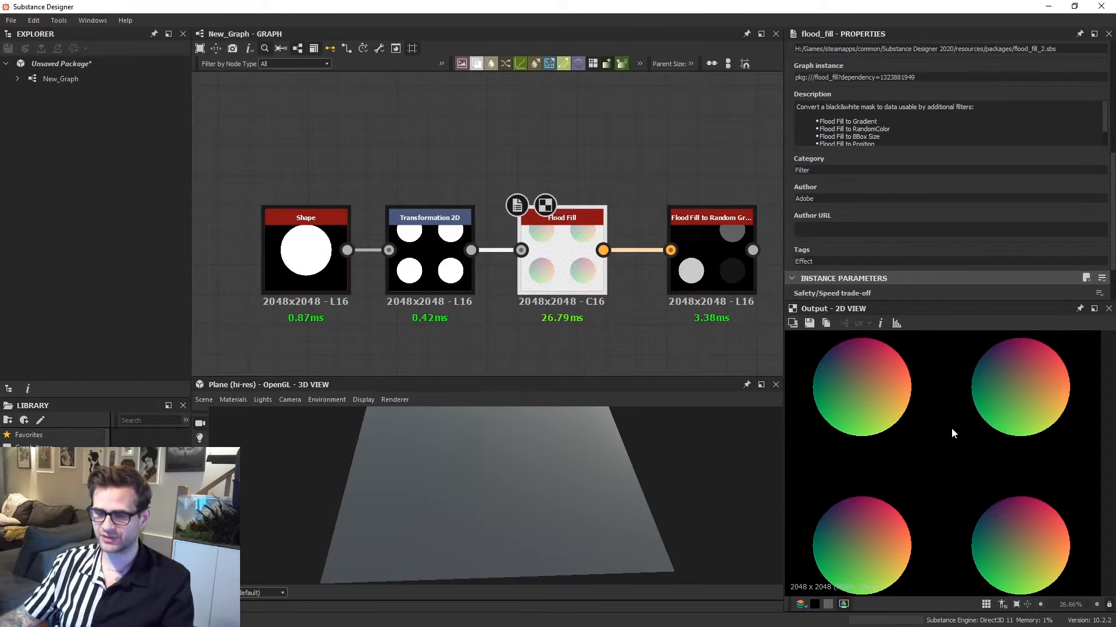
Move the transformed discs to an offset of about -0.06 in X and -0.02 in Y, and preview the Flood Fill output.
double_click(431, 255)
key("f")
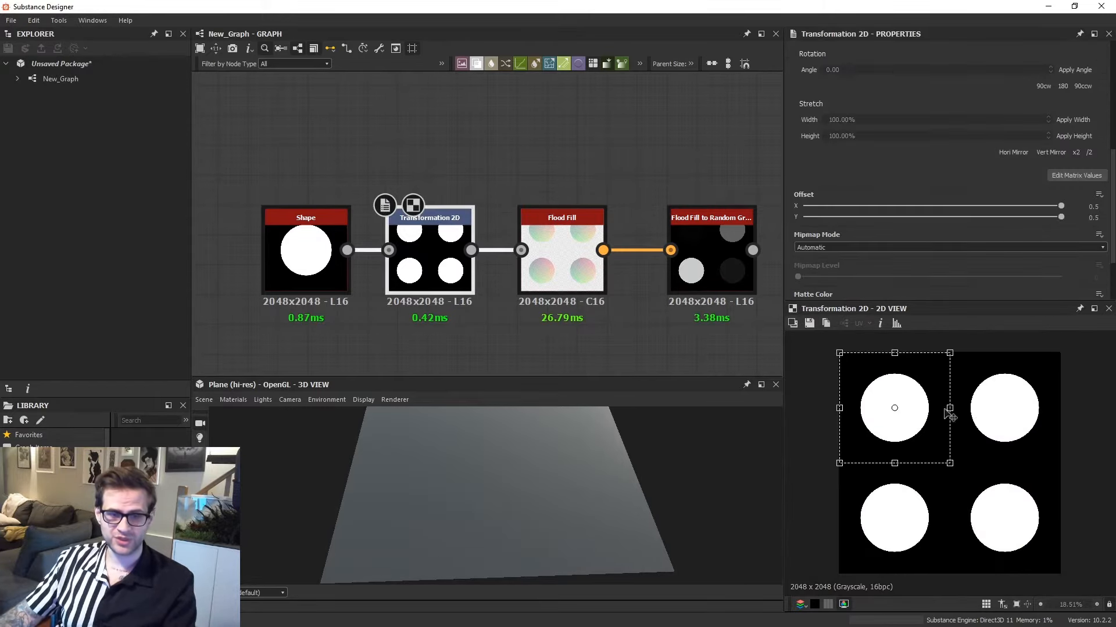
left_click_drag(945, 410, 963, 470)
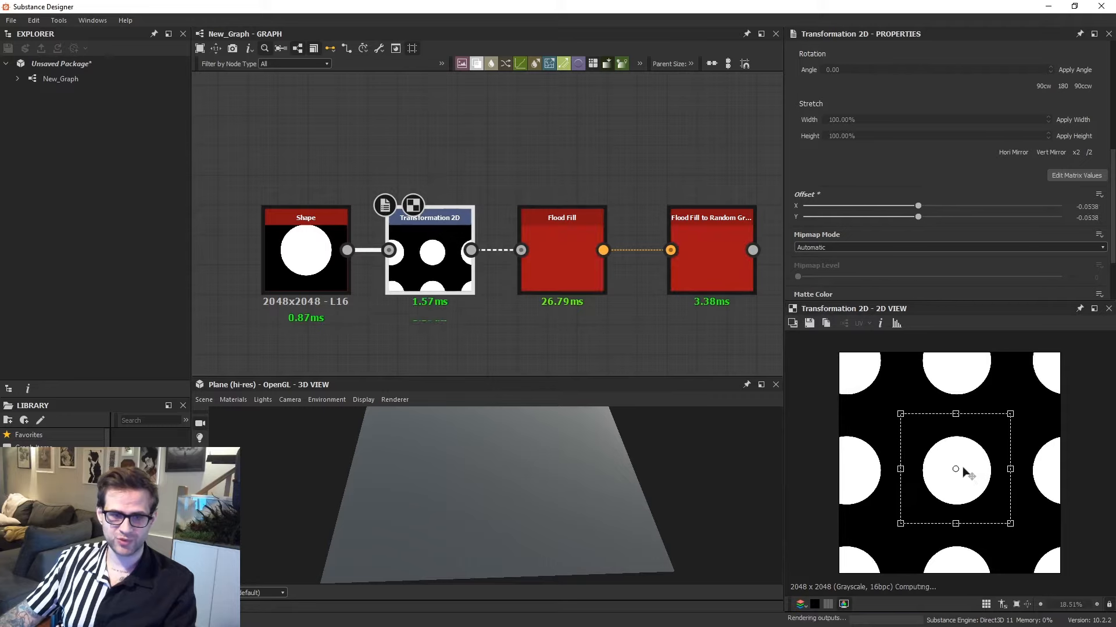
double_click(562, 259)
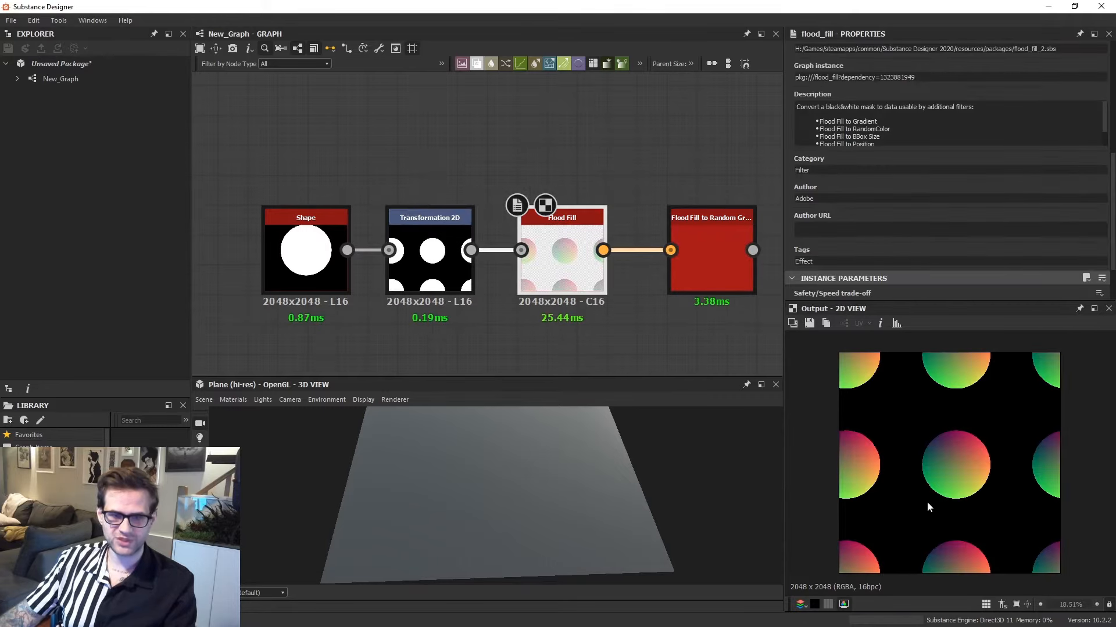
Examine how the discs in the Transformation 2D output tile across the image borders.
double_click(430, 256)
scroll(909, 411, "up", 2)
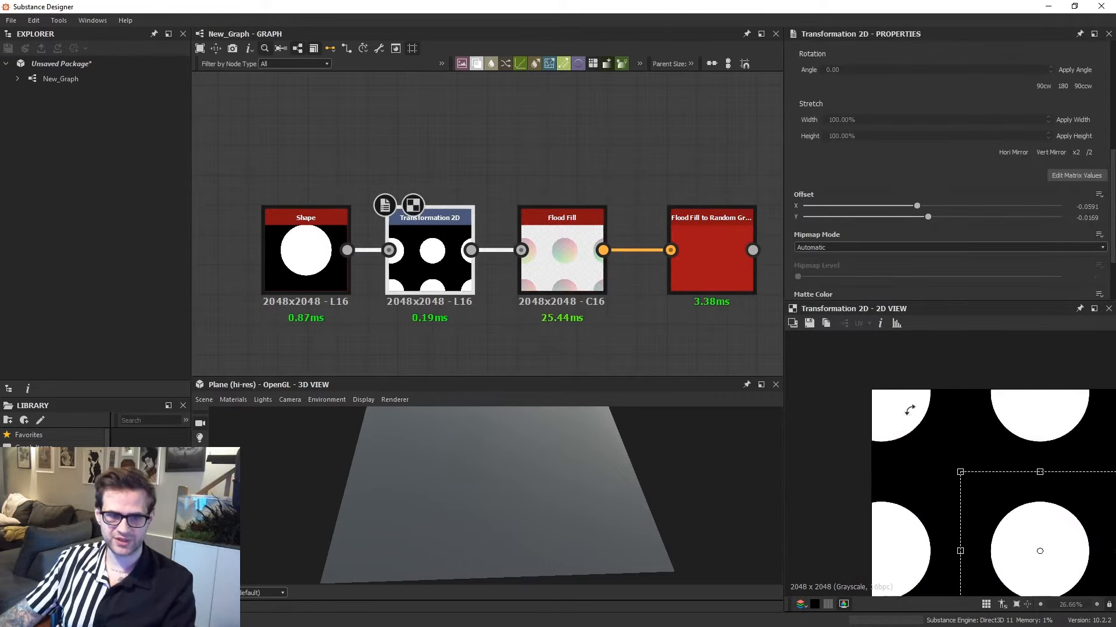
scroll(910, 410, "up", 3)
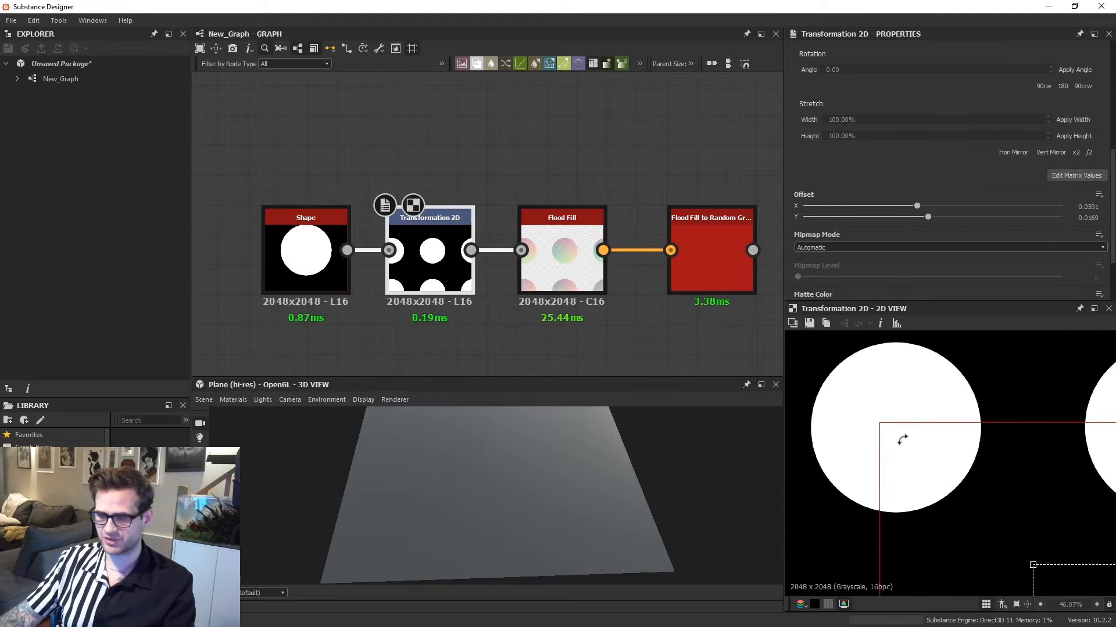
scroll(909, 437, "down", 2)
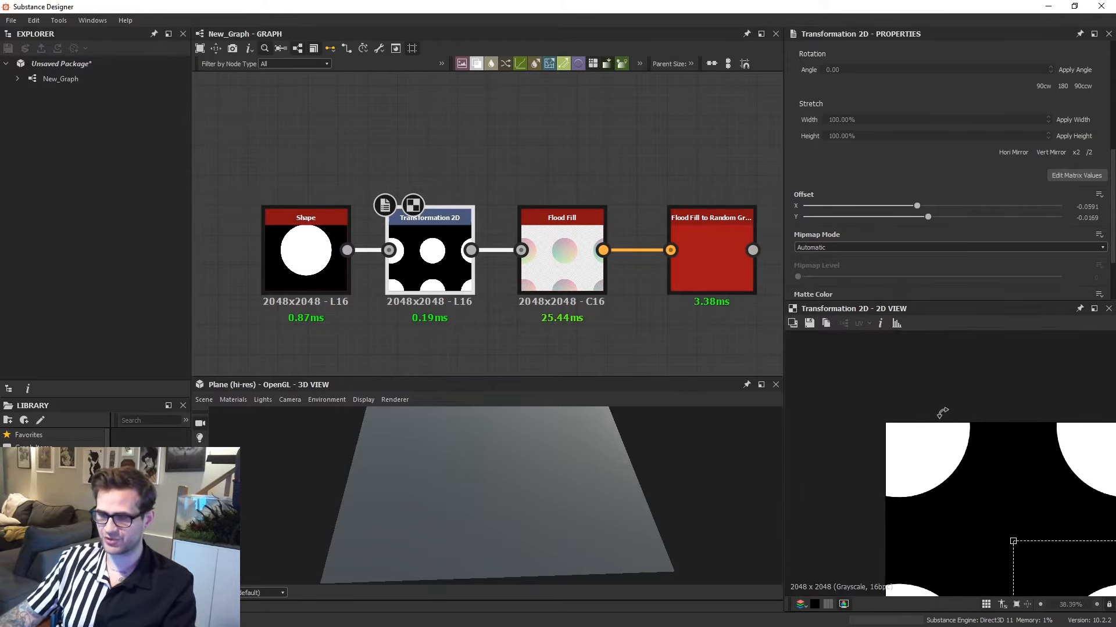
key("space")
key("space")
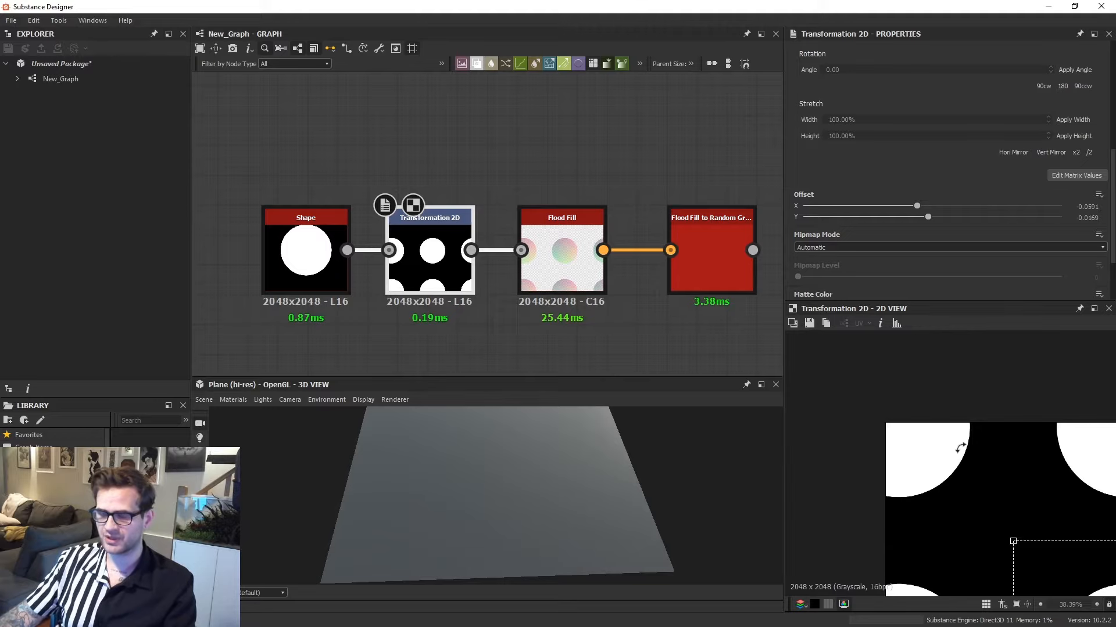
Preview the Flood Fill to Random Grayscale output for the shifted discs.
left_click(725, 237)
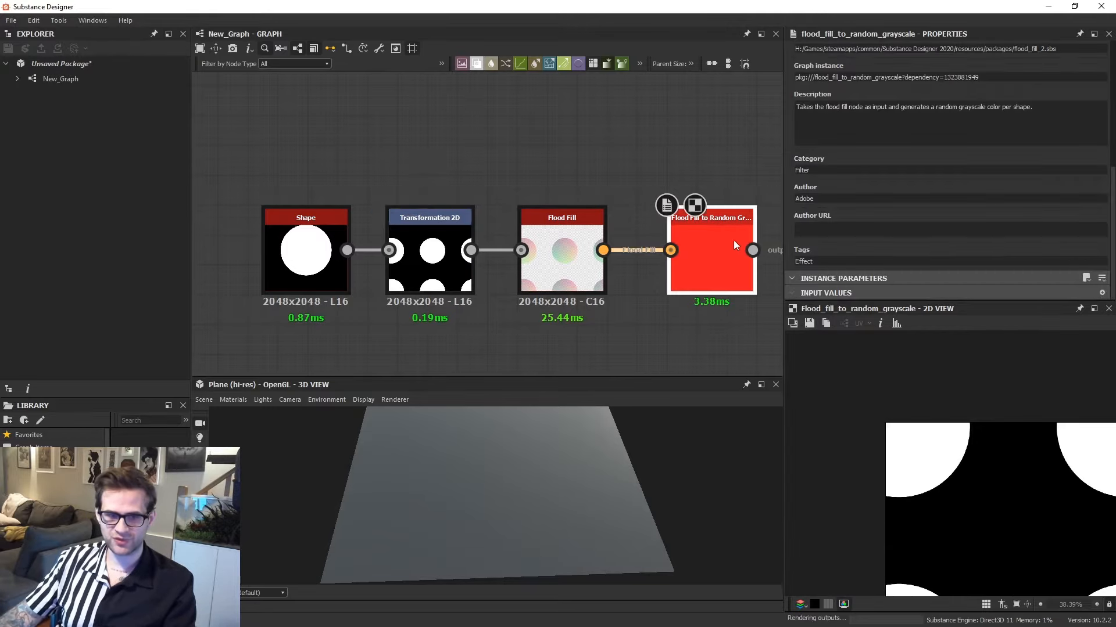
scroll(898, 403, "up", 3)
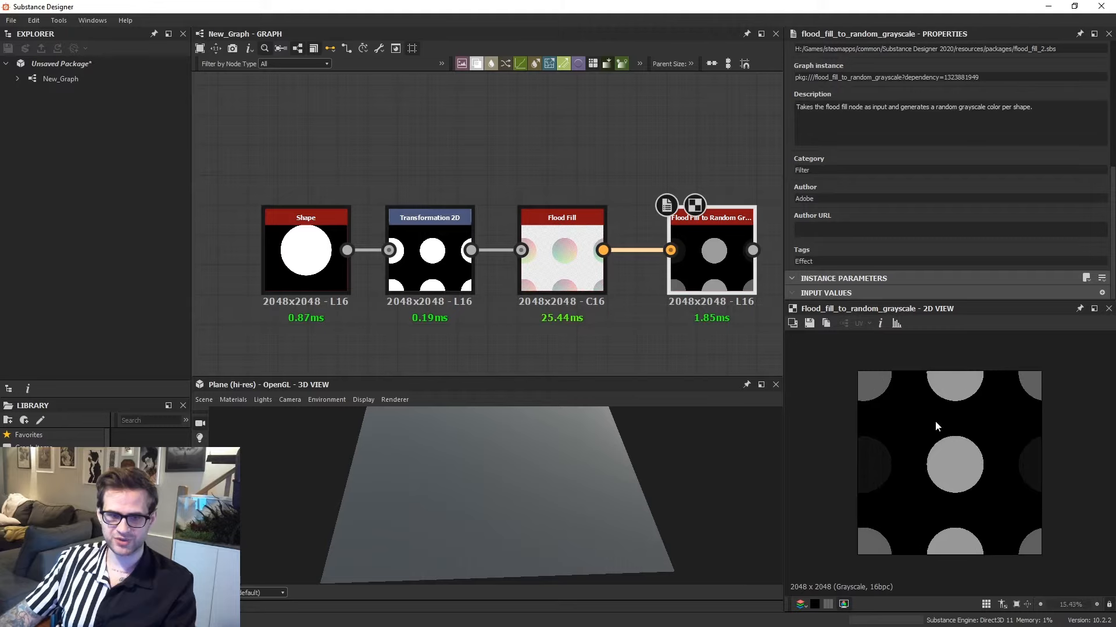
scroll(936, 422, "up", 1)
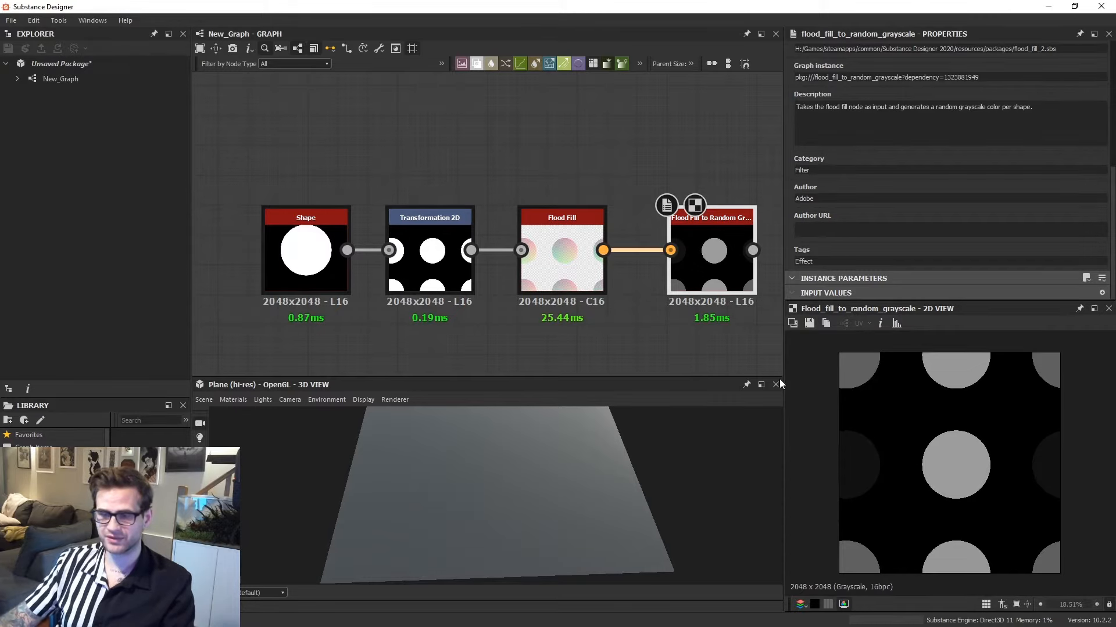
Add a Clouds 2 node and place it above the Shape and Transformation 2D chain.
middle_click_drag(411, 134, 469, 217)
key("space")
type("cloud")
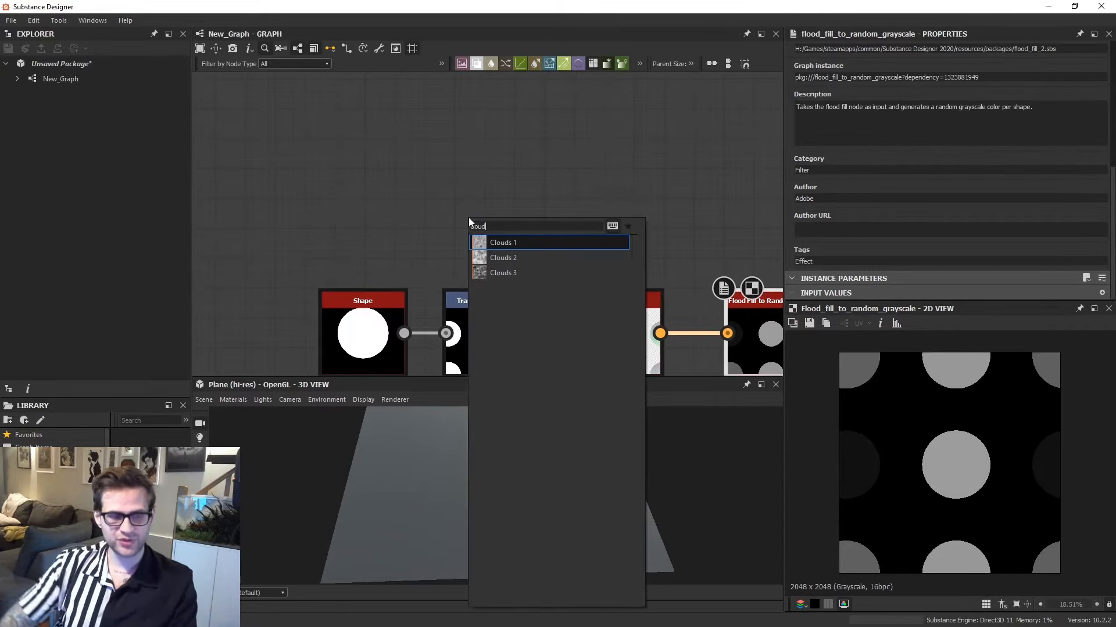
key("Down")
key("Return")
left_click_drag(468, 218, 390, 206)
Add a Histogram Scan after the Clouds 2 node, with Contrast at 1 and Position at 0.19.
key("space")
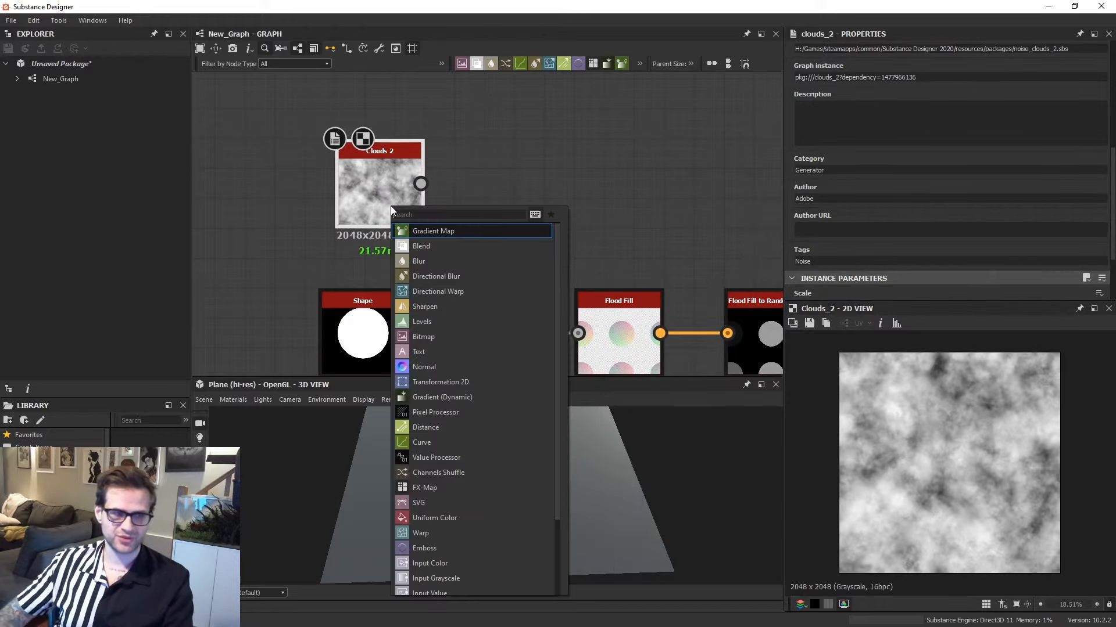
type("histogram")
left_click(435, 243)
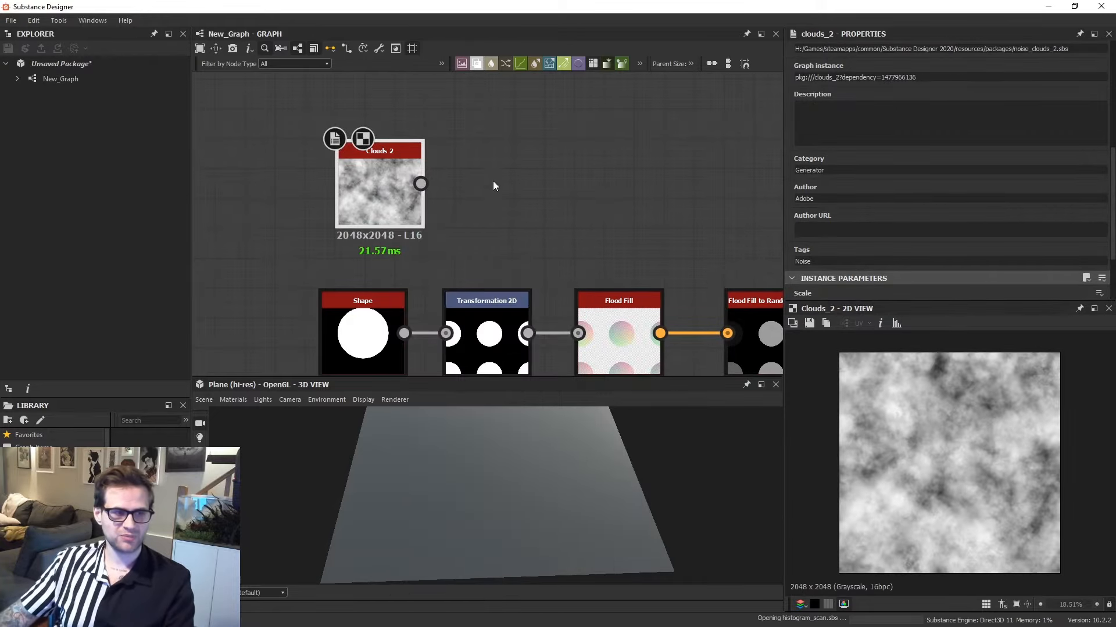
scroll(797, 224, "down", 1)
left_click_drag(798, 271, 1064, 298)
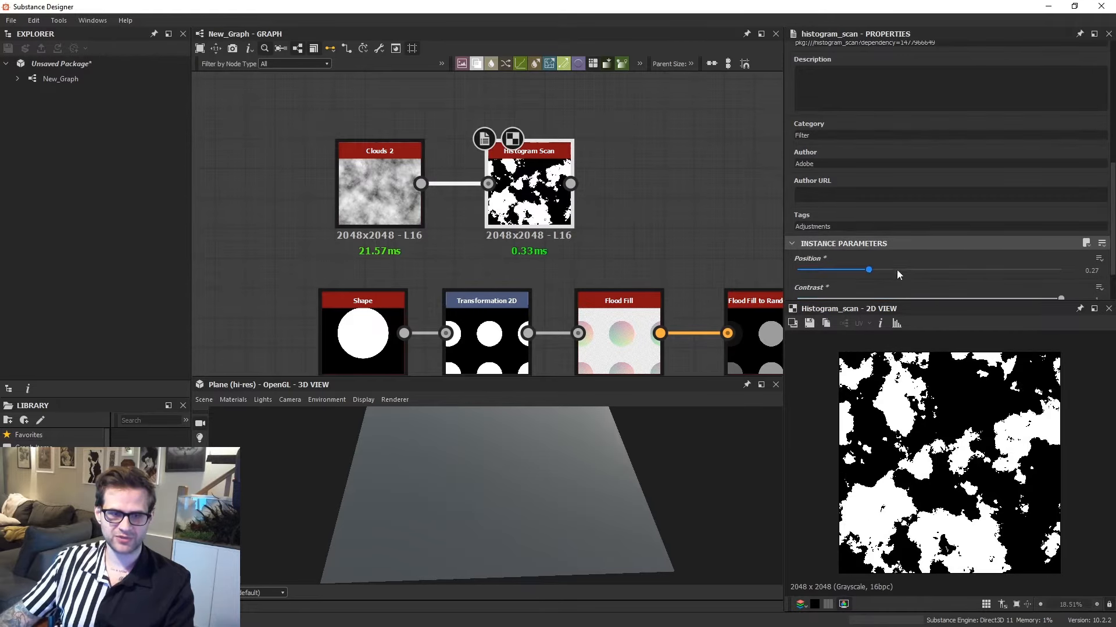
left_click_drag(869, 271, 848, 271)
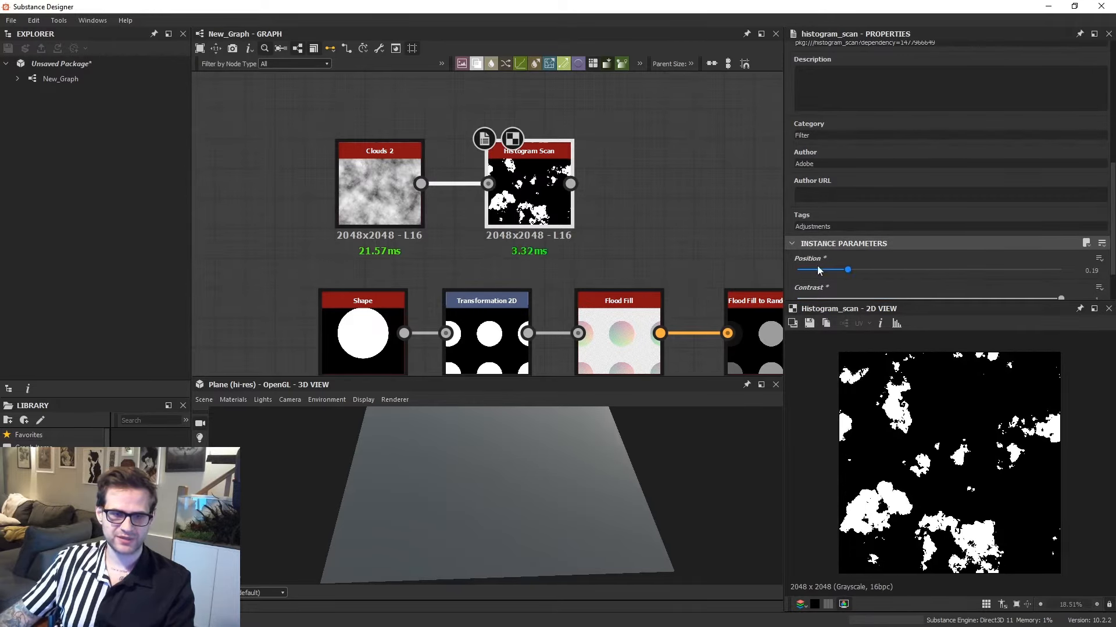
Feed the Histogram Scan into the Flood Fill in place of the Transformation 2D, and preview the Flood Fill output.
middle_click_drag(692, 232, 688, 204)
left_click_drag(567, 155, 608, 326)
double_click(607, 325)
scroll(895, 514, "up", 5)
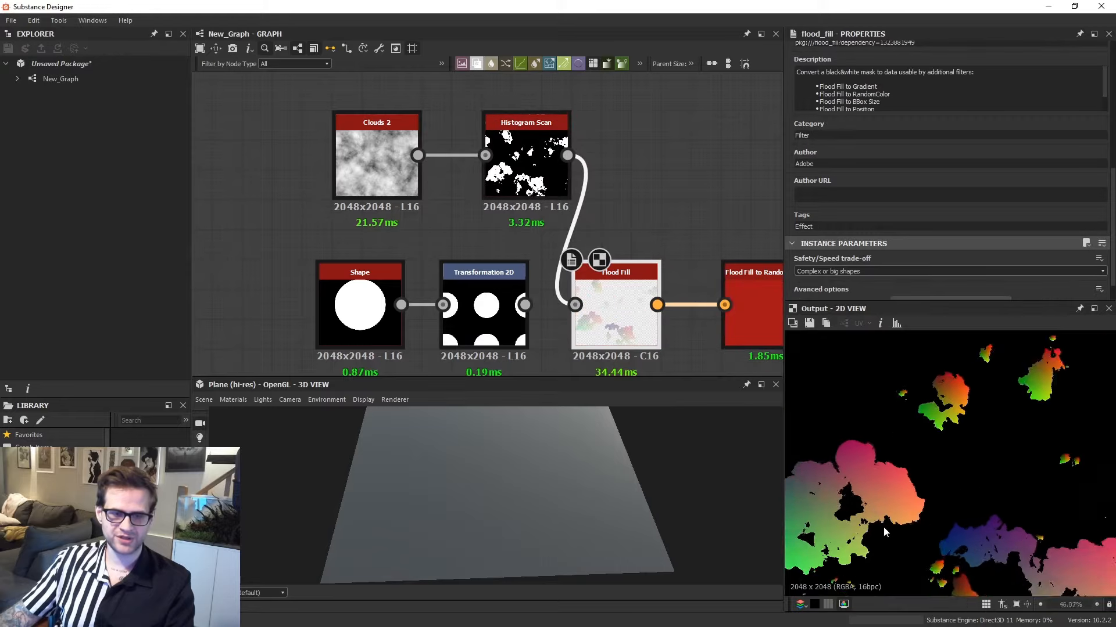
scroll(884, 527, "up", 8)
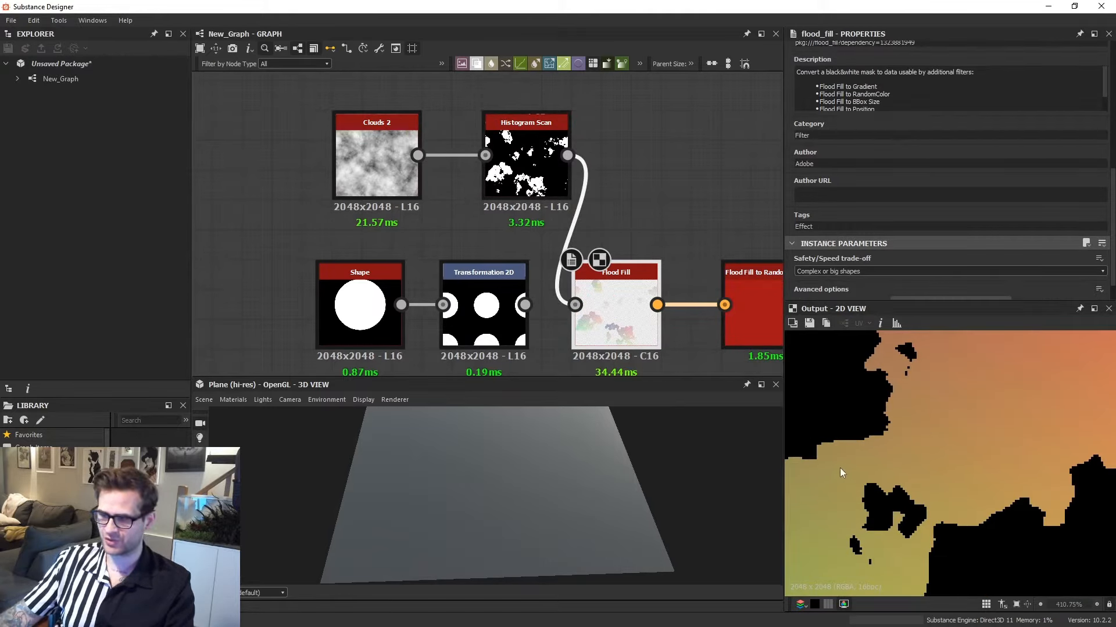
Compare the Histogram Scan mask with the Flood Fill output, and examine the gradients on its large and small islands.
left_click(526, 166)
double_click(553, 163)
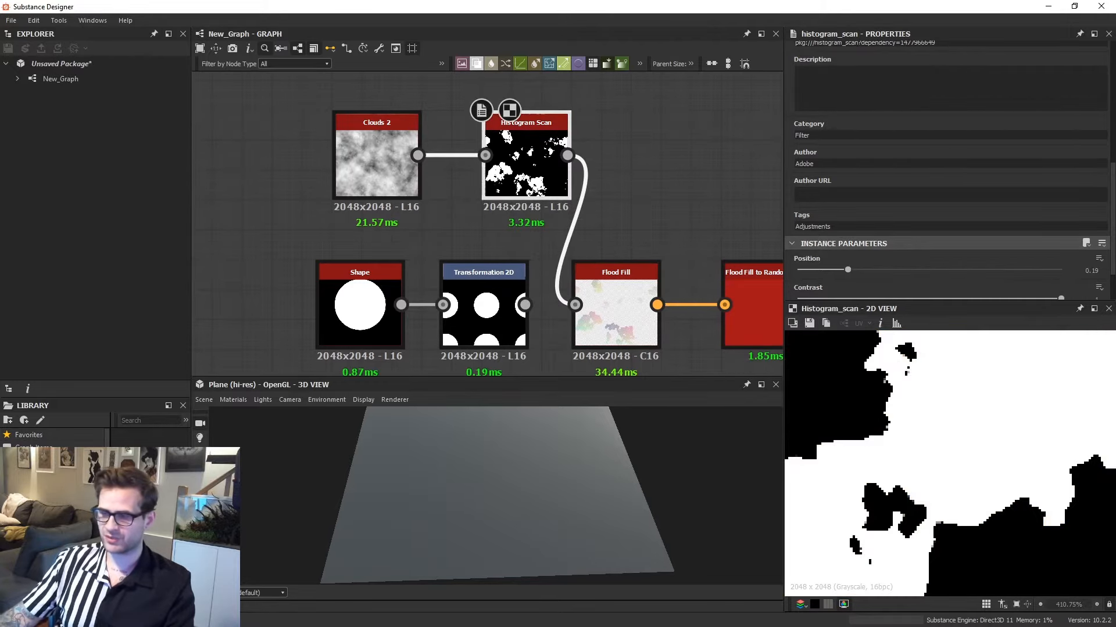
double_click(636, 318)
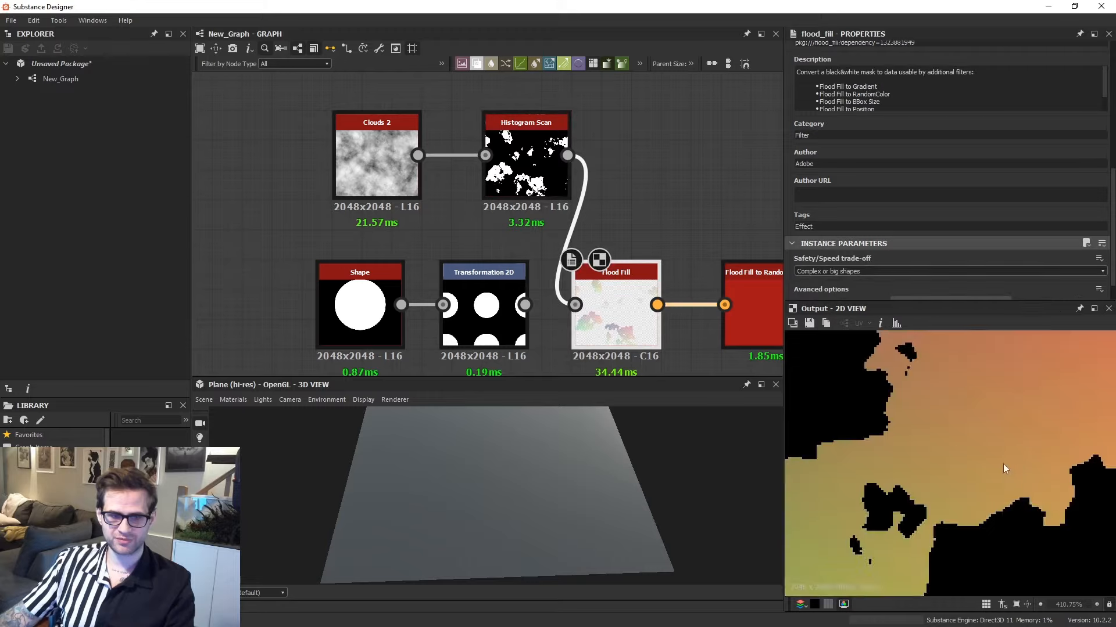
scroll(981, 392, "down", 6)
middle_click_drag(978, 393, 940, 486)
scroll(937, 420, "up", 9)
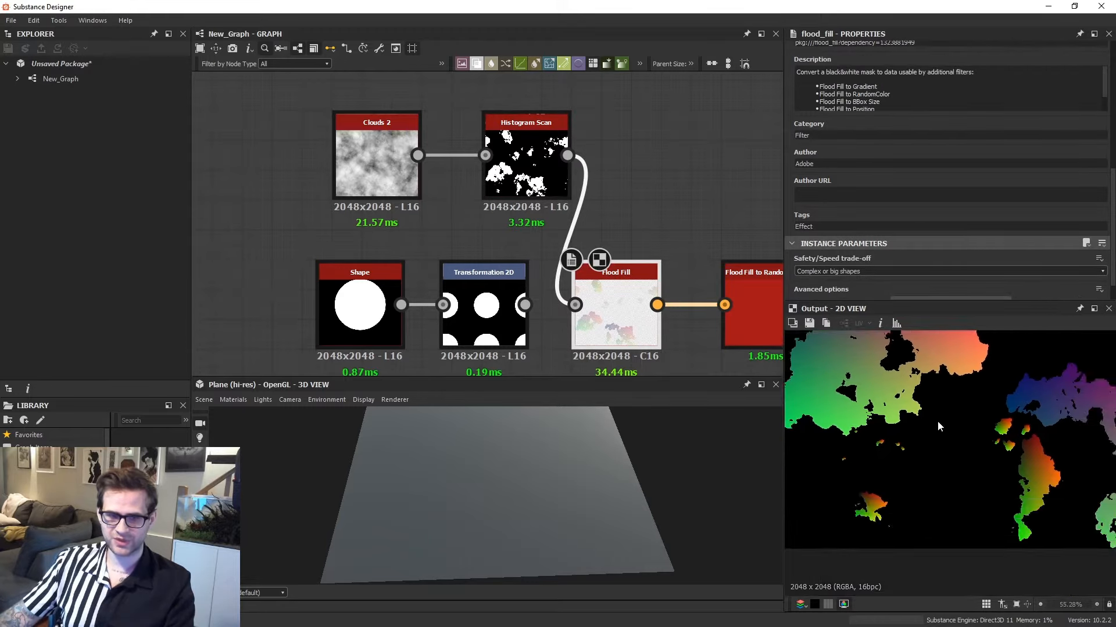
scroll(893, 402, "down", 9)
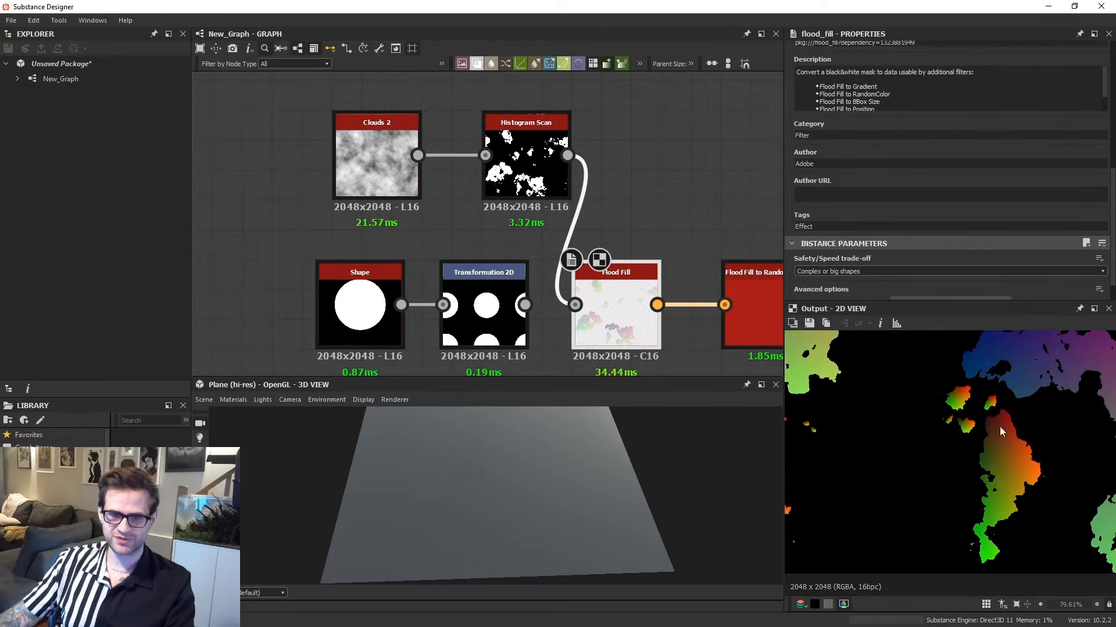
mouse_move(883, 476)
middle_mouse_down()
mouse_move(899, 451)
mouse_move(893, 458)
middle_mouse_up()
scroll(895, 456, "down", 3)
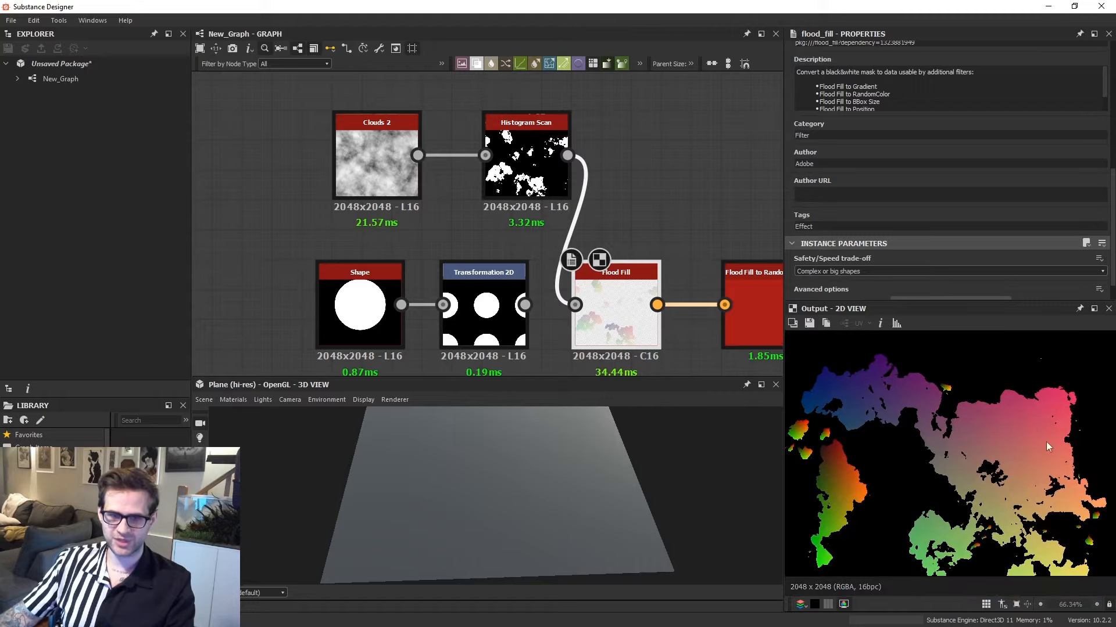
Set the Histogram Scan's Position to 0.13 and examine the Flood Fill output across the whole image.
left_click(552, 161)
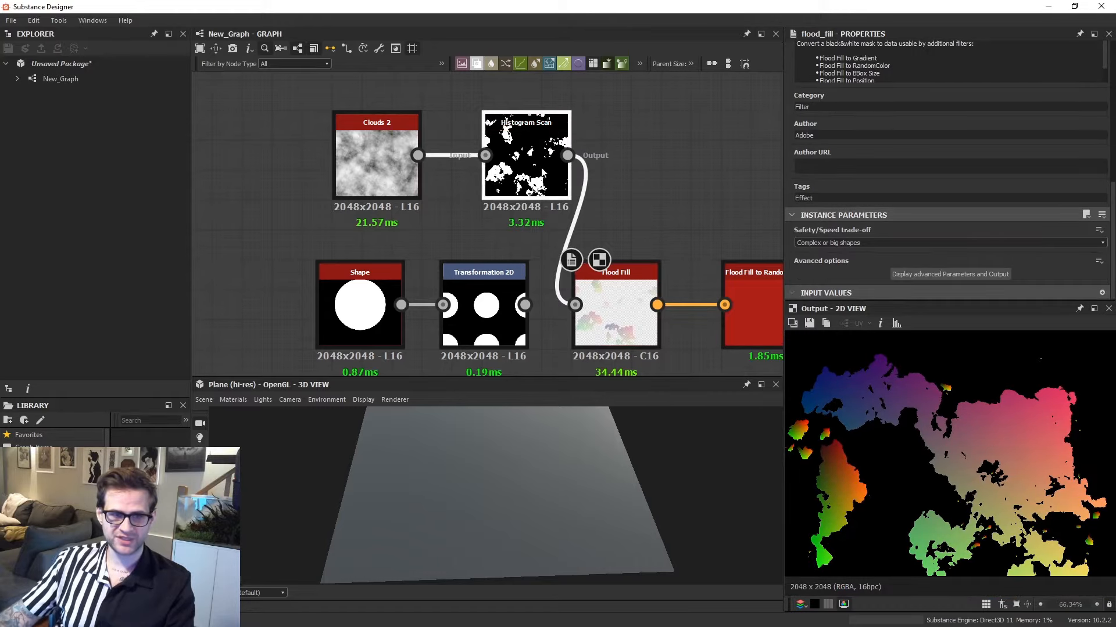
left_click_drag(848, 214, 832, 215)
scroll(875, 404, "down", 2)
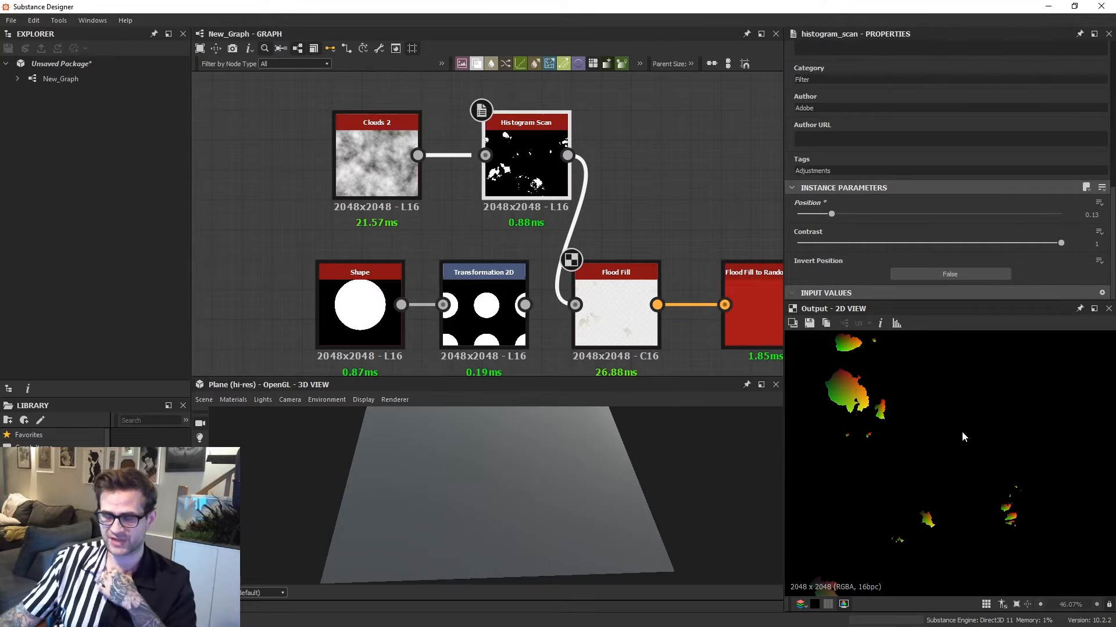
scroll(937, 430, "down", 3)
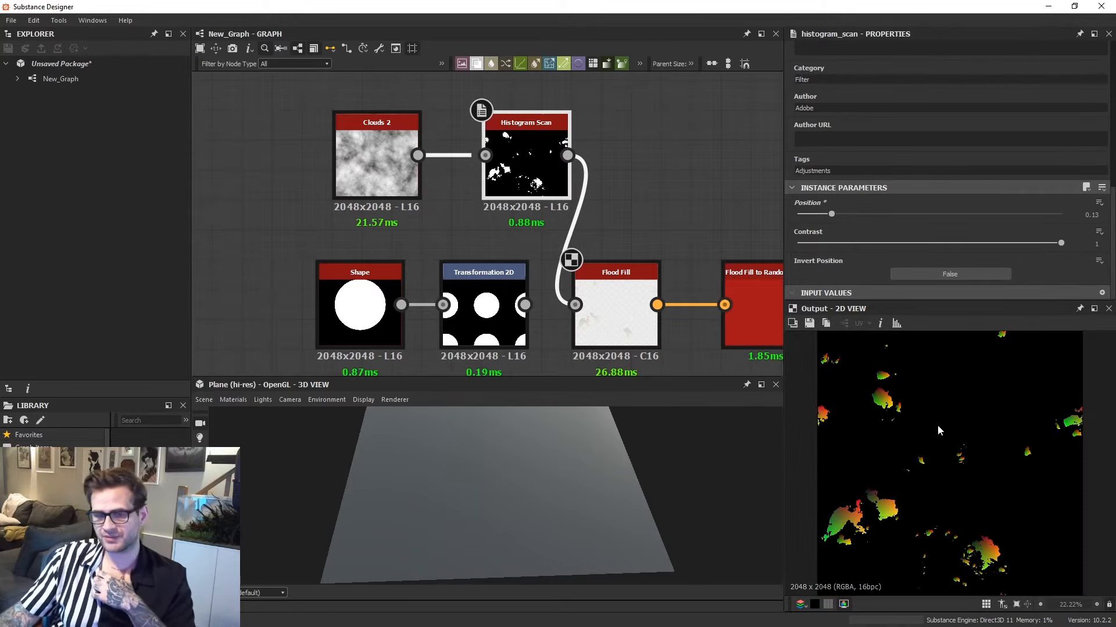
Set the Histogram Scan's Position to 0.33 and compare its mask with the Flood Fill output.
middle_click_drag(645, 279, 642, 322)
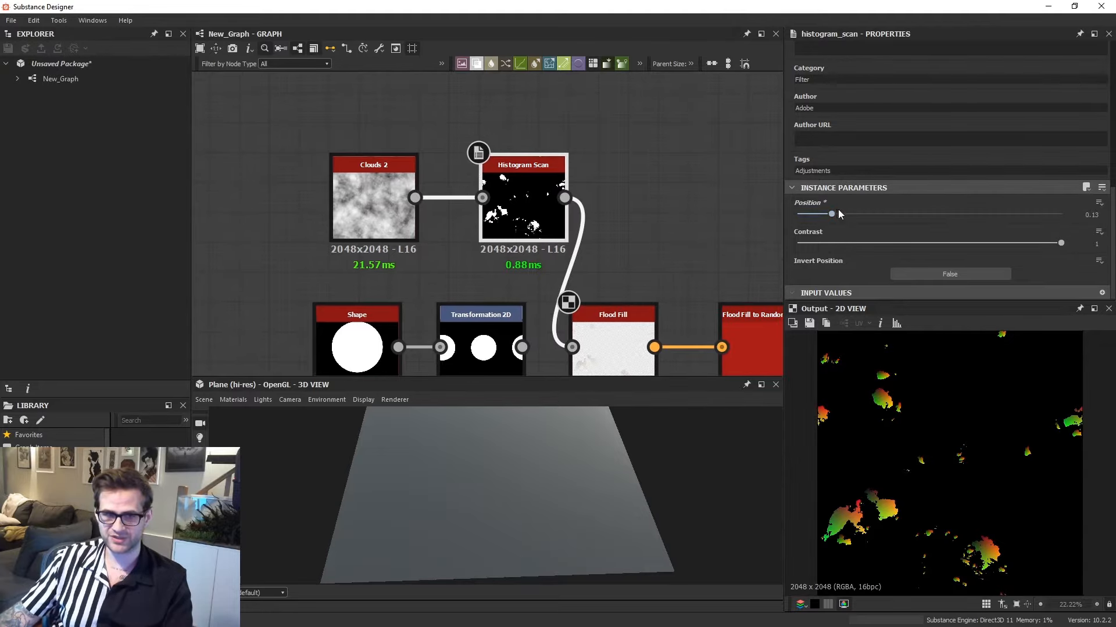
left_click_drag(839, 211, 885, 210)
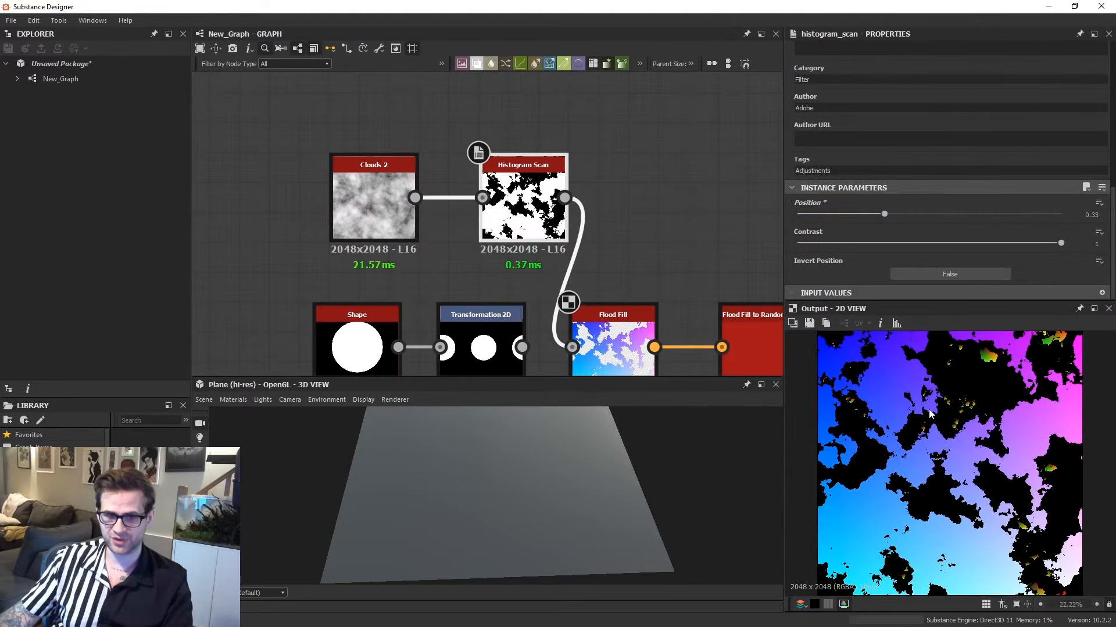
double_click(530, 204)
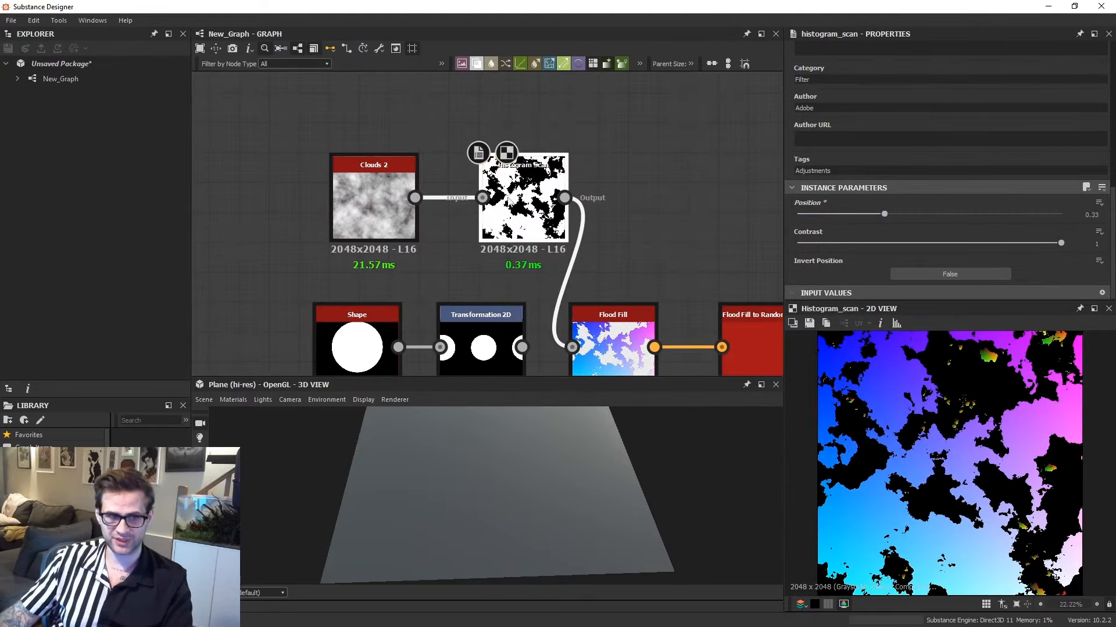
double_click(598, 340)
scroll(995, 390, "up", 4)
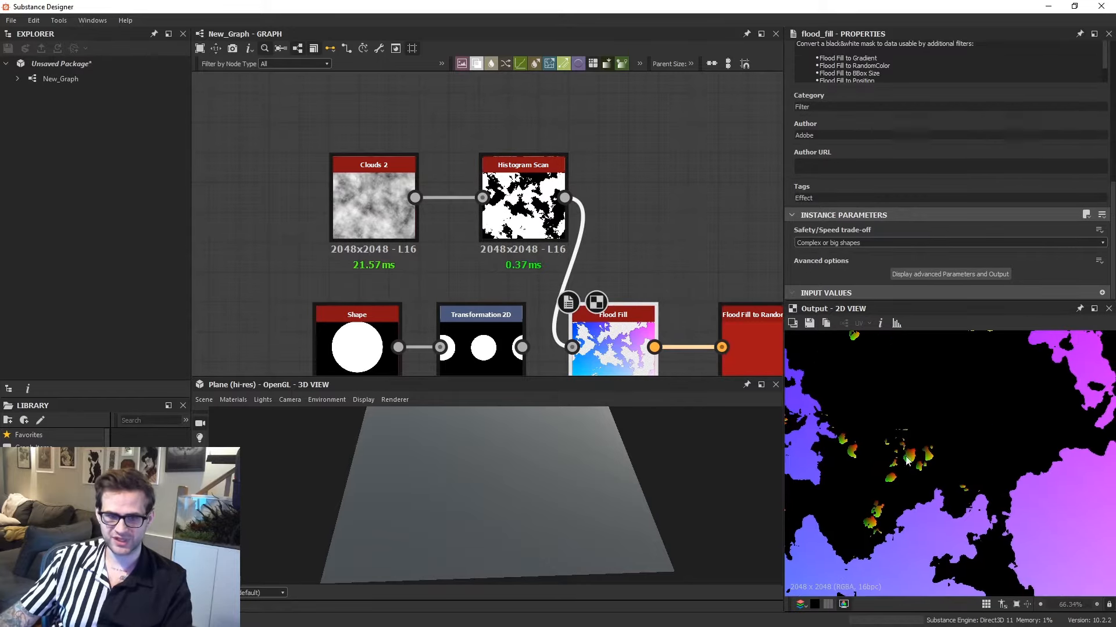
Preview the Flood Fill to Random Grayscale output for the cloud mask.
middle_click_drag(684, 275, 587, 219)
scroll(587, 219, "up", 1)
double_click(713, 304)
scroll(913, 442, "down", 3)
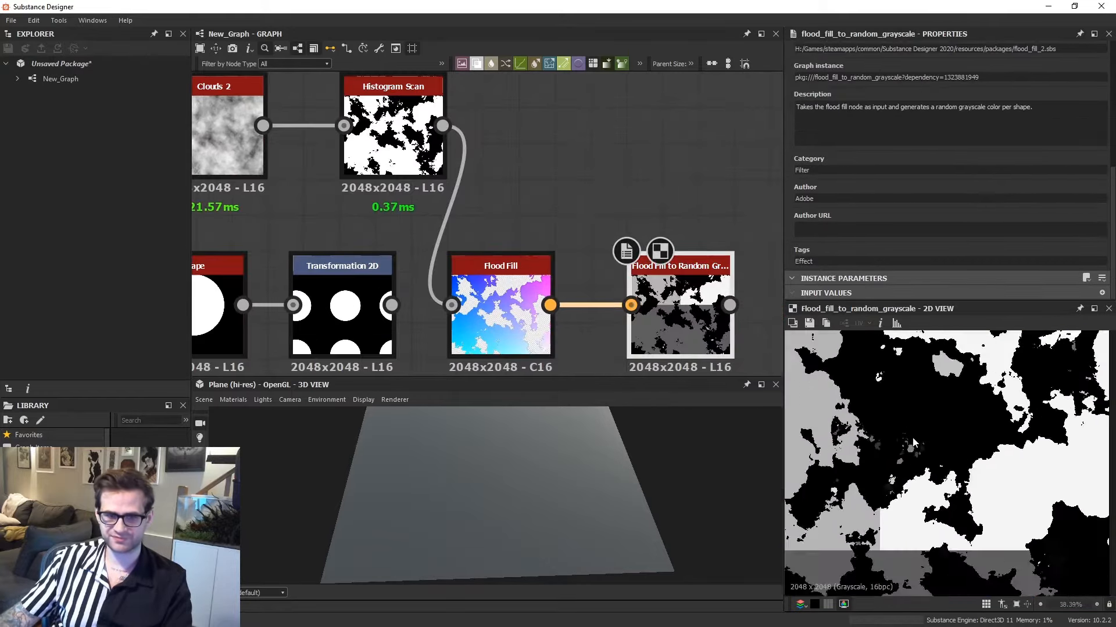
middle_click_drag(930, 526, 1007, 440)
scroll(1006, 439, "down", 1)
Compare the Flood Fill output with the Random Grayscale output, and examine the borders between the cloud mask's grey areas.
double_click(502, 279)
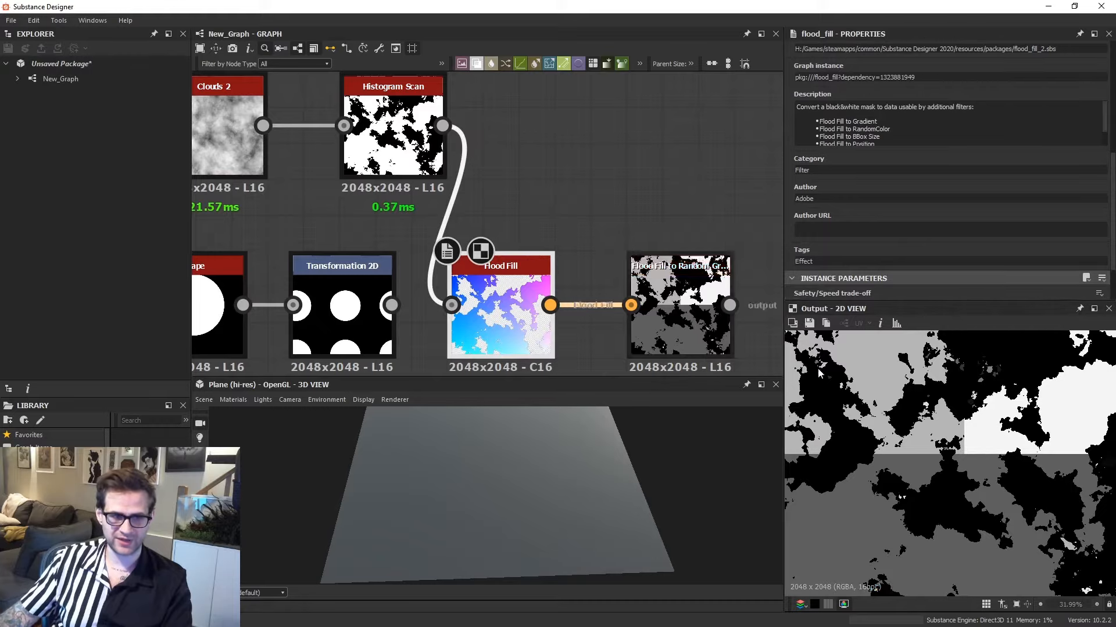
scroll(818, 372, "down", 3)
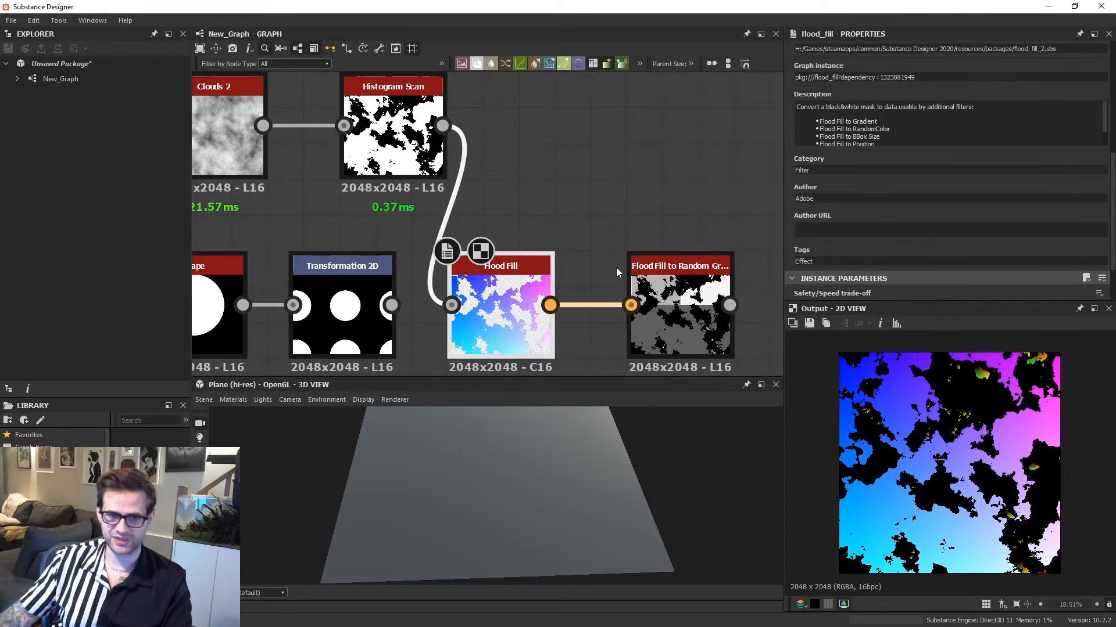
double_click(669, 285)
scroll(980, 462, "up", 5)
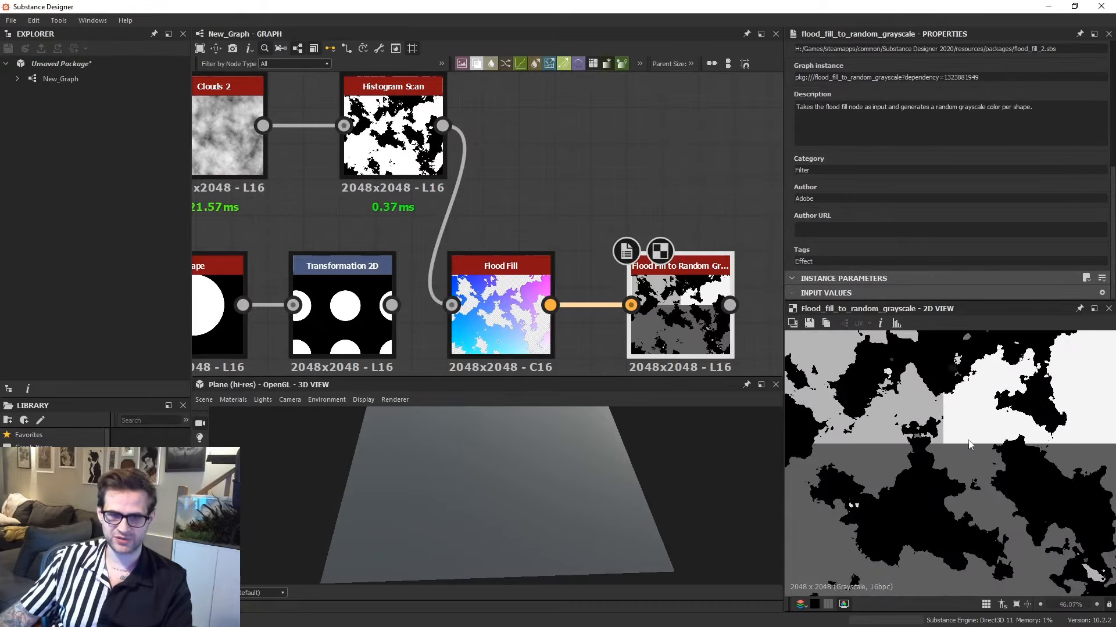
scroll(947, 443, "up", 3)
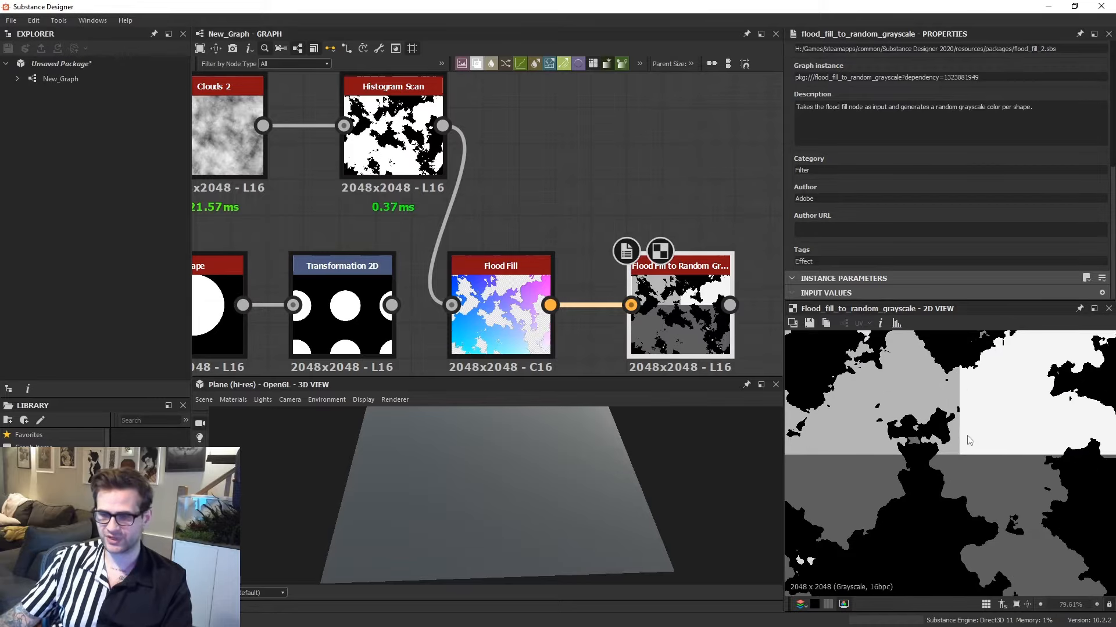
scroll(958, 418, "down", 5)
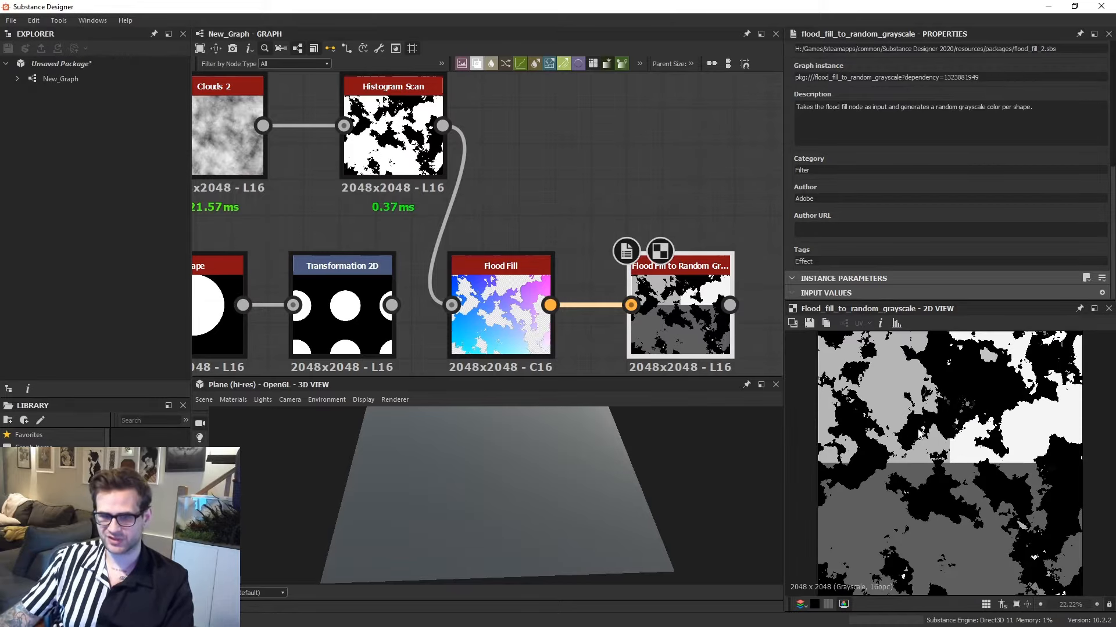
Reconnect the Transformation 2D output to the Flood Fill input in place of the Histogram Scan.
left_click_drag(390, 304, 451, 305)
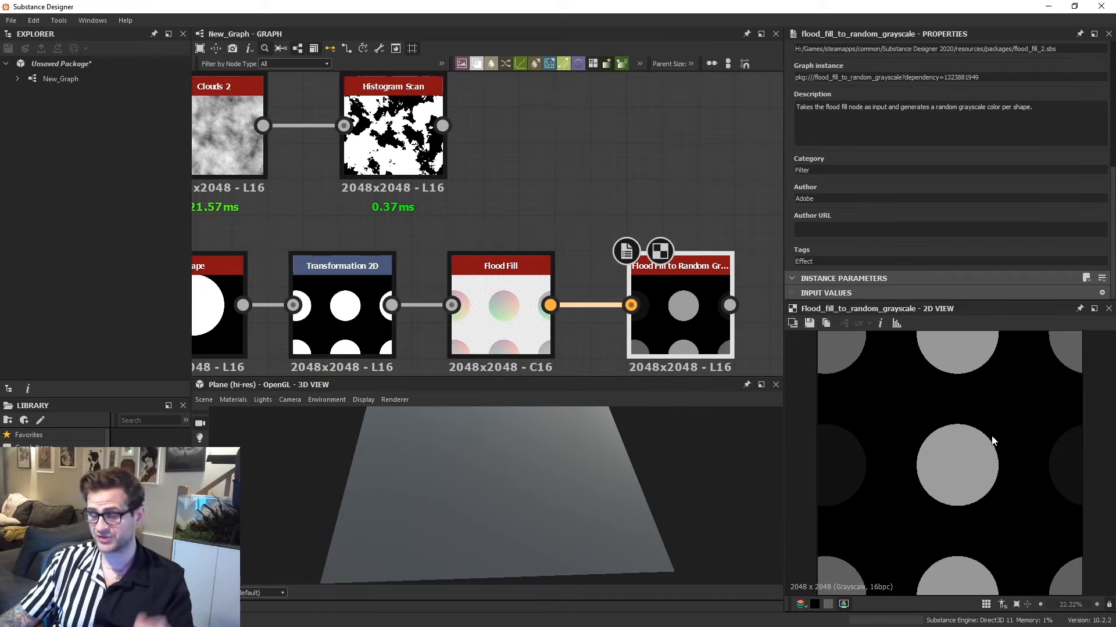
scroll(659, 232, "down", 5)
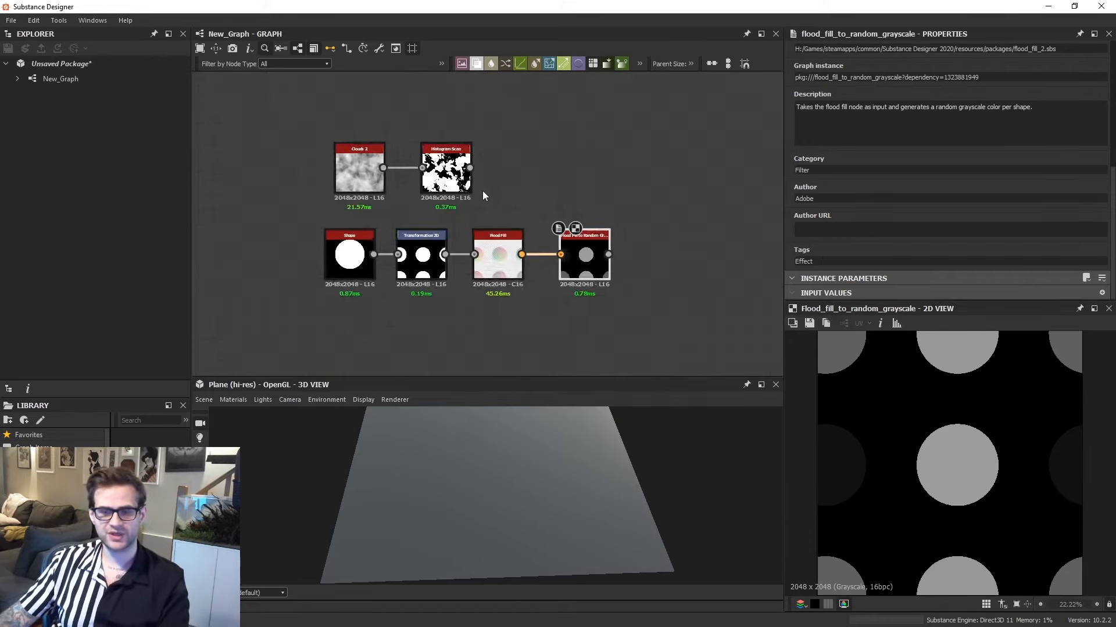
middle_click_drag(574, 247, 469, 319)
scroll(489, 288, "down", 2)
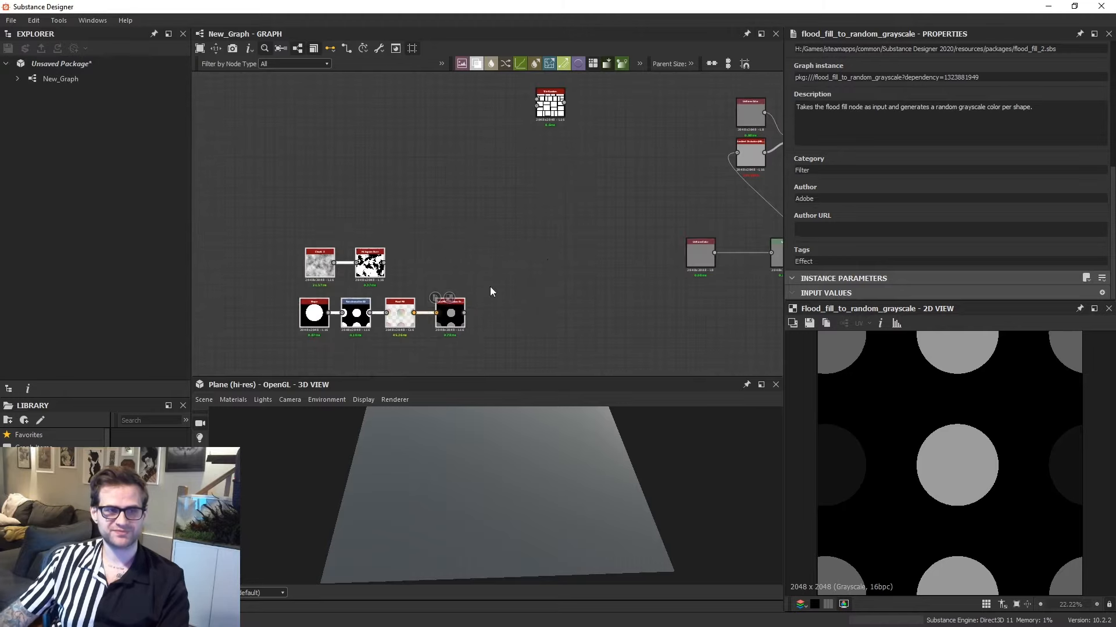
Preview the output of the Tile Random node elsewhere in the graph.
middle_click_drag(577, 139, 521, 192)
scroll(521, 191, "up", 6)
middle_click_drag(455, 124, 455, 195)
double_click(454, 195)
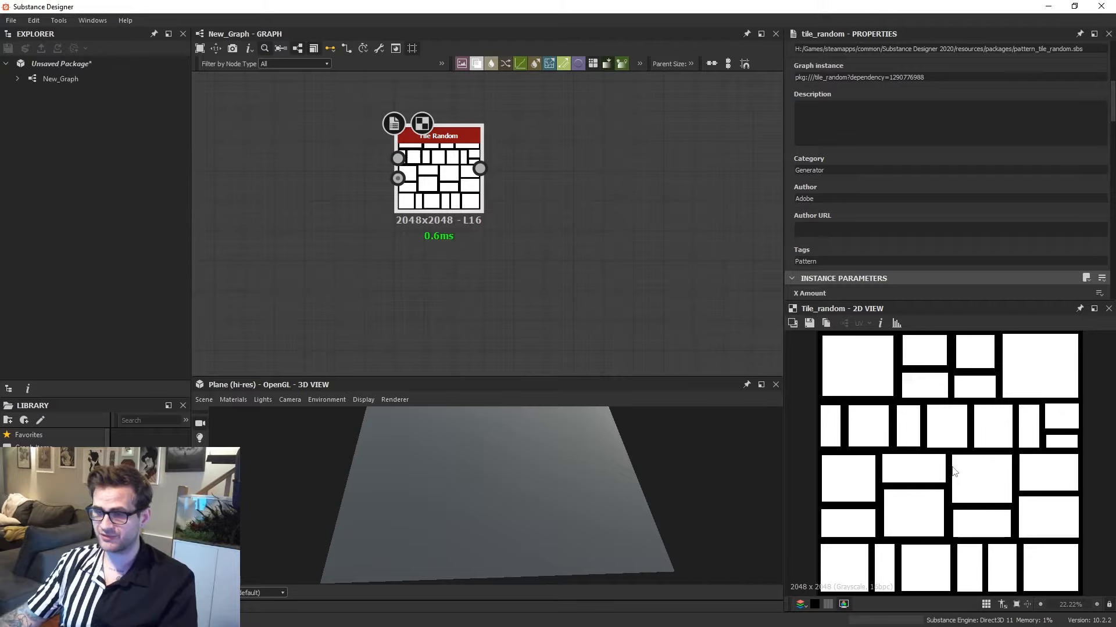
Add a Tile Generator node and place it below the Tile Random node.
middle_click_drag(604, 297, 585, 264)
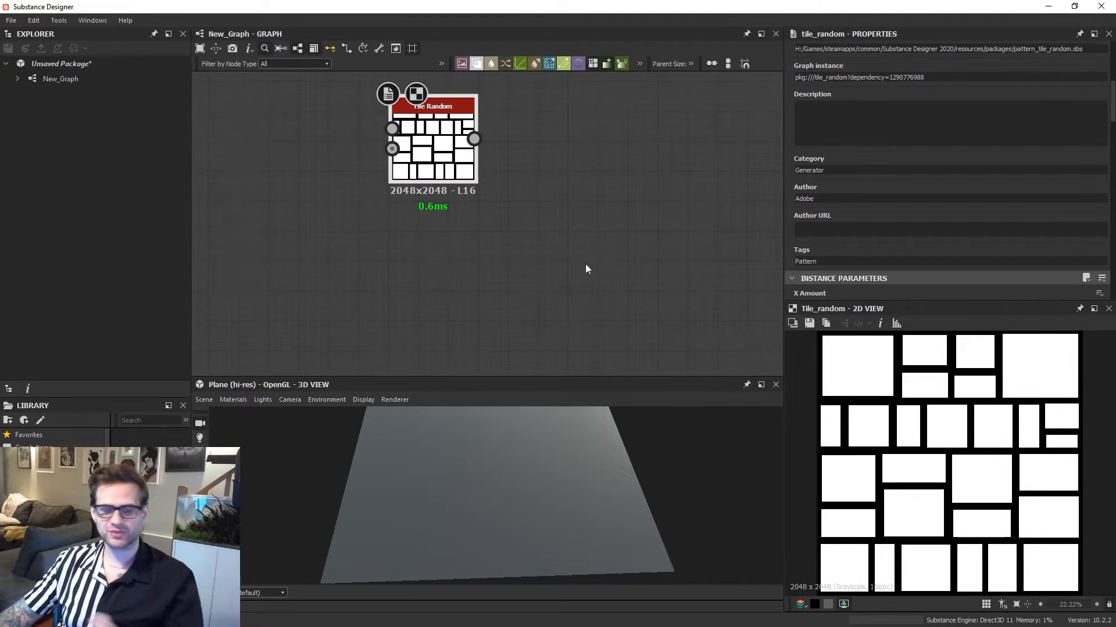
key("space")
type("tile ge")
key("Return")
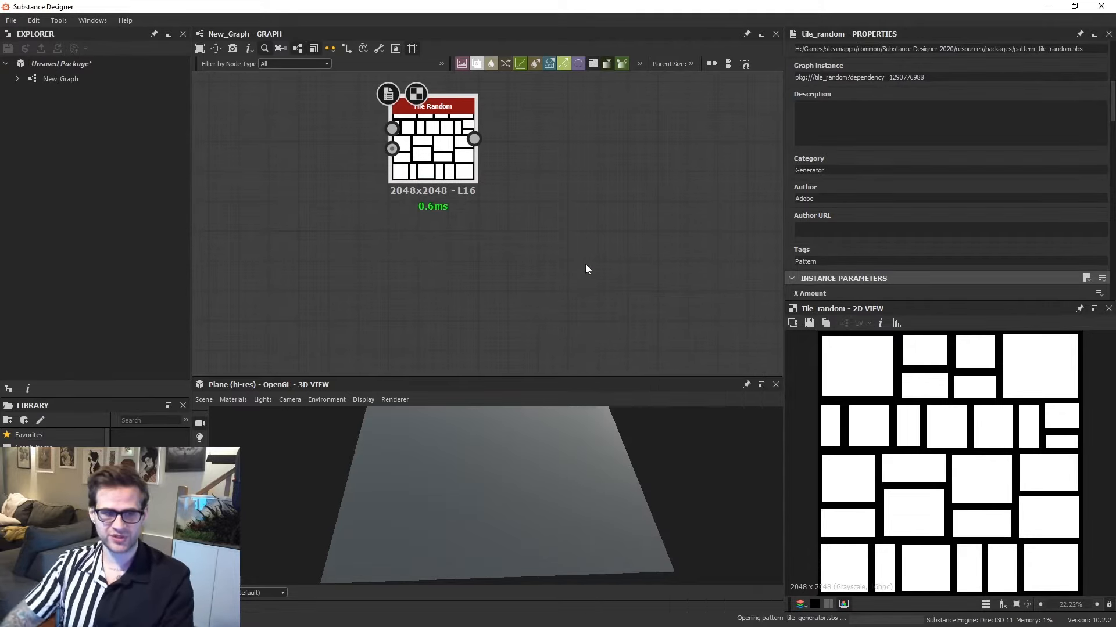
scroll(604, 247, "up", 1)
left_click_drag(580, 110, 509, 312)
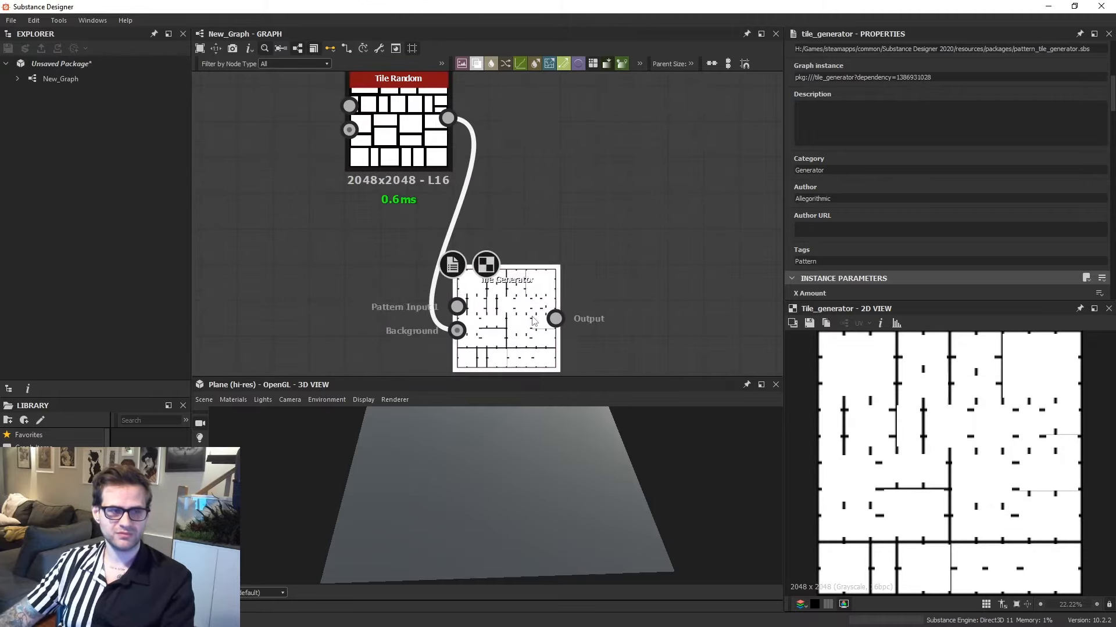
Remove the link from Tile Random to the Tile Generator's Background input, and set the generator's Luminance Random to 0.86.
left_click(466, 194)
key("Delete")
scroll(921, 227, "down", 15)
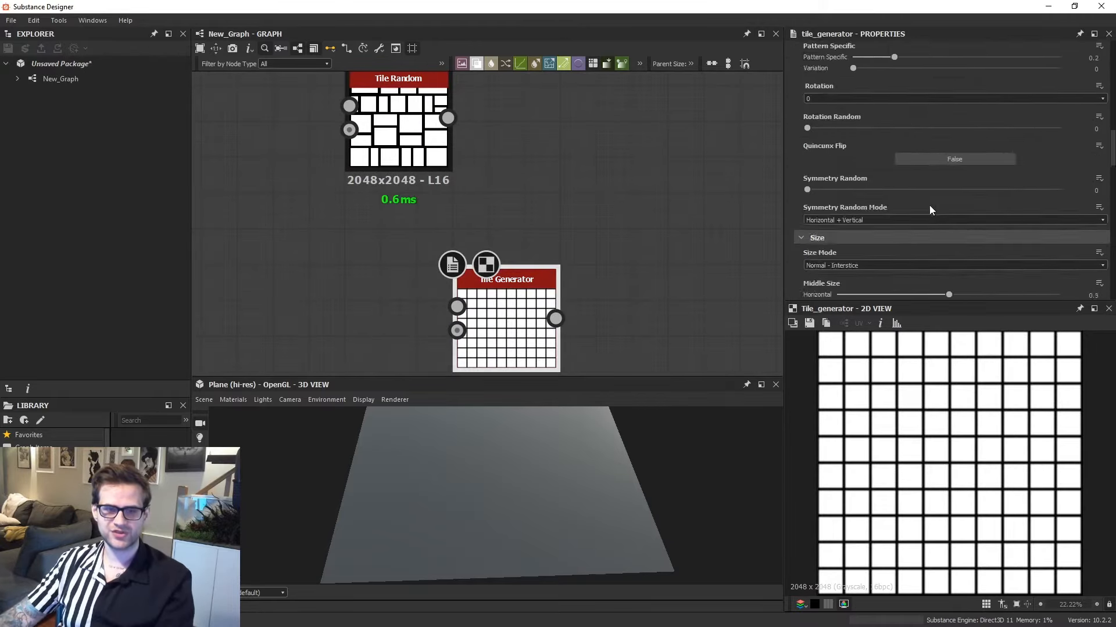
left_click_drag(807, 157, 1025, 157)
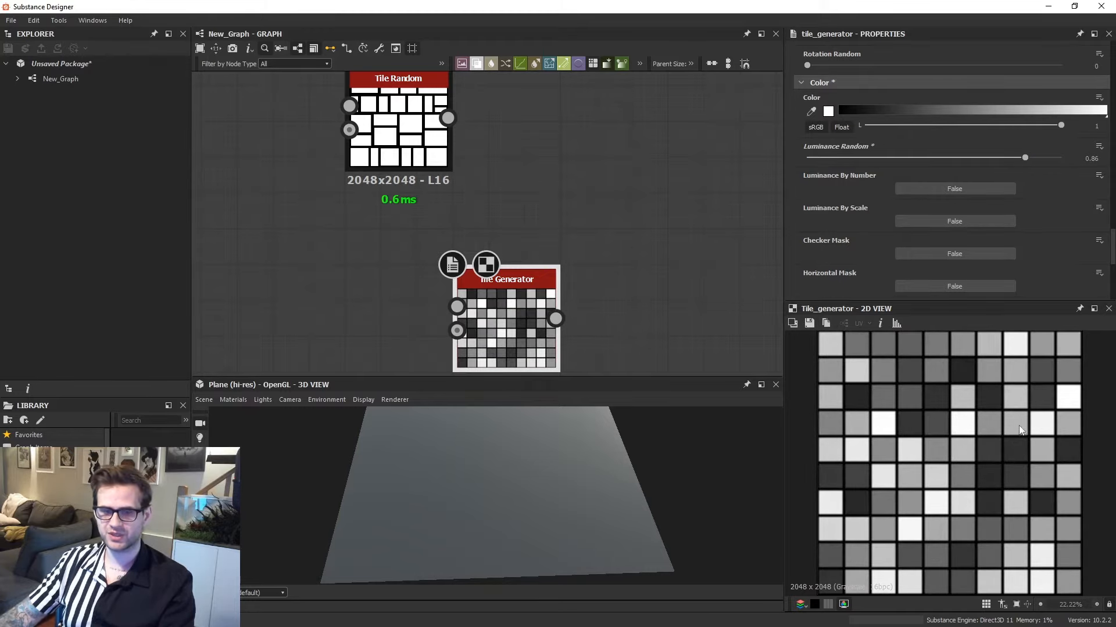
Connect the Tile Generator output to the Levels node's input in place of the Uniform Color.
scroll(554, 314, "down", 3)
left_click(554, 317)
middle_click_drag(685, 313, 486, 256)
scroll(477, 253, "down", 3)
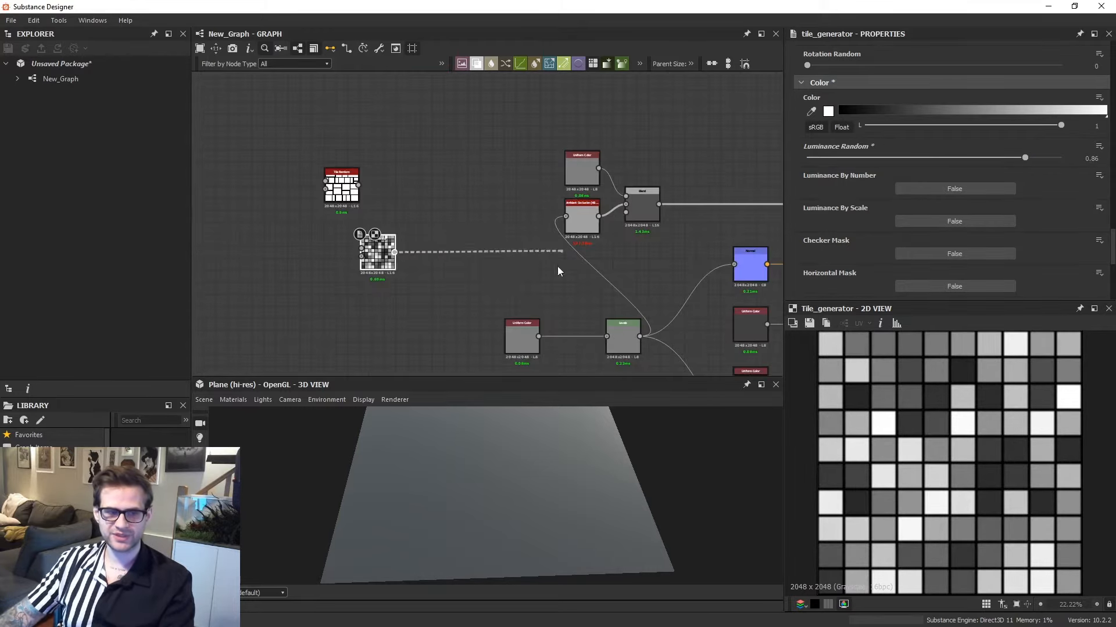
left_click(606, 335)
middle_click_drag(636, 323, 664, 259)
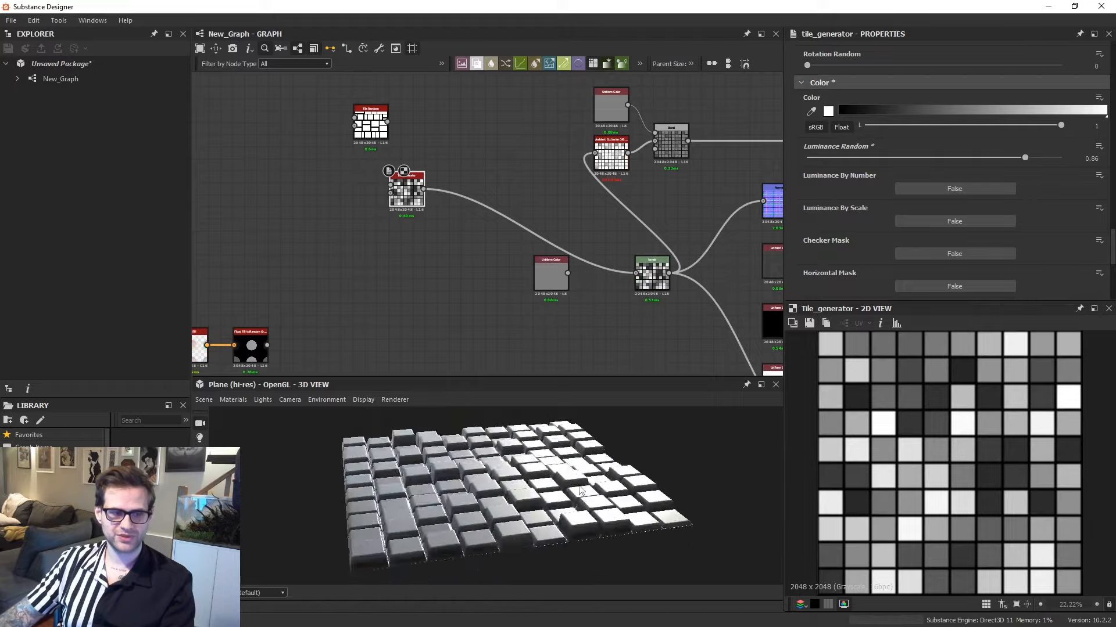
mouse_move(590, 503)
left_mouse_down()
mouse_move(566, 483)
mouse_move(724, 493)
mouse_move(733, 452)
left_mouse_up()
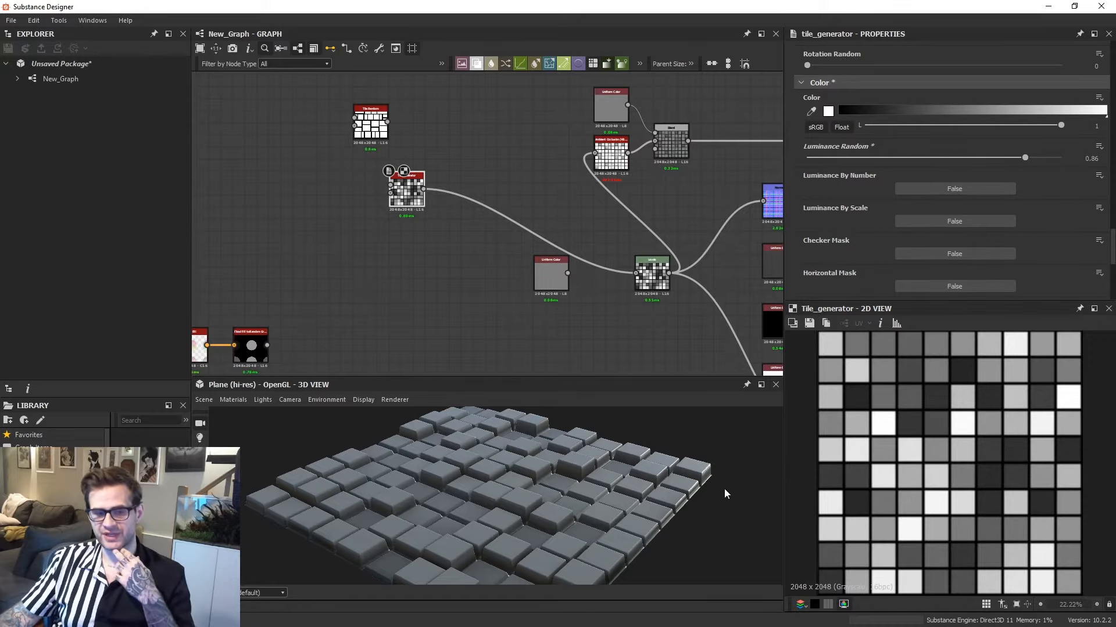
left_click_drag(725, 490, 594, 472)
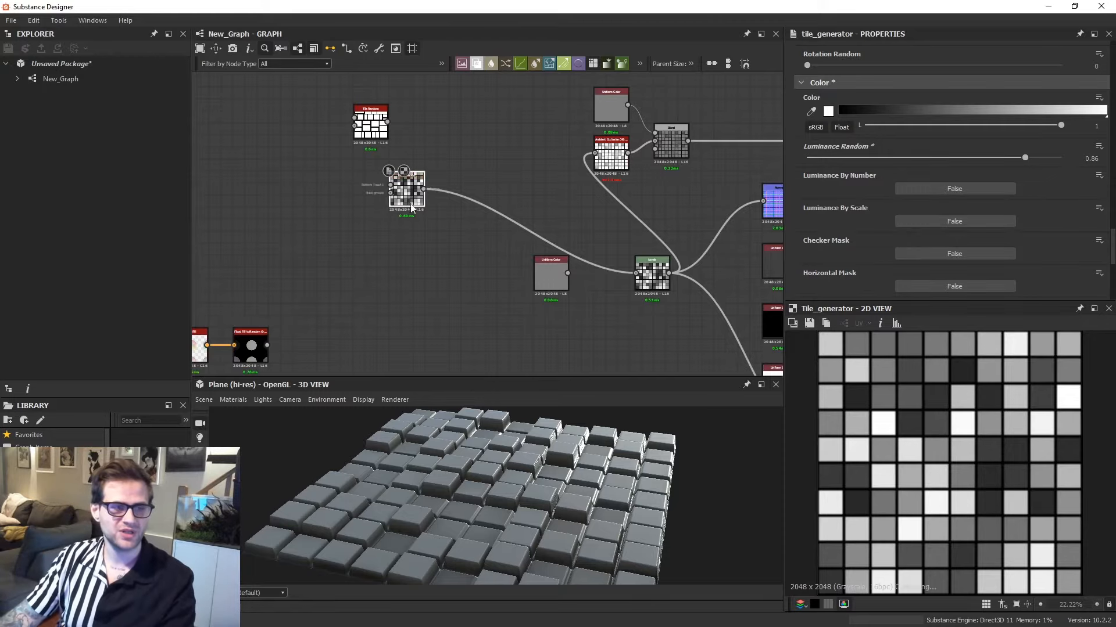
Try the Tile Generator's Luminance Random at 0, and undo that change.
scroll(416, 234, "up", 2)
middle_click_drag(411, 254, 451, 279)
scroll(962, 417, "up", 1)
scroll(925, 264, "up", 10)
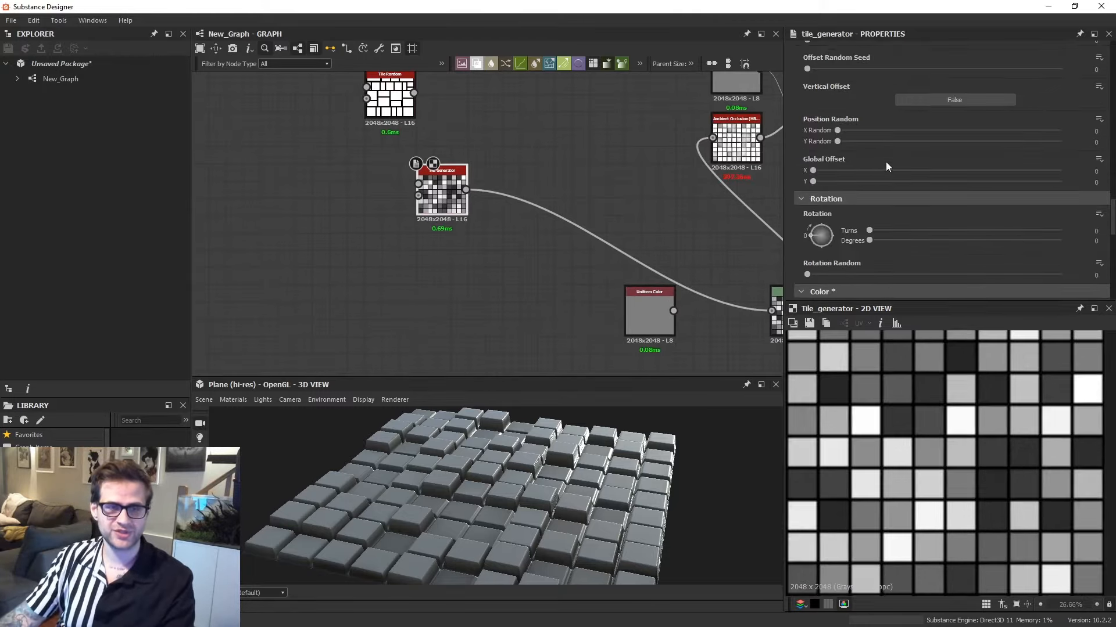
scroll(855, 197, "down", 10)
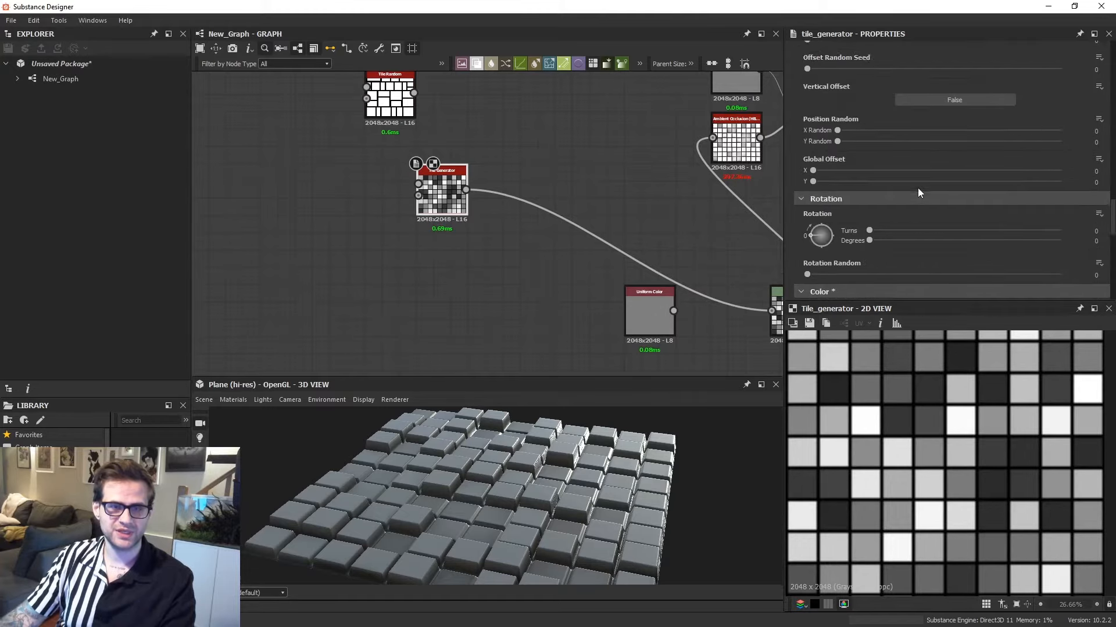
left_click_drag(1025, 88, 806, 88)
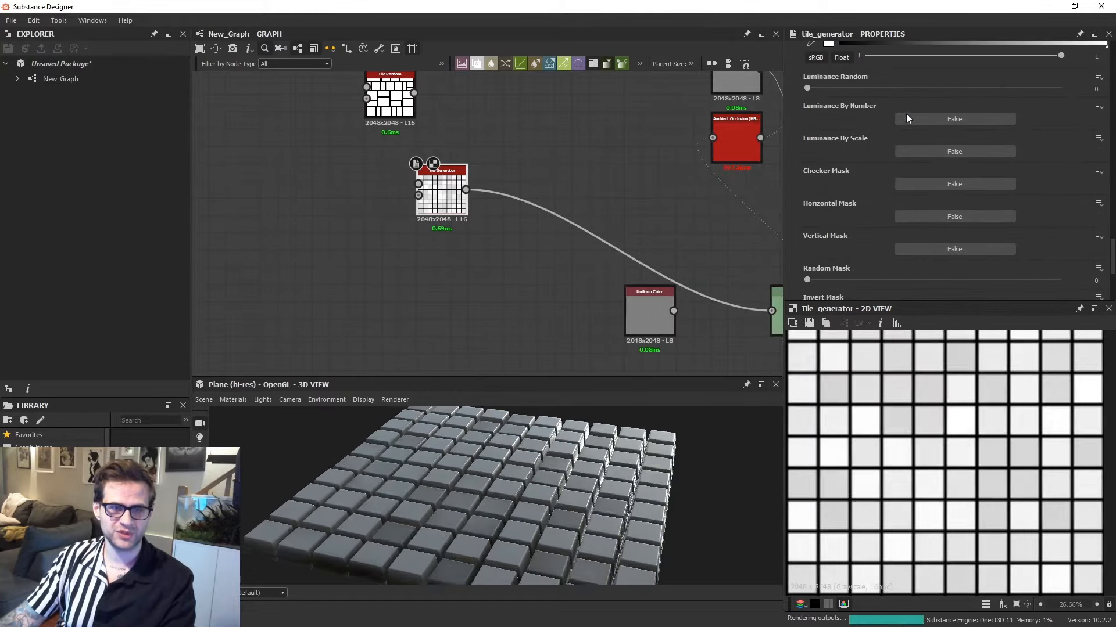
scroll(869, 160, "up", 8)
key("ctrl+z")
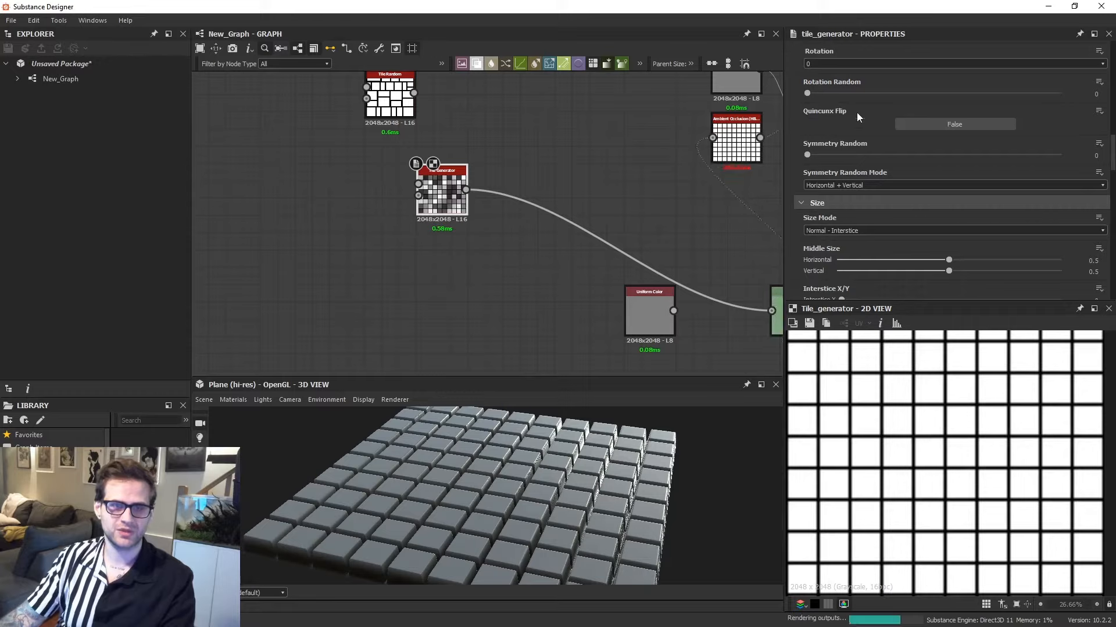
Change the Tile Generator's Pattern to Square.
scroll(854, 118, "up", 4)
left_click(831, 133)
left_click(817, 149)
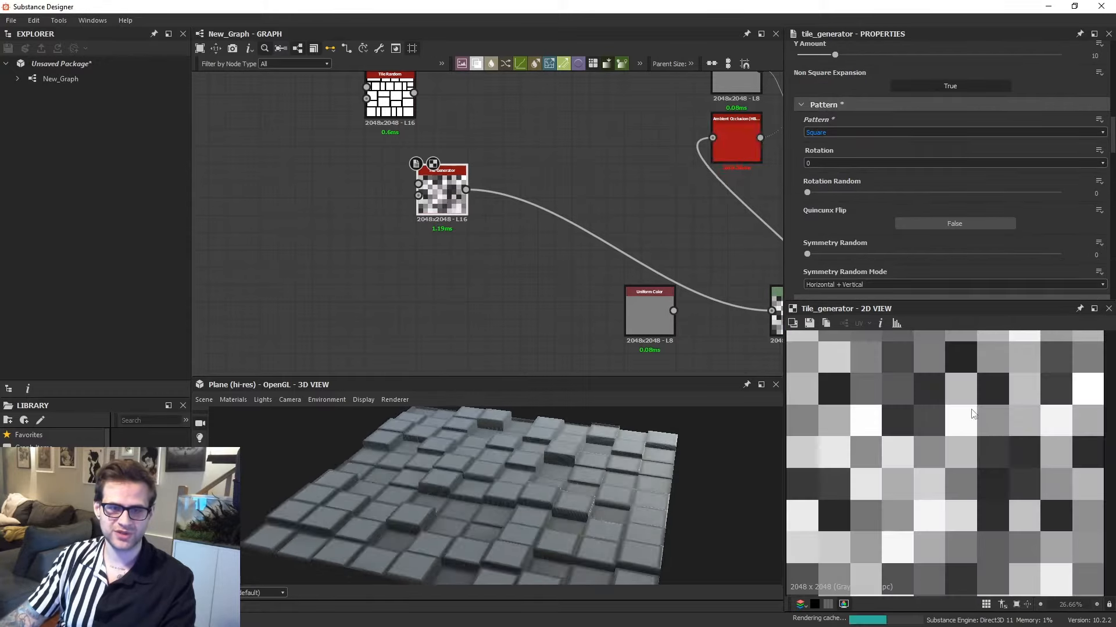
scroll(953, 387, "up", 5)
Add an Edge Detect node fed by the Tile Generator, and set its Edge Width to 2.59.
left_click_drag(456, 210, 435, 293)
key("space")
type("ed")
left_click(497, 263)
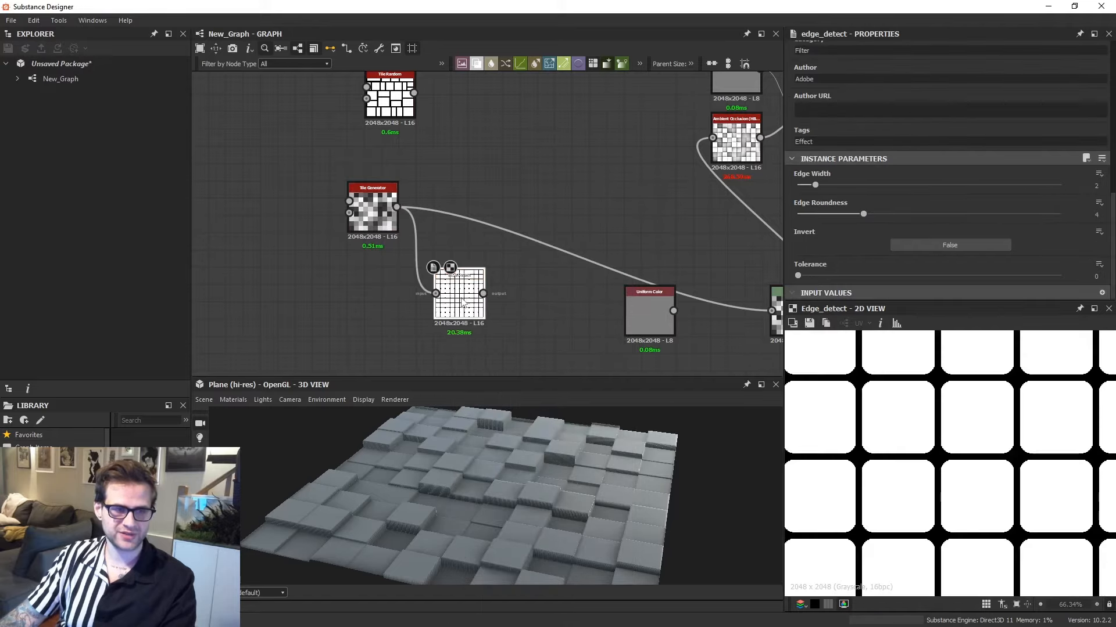
left_click_drag(826, 185, 825, 181)
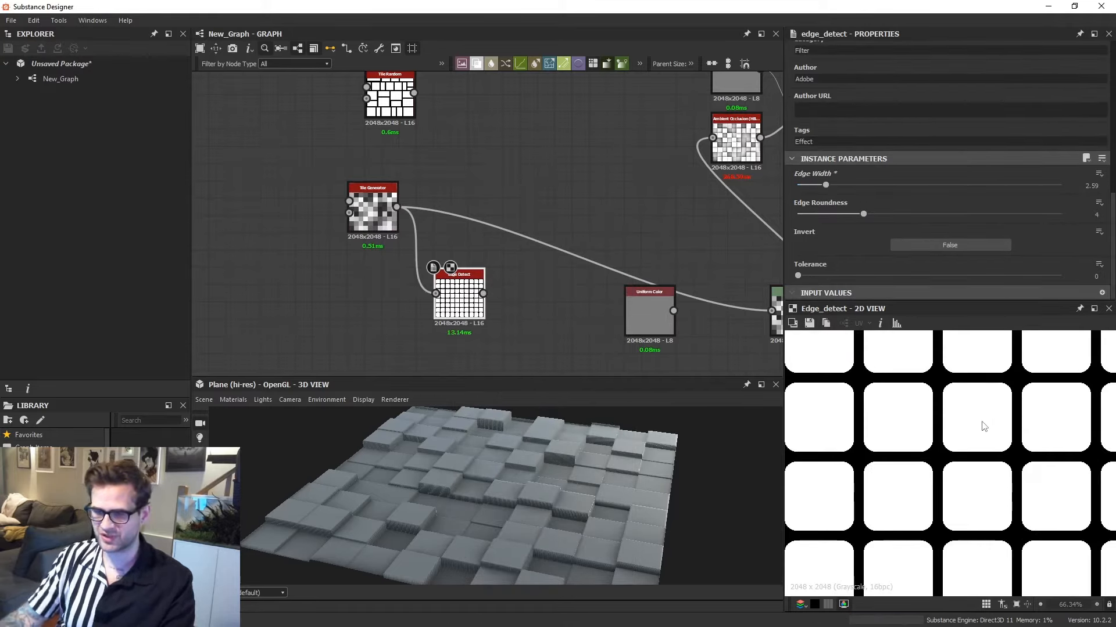
Add a Bevel node after Edge Detect, and set its Distance to 0.05.
left_click_drag(465, 299, 439, 299)
key("space")
type("blur")
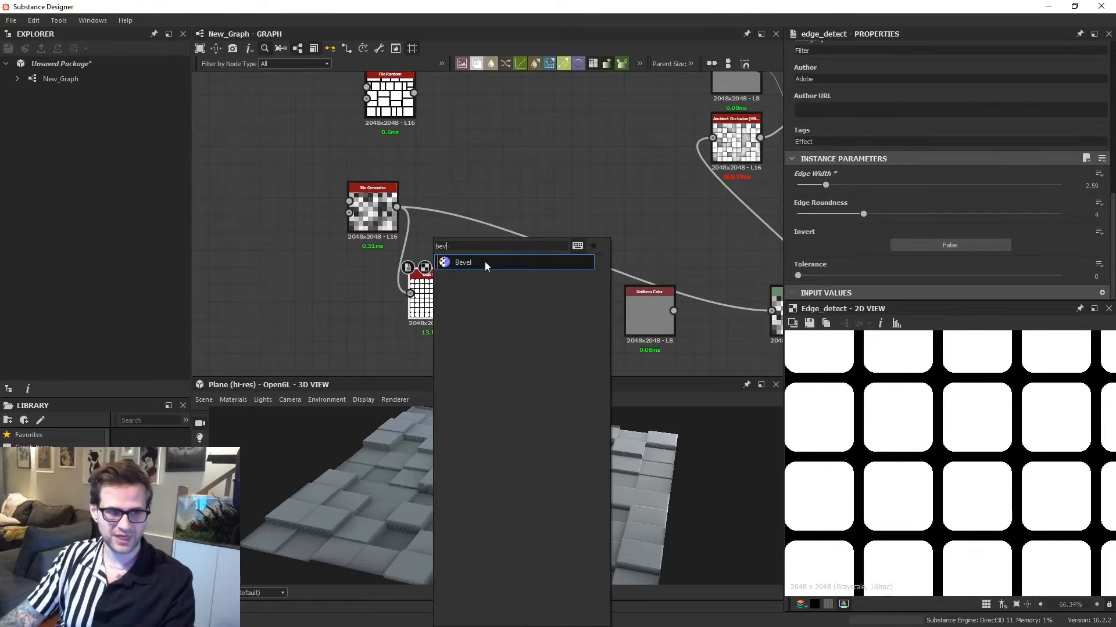
left_click(485, 261)
left_click_drag(995, 186, 935, 190)
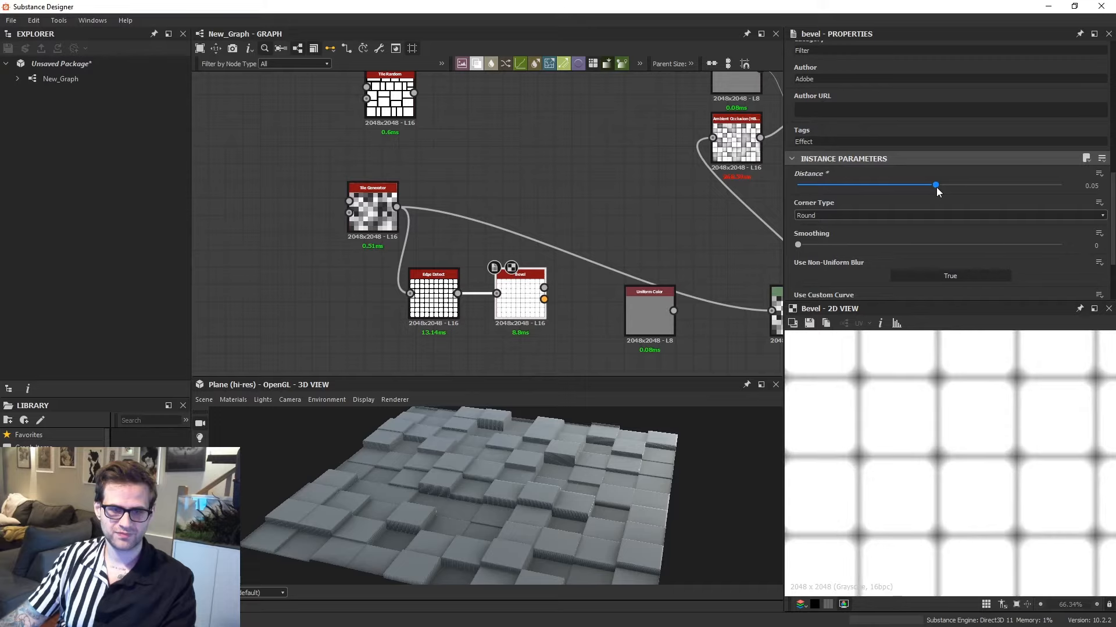
Preview the Edge Detect node and set its Edge Width to 2.26.
scroll(380, 225, "down", 2)
left_click_drag(380, 221, 491, 257)
scroll(444, 259, "up", 2)
double_click(440, 261)
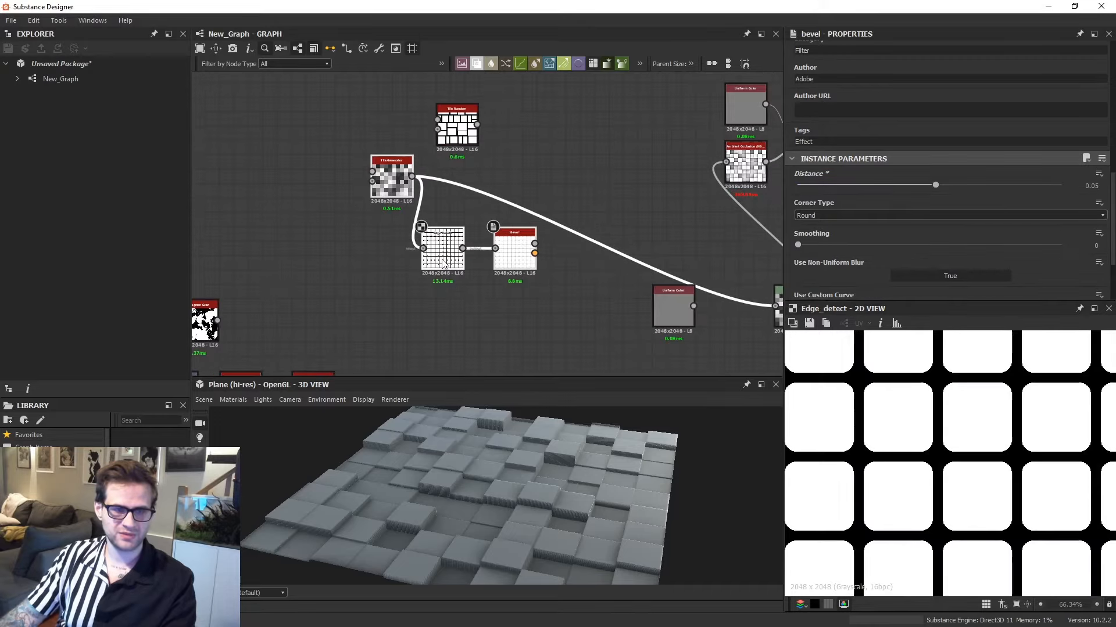
left_click_drag(823, 185, 819, 186)
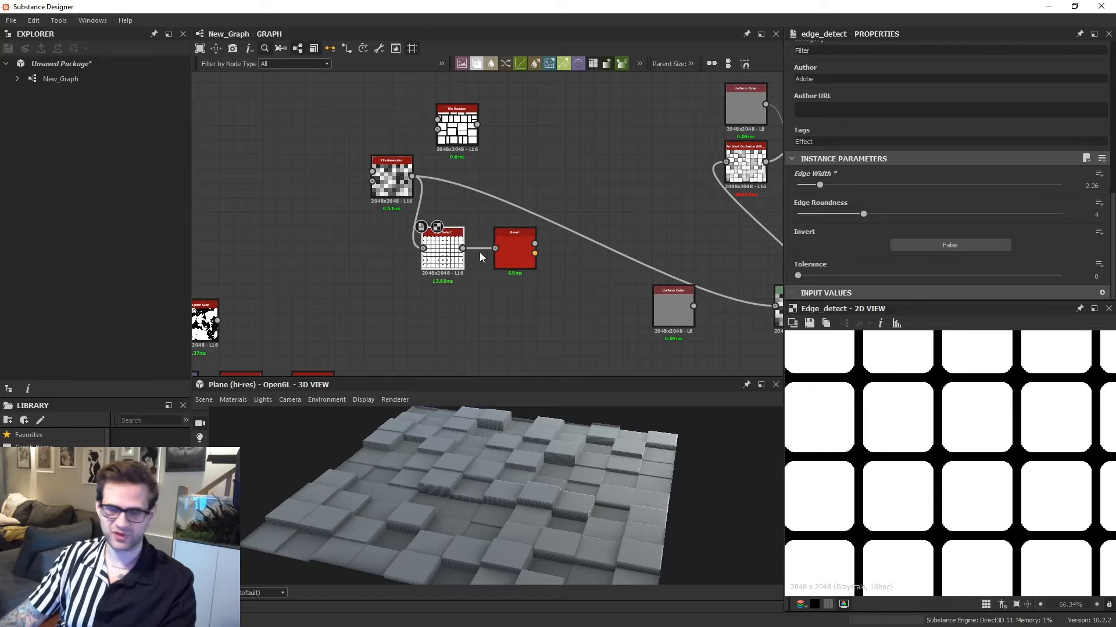
Delete the Tile Generator, Edge Detect and Bevel nodes, and preview and move the Tile Random node into the freed space.
left_click_drag(559, 321, 370, 154)
key("Delete")
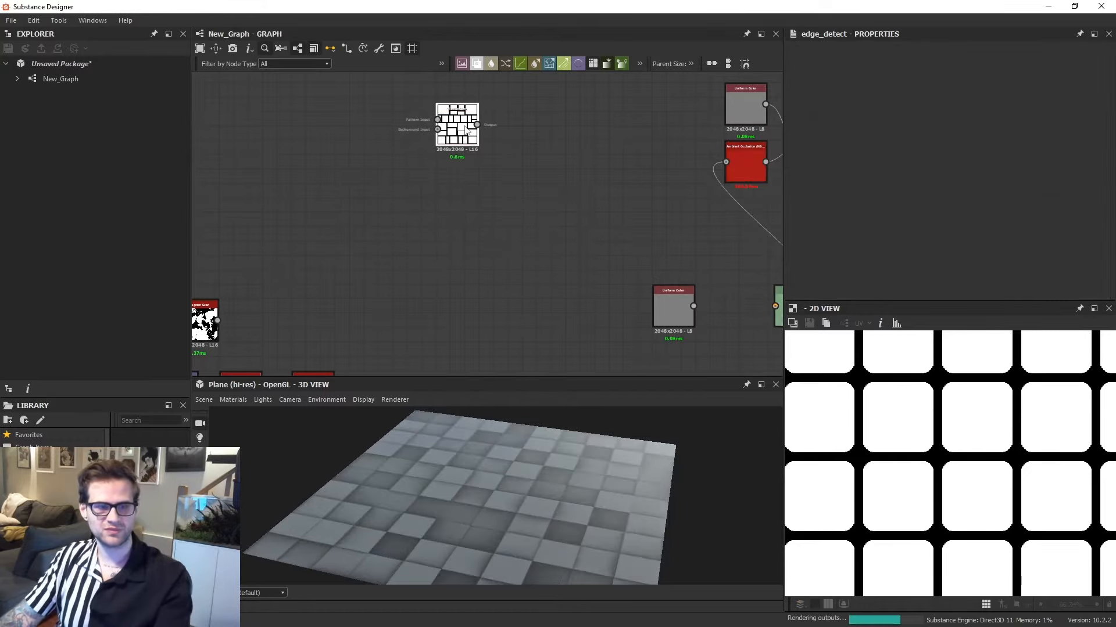
double_click(467, 131)
left_click_drag(467, 132, 452, 241)
middle_click_drag(502, 223, 495, 195)
Add a Bevel node fed by the Tile Random output, and set its Distance to 1.
key("space")
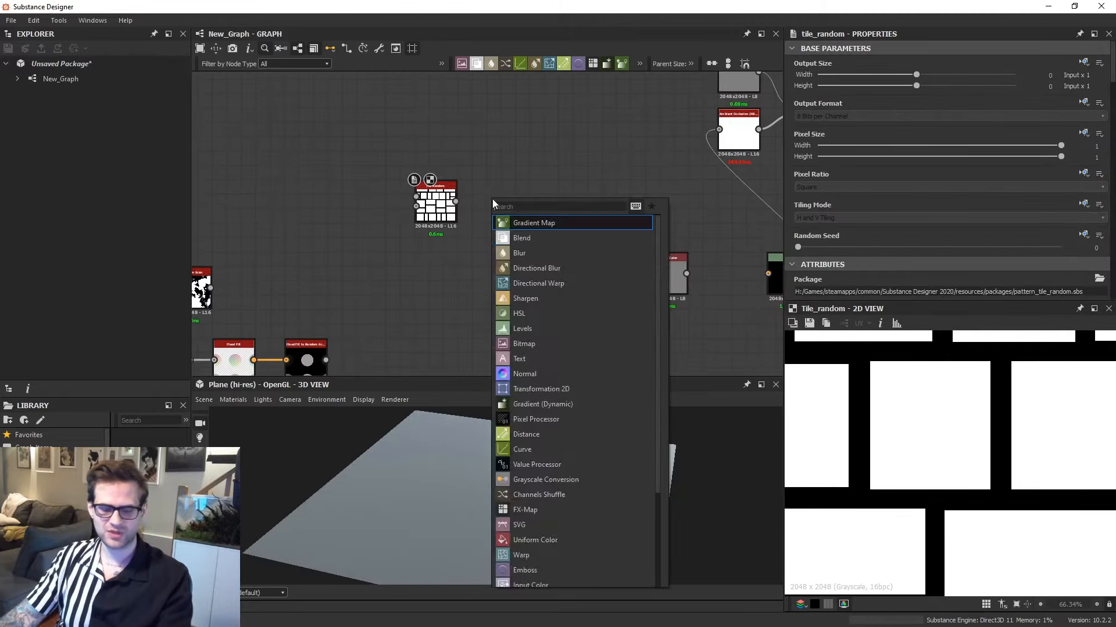
type("bevel")
key("Return")
left_click_drag(456, 202, 473, 201)
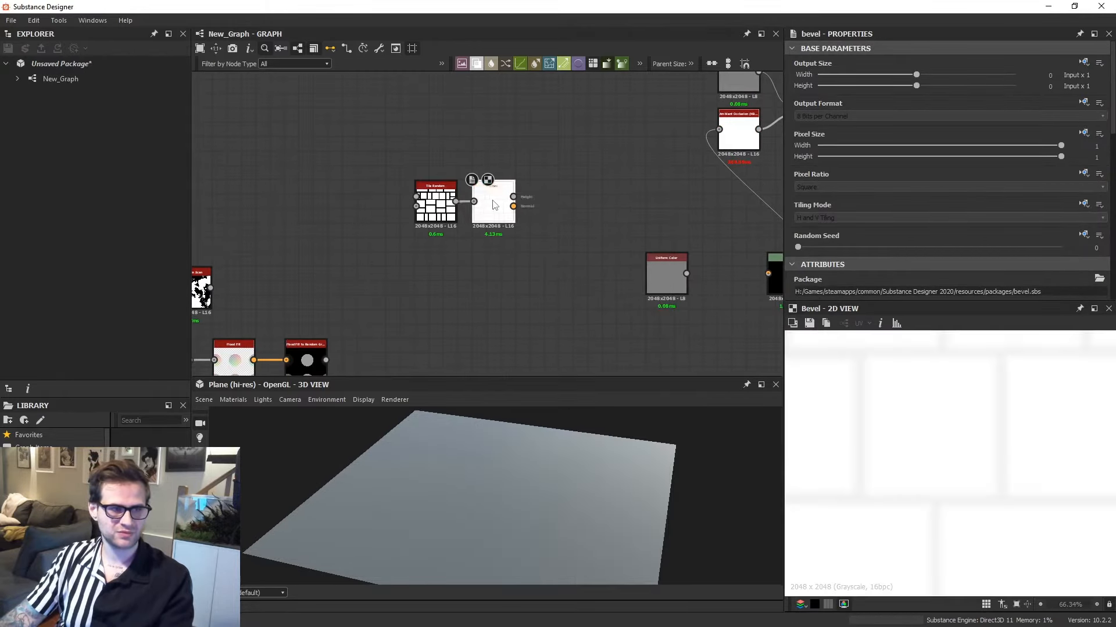
scroll(1045, 261, "down", 6)
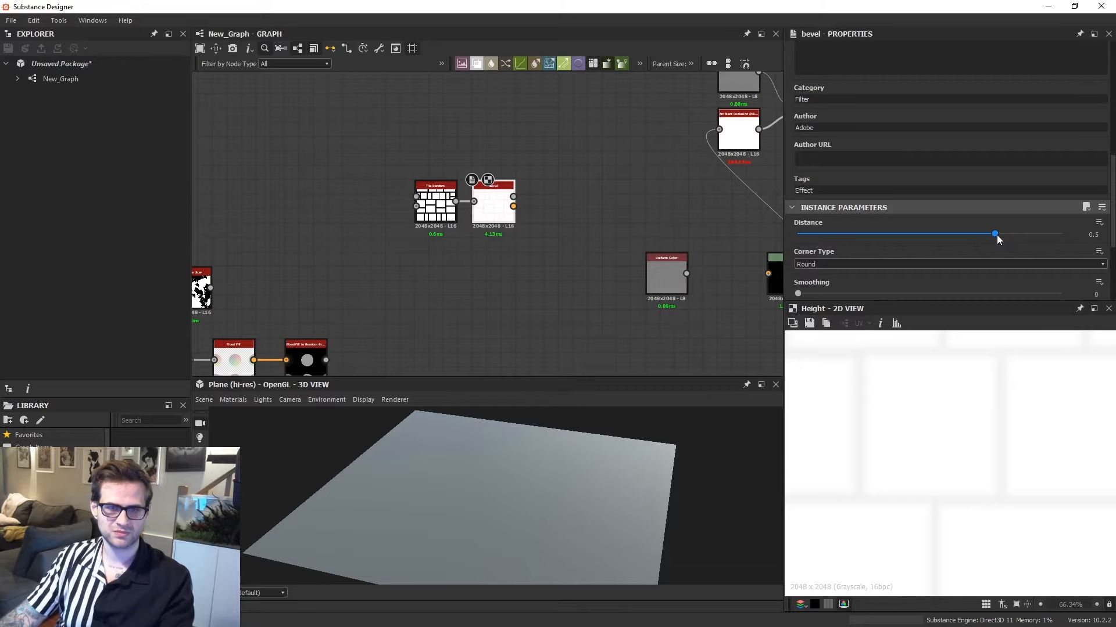
left_click_drag(996, 235, 1063, 235)
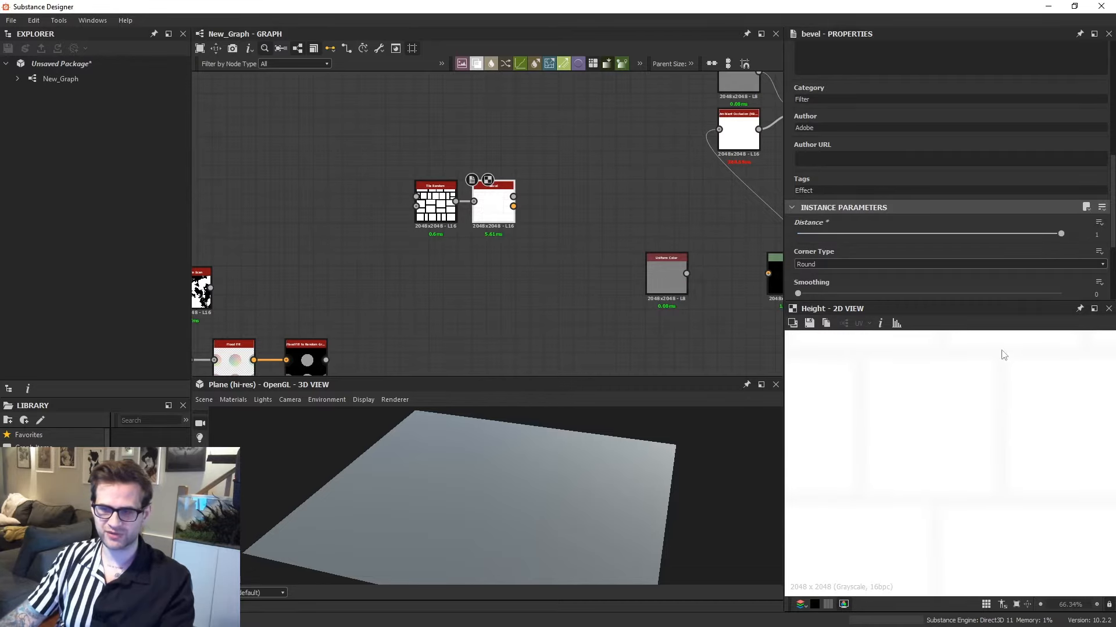
Add an Auto Levels node after the Bevel's height output.
scroll(565, 196, "up", 2)
key("space")
type("aut")
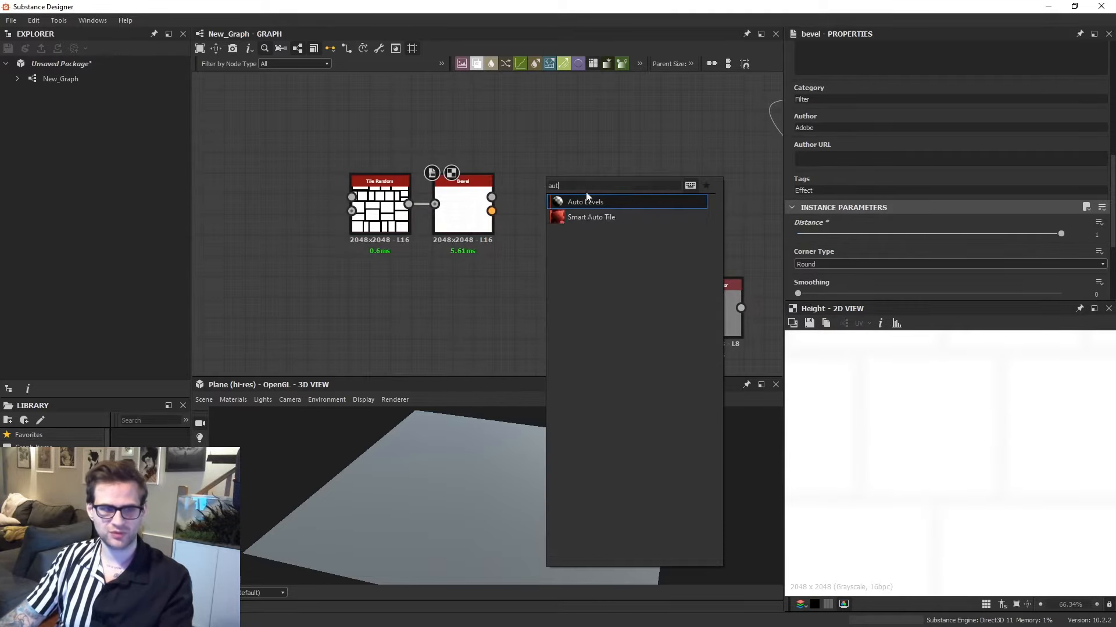
left_click(591, 202)
Connect the Auto Levels output to the Levels node's input, and preview the Levels node.
scroll(573, 212, "down", 3)
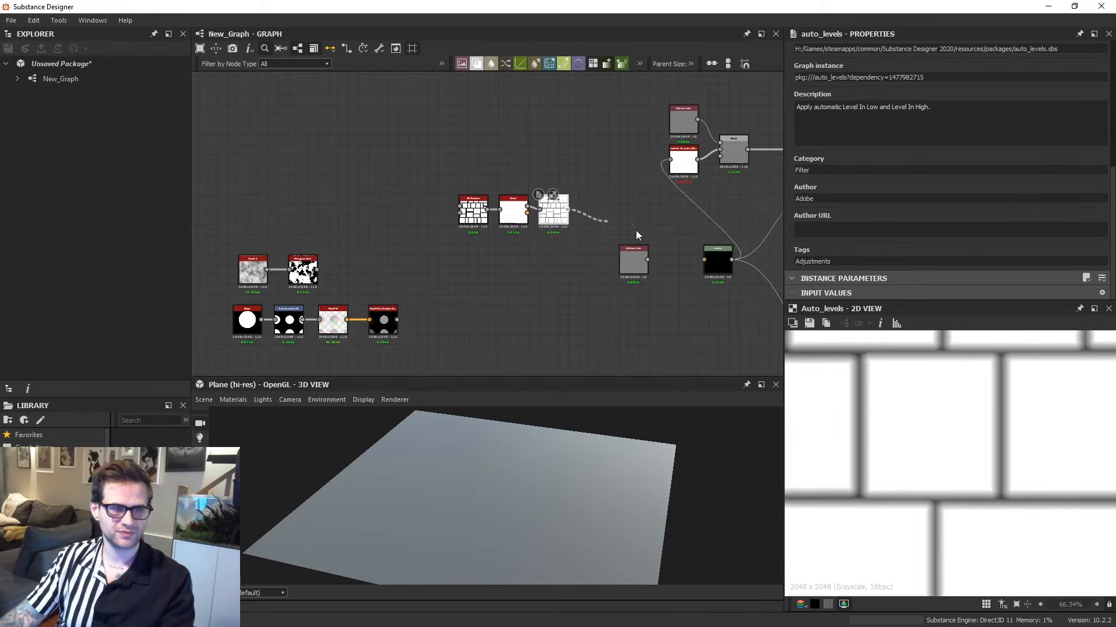
left_click_drag(636, 230, 704, 260)
double_click(718, 262)
left_click_drag(569, 527, 532, 433)
Preview the Bevel output and the Auto Levels output in turn.
scroll(524, 214, "up", 5)
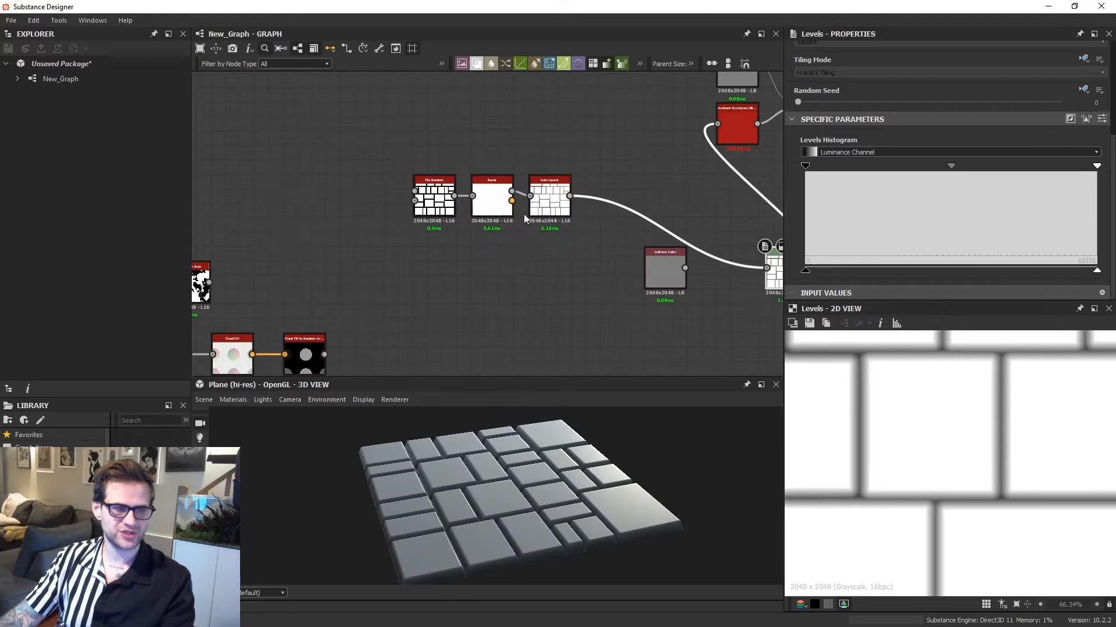
double_click(488, 205)
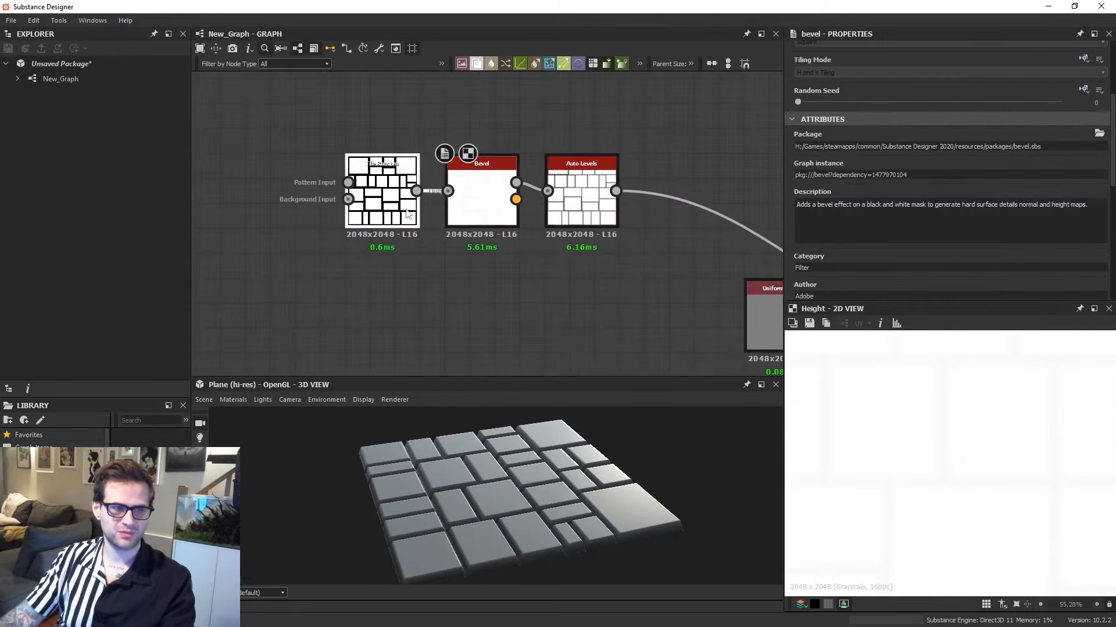
double_click(593, 215)
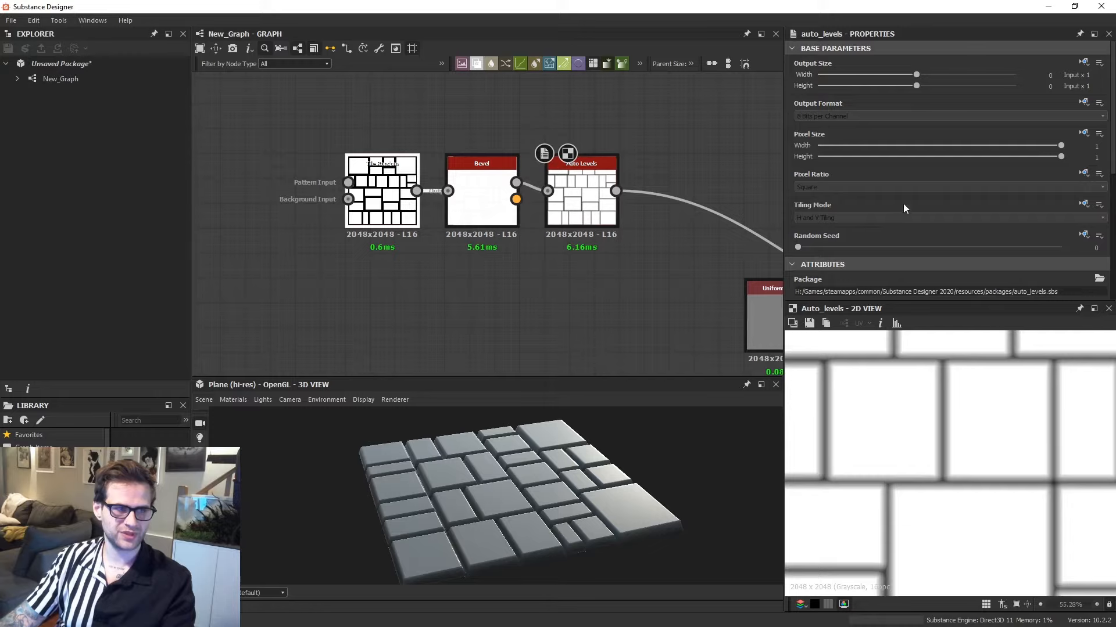
Try the Tile Random's Shape Scale at 0.84, and restore it to 1.
scroll(951, 207, "down", 10)
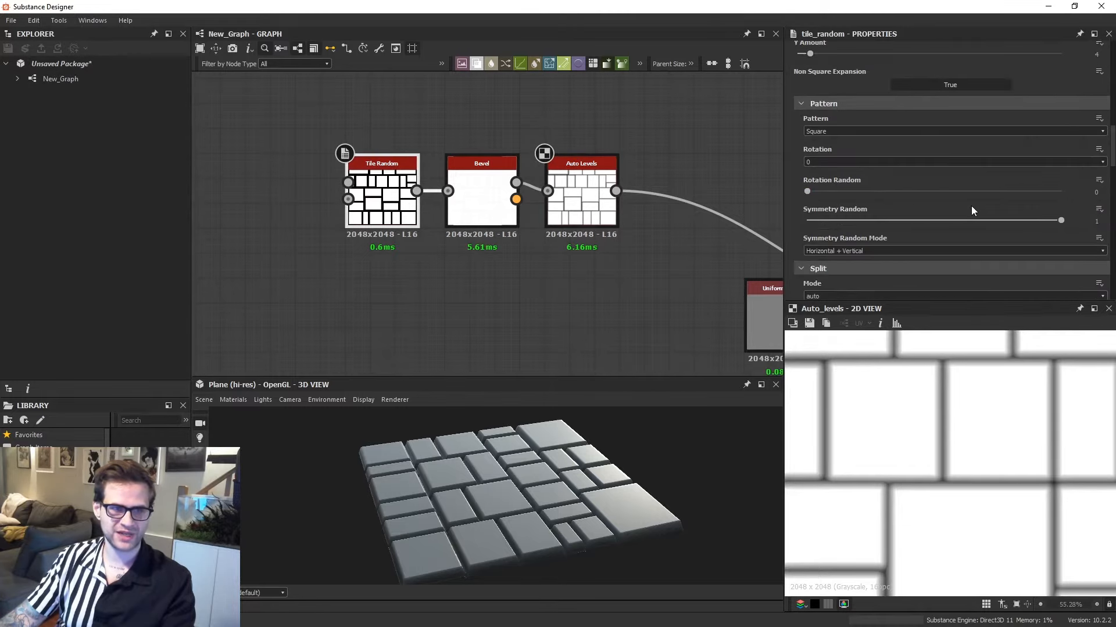
scroll(972, 207, "down", 5)
scroll(942, 180, "down", 10)
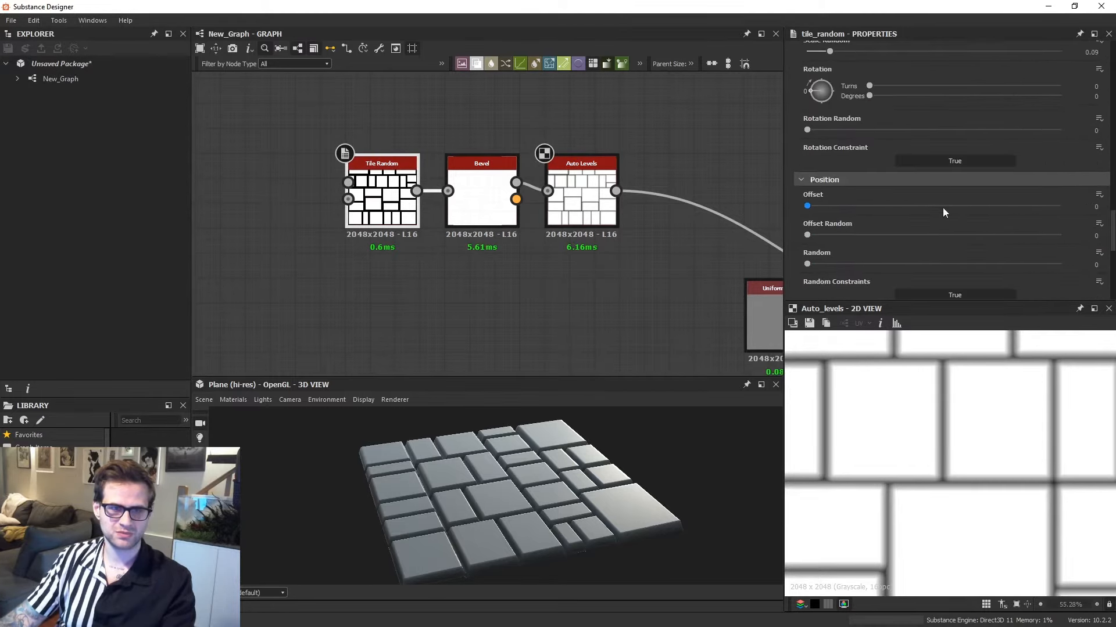
scroll(945, 202, "up", 6)
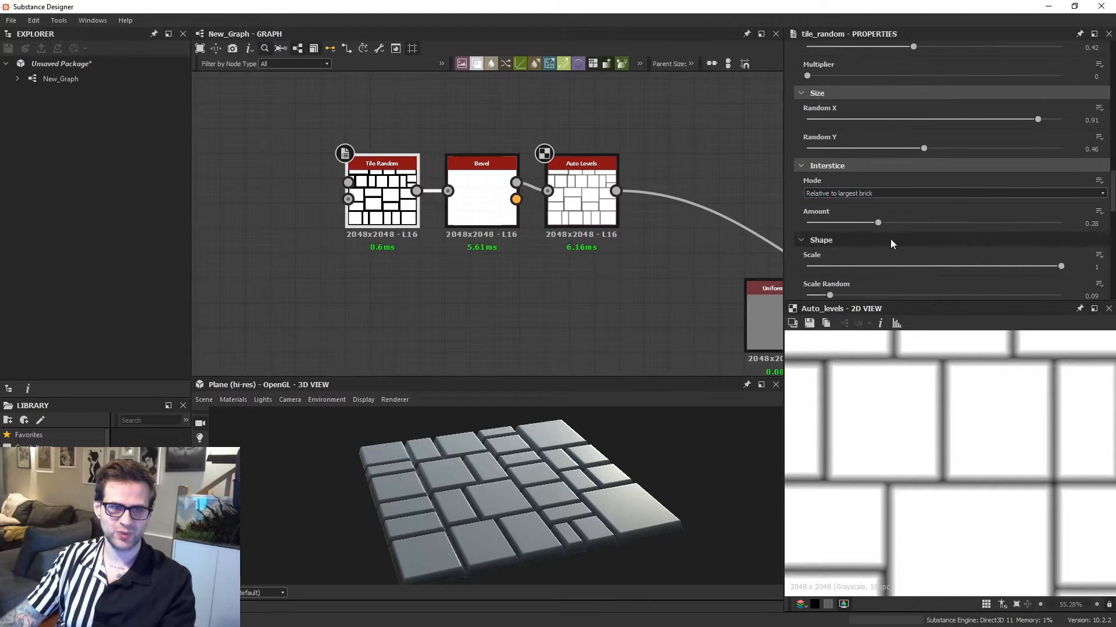
left_click_drag(1060, 267, 1017, 277)
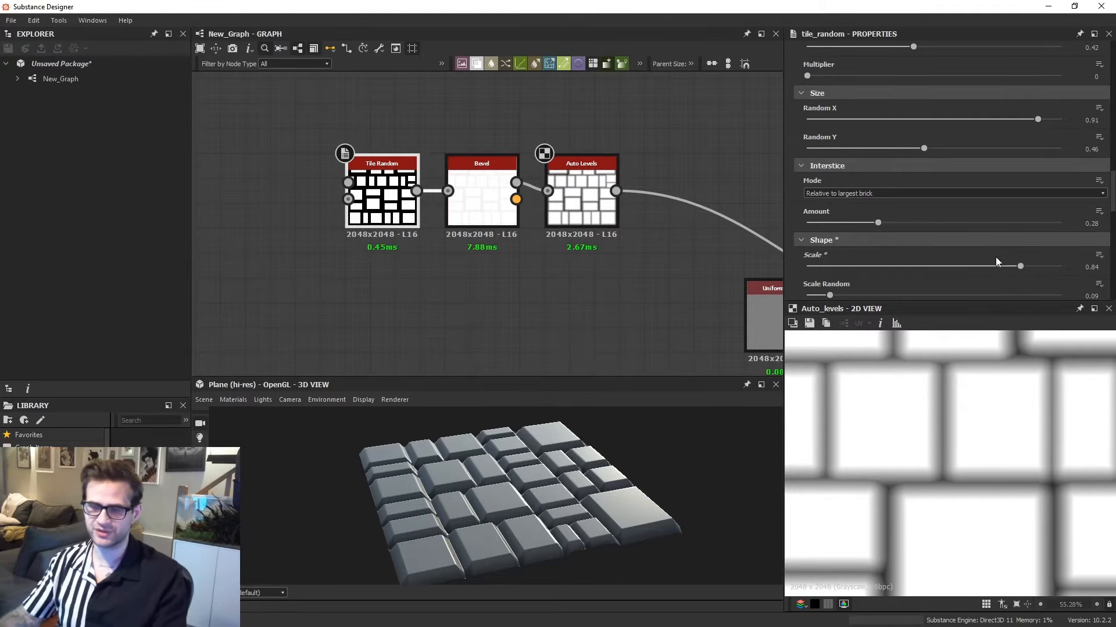
left_click_drag(1020, 266, 1060, 267)
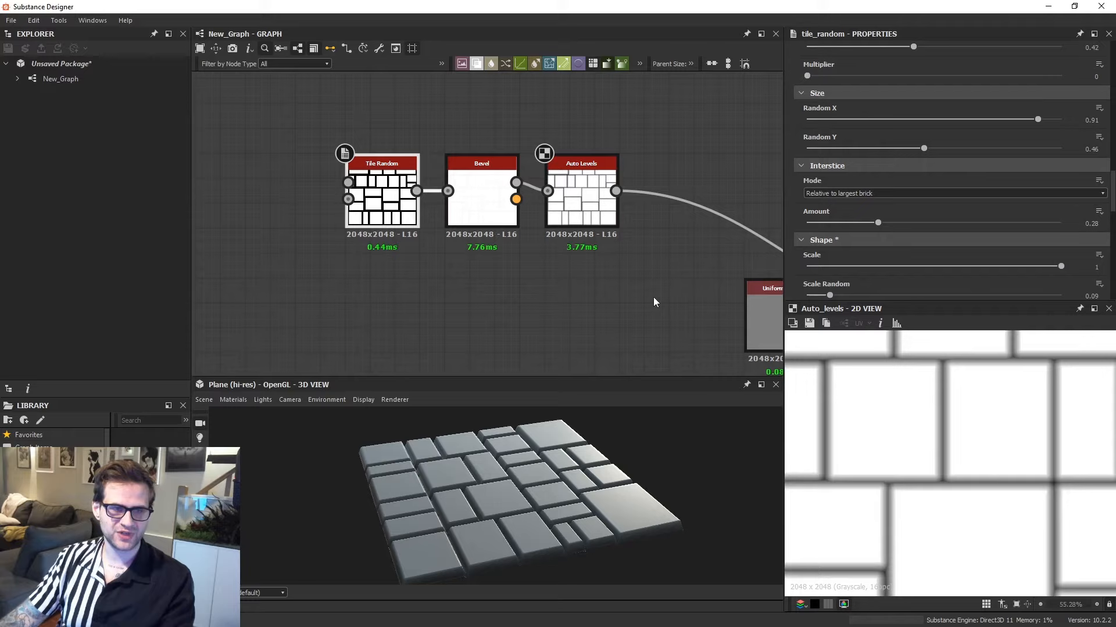
Compare the outputs of the Bevel, Tile Random and Auto Levels nodes in the 2D view.
double_click(488, 212)
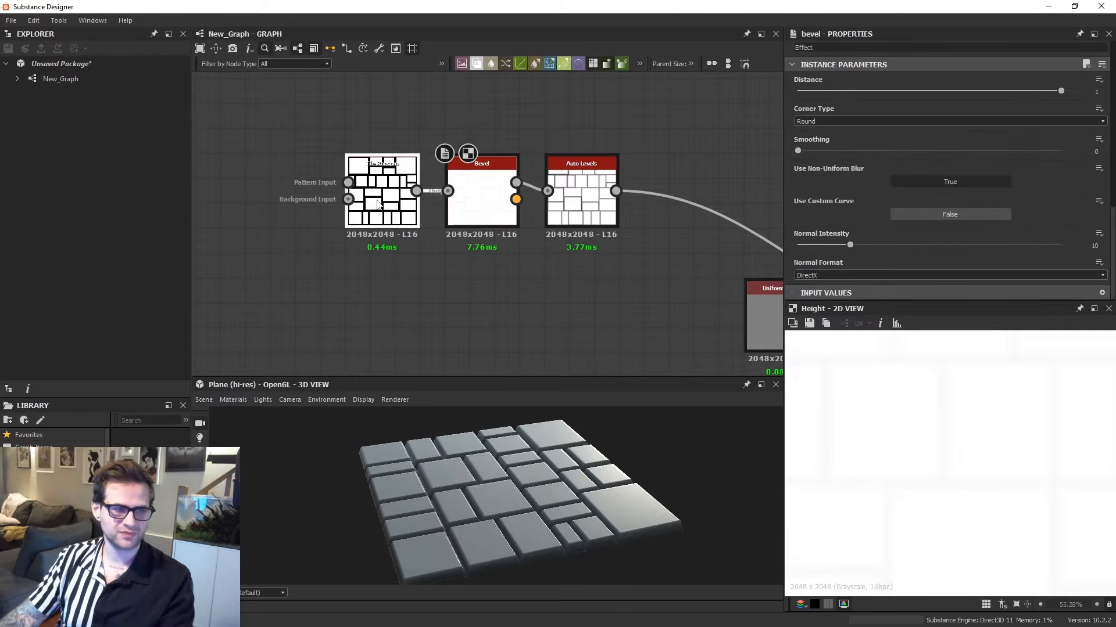
key("f")
double_click(585, 219)
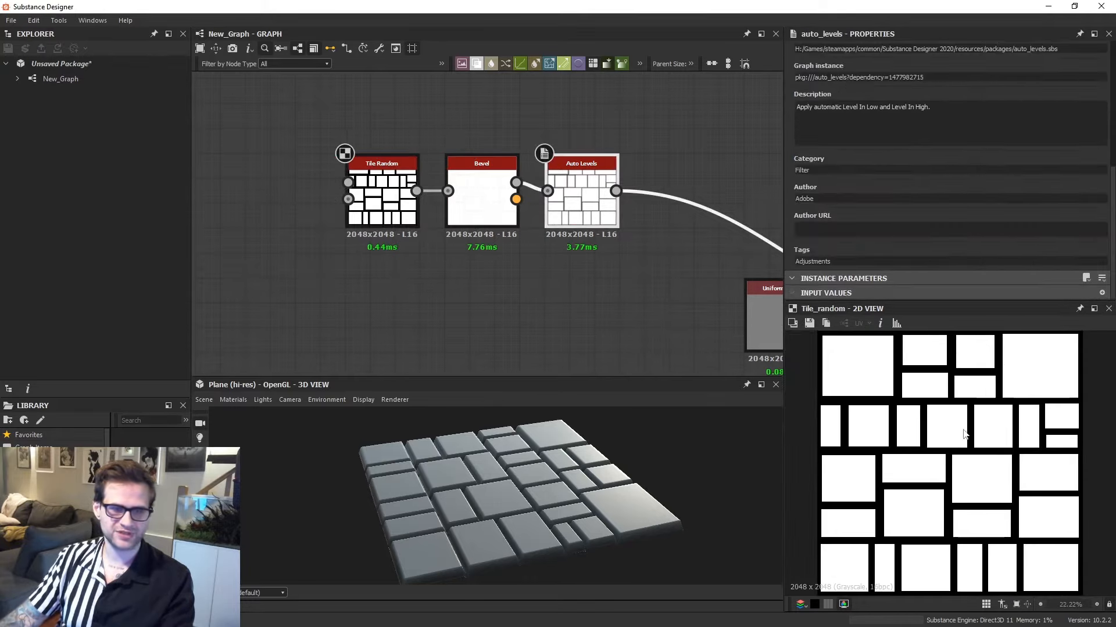
scroll(897, 415, "down", 1)
scroll(698, 317, "down", 3)
double_click(637, 240)
Move the Tile Random, Bevel and Auto Levels nodes together closer to the Flood Fill chain.
left_click_drag(671, 201, 499, 261)
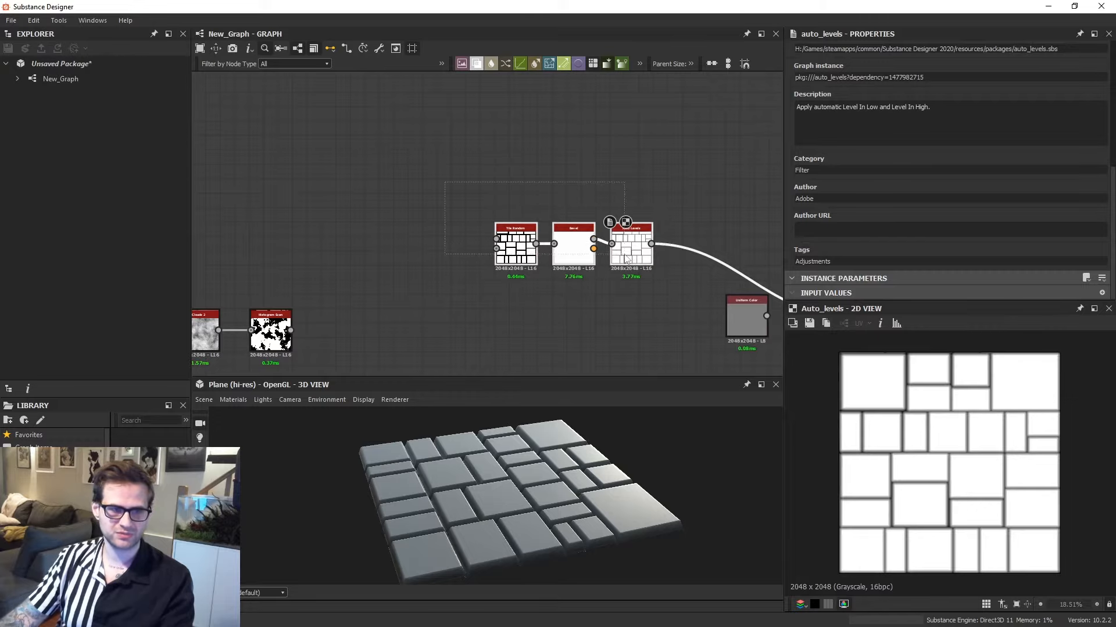
left_click_drag(638, 237, 563, 272)
middle_click_drag(564, 272, 576, 236)
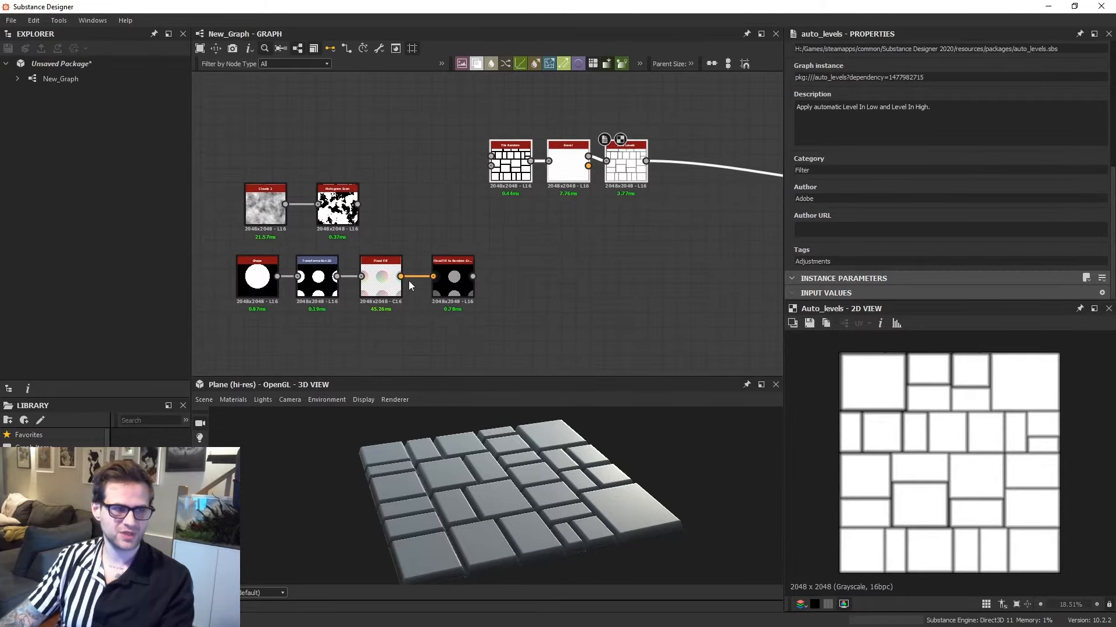
Delete the Shape, Transformation 2D, Clouds 2 and Histogram Scan nodes from the graph.
left_click(498, 202)
left_click_drag(311, 245, 246, 302)
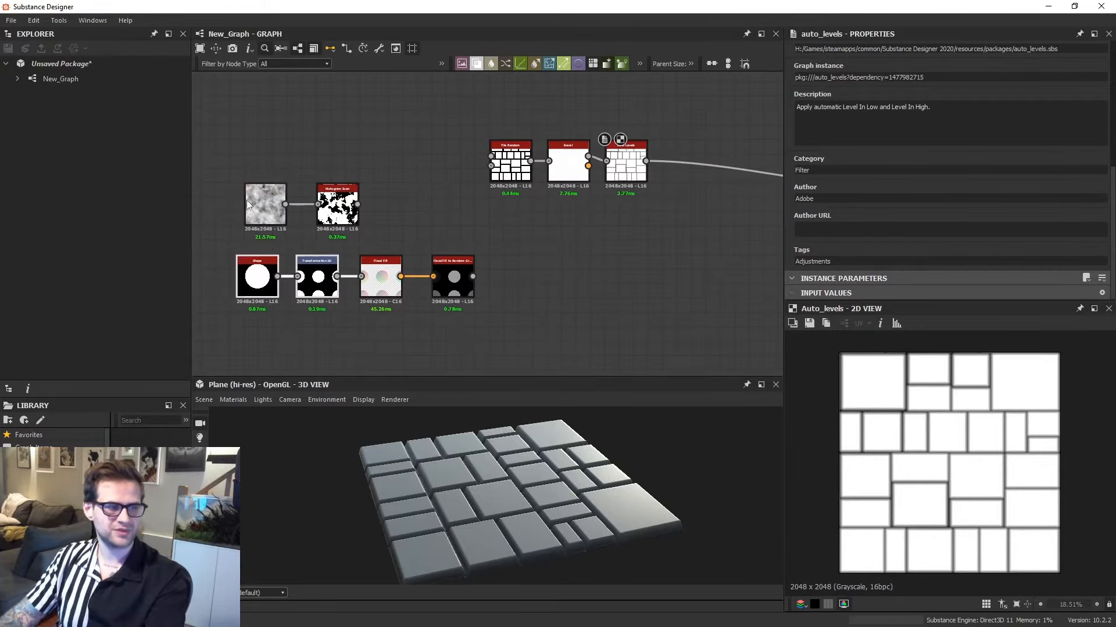
key("Delete")
left_click_drag(234, 176, 329, 210)
key("Delete")
Move the Flood Fill and Flood Fill to Random Grayscale nodes together beneath the Bevel and Auto Levels chain.
left_click_drag(347, 249, 447, 290)
left_click_drag(455, 287, 615, 244)
scroll(603, 255, "up", 1)
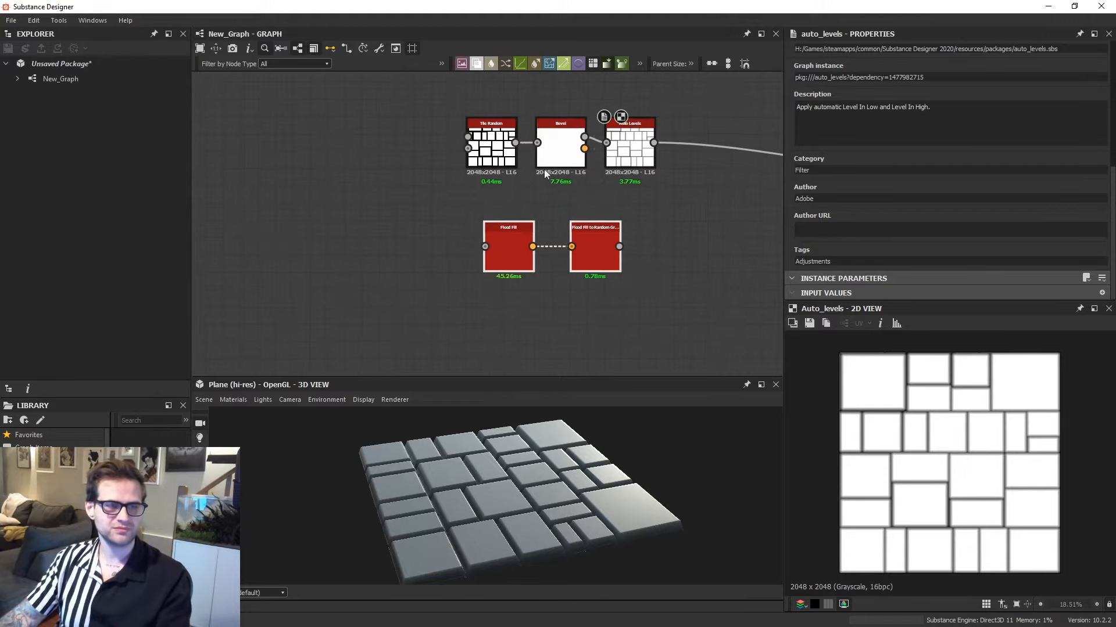
scroll(545, 173, "up", 1)
Preview the Tile Random, connect its output to the Flood Fill input, and preview the Flood Fill.
double_click(493, 156)
middle_click_drag(542, 147, 494, 156)
scroll(494, 154, "up", 3)
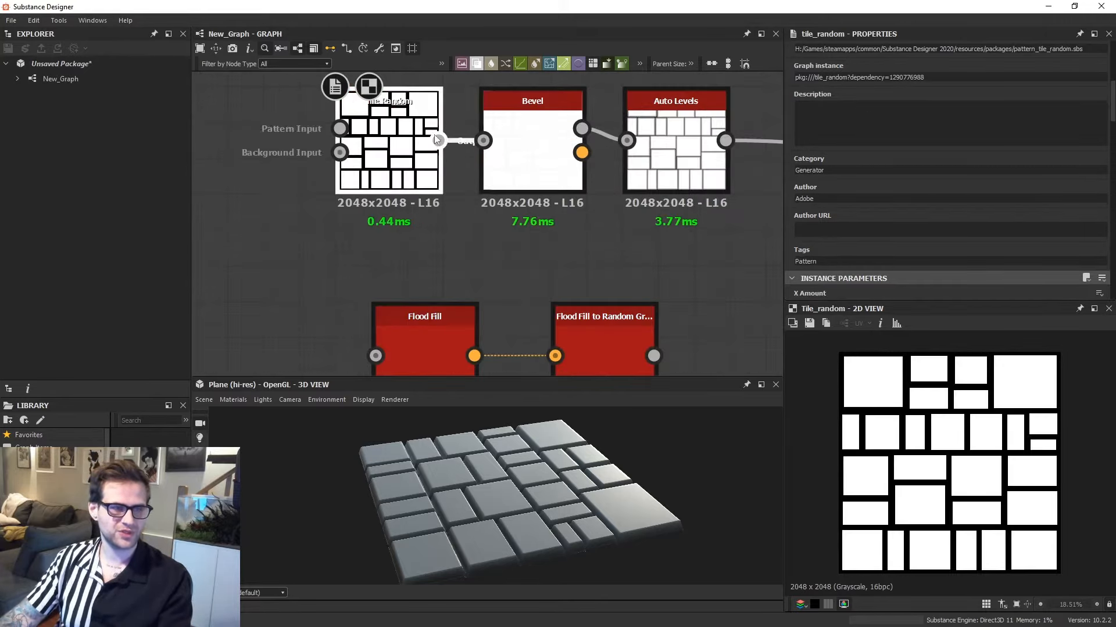
left_click_drag(438, 139, 416, 332)
double_click(418, 333)
Preview the Flood Fill to Random Grayscale output and examine its tiles up close in the 2D view.
middle_click_drag(568, 334, 433, 254)
double_click(433, 254)
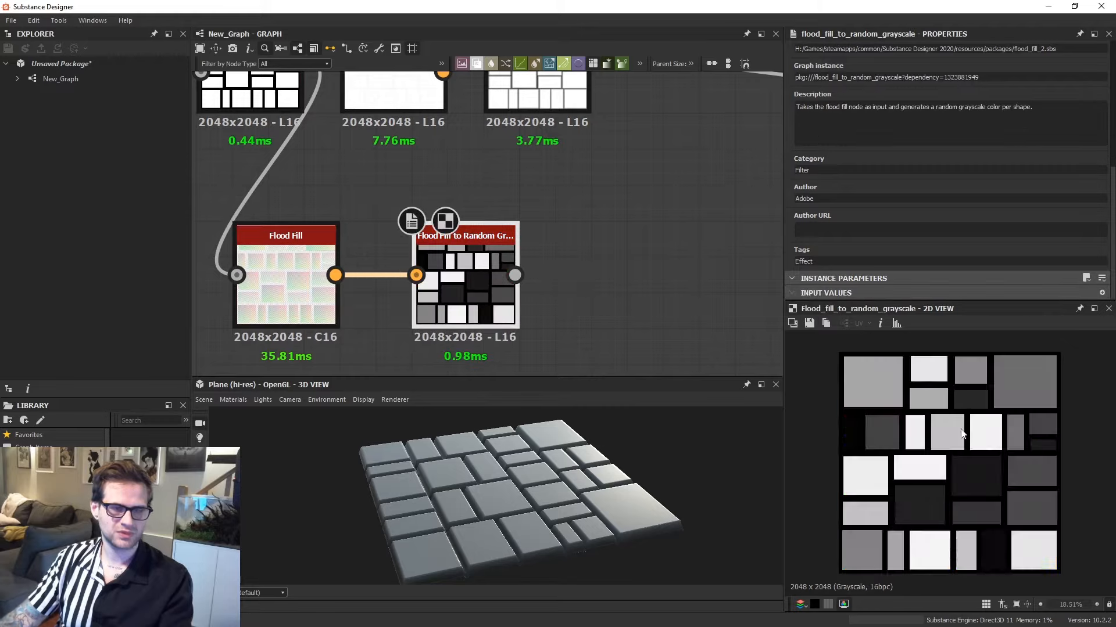
scroll(881, 401, "up", 4)
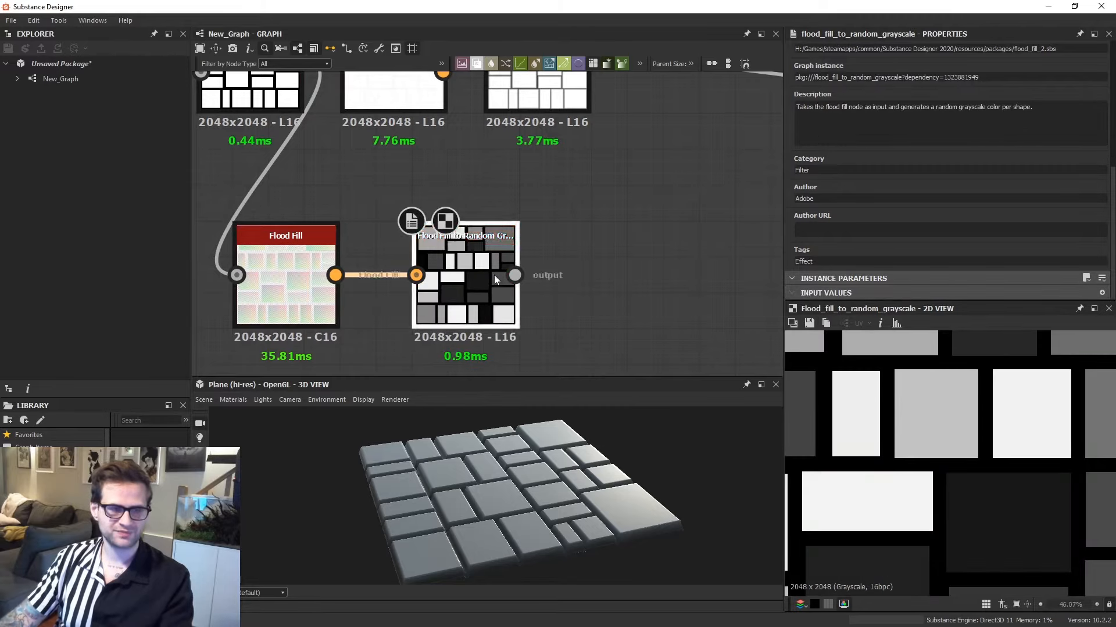
scroll(1027, 460, "down", 3)
Move the Tile Random, Bevel and Auto Levels nodes together away from the output nodes to free space.
scroll(545, 265, "down", 4)
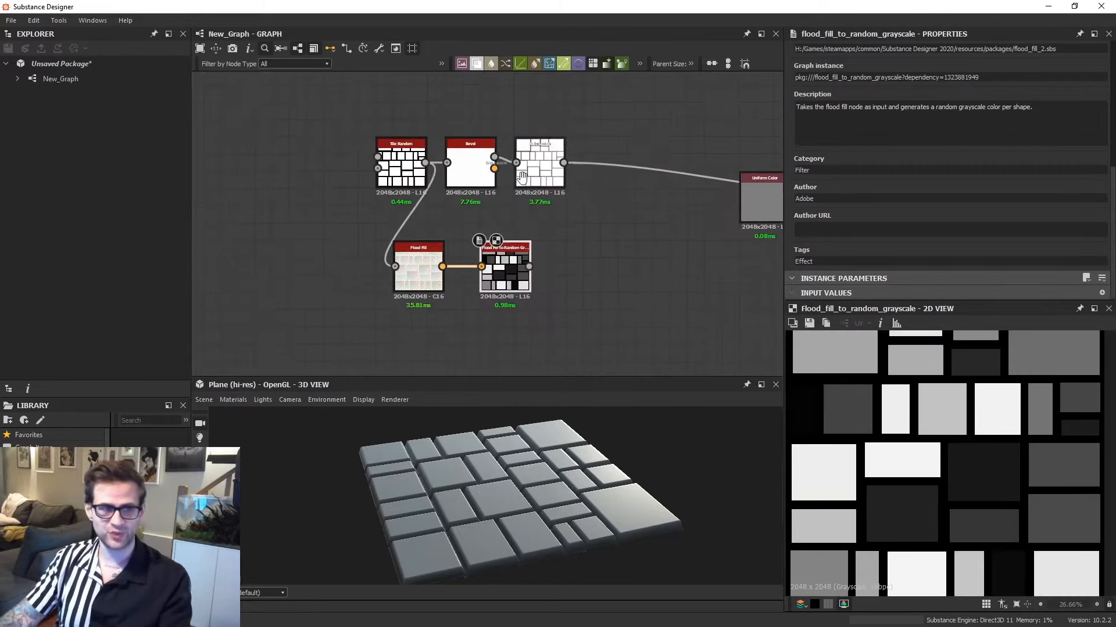
left_click_drag(352, 115, 565, 190)
left_click_drag(462, 166, 410, 168)
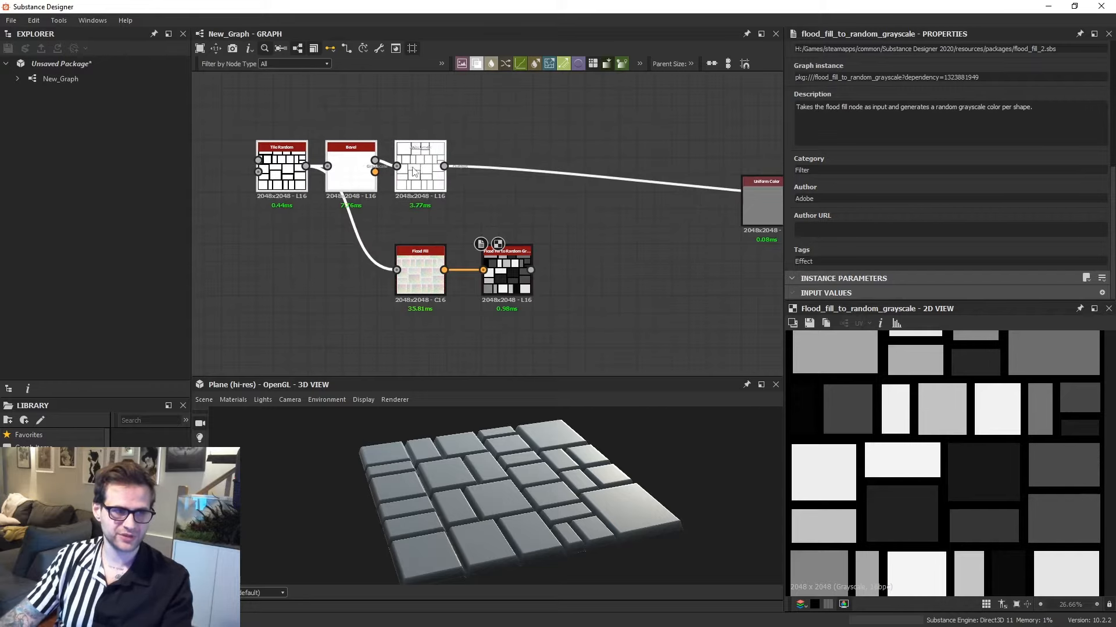
scroll(575, 250, "up", 2)
left_click_drag(364, 227, 398, 280)
Add a Blend node with Auto Levels as its background and Flood Fill to Random Grayscale as its foreground.
left_click(551, 219)
key("space")
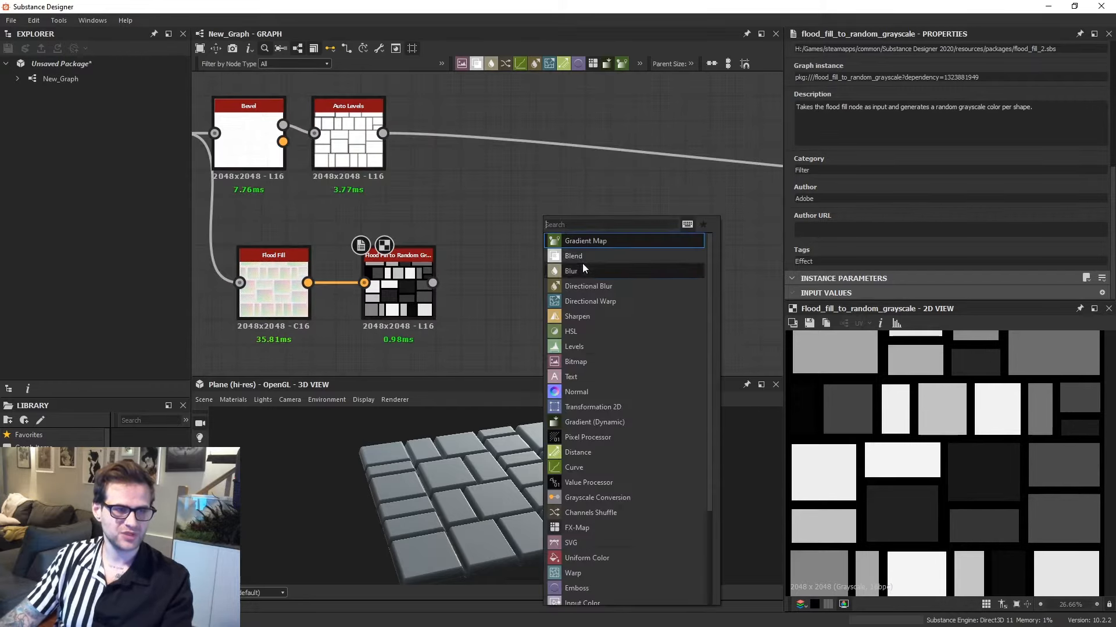
left_click(576, 254)
left_click_drag(383, 134, 433, 283)
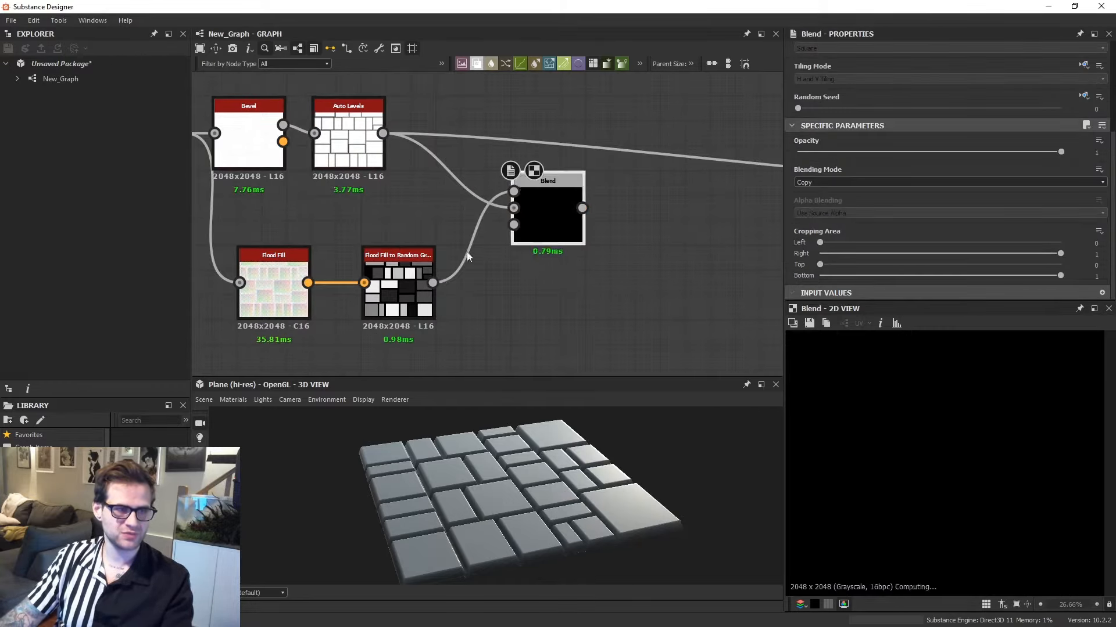
Set the Blend node's blending mode to Multiply and its opacity to 0.5.
left_click(846, 182)
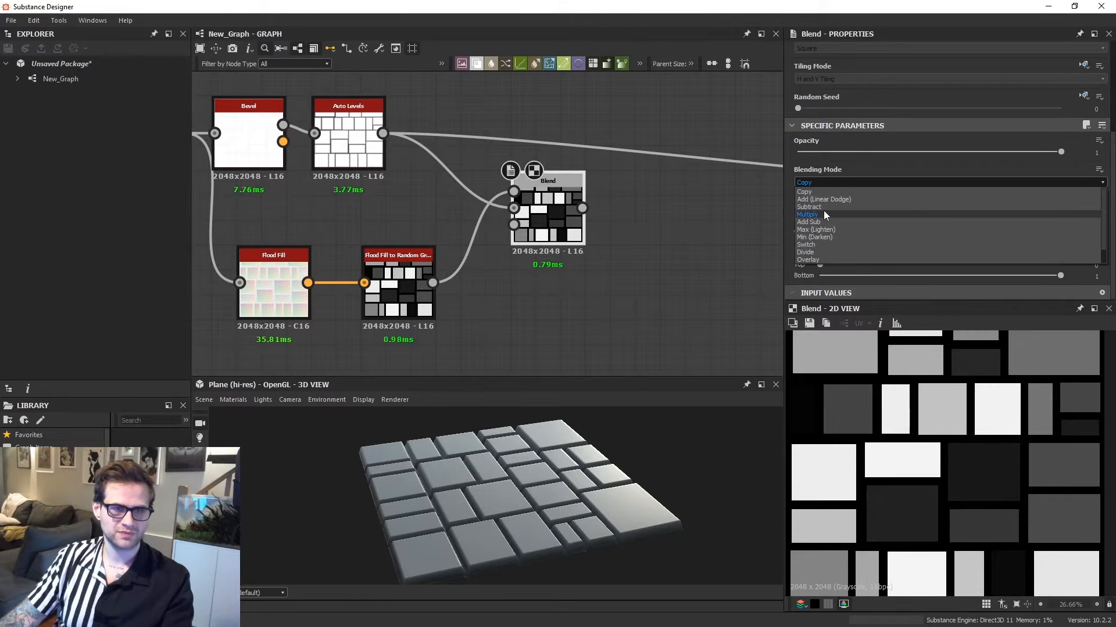
left_click(813, 215)
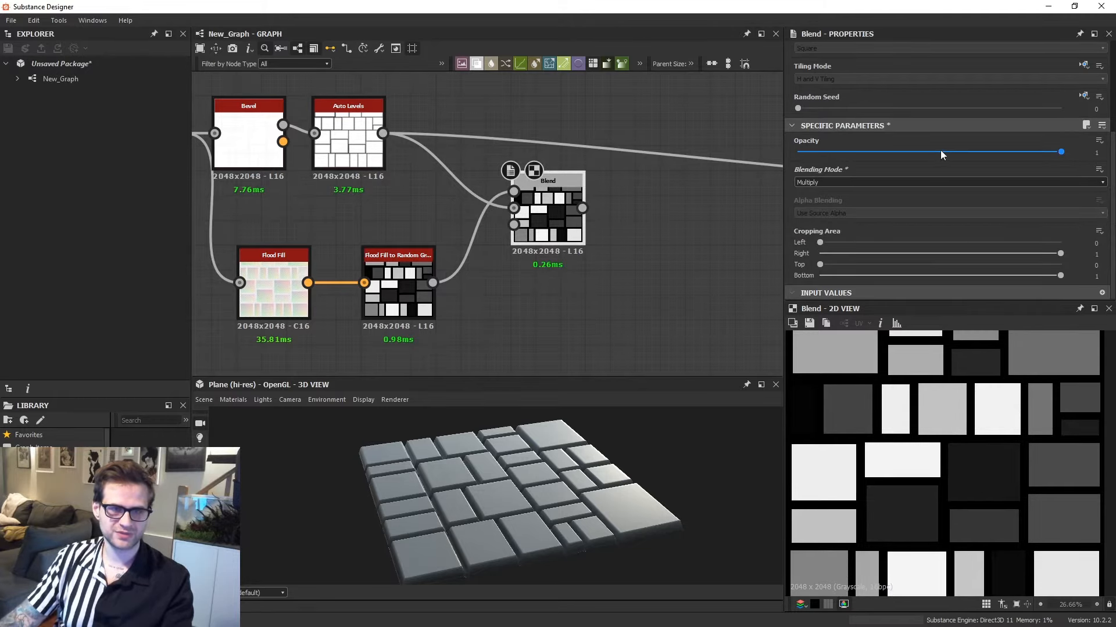
type(".5")
key("Return")
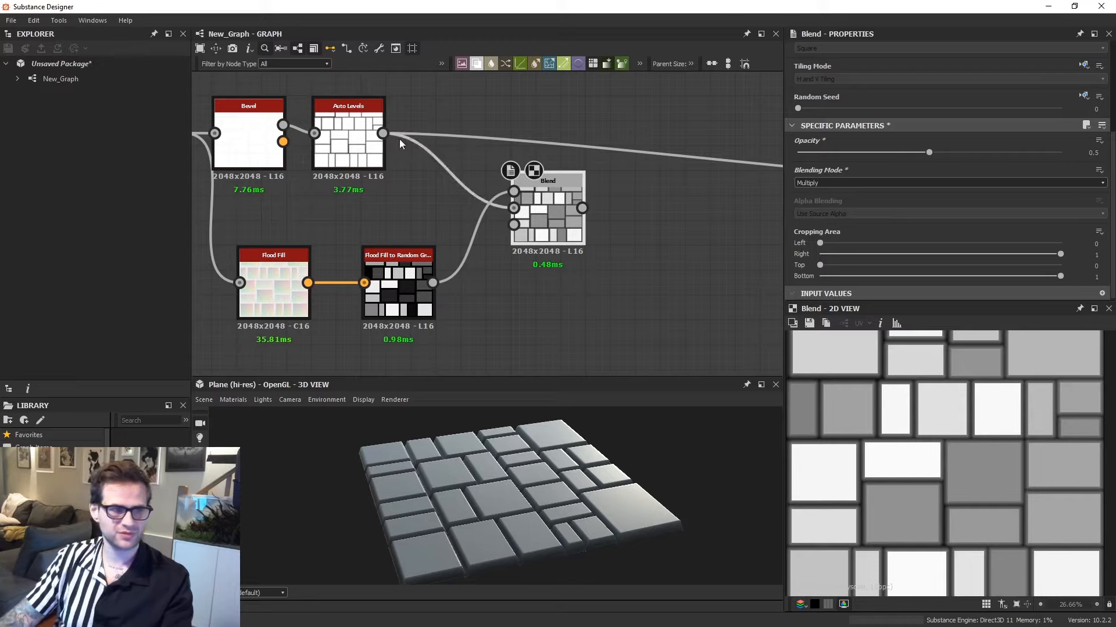
Reroute the outgoing height connection from Auto Levels to the Blend output and inspect the tile edges in the 3D view.
left_click_drag(383, 133, 568, 184, "shift")
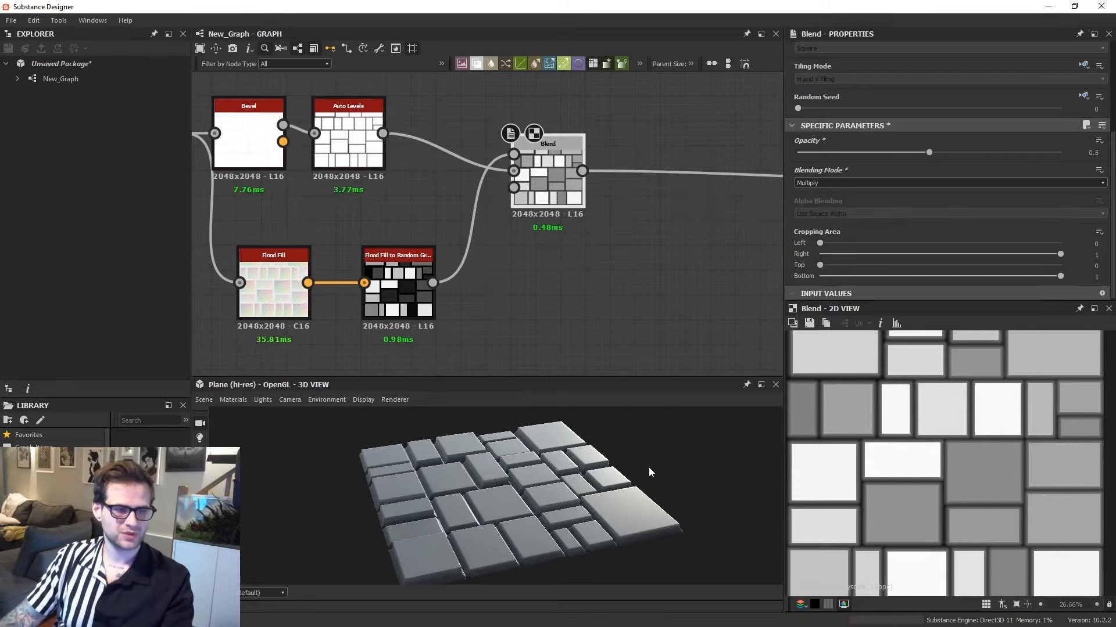
scroll(653, 468, "up", 5)
scroll(570, 466, "up", 8)
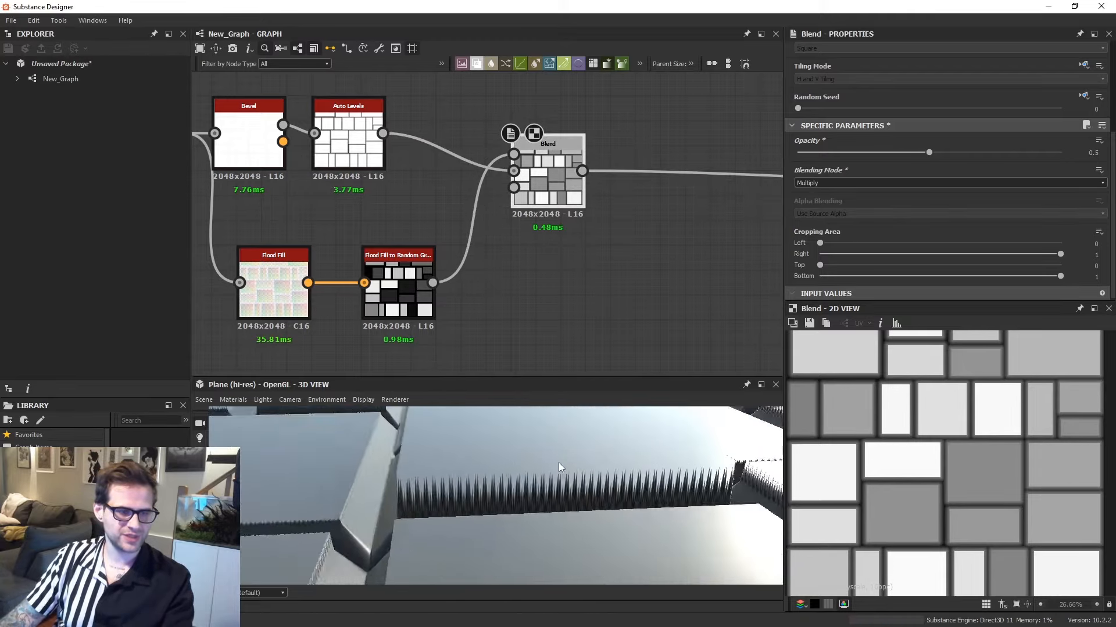
right_click_drag(573, 458, 445, 490, "ctrl+shift")
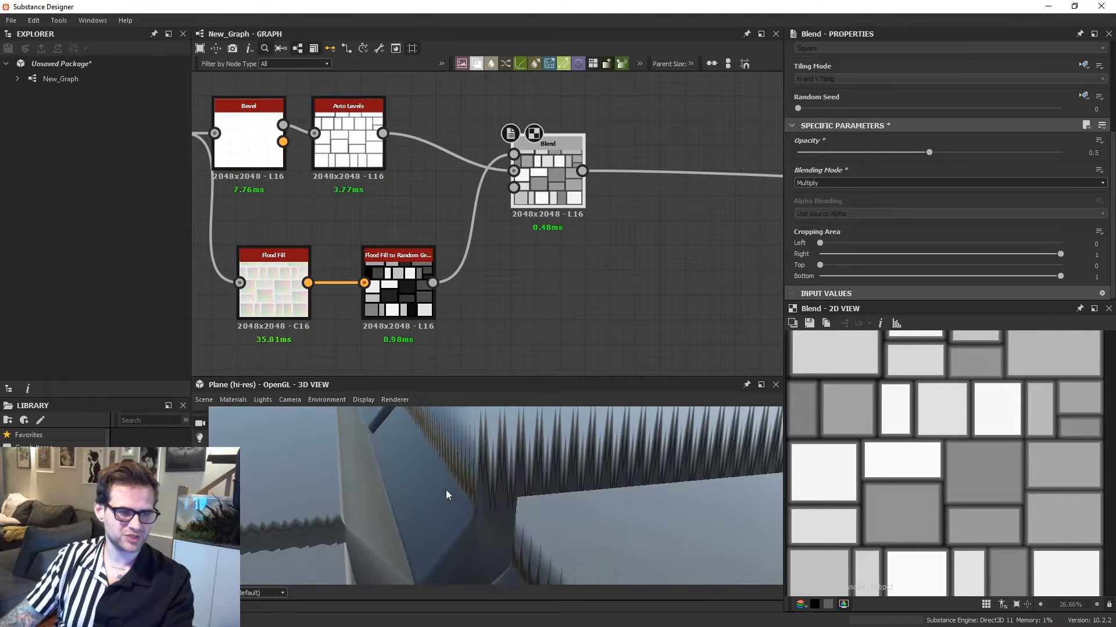
scroll(953, 449, "up", 10)
Preview the Flood Fill to Random Grayscale output and examine the black gaps between its tiles.
double_click(399, 291)
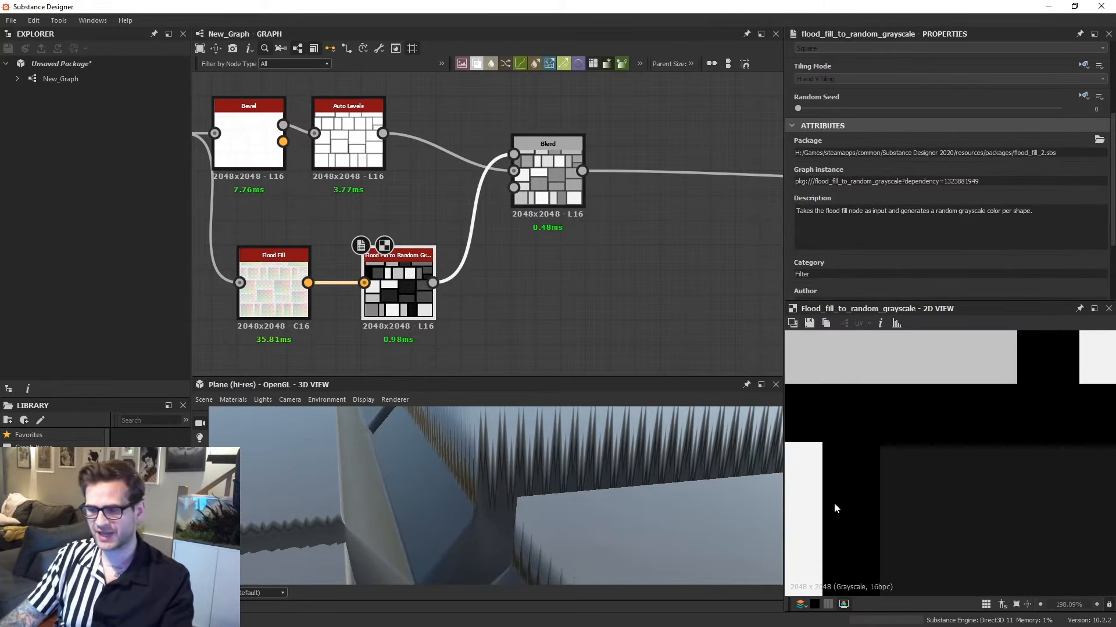
scroll(949, 428, "down", 2)
scroll(1027, 418, "down", 1)
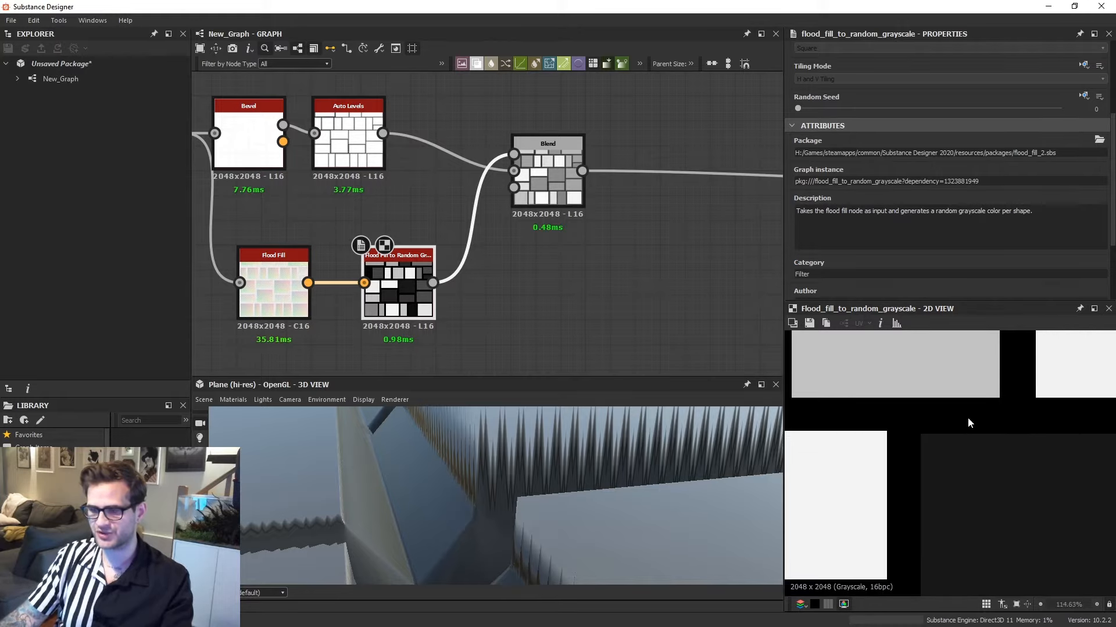
scroll(446, 183, "down", 2)
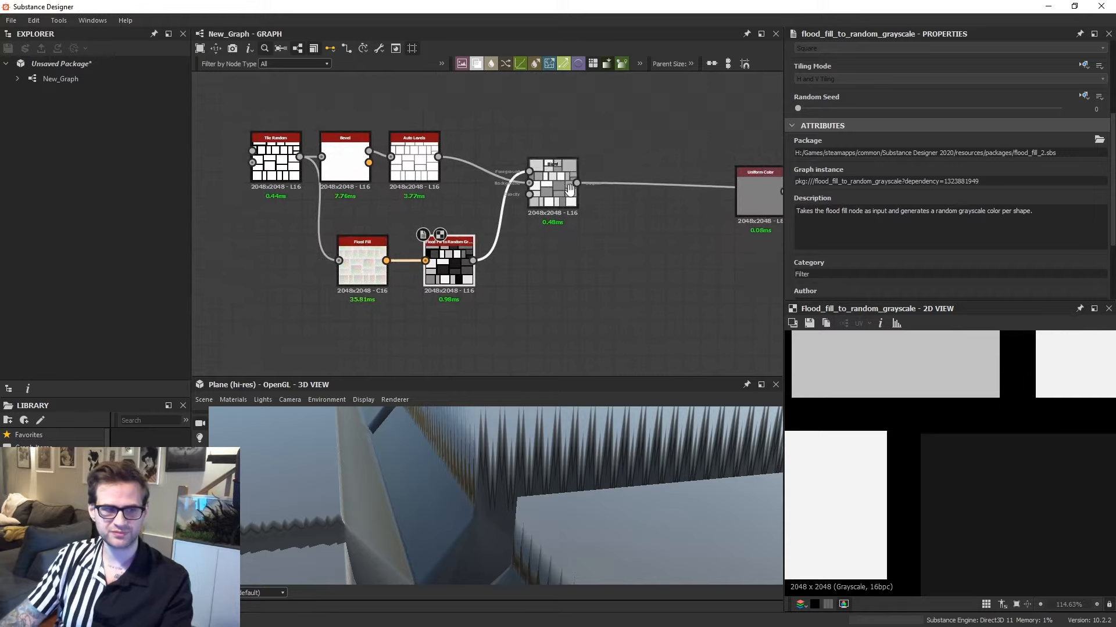
Move Tile Random farther from Bevel, and add a Distance node beside the Flood Fill to Random Grayscale node.
middle_click_drag(446, 184, 503, 201)
left_click_drag(296, 149, 262, 148)
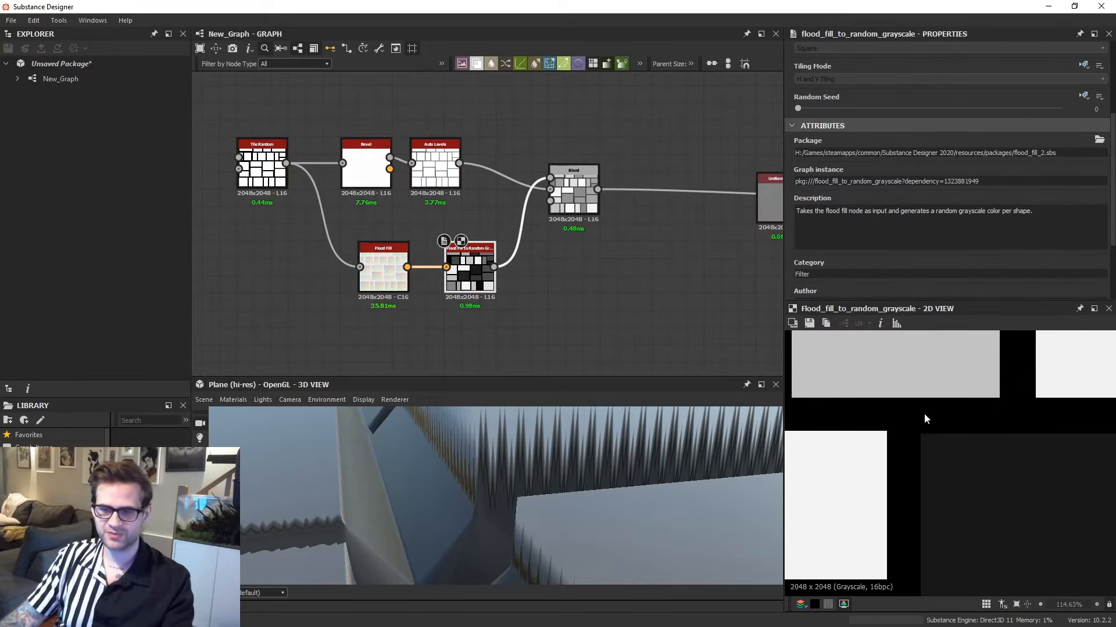
key("space")
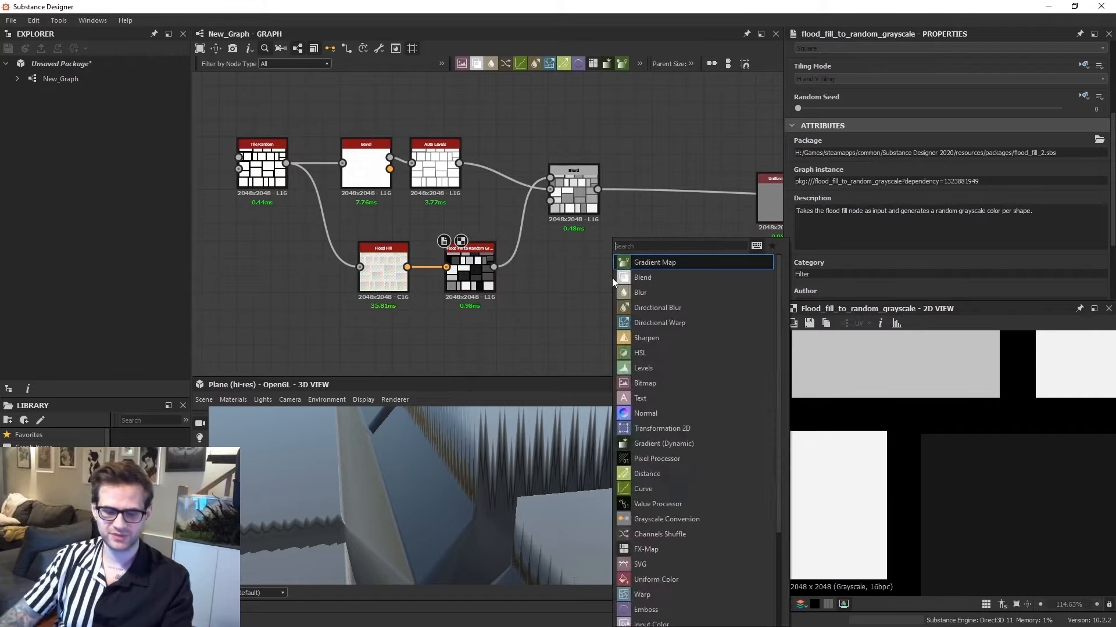
type("dist")
key("Return")
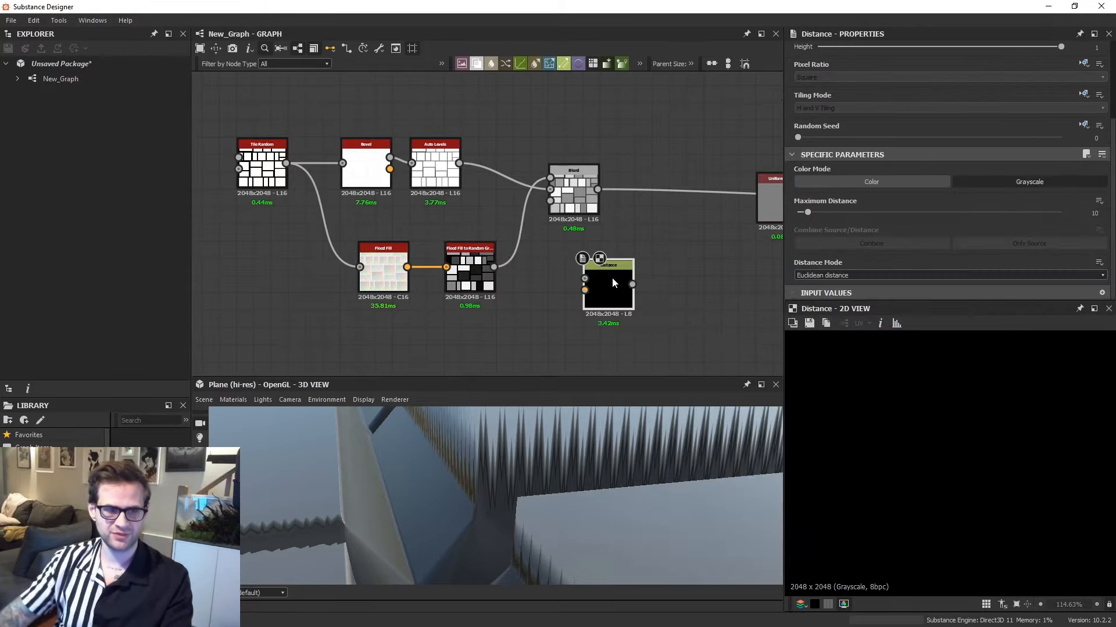
left_click_drag(611, 278, 564, 260)
left_click_drag(381, 220, 492, 285)
scroll(523, 275, "up", 4)
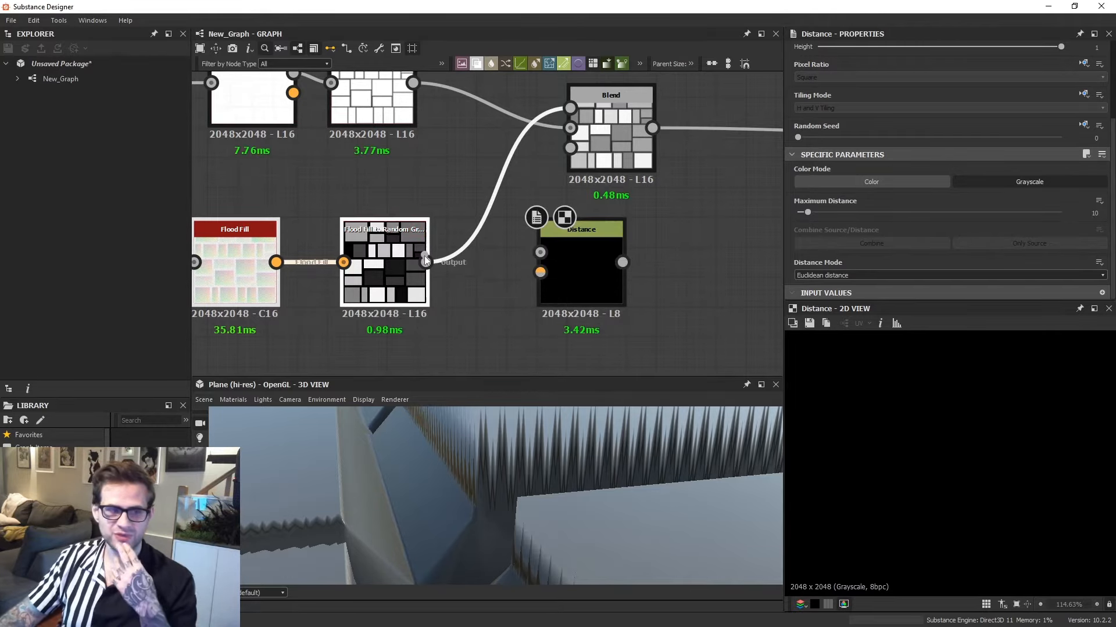
left_click_drag(425, 261, 472, 268)
left_click_drag(566, 257, 613, 257)
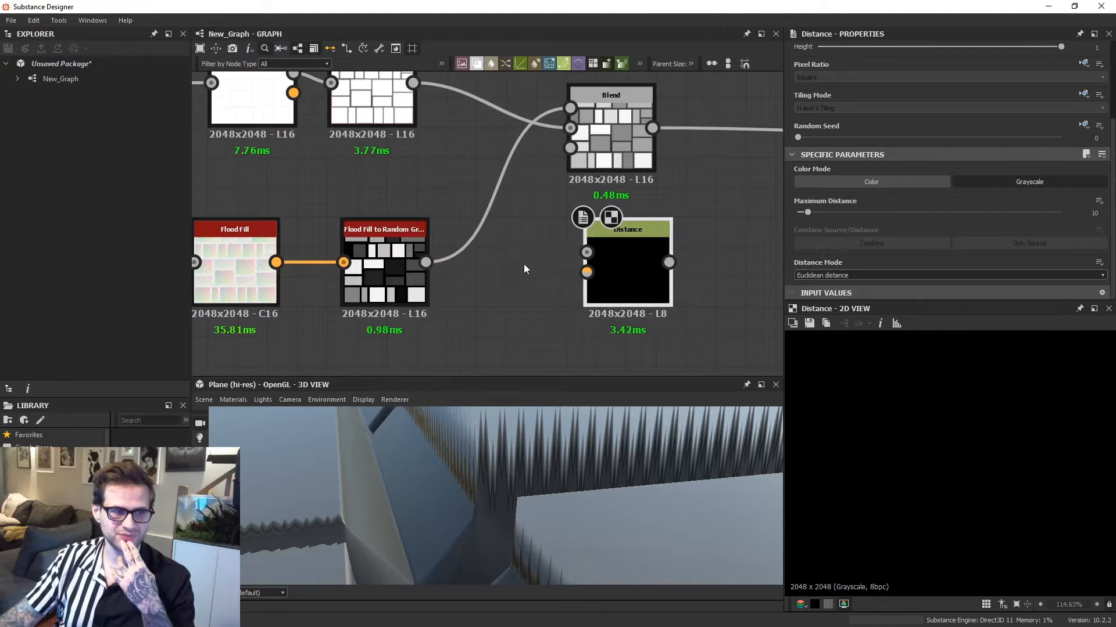
left_click(520, 287)
key("space")
type("his")
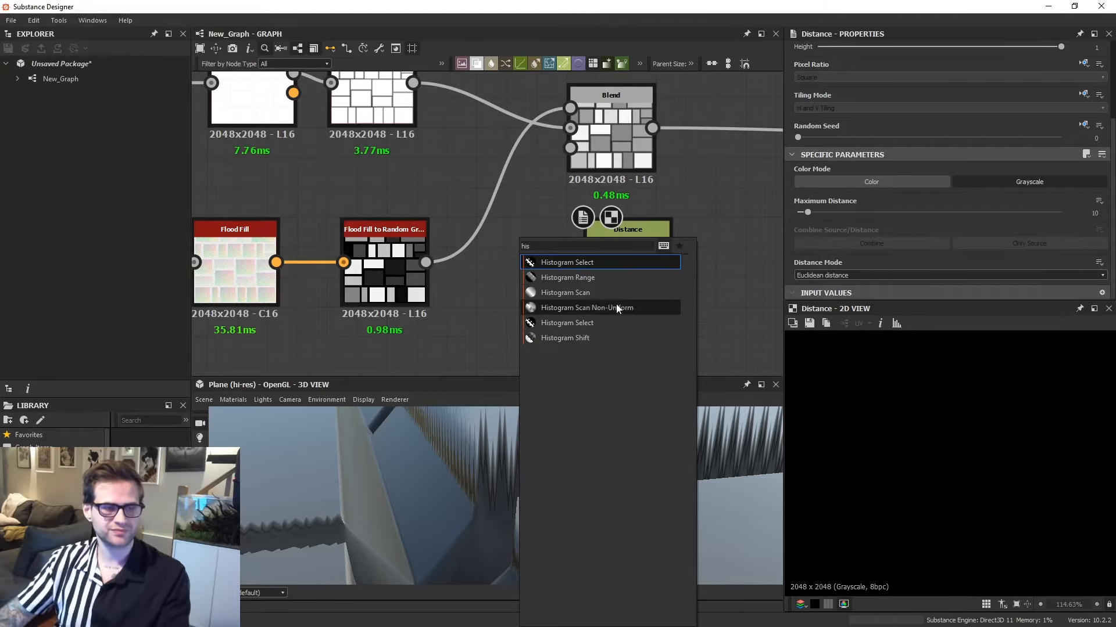
left_click(600, 302)
scroll(600, 280, "down", 1)
left_click_drag(543, 275, 490, 289)
scroll(519, 223, "down", 1)
key("Delete")
Connect the Tile Random output to the Distance node's Mask Input.
left_click_drag(249, 133, 596, 247)
left_click(600, 256)
scroll(942, 218, "down", 3)
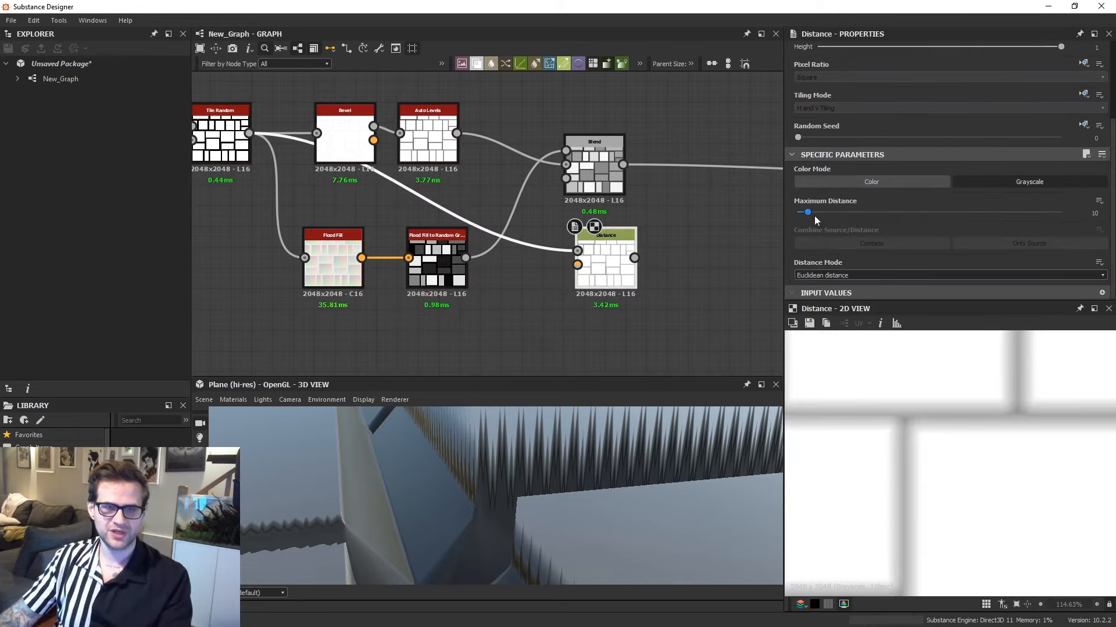
Try the Distance node's Maximum Distance at 2.26 and 0.56, leave it at 6.77, and inspect the tile edges.
left_click_drag(808, 213, 801, 215)
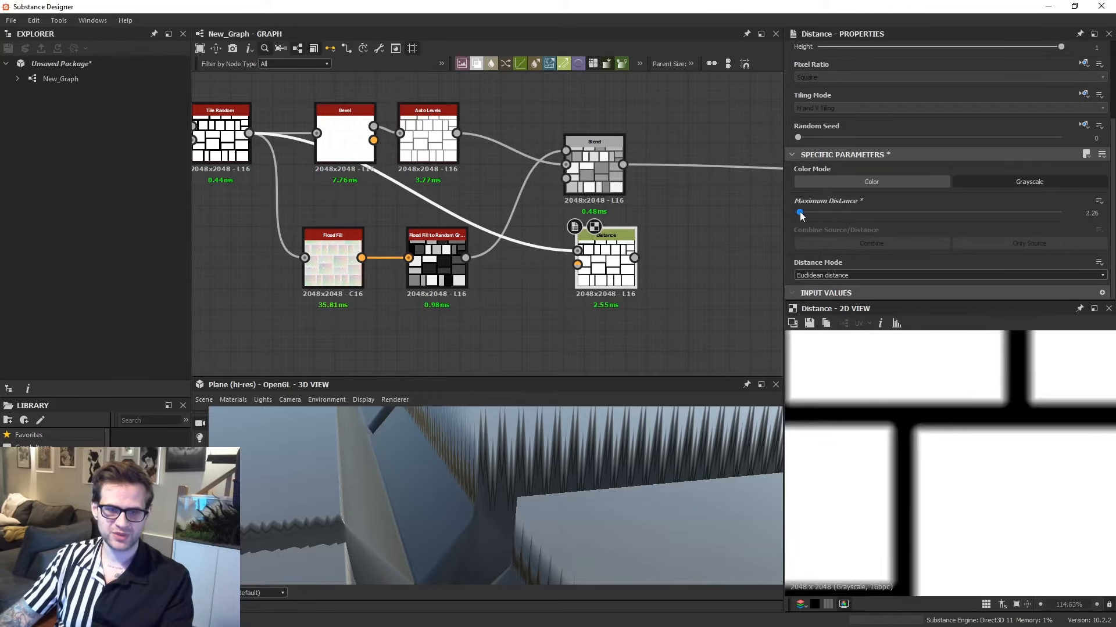
left_click_drag(800, 215, 798, 217)
scroll(924, 388, "up", 3)
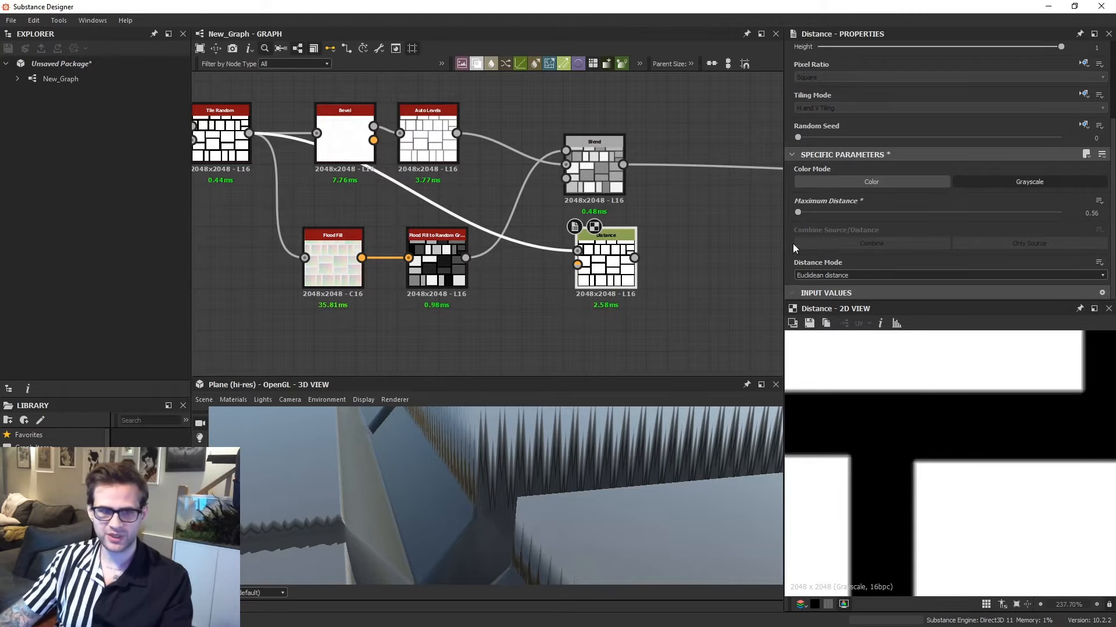
mouse_move(801, 215)
left_mouse_down()
mouse_move(1113, 244)
mouse_move(772, 233)
mouse_move(805, 221)
left_mouse_up()
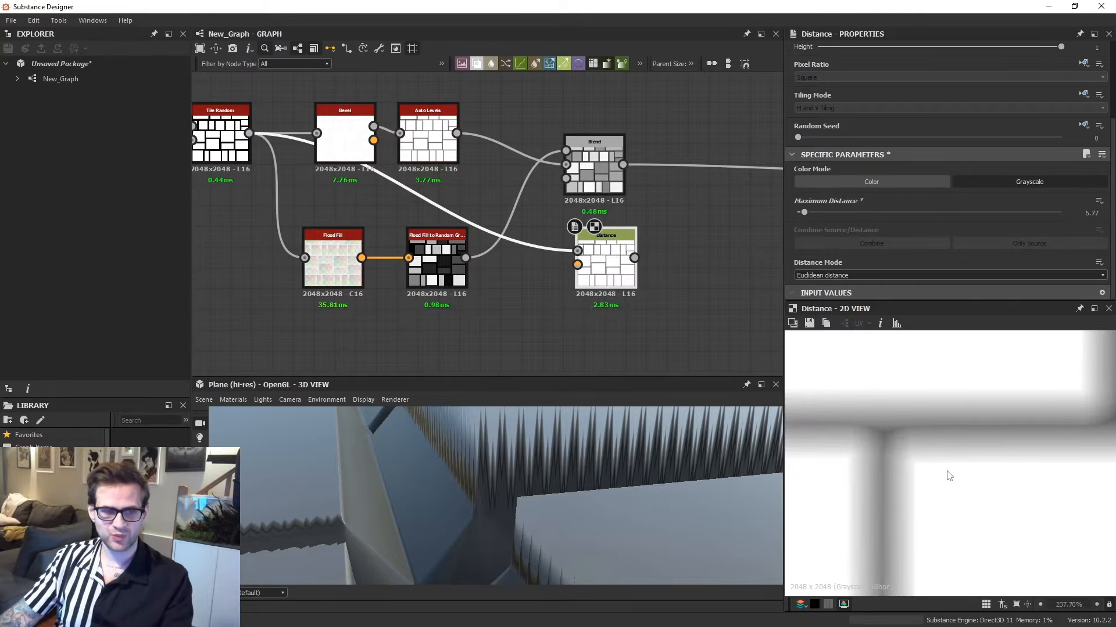
scroll(949, 479, "down", 4)
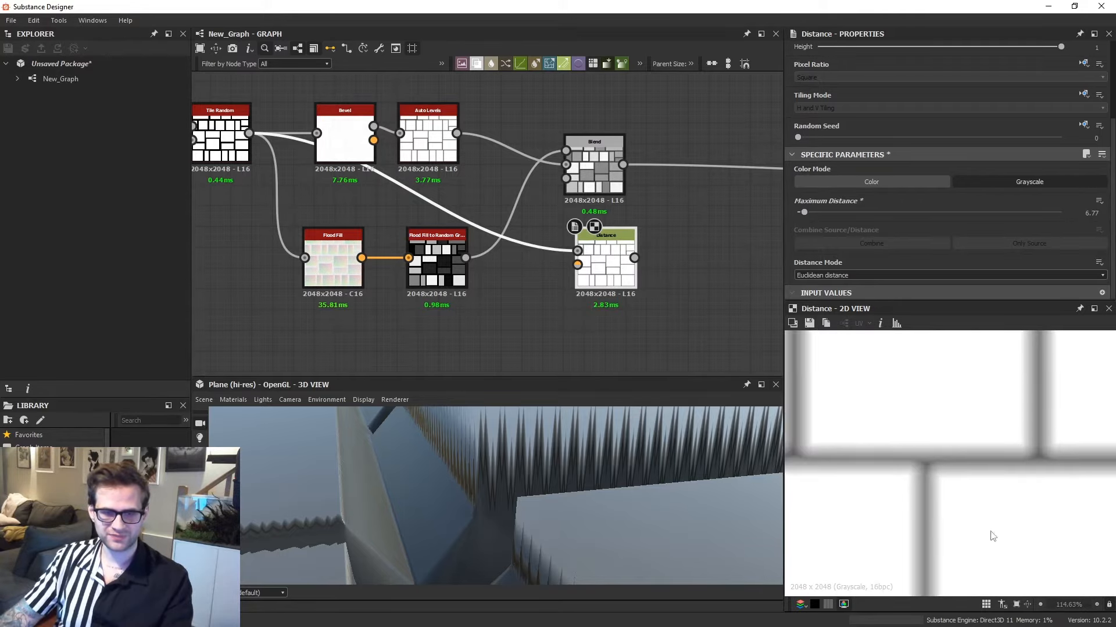
scroll(993, 535, "down", 3)
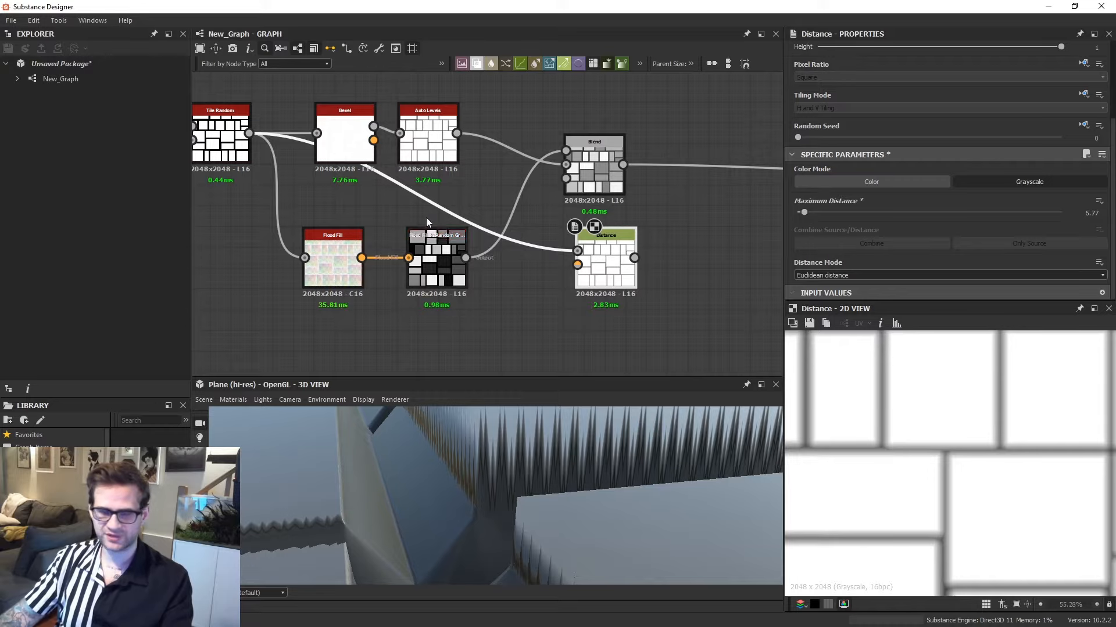
Connect the Flood Fill to Random Grayscale output to the Distance node's Source Input and inspect the tile edges.
scroll(426, 218, "up", 2)
left_click_drag(467, 273, 670, 285)
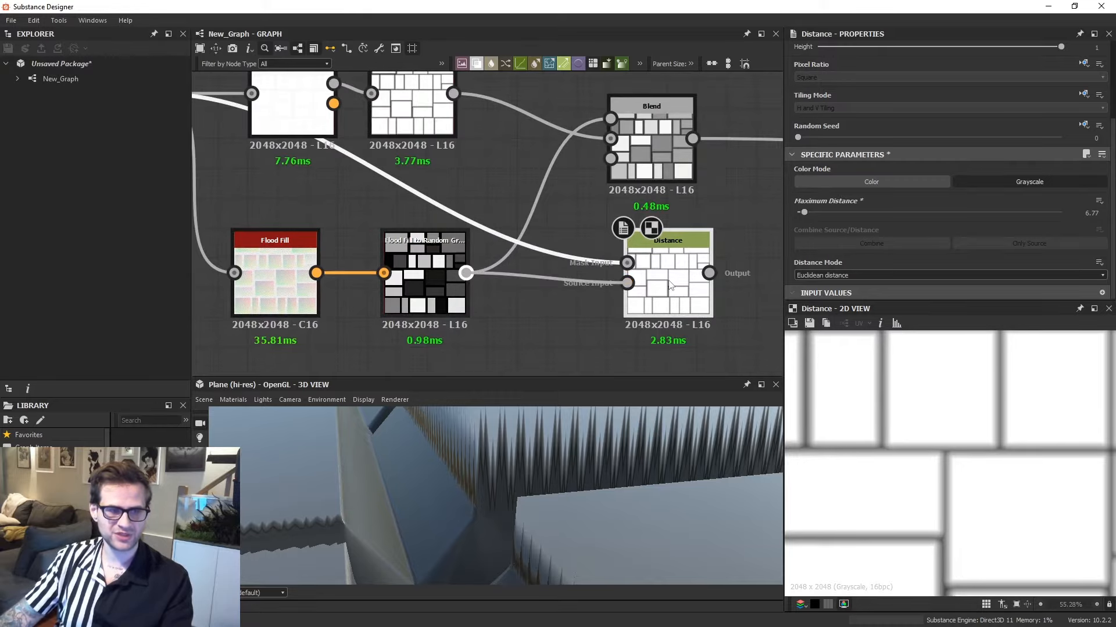
scroll(967, 462, "up", 5)
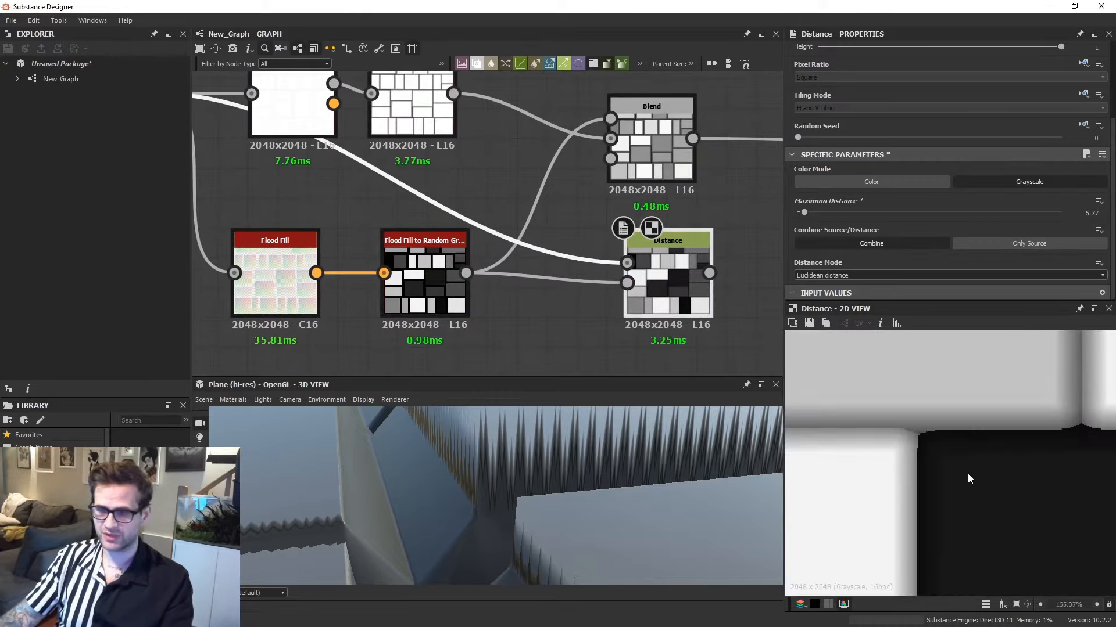
Set the Distance node's Maximum Distance to 256 and Combine Source/Distance to Only Source, and inspect the expanded tiles.
left_click_drag(803, 212, 1083, 226)
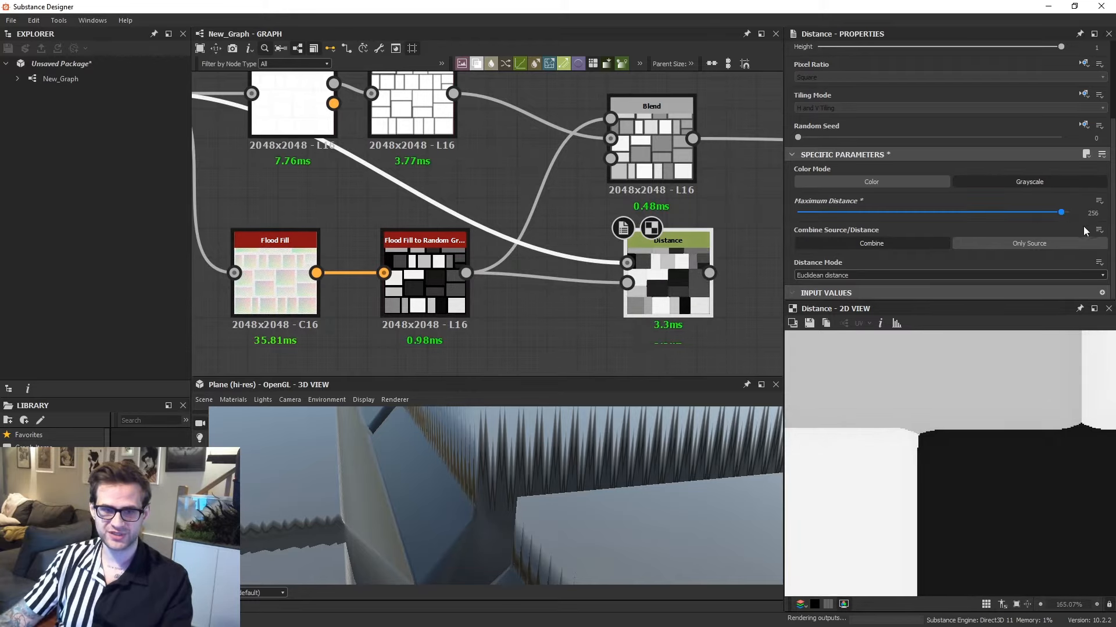
left_click(1037, 243)
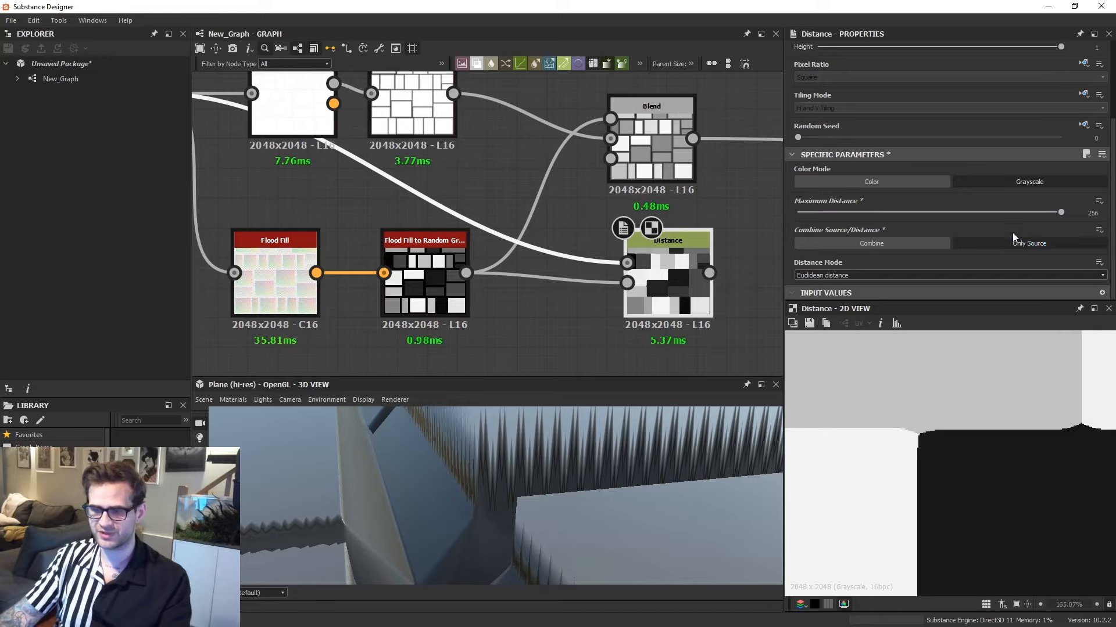
scroll(979, 457, "down", 6)
key("f")
scroll(986, 445, "up", 5)
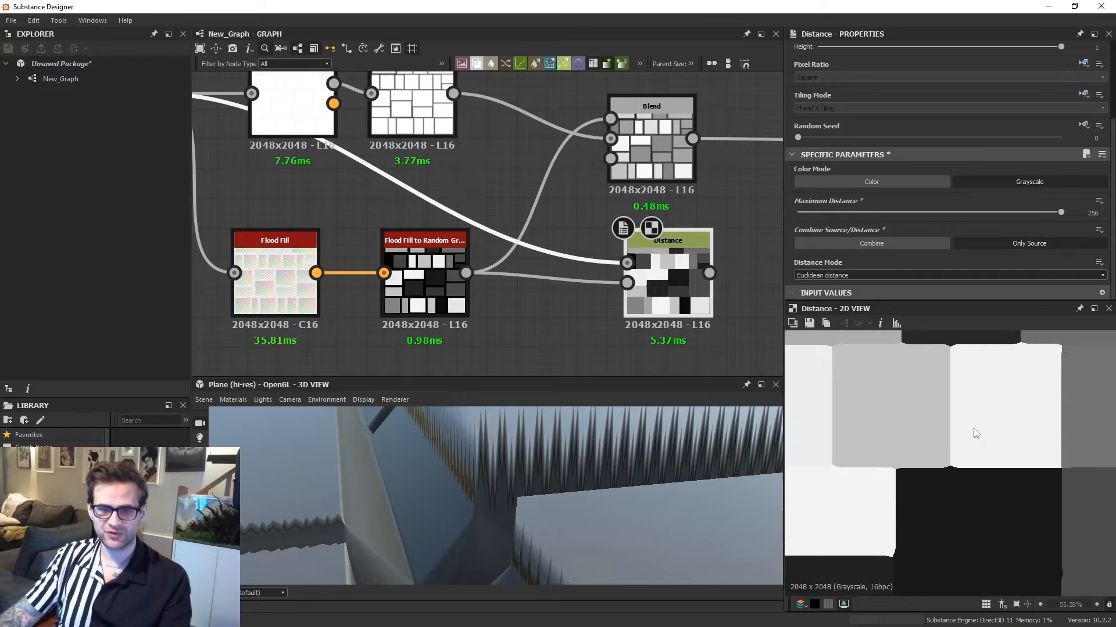
Connect the Distance output to the Blend node's Foreground in place of the random grayscale, and set the Blend's Opacity to 0.66.
double_click(448, 287)
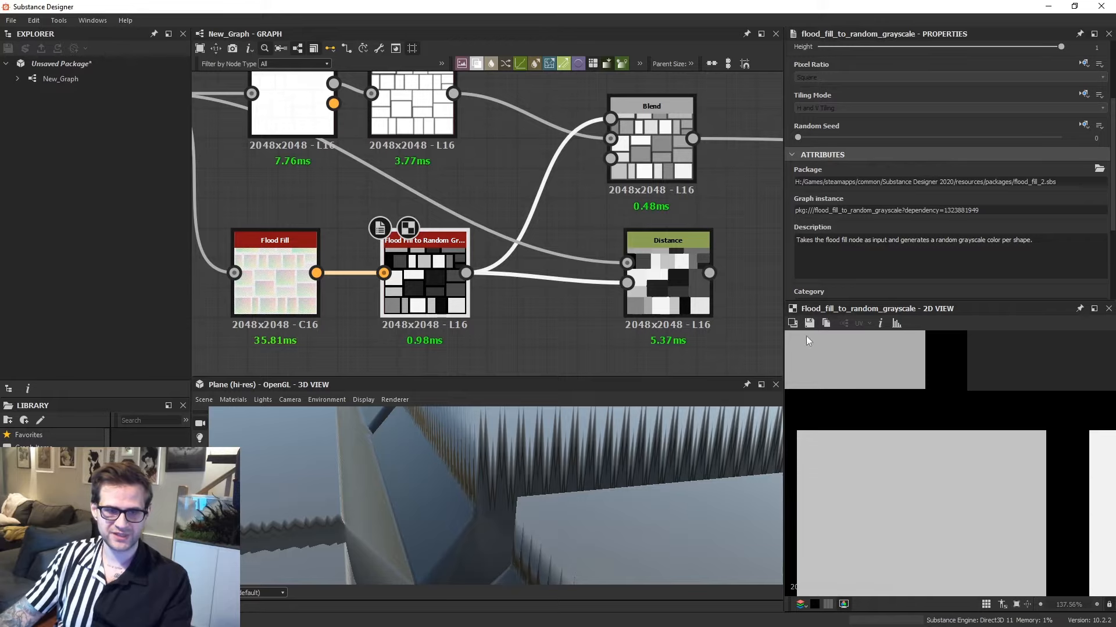
double_click(685, 302)
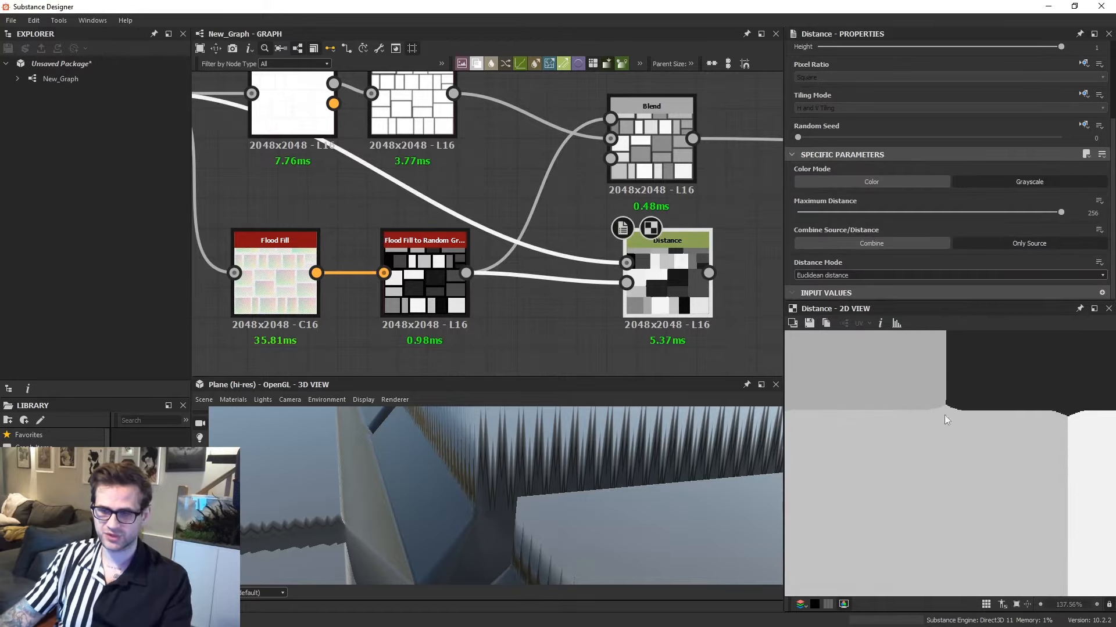
left_click(661, 159)
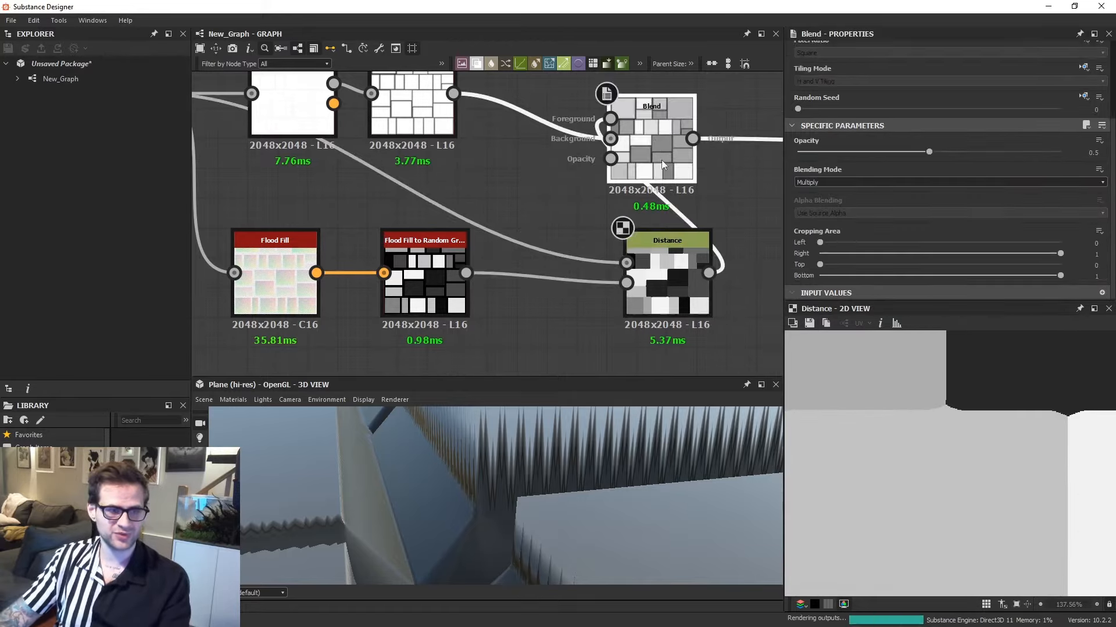
double_click(661, 159)
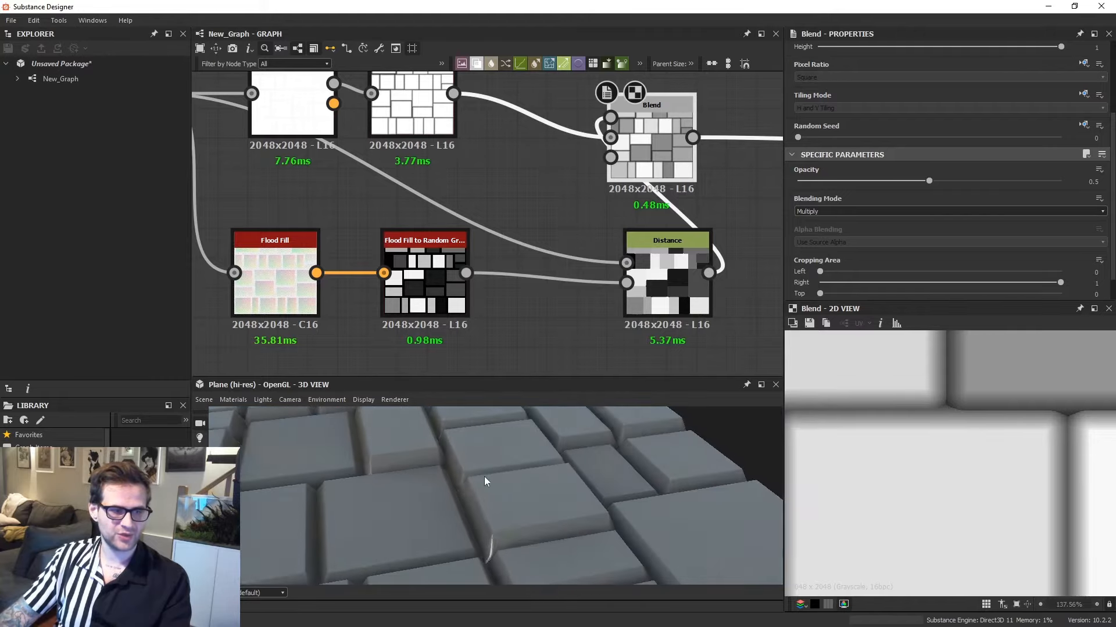
left_click_drag(485, 481, 632, 466)
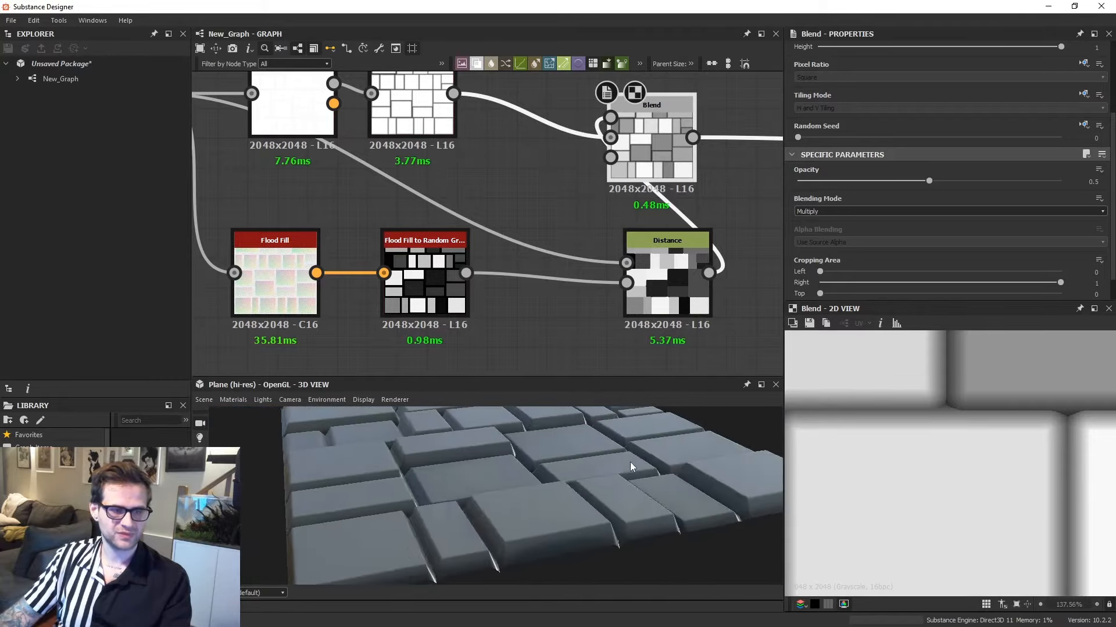
left_click(970, 182)
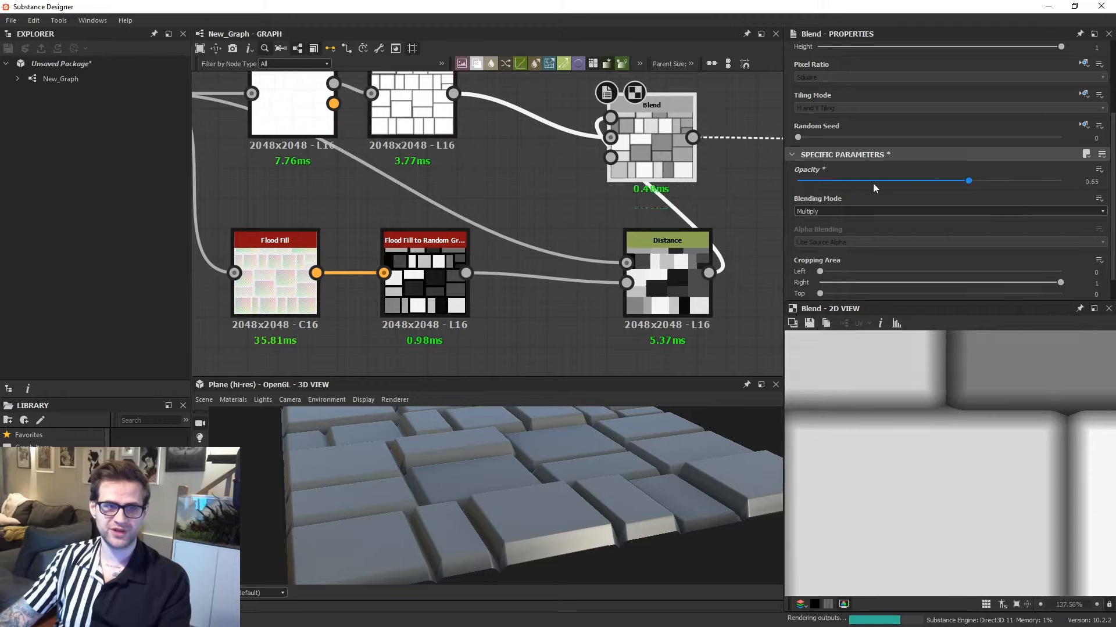
Rearrange the graph so the Distance node sits between Flood Fill to Random Grayscale and the Blend node in one row.
scroll(825, 181, "down", 1)
scroll(766, 177, "down", 2)
left_click_drag(701, 163, 760, 153)
scroll(750, 158, "down", 3)
middle_click_drag(523, 190, 517, 164)
middle_click_drag(511, 123, 482, 198)
left_click_drag(405, 142, 723, 273)
left_click_drag(684, 257, 532, 261)
left_click(620, 296)
left_click_drag(615, 208, 633, 271)
left_click_drag(530, 262, 553, 262)
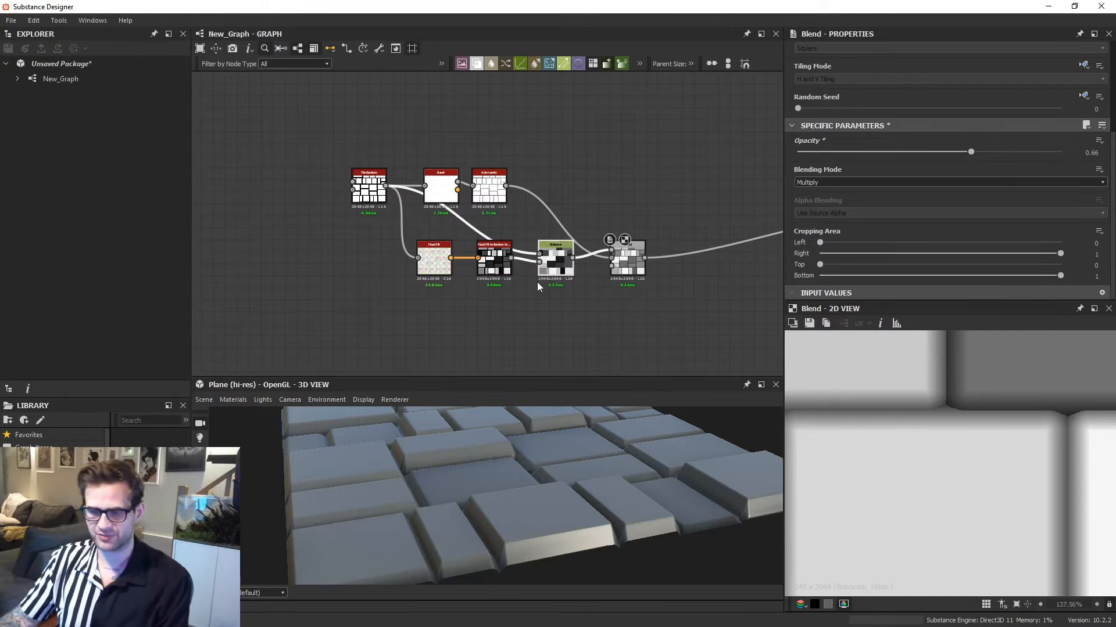
Add a Flood Fill to Gradient node below Flood Fill to Random Grayscale and connect the Flood Fill output to it.
scroll(570, 279, "up", 5)
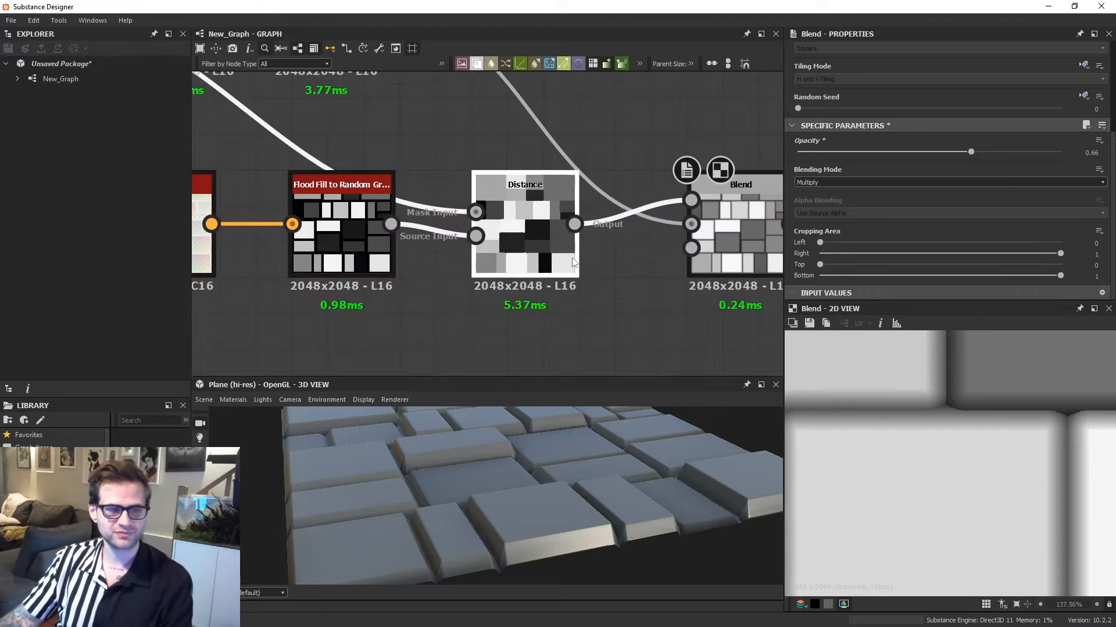
scroll(572, 262, "down", 6)
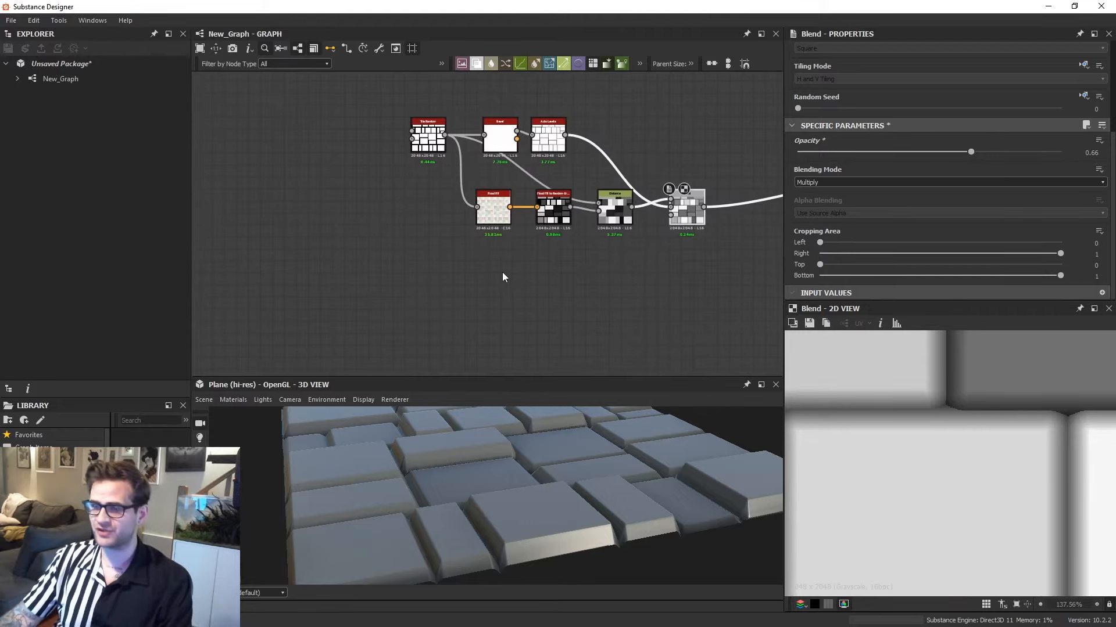
scroll(611, 235, "up", 3)
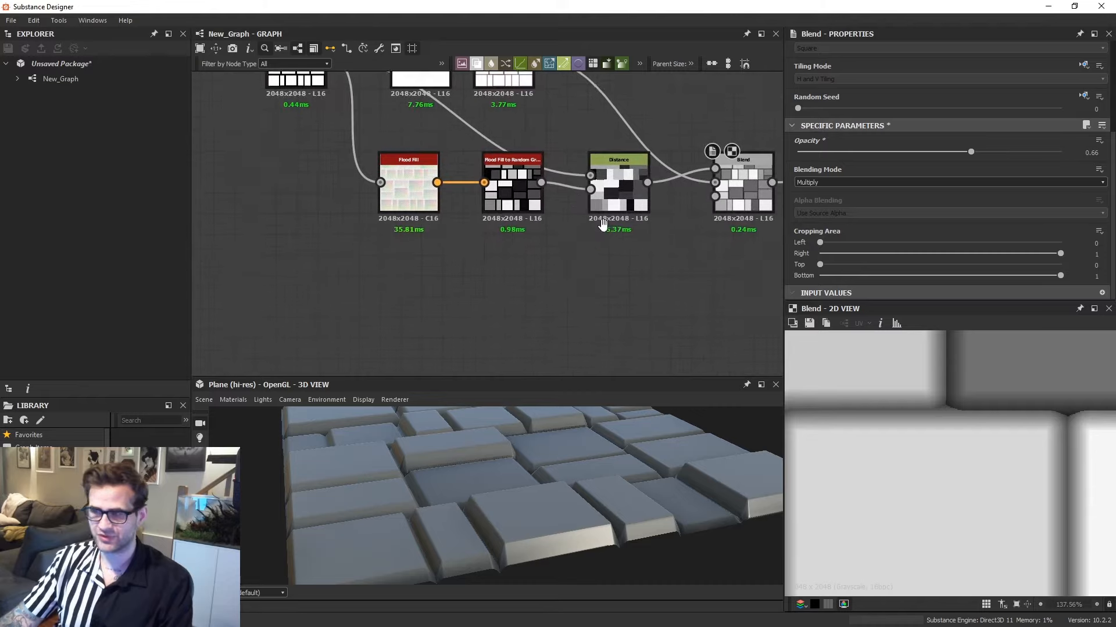
key("space")
type("flood")
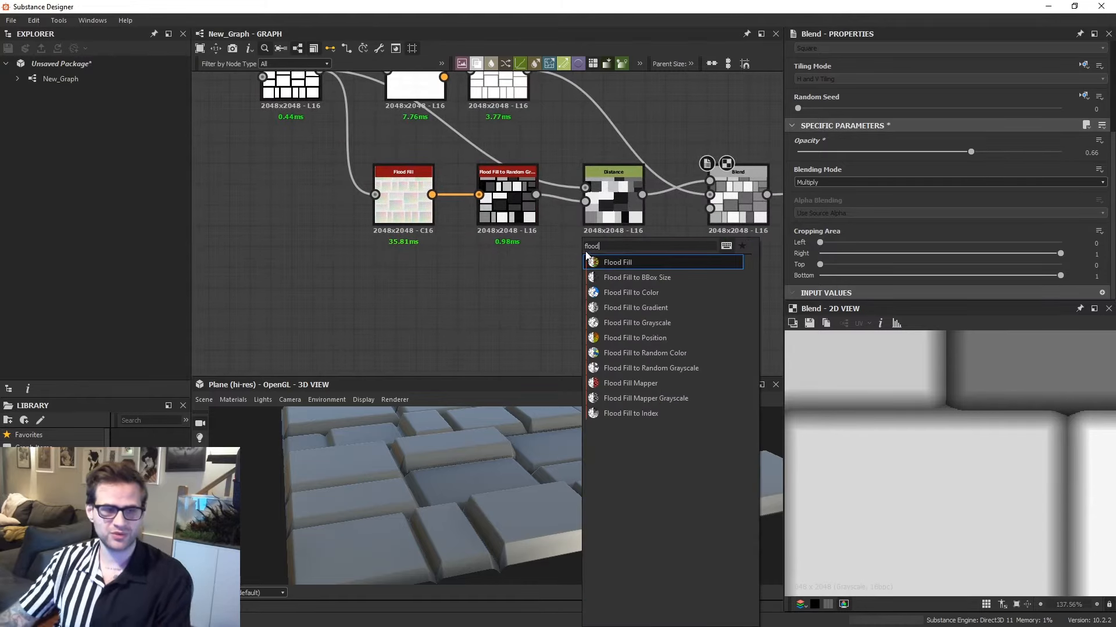
left_click(607, 306)
scroll(600, 294, "up", 1)
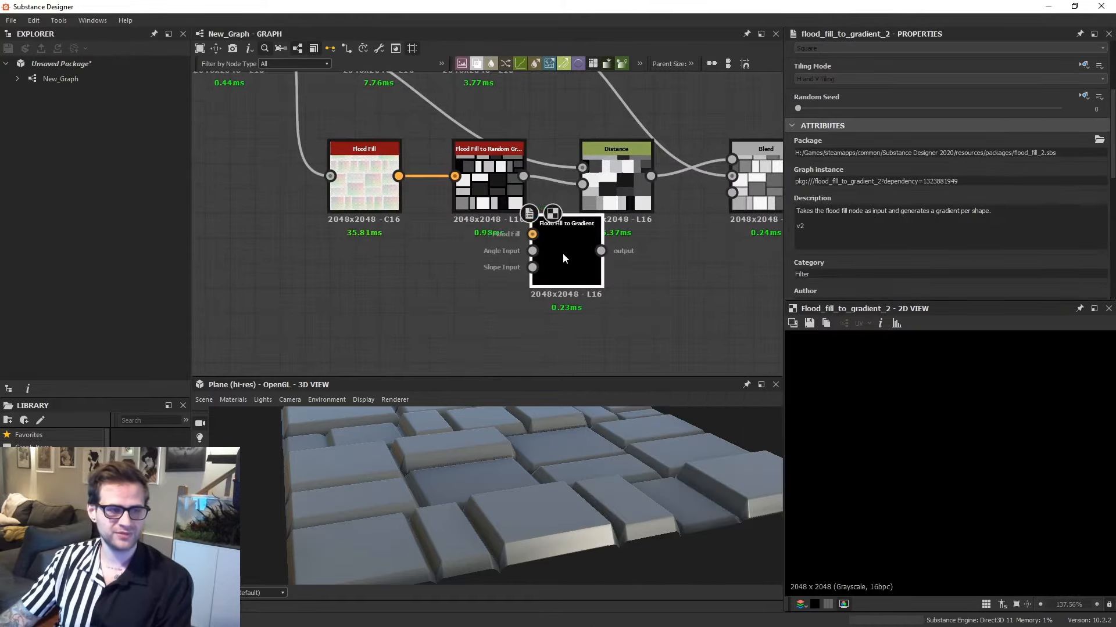
left_click_drag(562, 259, 487, 283)
left_click_drag(398, 176, 457, 258)
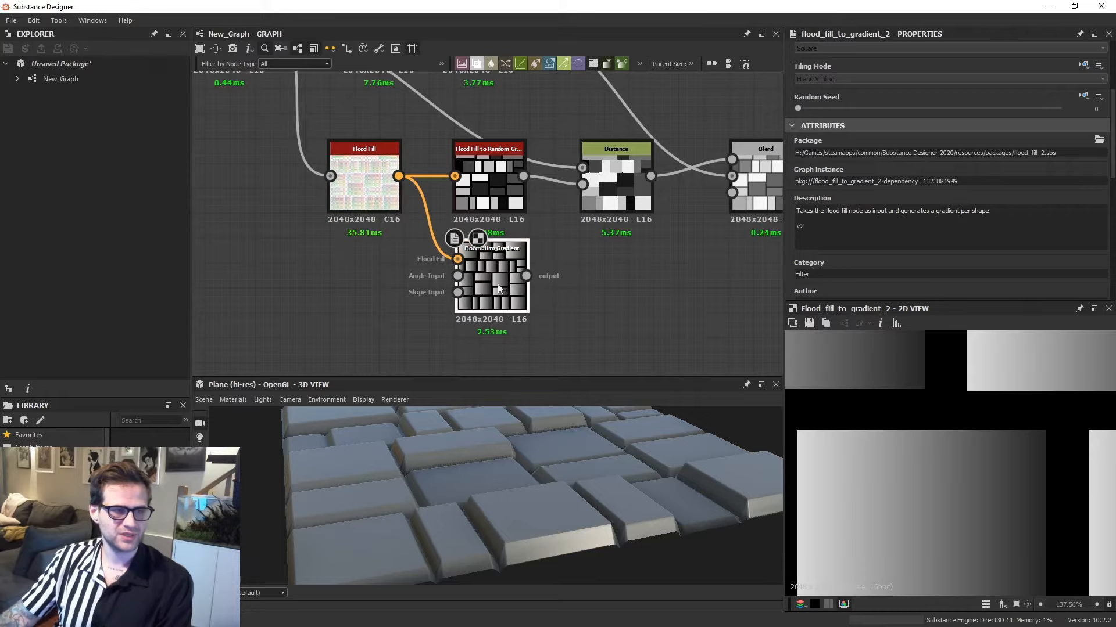
Set the Flood Fill to Gradient node's Angle Variation to 1 and inspect the tile gradients.
scroll(900, 233, "down", 5)
scroll(957, 423, "down", 8)
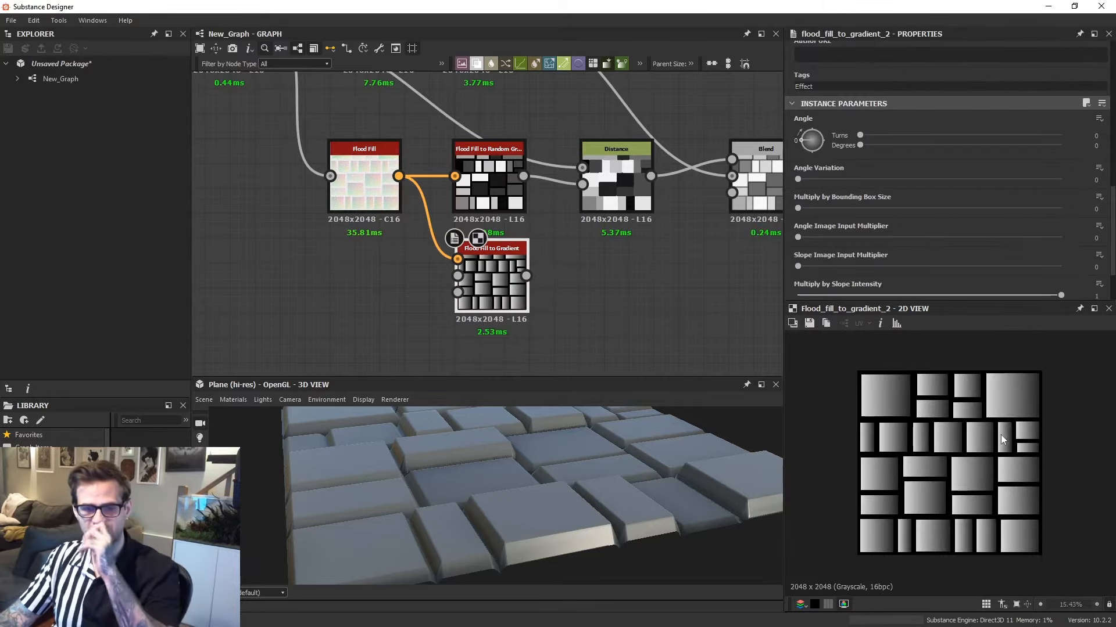
scroll(1009, 419, "up", 5)
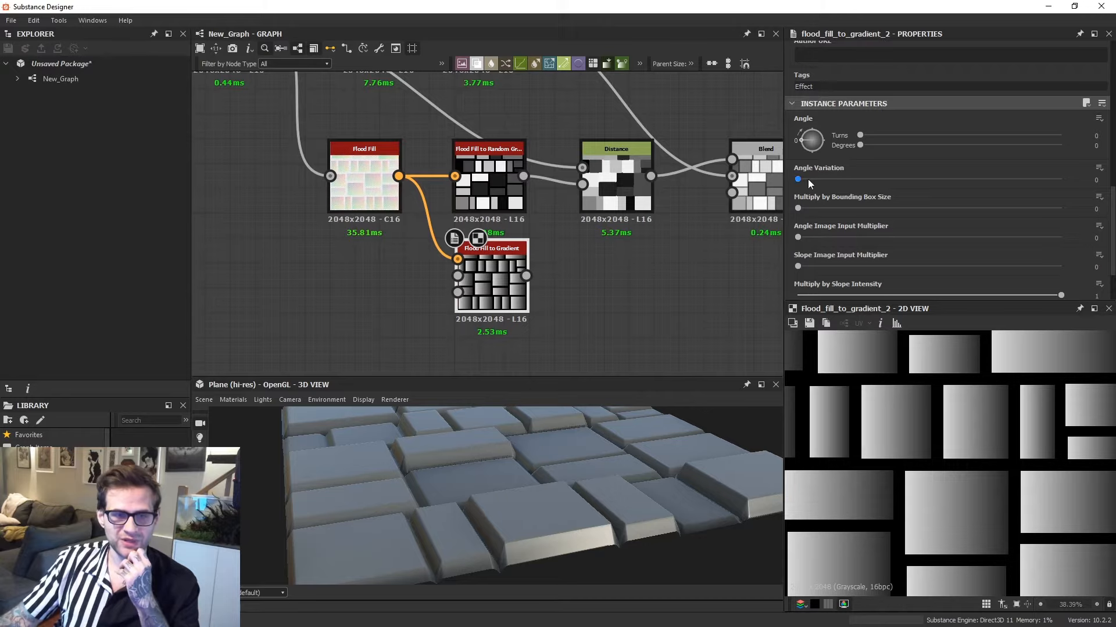
left_click_drag(807, 179, 1063, 180)
scroll(1007, 435, "down", 3)
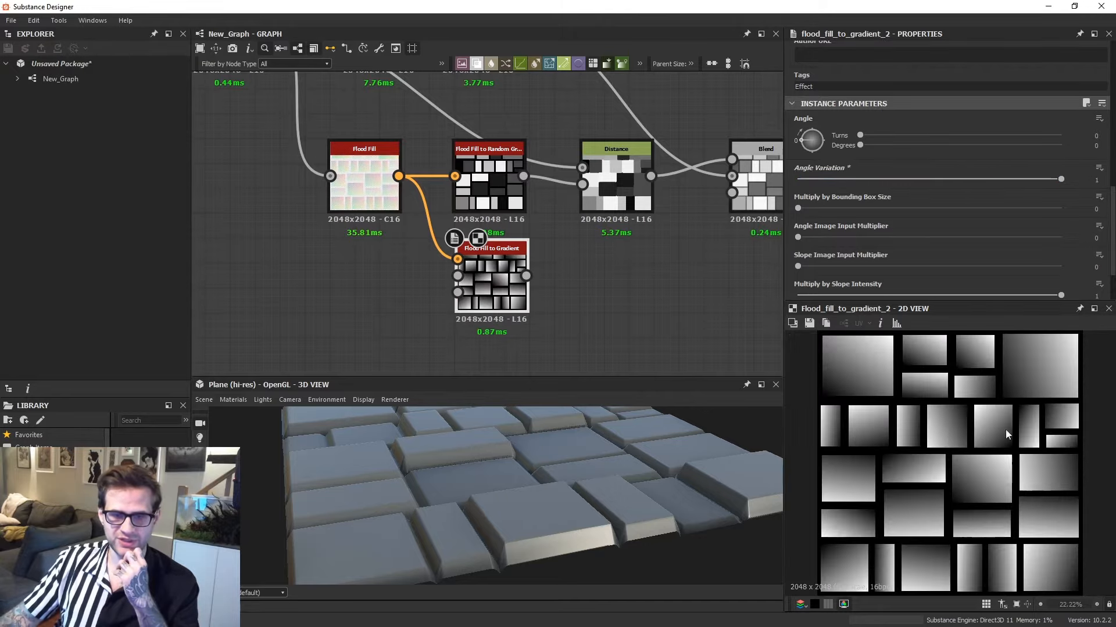
middle_click_drag(733, 261, 634, 266)
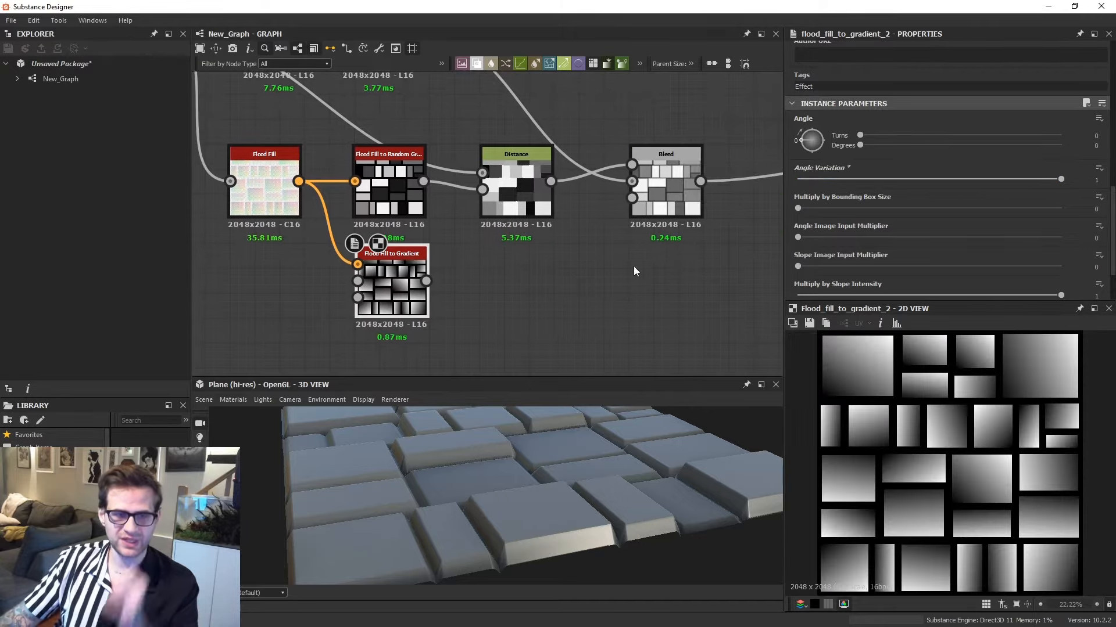
key("space")
left_click(684, 277)
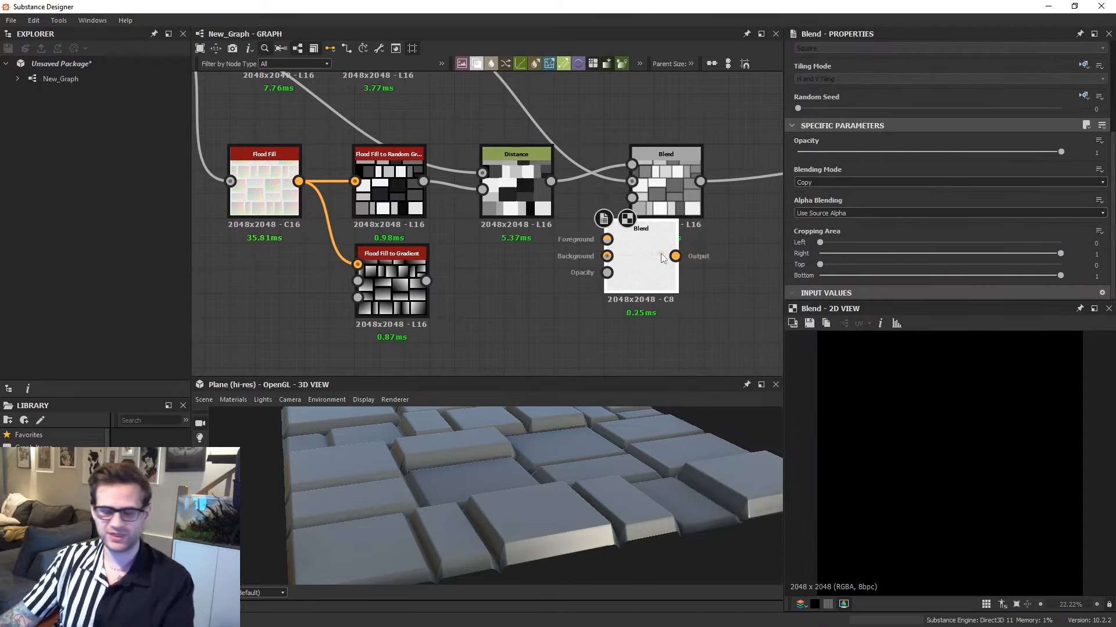
key("Delete")
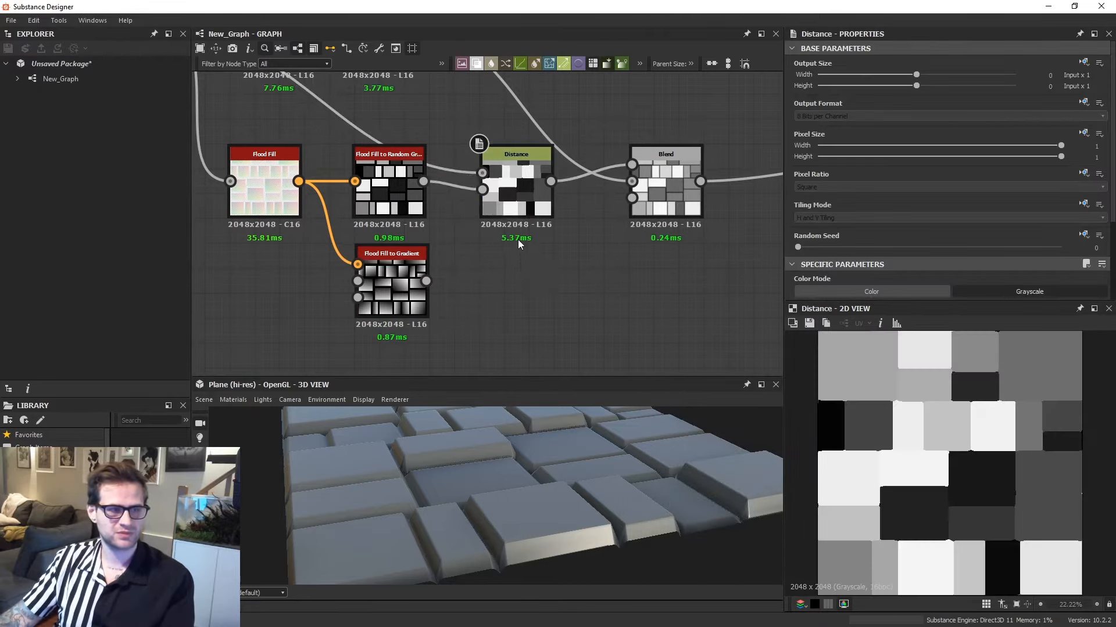
Duplicate the Distance node, feeding Tile Random into the copy's Mask Input and Flood Fill to Gradient into its Source Input.
key("ctrl+d")
scroll(484, 257, "up", 1)
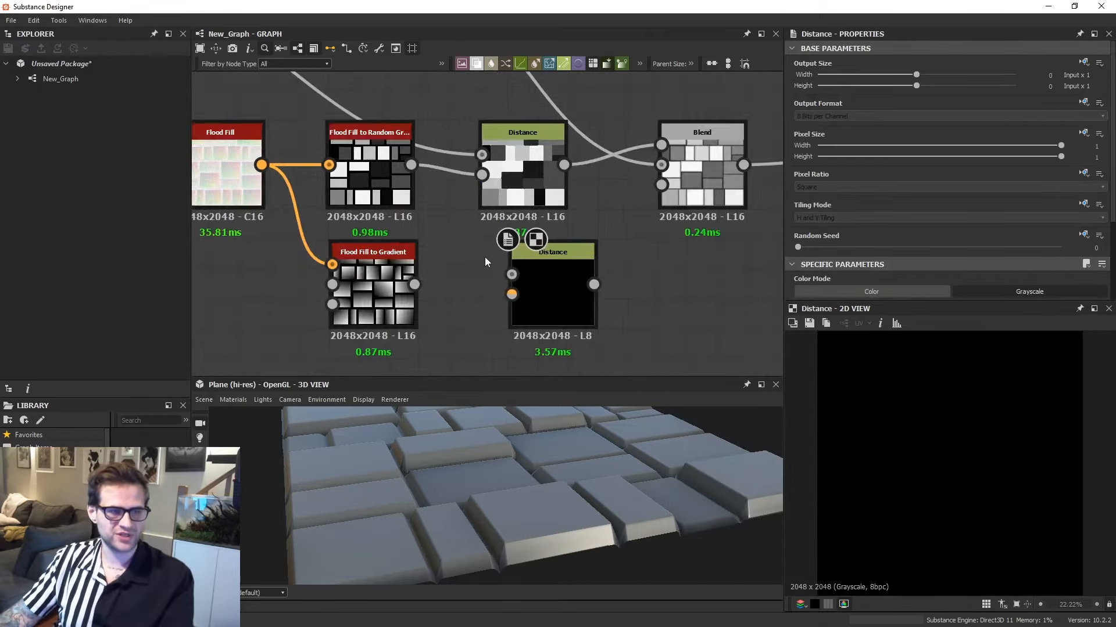
middle_click_drag(484, 257, 534, 287)
scroll(534, 288, "down", 4)
scroll(351, 163, "up", 1)
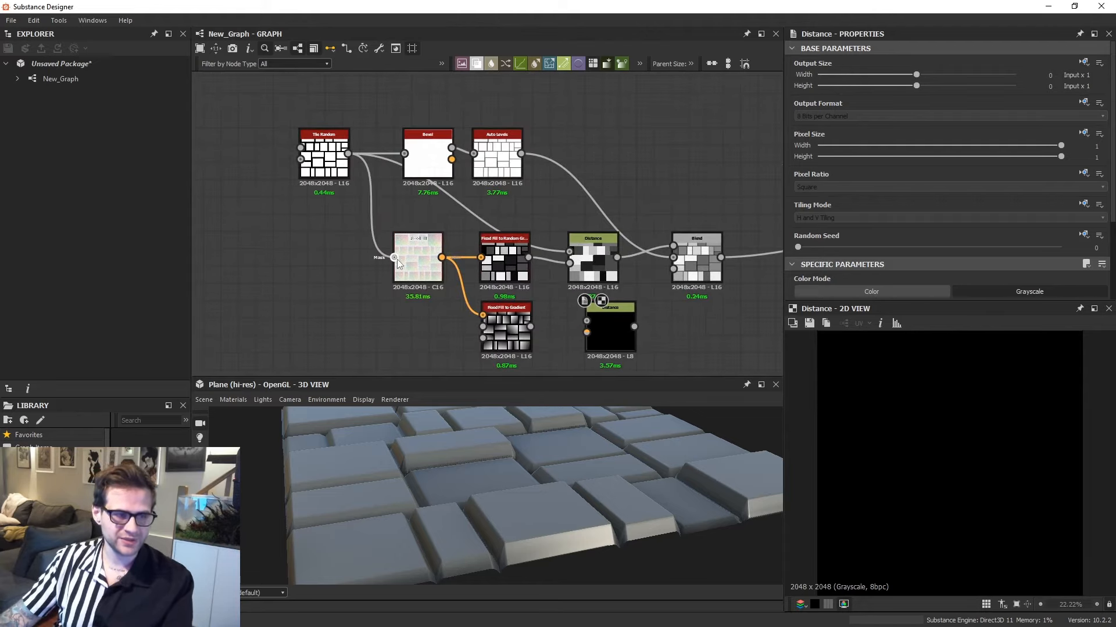
left_click_drag(398, 260, 375, 195)
left_click_drag(348, 154, 587, 321)
left_click_drag(612, 327, 594, 326)
middle_click_drag(596, 330, 596, 301)
scroll(596, 300, "up", 3)
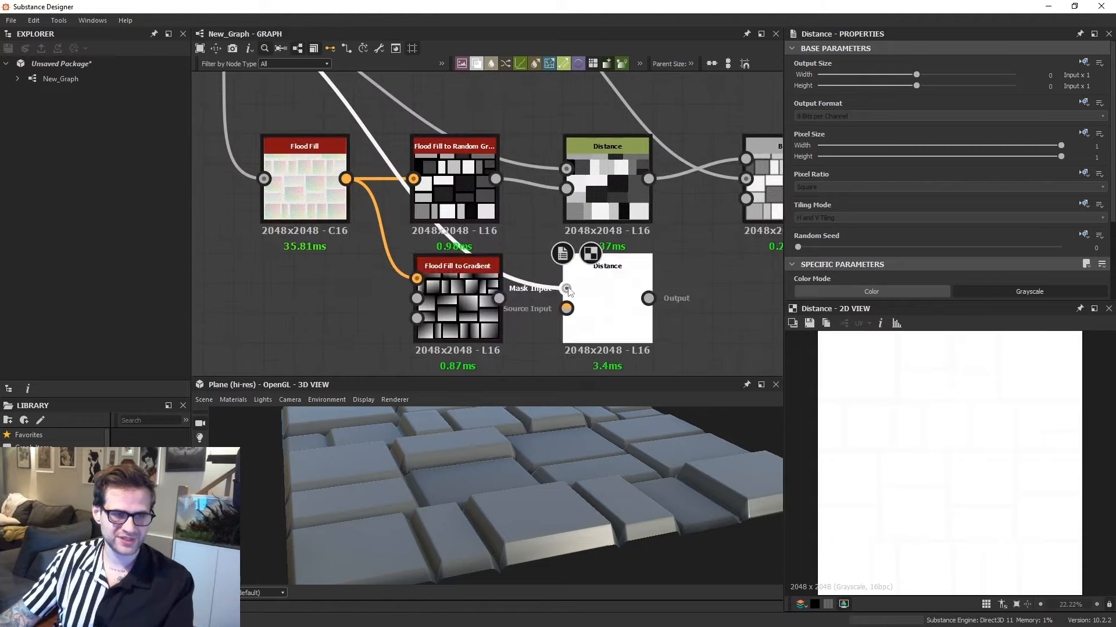
scroll(999, 267, "down", 3)
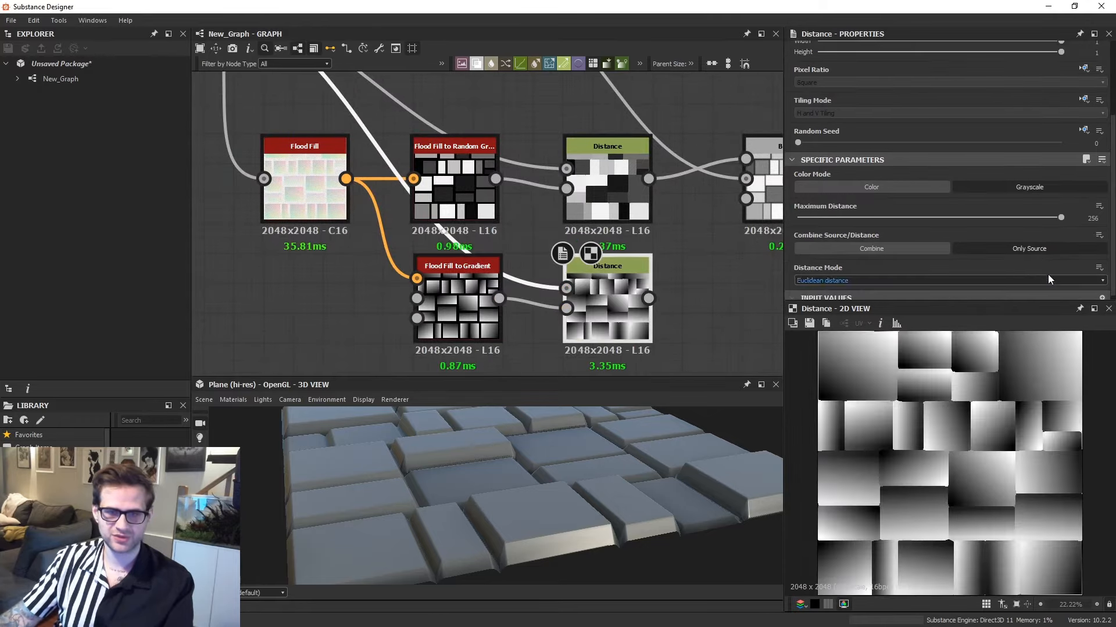
scroll(1009, 449, "up", 5)
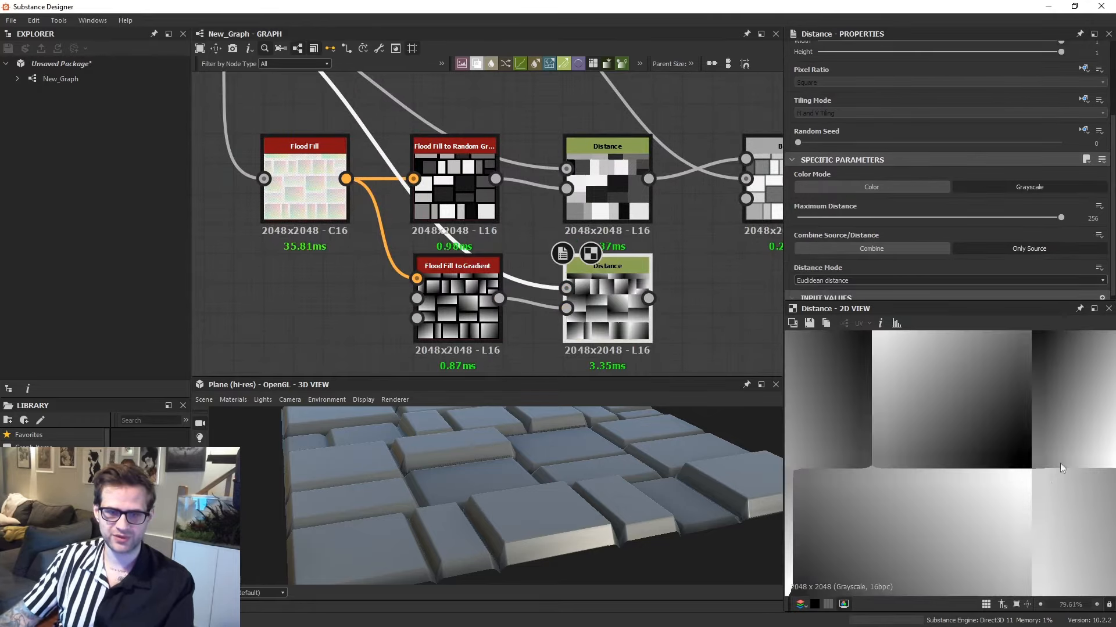
Add a second Blend node below the first, with the first Blend as Background and the gradient's Distance output as Foreground.
middle_click_drag(680, 275, 564, 280)
key("space")
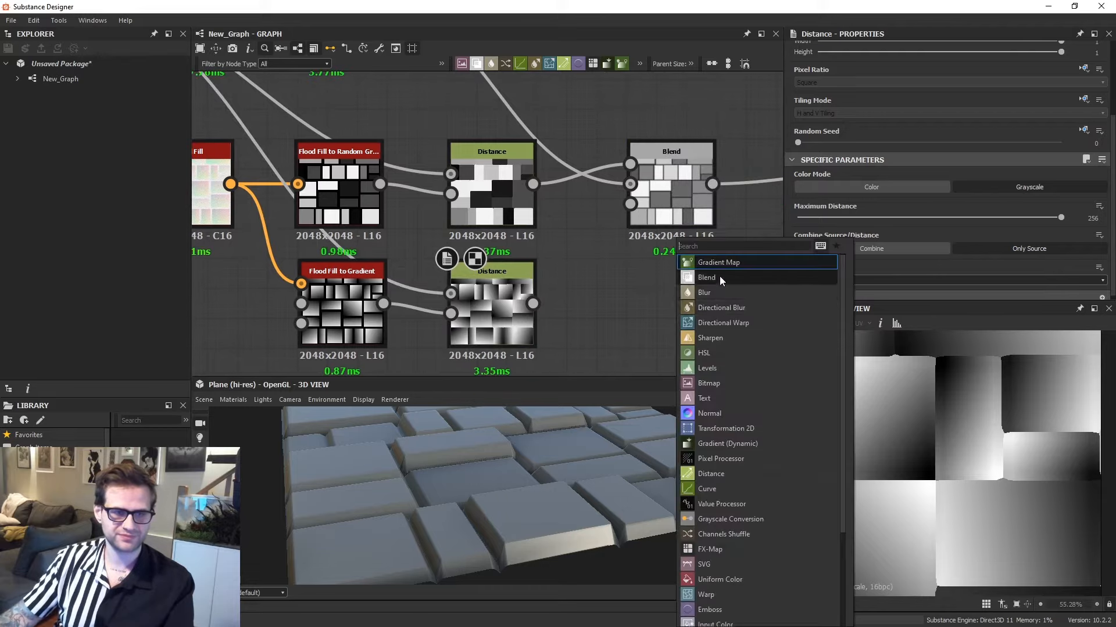
left_click(720, 277)
left_click_drag(712, 185, 671, 306)
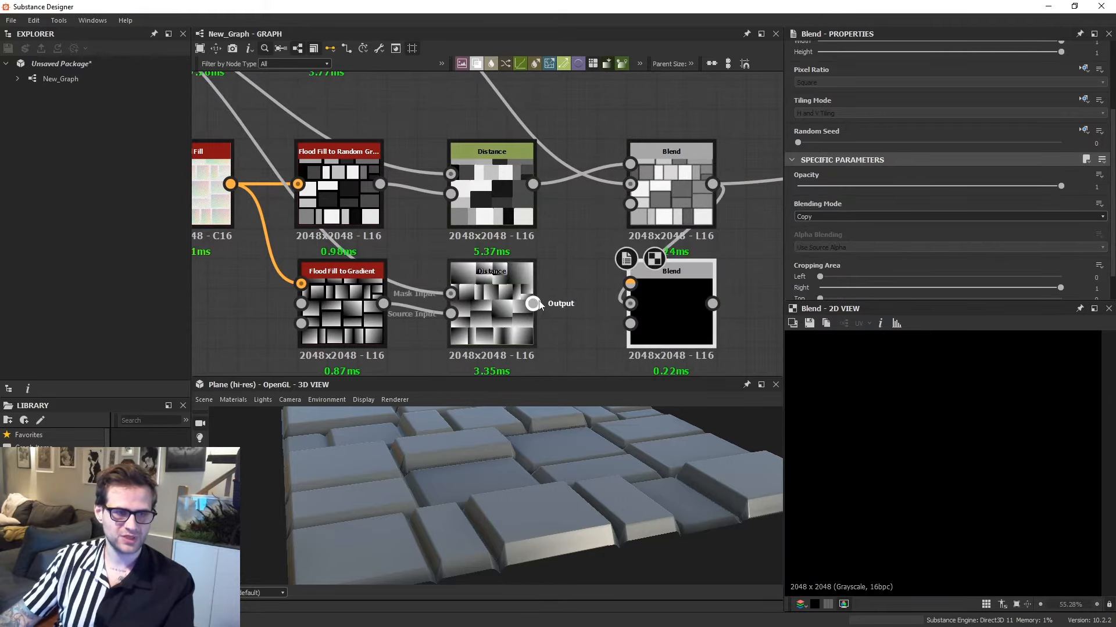
left_click_drag(533, 303, 630, 284)
Set the new Blend node's Blending Mode to Multiply and inspect the combined height.
left_click(831, 217)
left_click(814, 248)
scroll(979, 448, "down", 6)
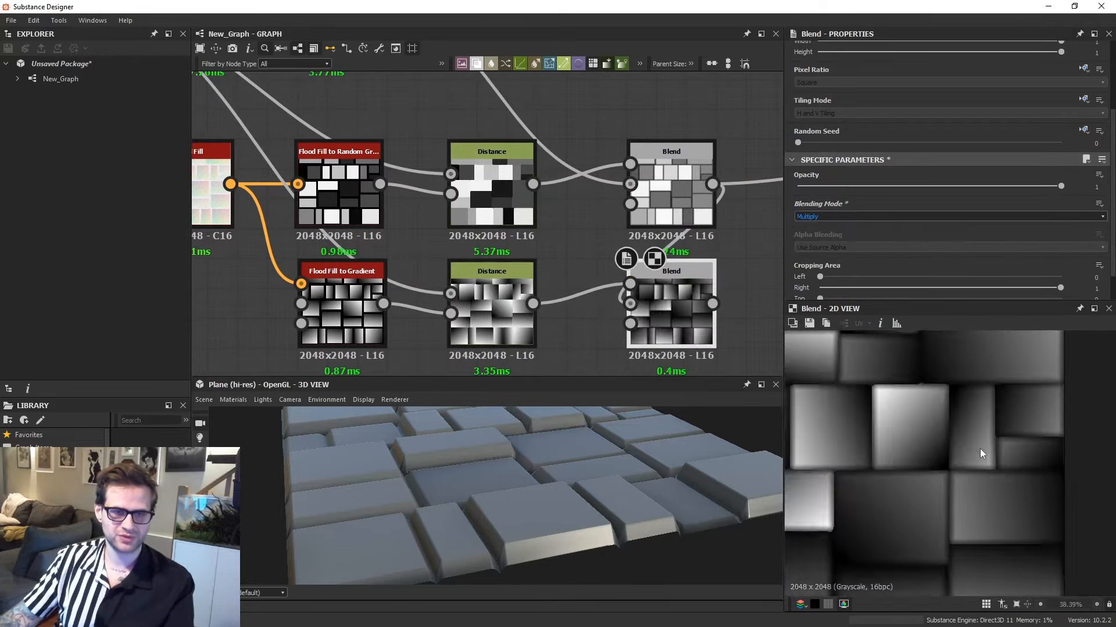
Move the first Blend's outgoing connection to the second Blend's output and inspect the slanted tiles on the 3D plane.
middle_click_drag(722, 199, 573, 197)
left_click_drag(563, 180, 561, 301, "shift")
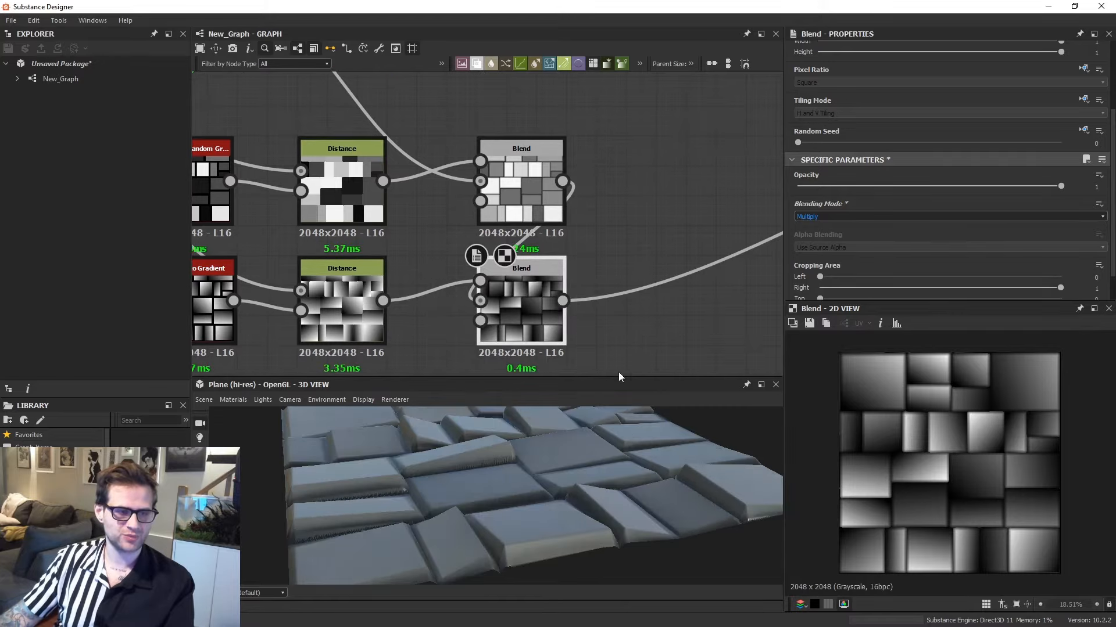
left_click_drag(690, 501, 665, 470)
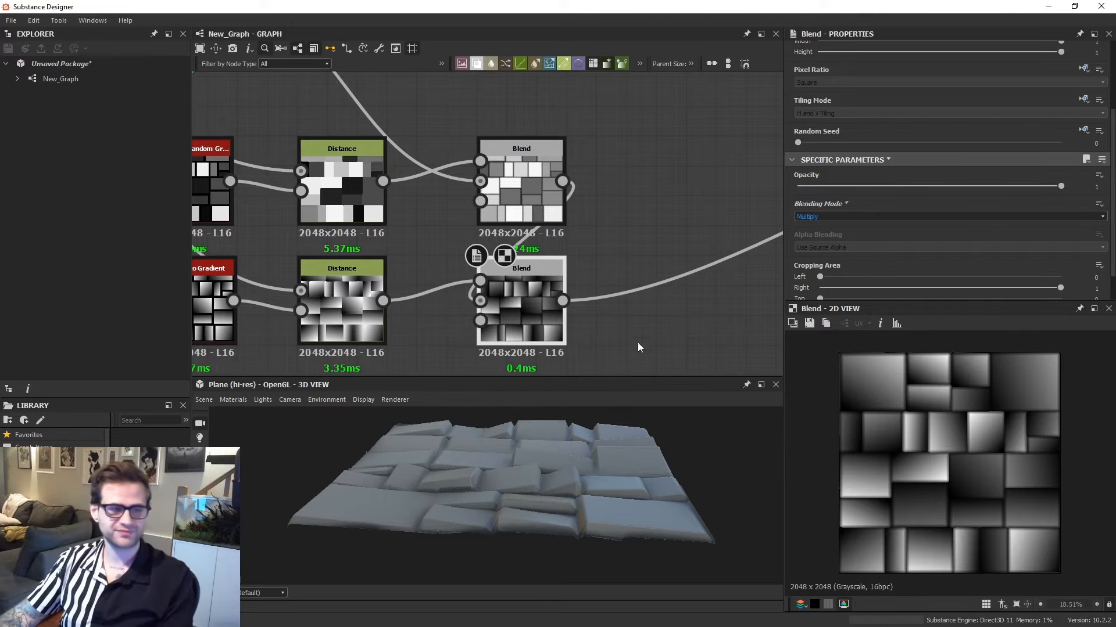
middle_click_drag(580, 332, 594, 323)
left_click_drag(594, 421, 602, 449)
Move the two upper rows of nodes up, away from the gradient row, and inspect the tiles in 2D and 3D.
scroll(539, 346, "down", 4)
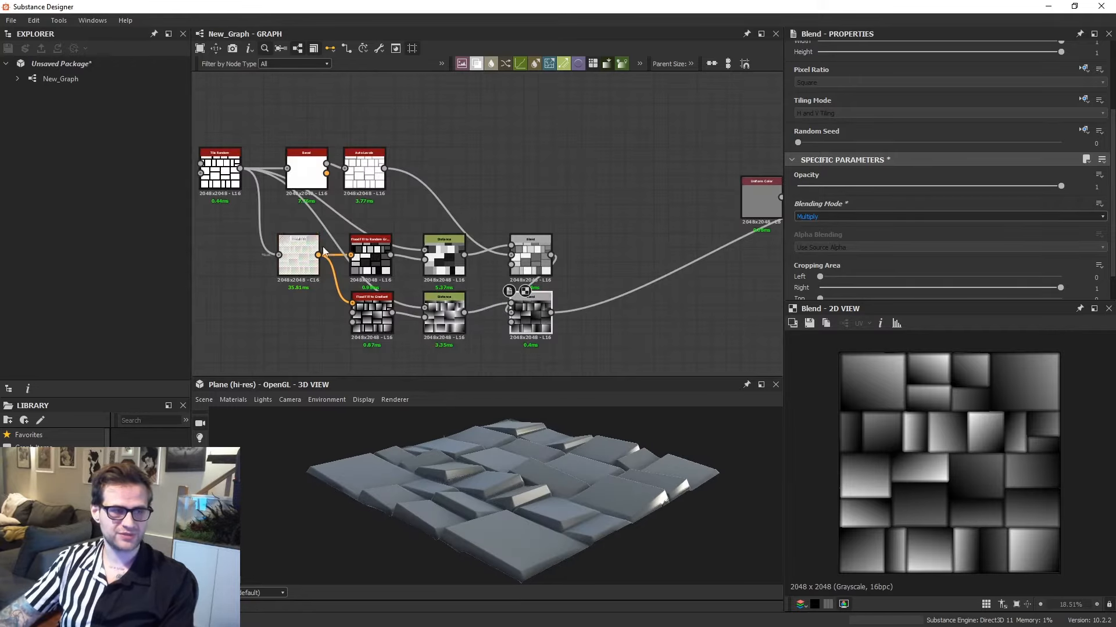
middle_click_drag(354, 247, 395, 268)
left_click_drag(228, 150, 570, 246)
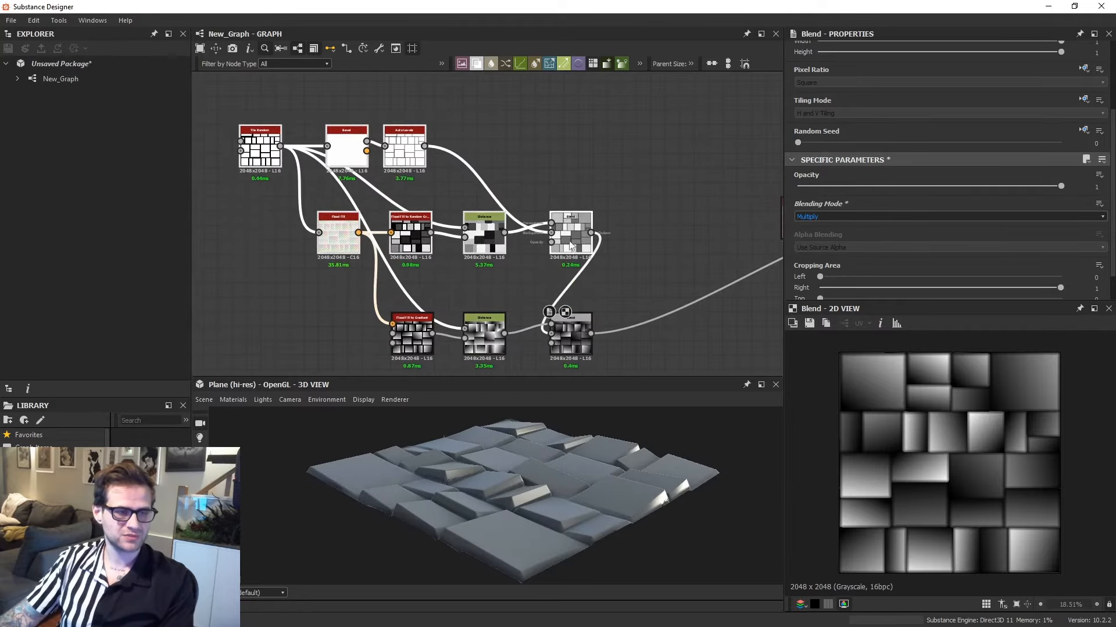
middle_click_drag(595, 319, 602, 290)
left_click(584, 303)
scroll(992, 484, "up", 1)
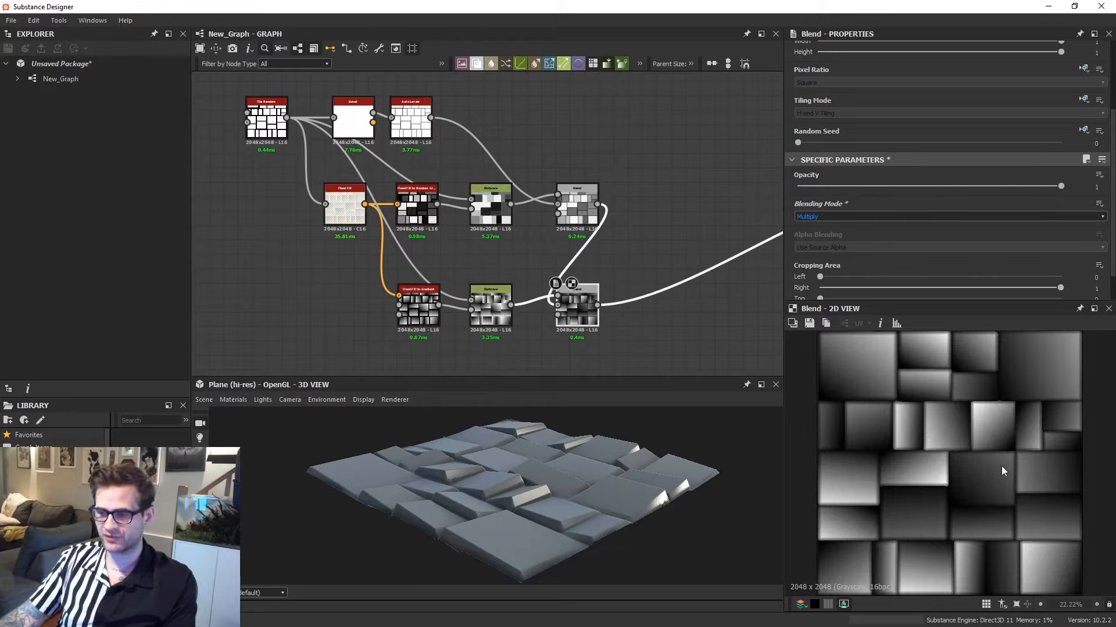
left_click_drag(613, 483, 660, 490)
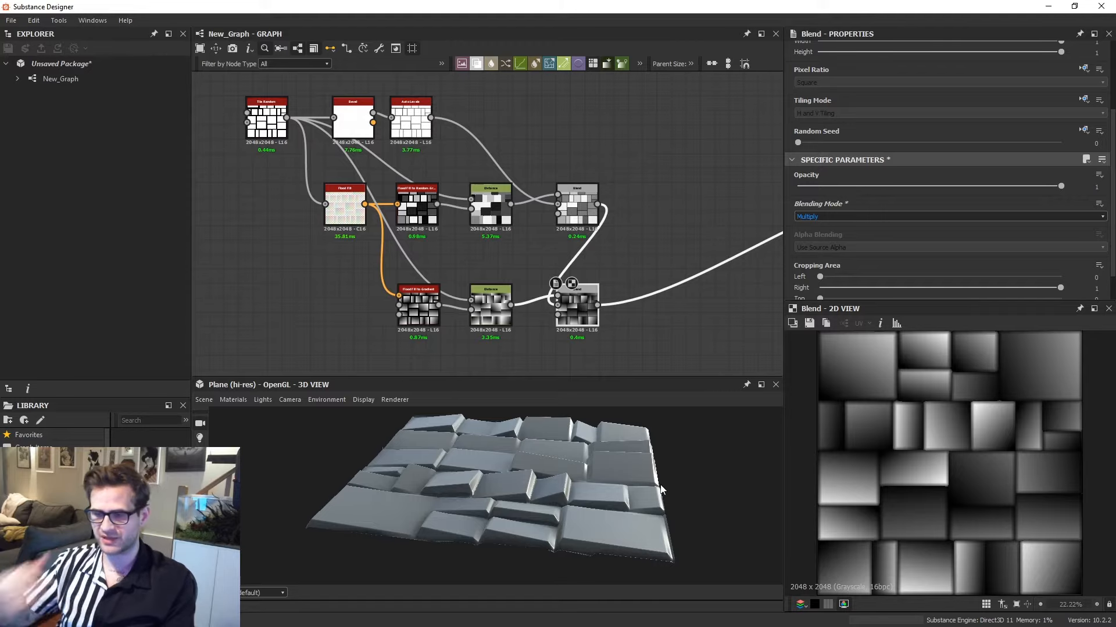
Duplicate the Flood Fill to Random Grayscale and its Distance node with their connections, placing the copies below the gradient row.
left_click_drag(418, 240, 493, 209)
middle_click_drag(493, 257, 500, 221)
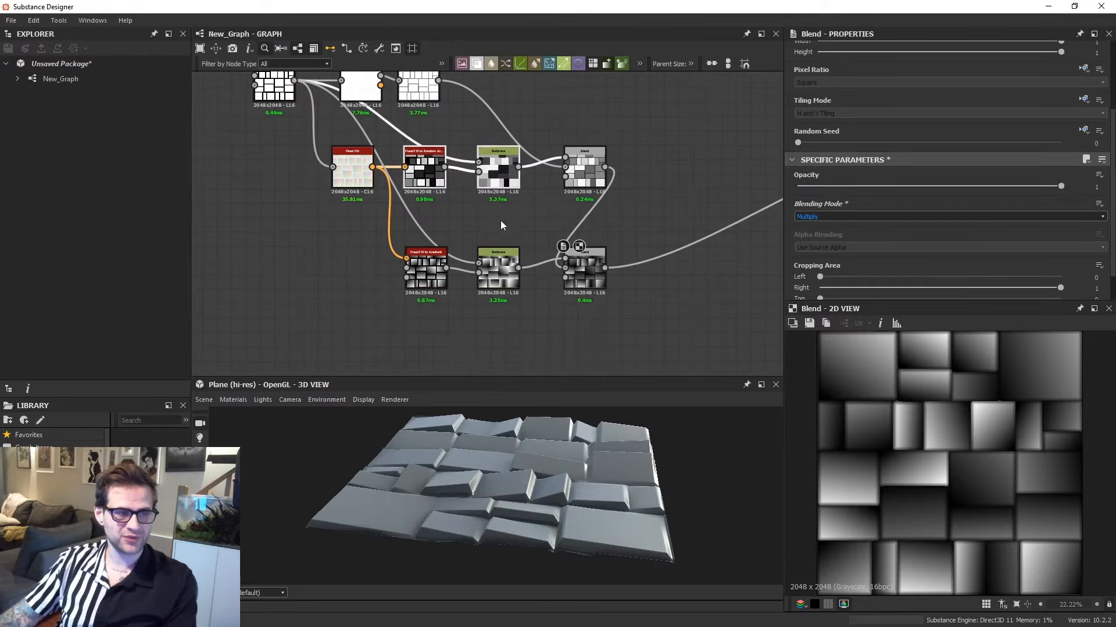
key("ctrl+d")
left_click_drag(517, 234, 497, 327)
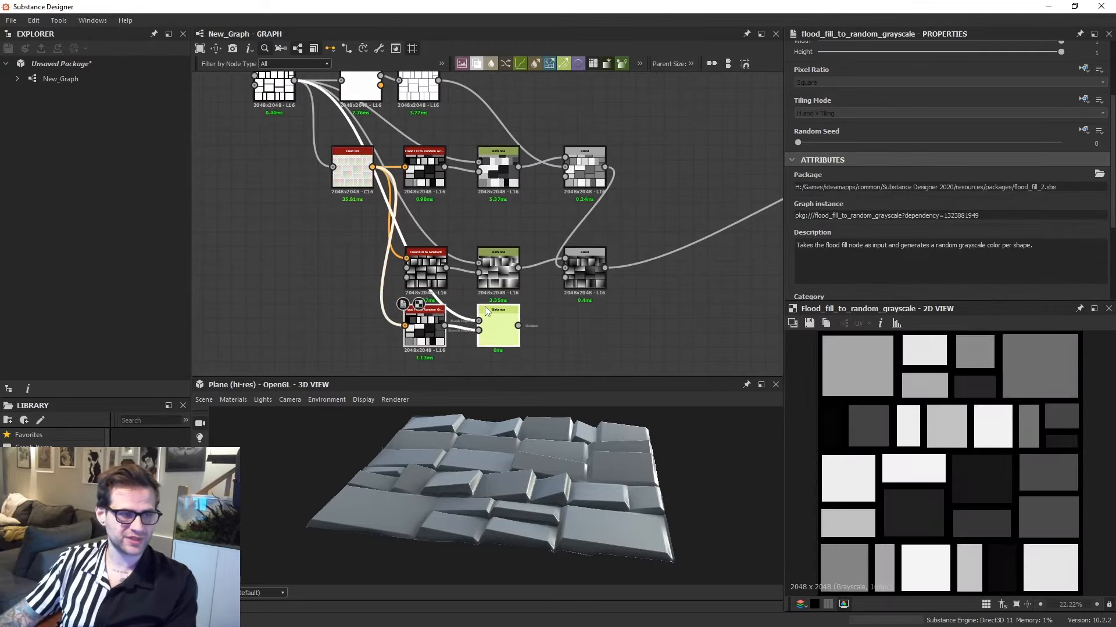
Change the Random Seed of the copied Flood Fill to Random Grayscale and preview its Distance output in 2D.
middle_click_drag(297, 84, 285, 44)
left_click(492, 279)
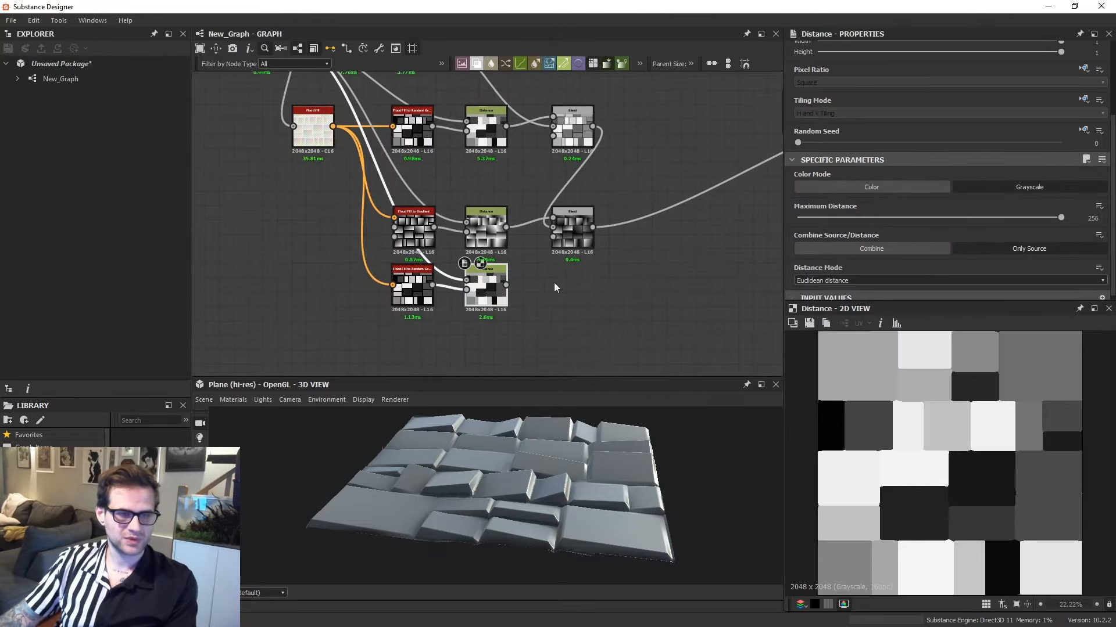
key("space")
key("Escape")
left_click(412, 286)
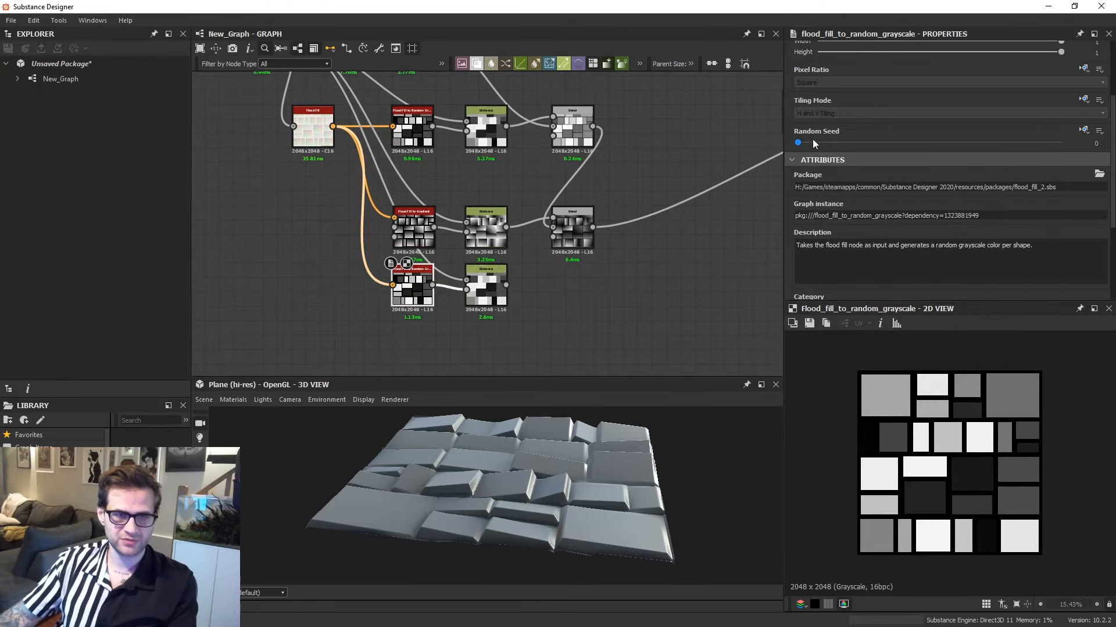
left_click_drag(813, 143, 996, 154)
left_click(486, 287)
scroll(947, 440, "up", 2)
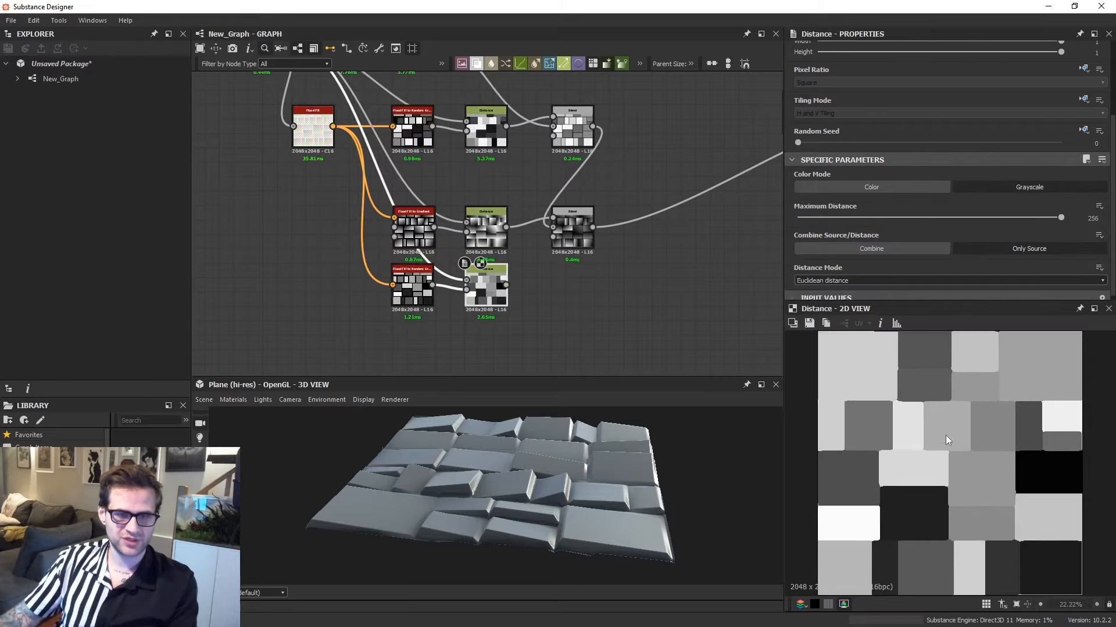
Connect the copied grayscale Distance to the second Blend's Opacity input and inspect the tiles in 2D and 3D.
left_click(565, 248)
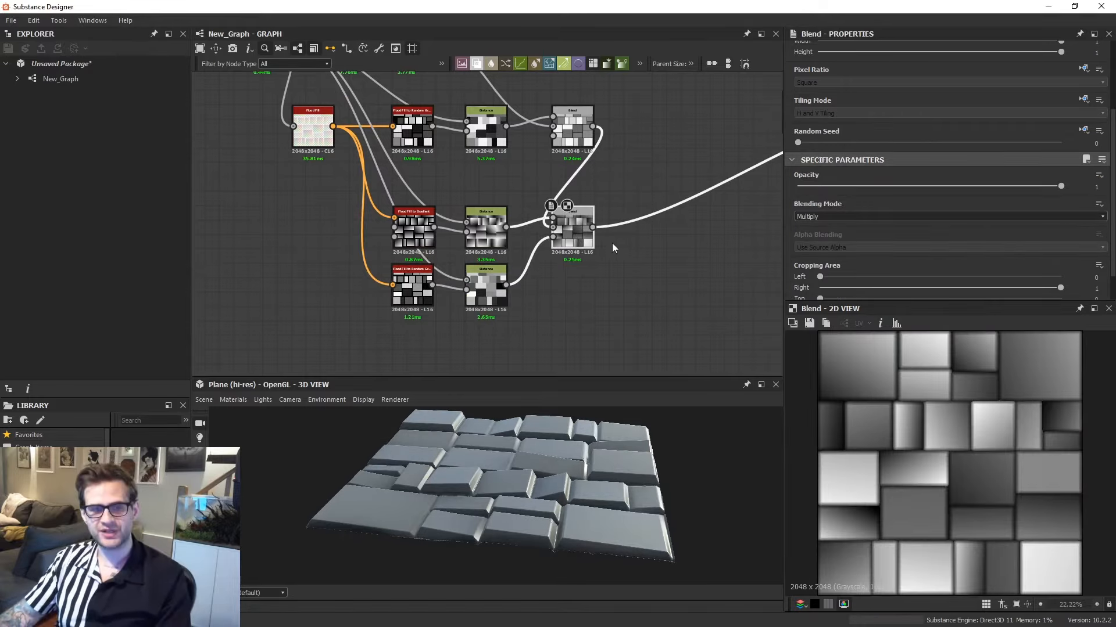
scroll(615, 244, "up", 3)
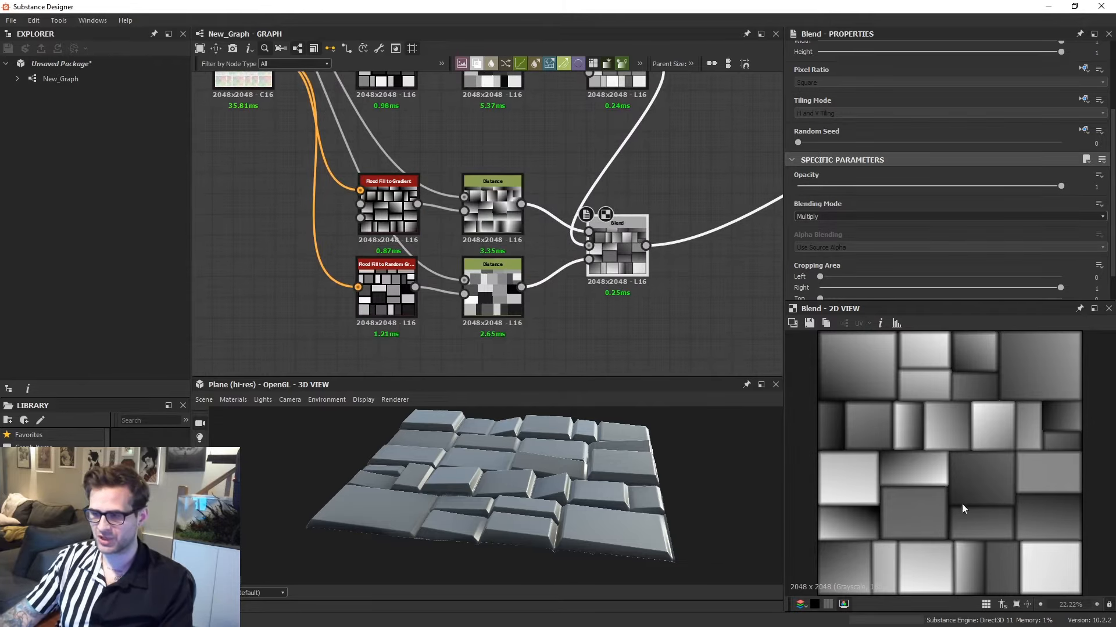
scroll(805, 409, "up", 2)
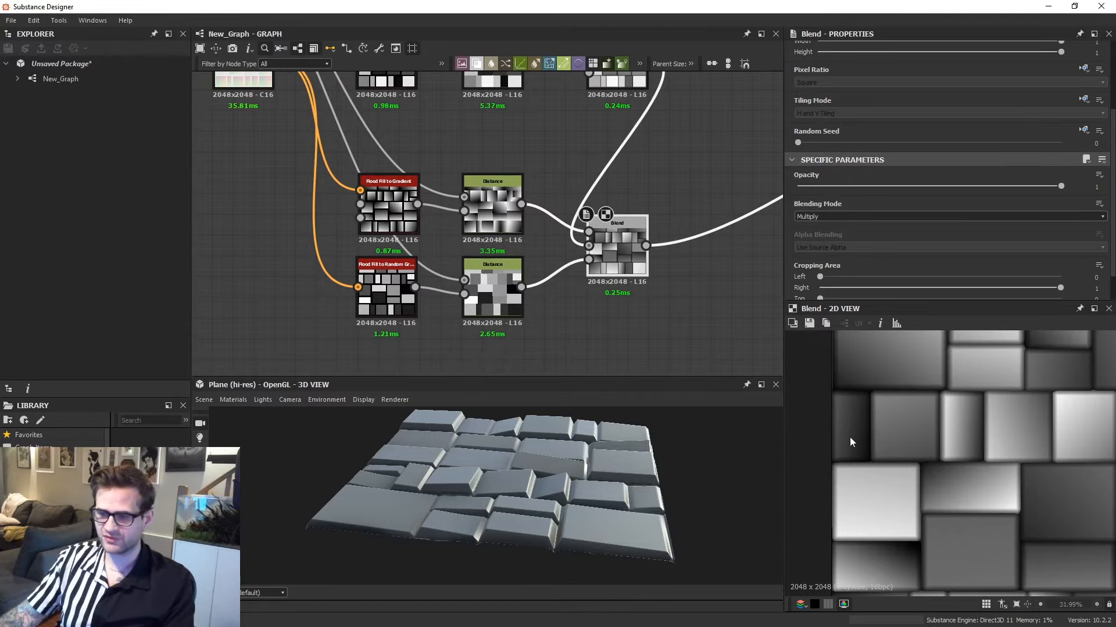
scroll(637, 309, "down", 1)
left_click_drag(610, 456, 562, 481)
right_click_drag(561, 477, 552, 477, "ctrl+shift")
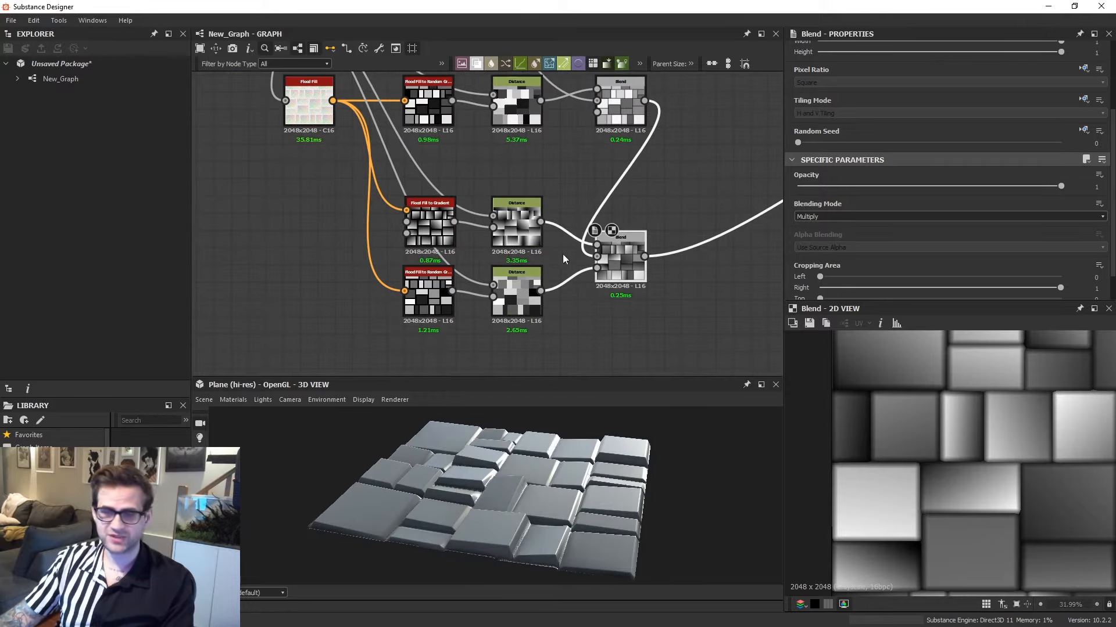
middle_click_drag(538, 273, 550, 234)
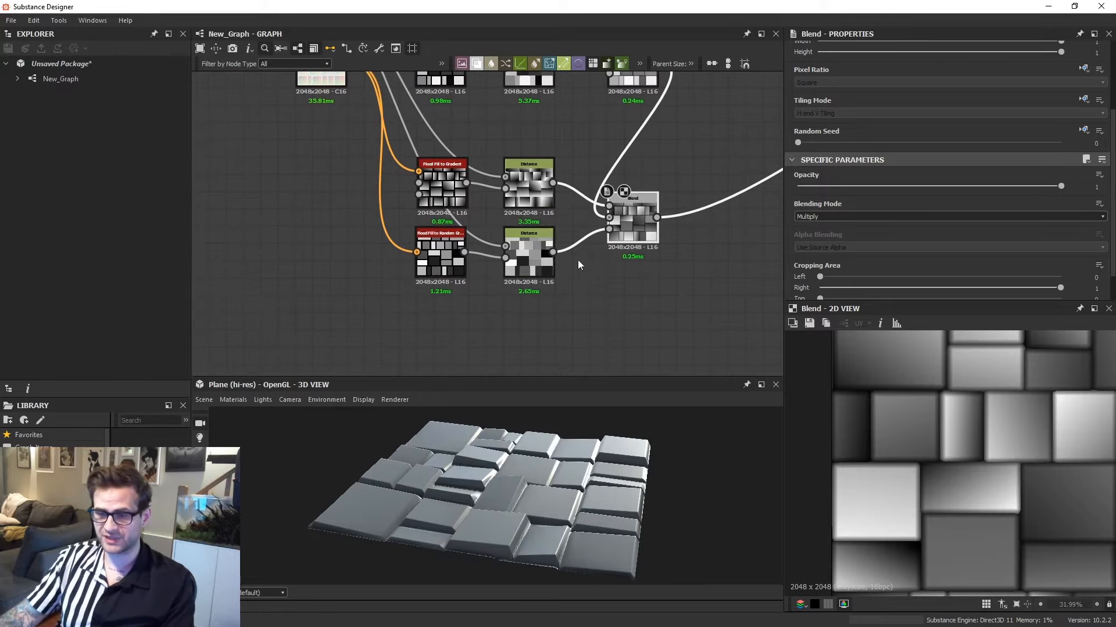
left_click_drag(545, 458, 546, 437)
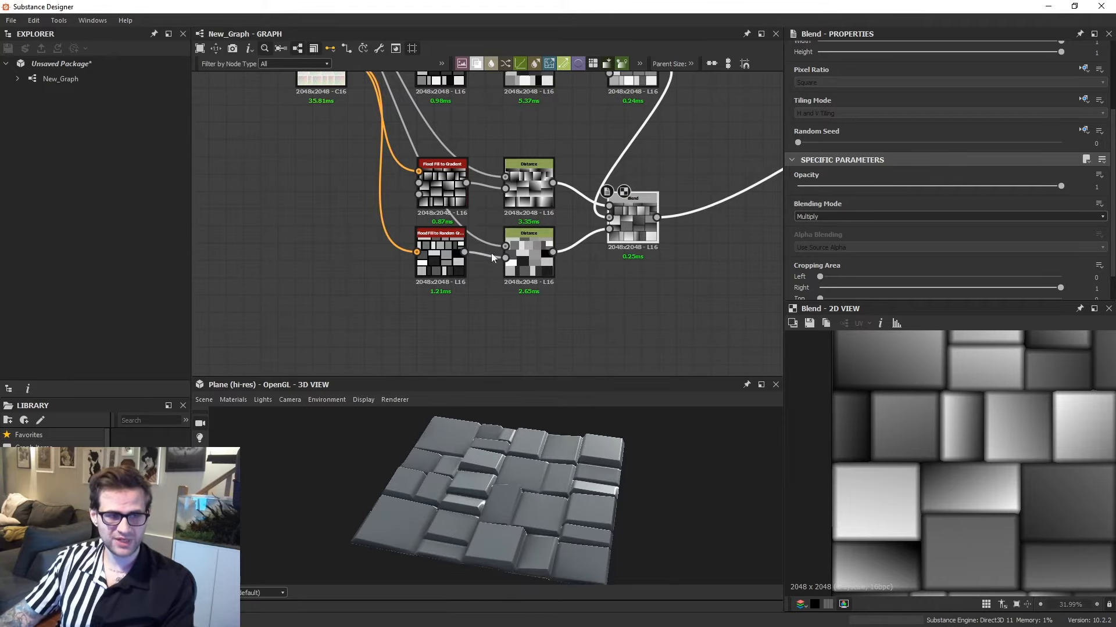
Move the gradient row, the copied grayscale row and the second Blend down to make room beneath the first row.
left_click_drag(427, 285, 562, 250)
left_click(567, 232)
middle_click_drag(531, 210, 525, 249)
left_click_drag(361, 181, 613, 311)
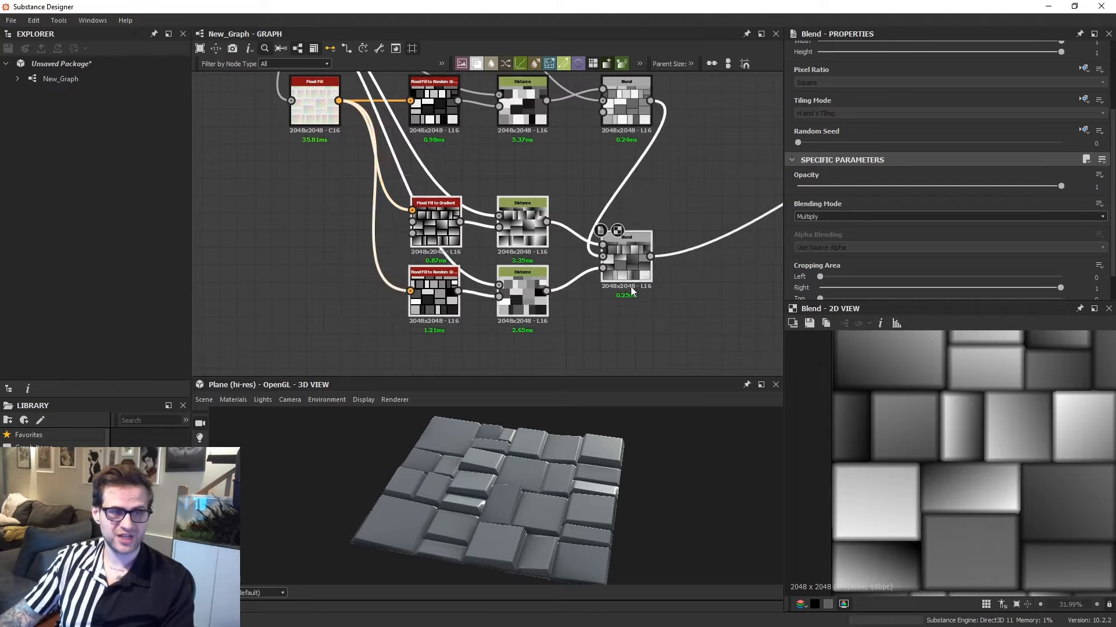
left_click_drag(632, 271, 631, 322)
Duplicate the Flood Fill to Gradient and its Distance node above the originals, and set the gradient copy's Random Seed to 1.
left_click_drag(563, 217, 444, 272)
key("ctrl+c")
left_click(484, 221)
key("ctrl+v")
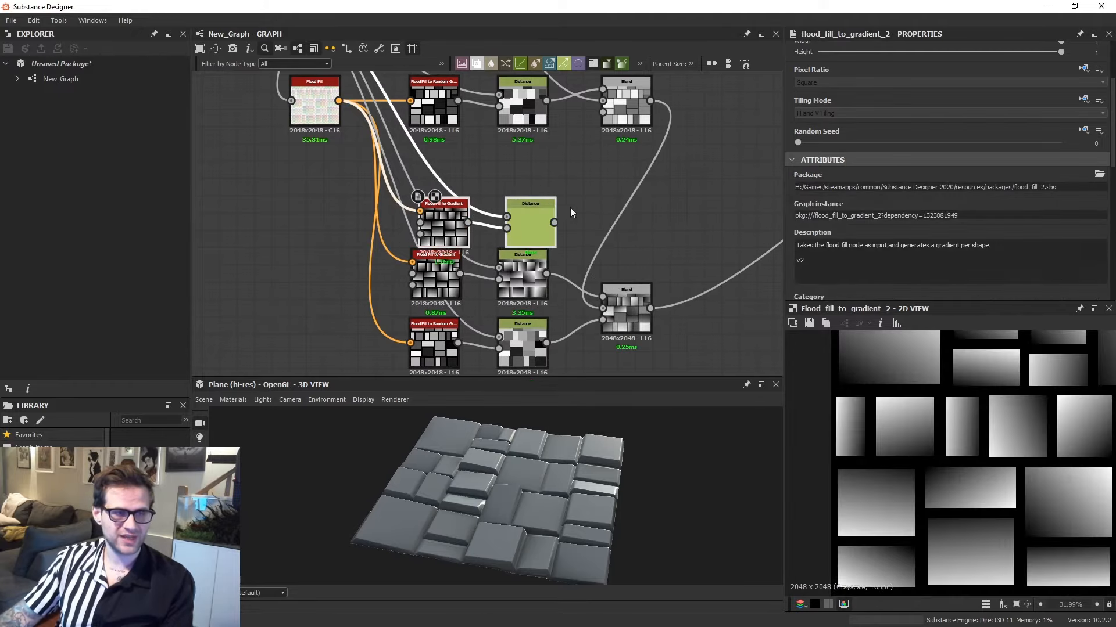
left_click_drag(538, 226, 530, 190)
left_click(530, 193)
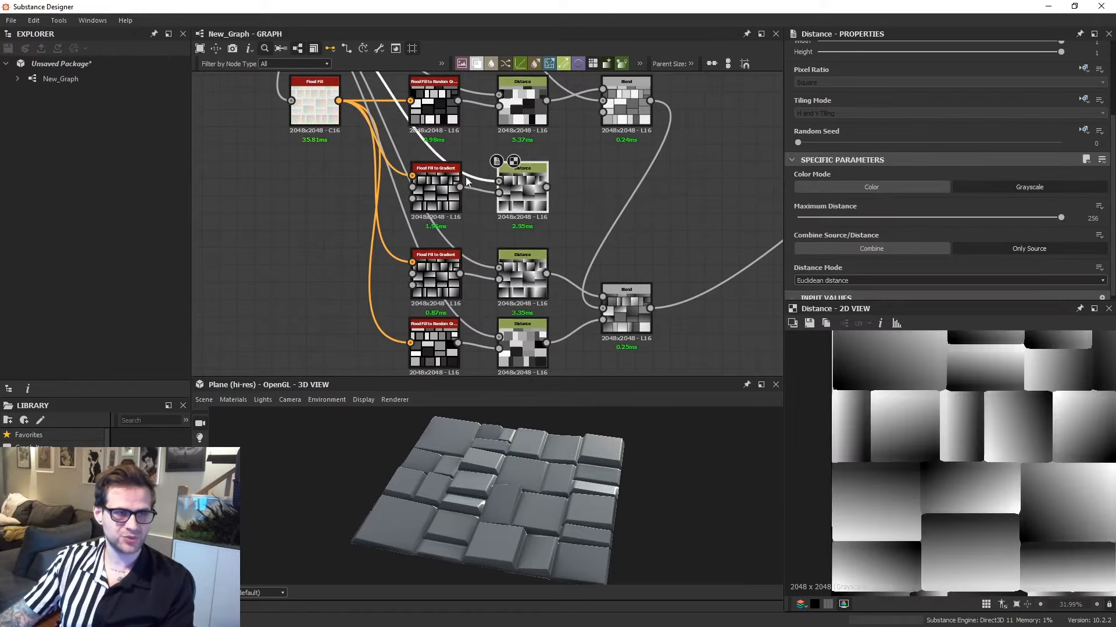
left_click(436, 195)
left_click_drag(797, 142, 831, 145)
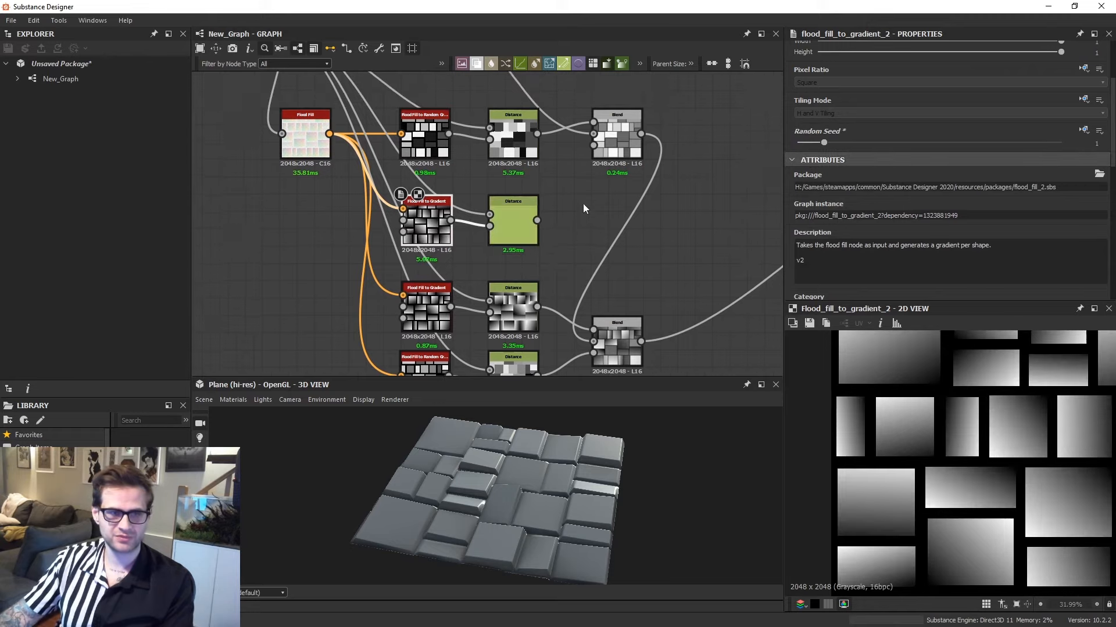
Add a Histogram Scan after the copied gradient's Distance node, set its Position to 0.9, and inspect the mask.
middle_click_drag(589, 189, 581, 222)
key("space")
type("his")
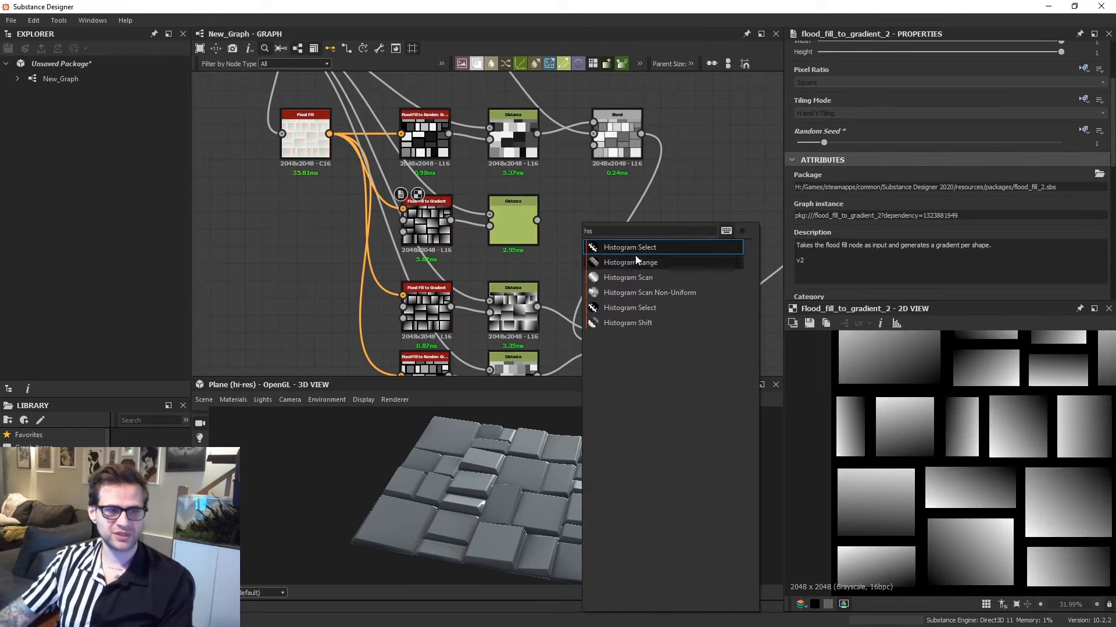
left_click(645, 277)
scroll(580, 218, "up", 1)
left_click_drag(528, 220, 567, 226)
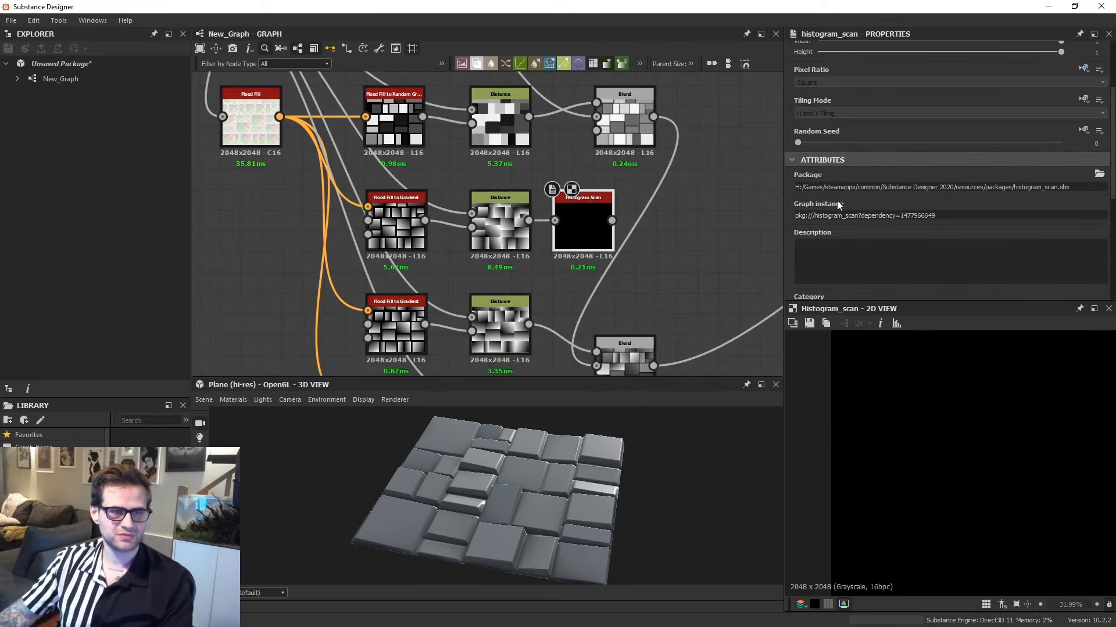
scroll(837, 233, "down", 5)
left_click_drag(798, 234, 1034, 249)
scroll(1049, 398, "up", 2)
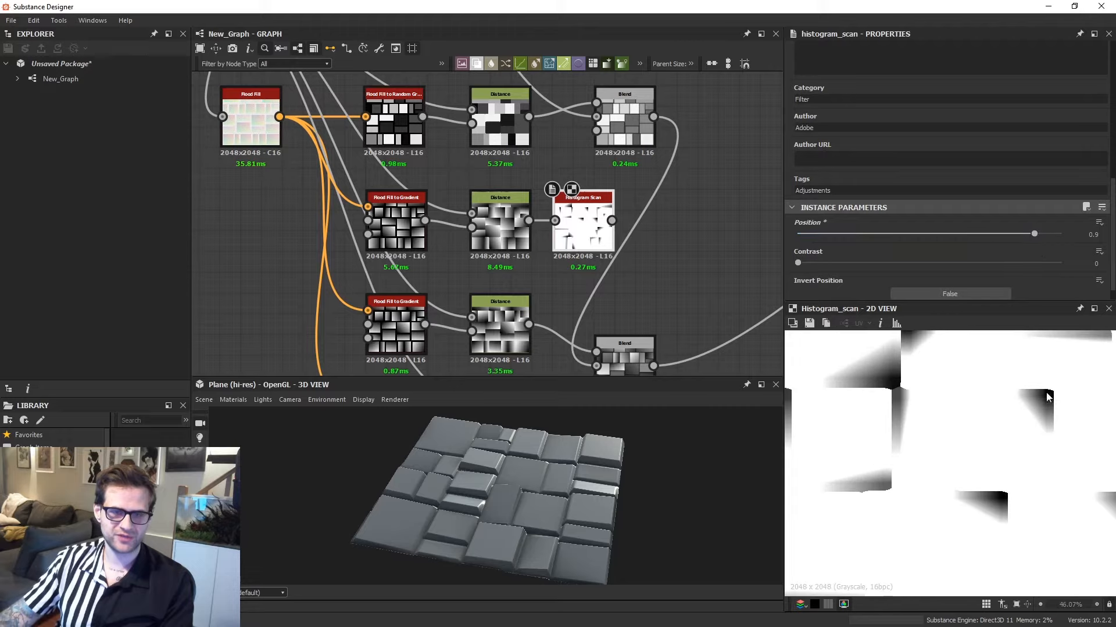
Move the copied gradient, its Distance and the Histogram Scan below the other rows.
scroll(567, 226, "down", 3)
middle_click_drag(565, 223, 571, 135)
left_click_drag(571, 134, 513, 336)
Blend the Histogram Scan as foreground over the second Blend's output in a new Blend node, using Min (Darken) mode.
left_click(626, 294)
key("space")
left_click(674, 277)
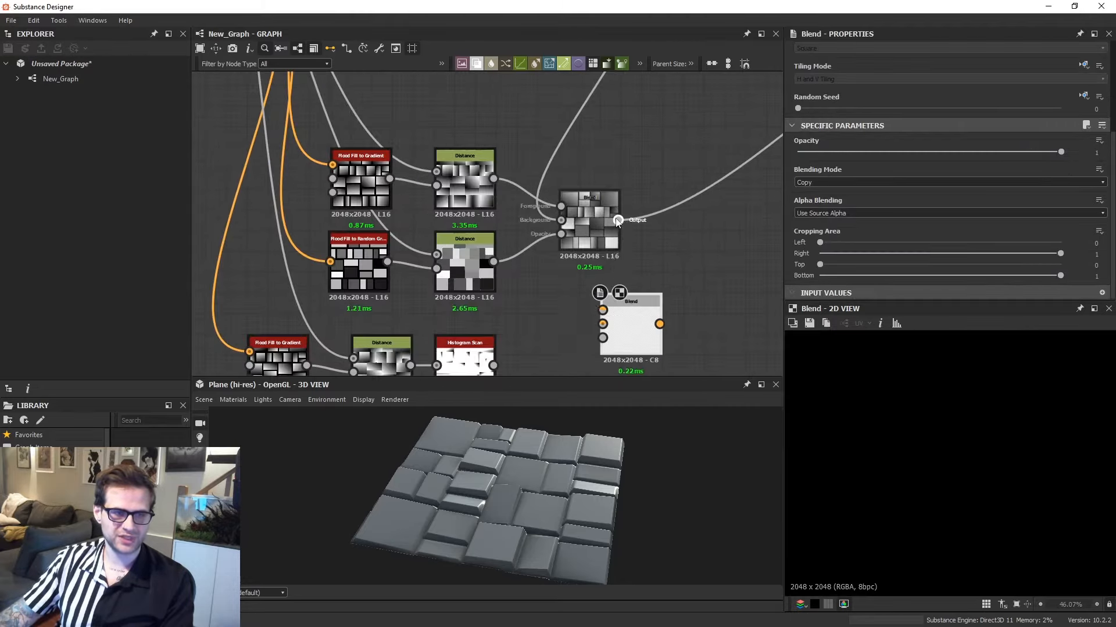
left_click_drag(621, 226, 618, 320)
scroll(618, 321, "up", 2)
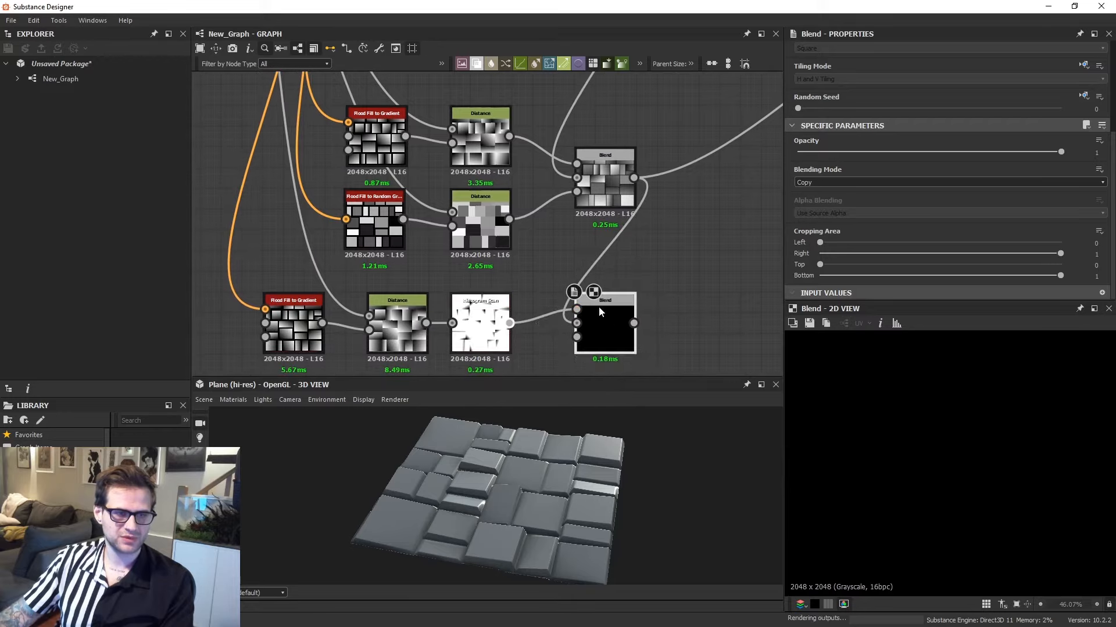
left_click(838, 181)
left_click(827, 241)
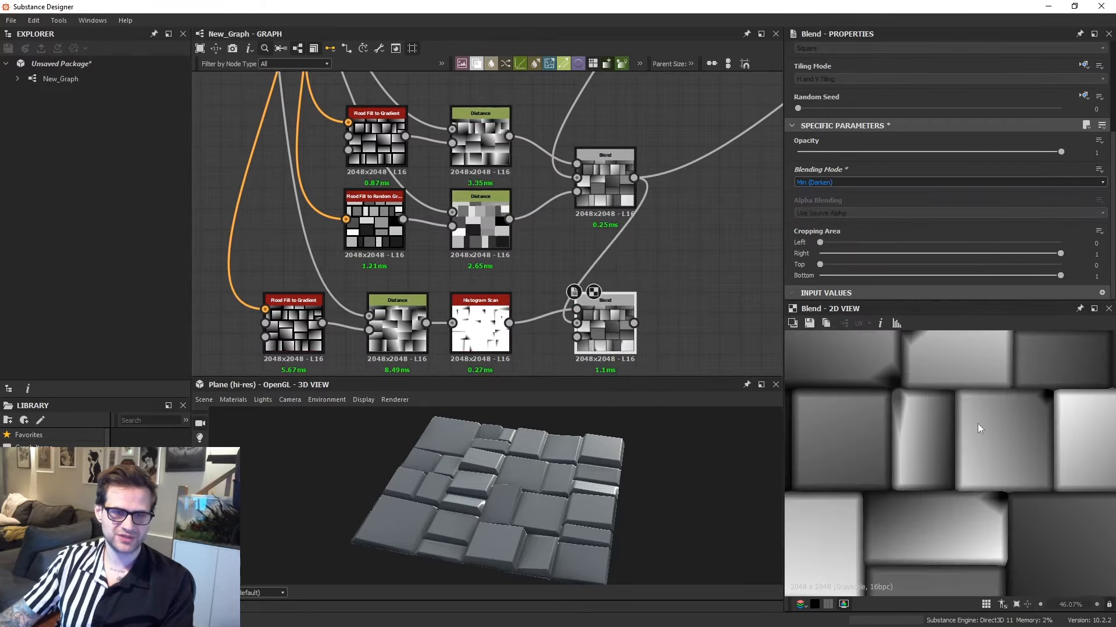
scroll(977, 423, "up", 5)
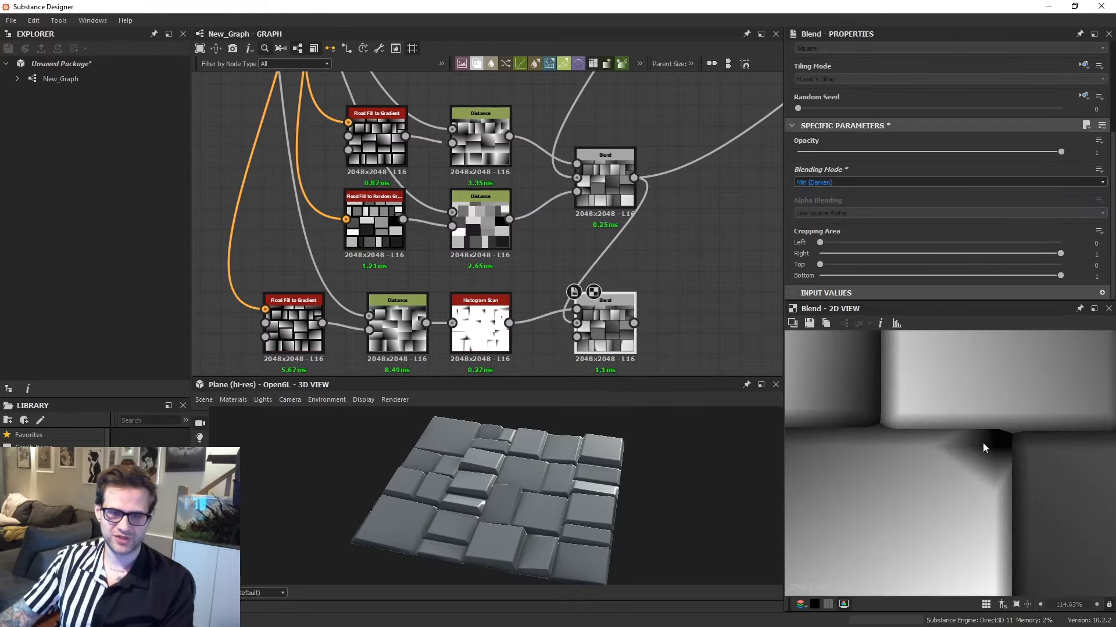
Move the second Blend's outgoing height connection to the Min (Darken) Blend and inspect the tile corners in 3D.
left_click_drag(650, 176, 627, 326)
scroll(611, 495, "up", 1)
scroll(611, 494, "up", 3)
left_click_drag(611, 494, 528, 490)
right_click_drag(529, 490, 558, 494, "ctrl+shift")
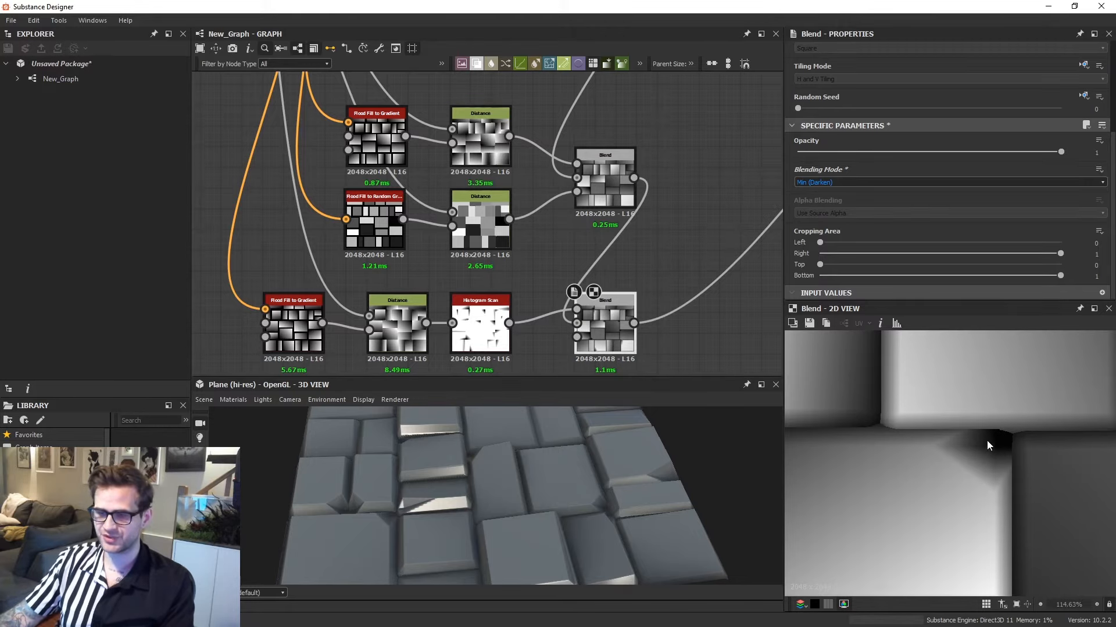
Compare the outputs of the Multiply Blend, Min (Darken) Blend and Histogram Scan around a tile corner in 2D.
scroll(619, 313, "up", 1)
double_click(616, 165)
left_click(604, 320)
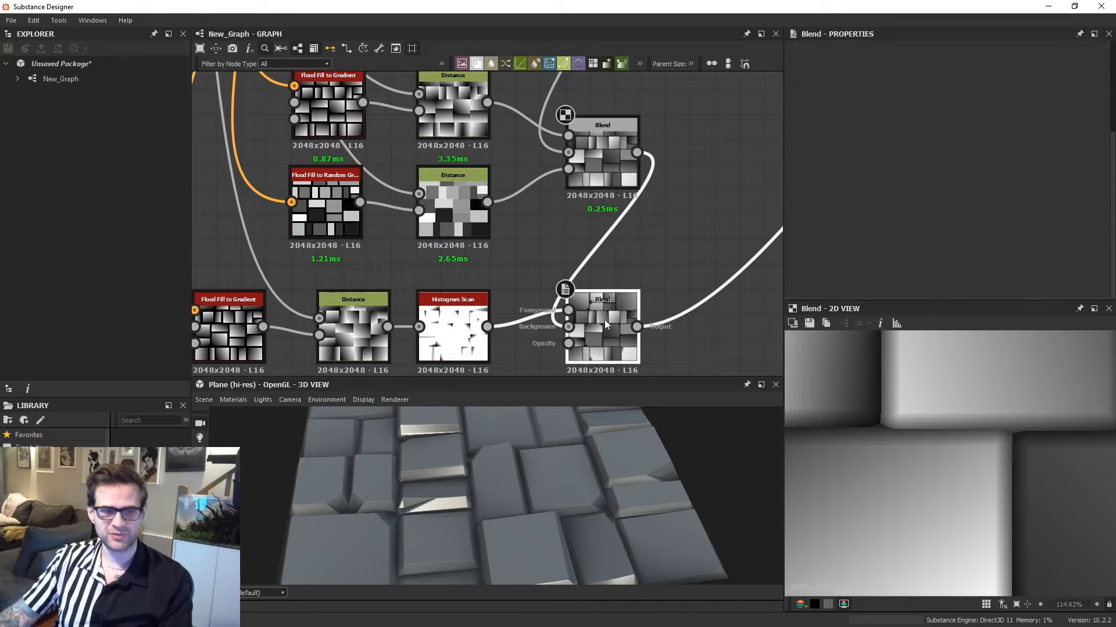
double_click(604, 321)
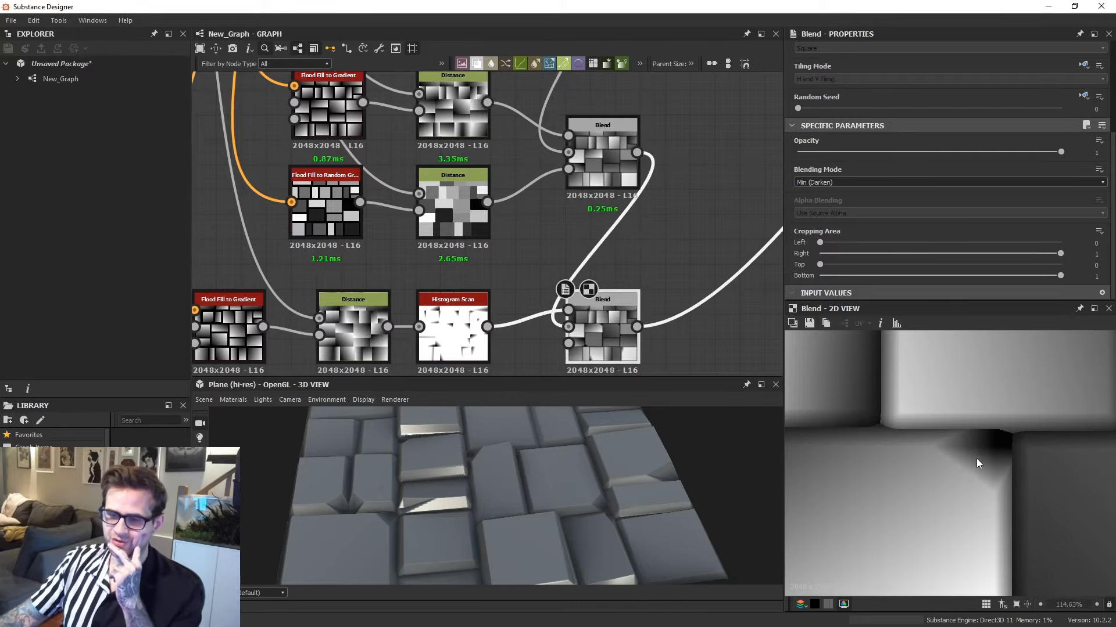
double_click(453, 331)
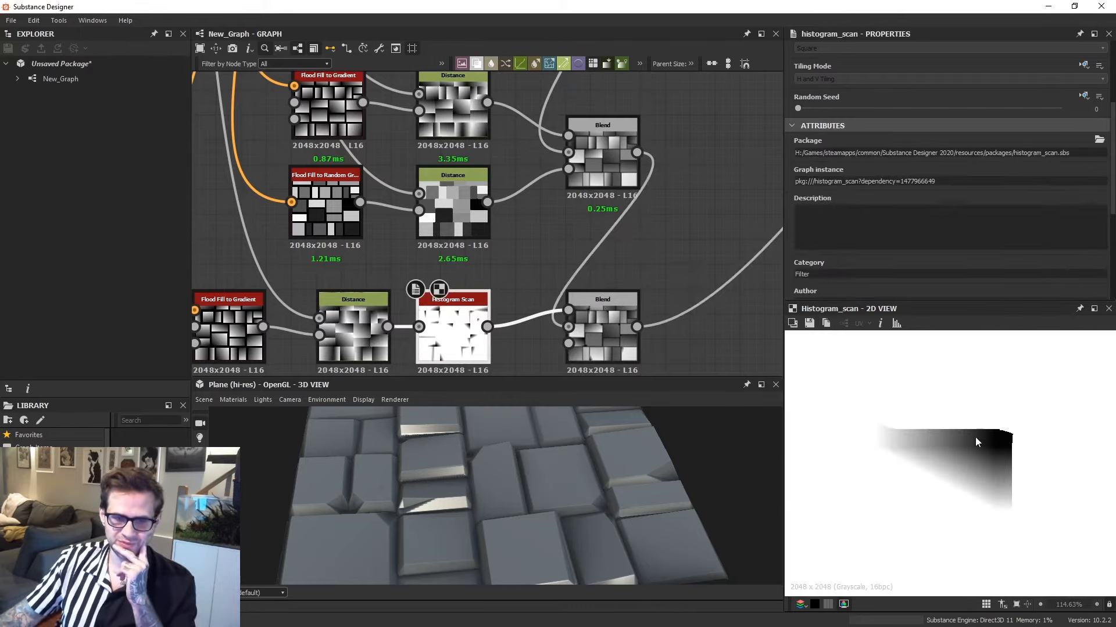
double_click(611, 164)
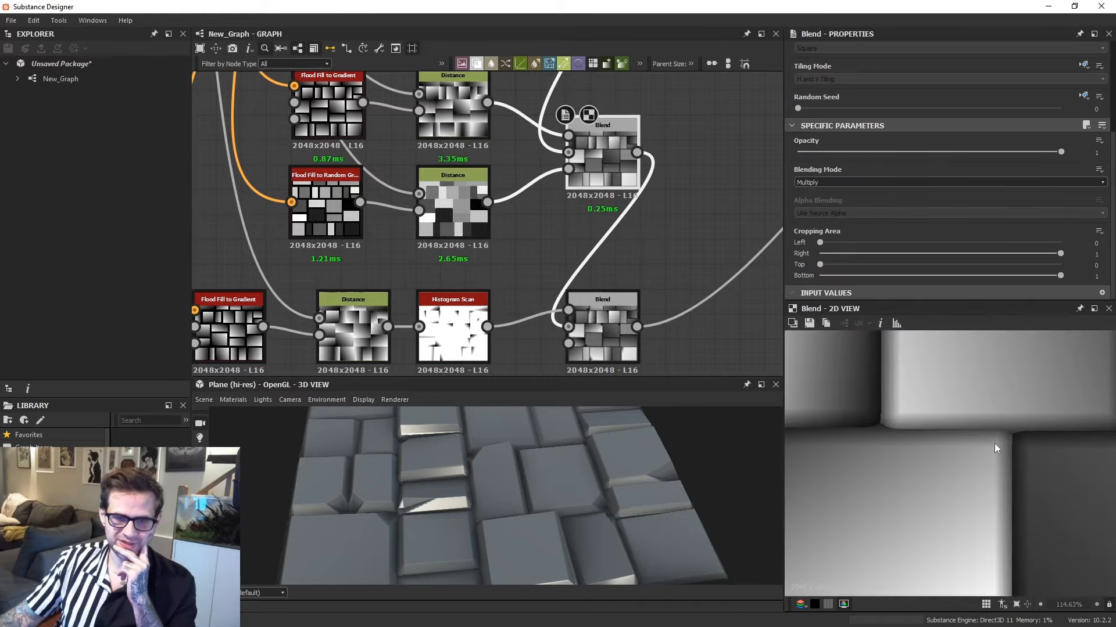
scroll(991, 436, "down", 5)
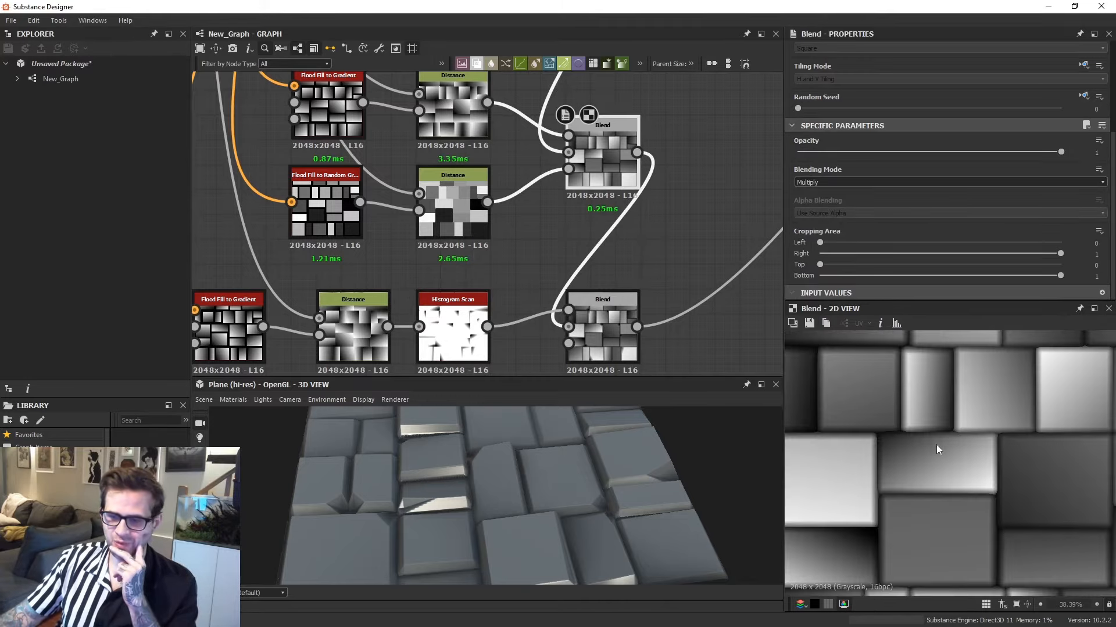
Preview the first row's Blend and examine its tile edges up close in 2D.
middle_click_drag(643, 173, 638, 232)
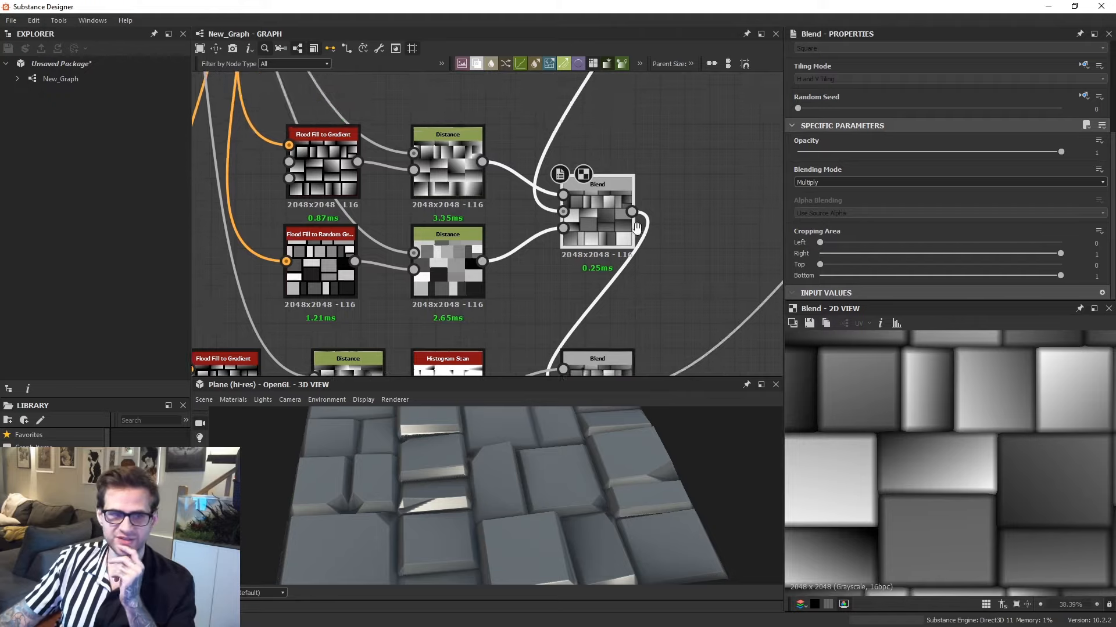
scroll(638, 232, "down", 1)
middle_click_drag(613, 163, 603, 347)
double_click(607, 152)
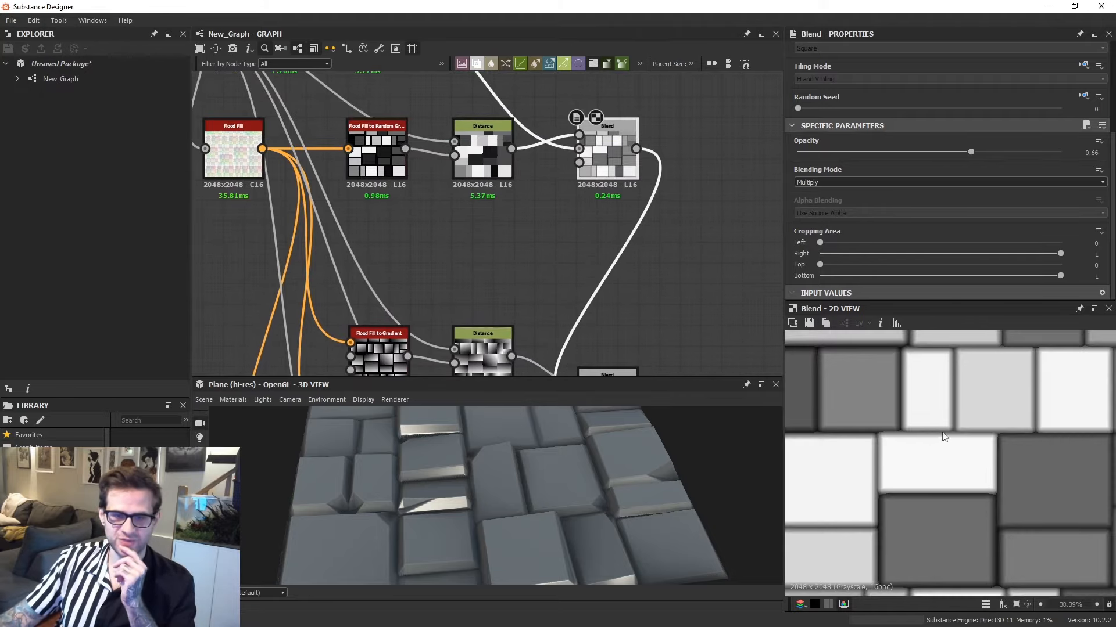
scroll(992, 443, "up", 4)
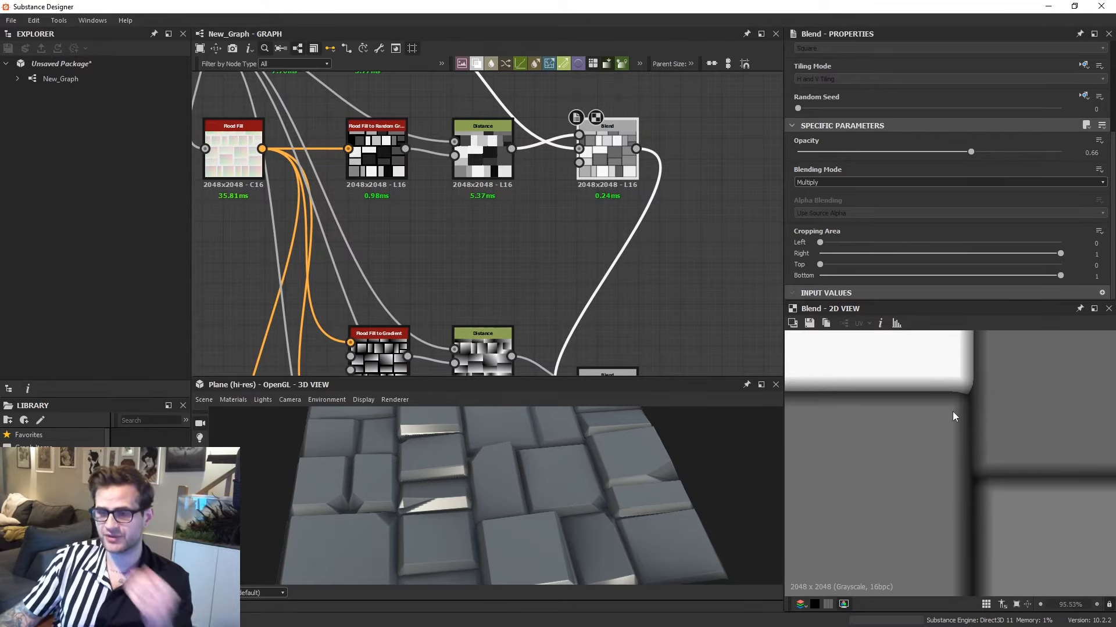
Reroute the outgoing height connection from the Min (Darken) Blend back to the second Blend.
scroll(693, 299, "down", 7)
middle_click_drag(693, 298, 674, 229)
scroll(630, 269, "up", 5)
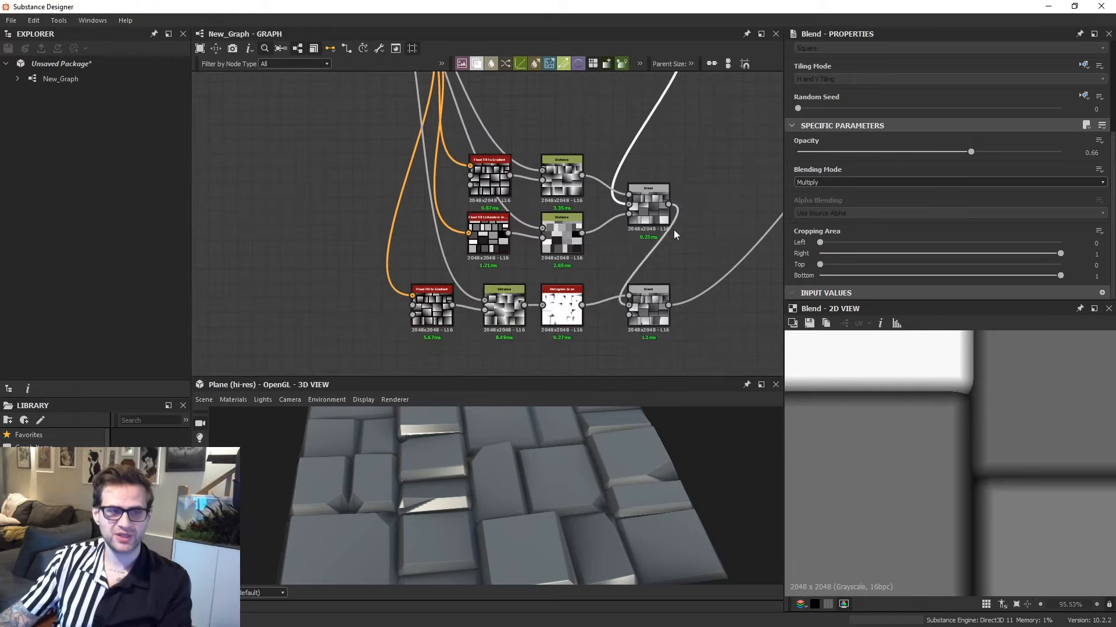
left_click_drag(637, 325, 645, 326)
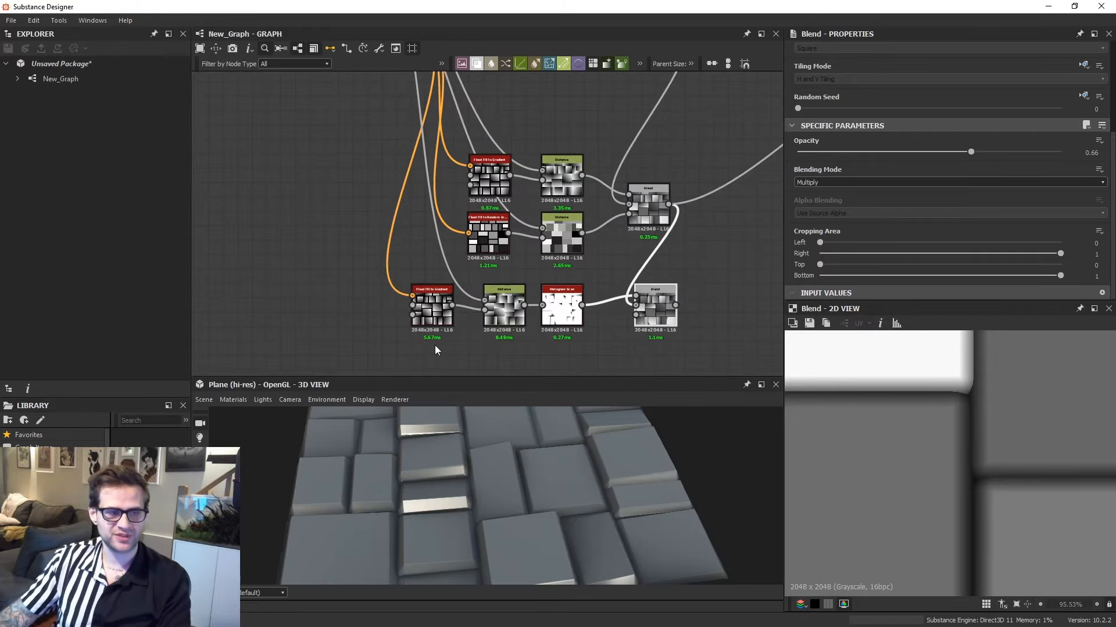
Move the Flood Fill to Gradient, Distance, Histogram Scan and Blend branch directly above the first Flood Fill to Random Grayscale branch.
left_click_drag(435, 350, 659, 183)
middle_click_drag(655, 199, 609, 351)
left_click_drag(620, 332, 604, 221)
scroll(598, 266, "down", 4)
scroll(617, 194, "up", 1)
middle_click_drag(605, 208, 606, 222)
left_click_drag(402, 180, 503, 145)
scroll(478, 194, "up", 2)
left_click_drag(459, 198, 658, 213)
left_click(659, 185)
scroll(658, 205, "up", 3)
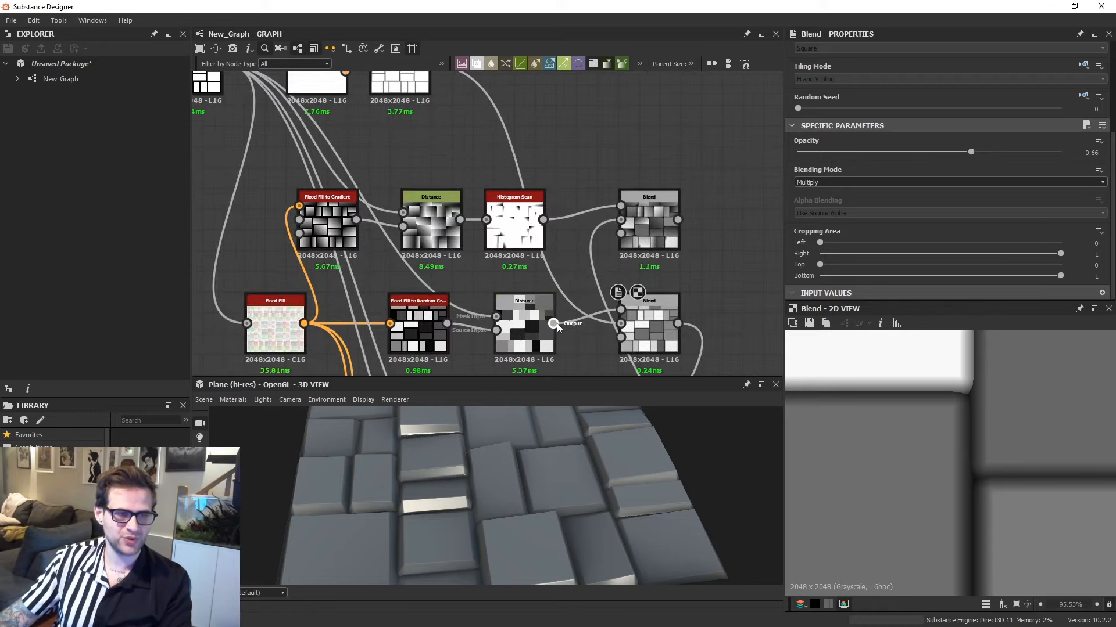
Connect Auto Levels to the moved gradient branch's Blend and feed that Blend into the Blend of the random grayscale branch below.
middle_click_drag(458, 114, 458, 149)
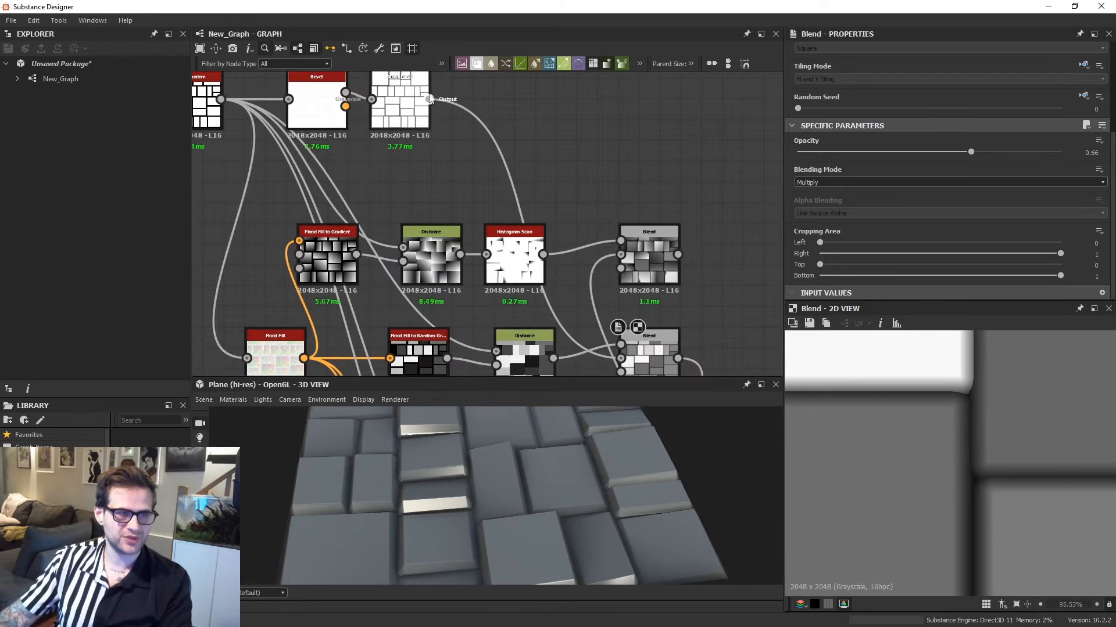
left_click_drag(430, 99, 620, 254)
double_click(644, 258)
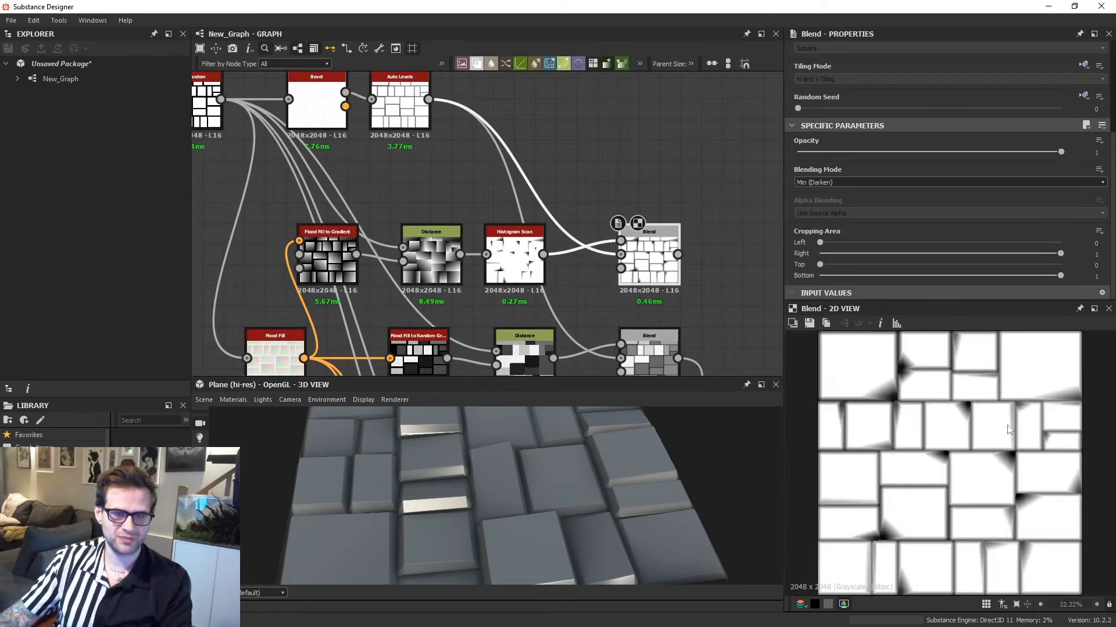
scroll(1009, 429, "up", 3)
middle_click_drag(637, 290, 627, 257)
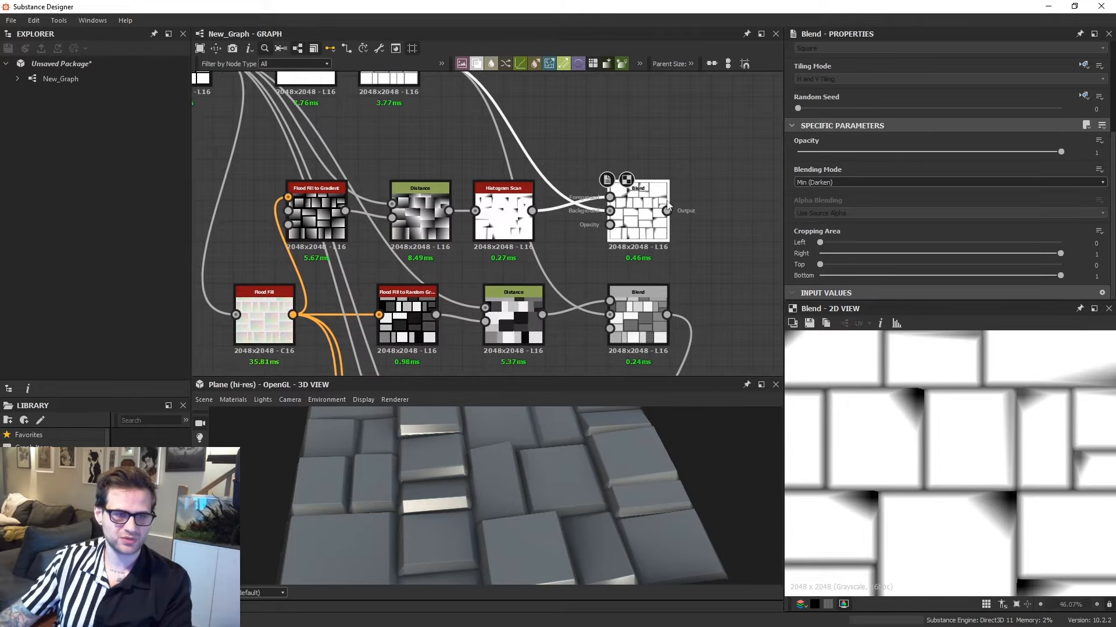
scroll(646, 291, "down", 4)
scroll(625, 256, "up", 5)
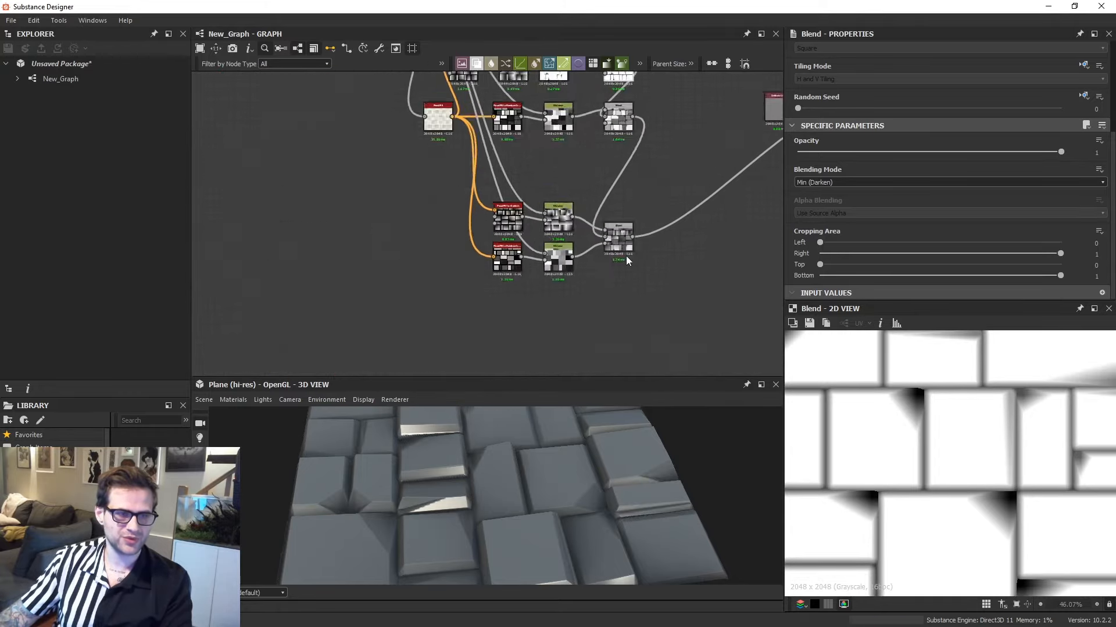
Enlarge the 3D view and examine the slanted stones and the edges between them up close from several angles.
left_click_drag(610, 490, 595, 451)
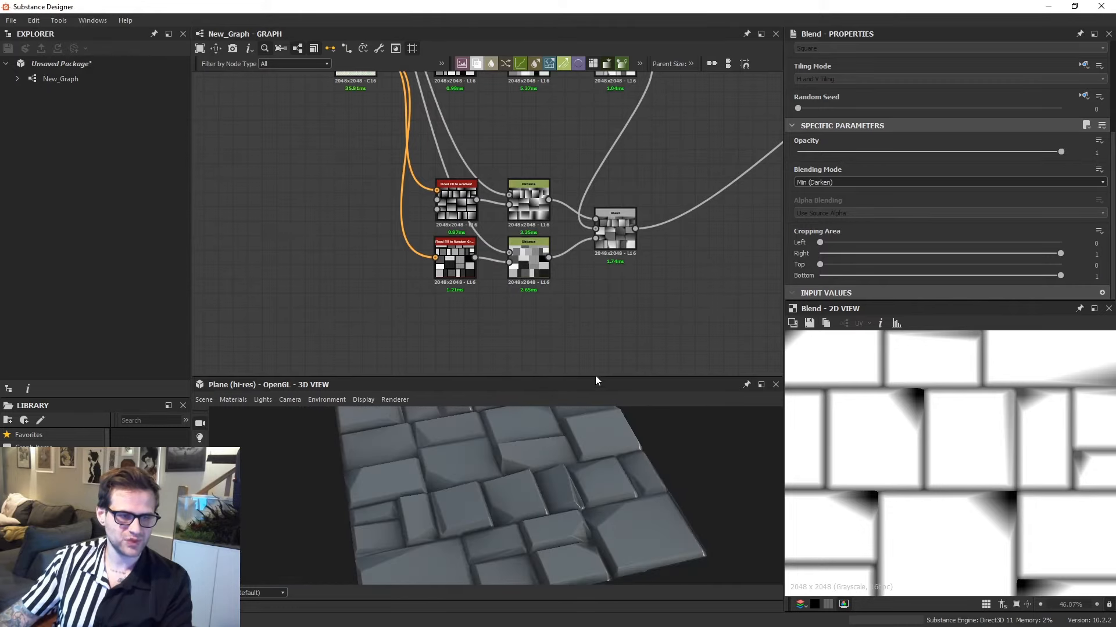
left_click_drag(595, 379, 483, 393)
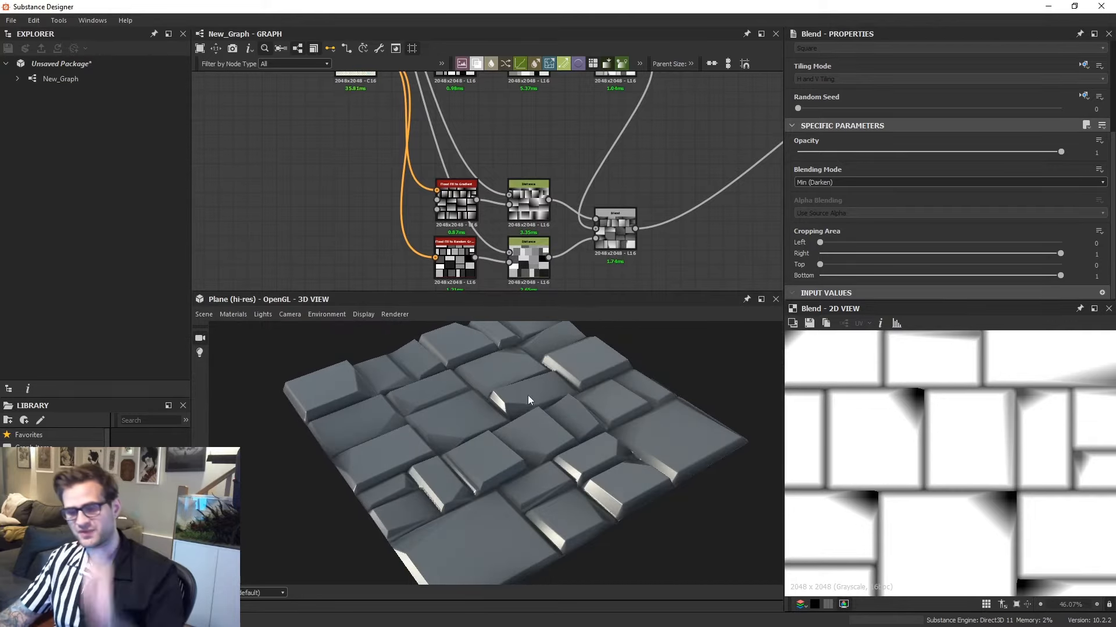
scroll(524, 448, "up", 10)
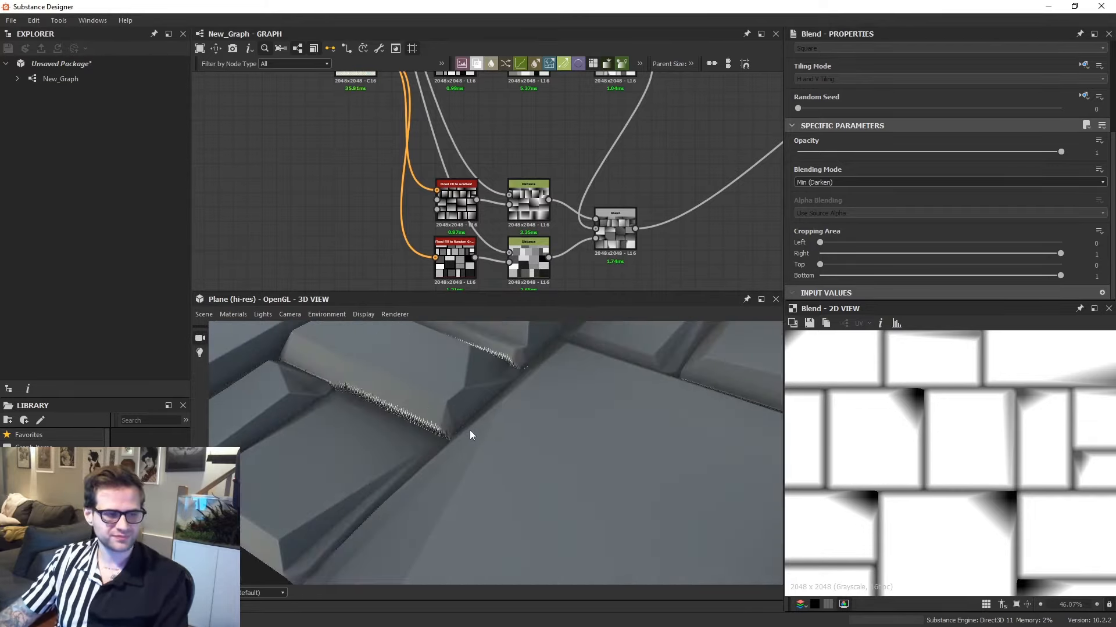
left_click_drag(495, 422, 498, 409)
middle_click_drag(507, 409, 504, 427)
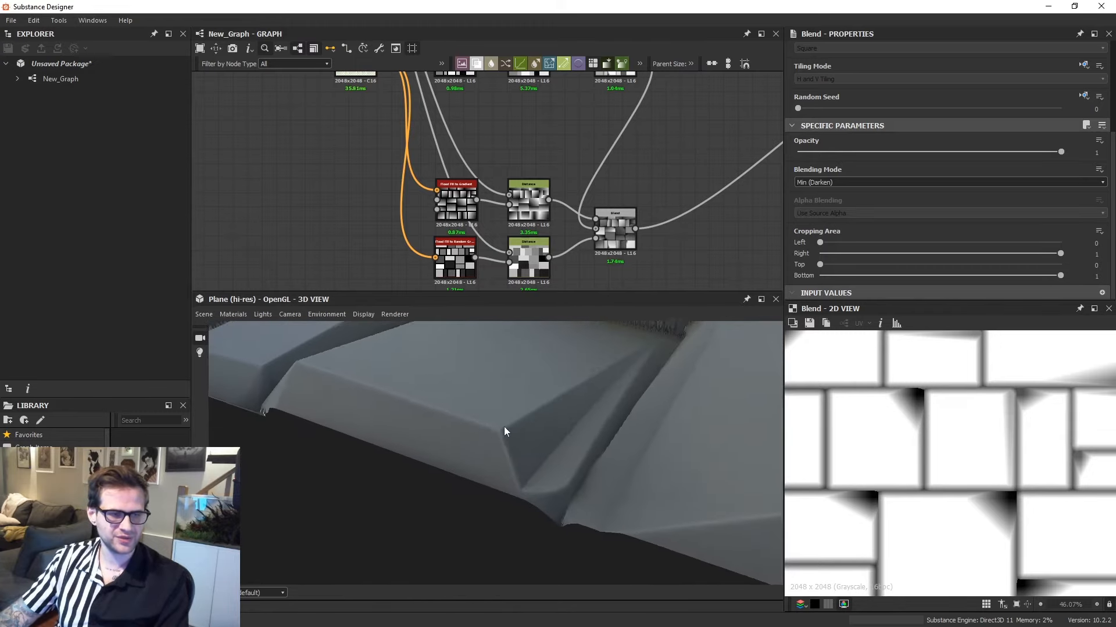
right_click_drag(504, 426, 599, 427)
mouse_move(599, 430)
left_mouse_down()
mouse_move(600, 477)
mouse_move(555, 459)
mouse_move(629, 445)
mouse_move(577, 446)
mouse_move(556, 469)
mouse_move(551, 423)
left_mouse_up()
scroll(566, 144, "up", 1)
Preview the random grayscale Distance, the Histogram Scan and the gradient branch's Distance outputs and examine their tile borders.
middle_click_drag(565, 144, 537, 299)
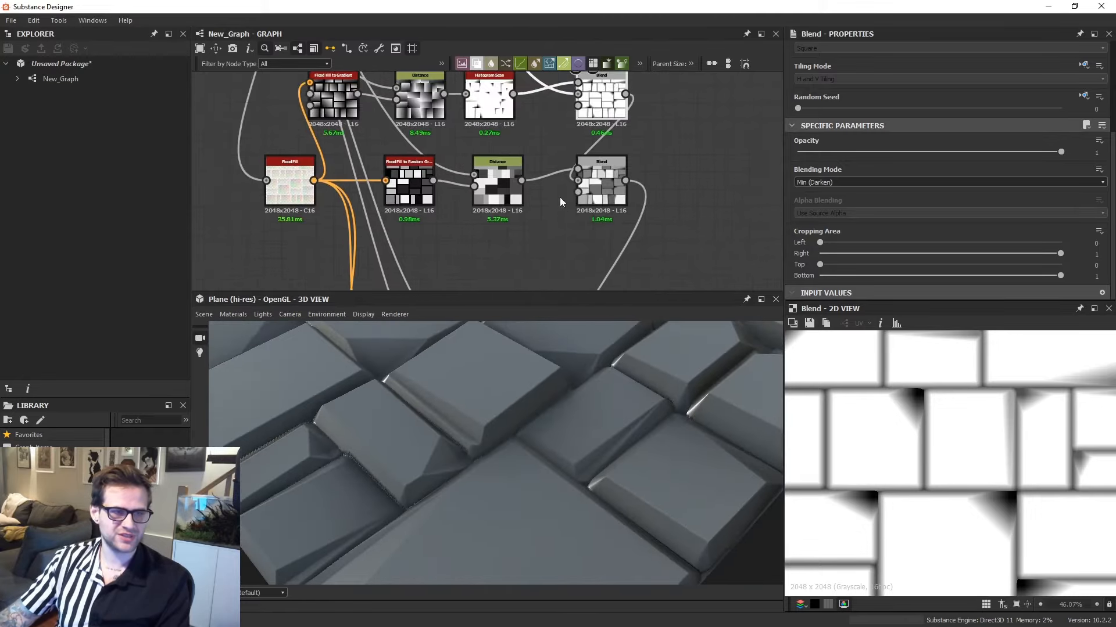
double_click(495, 177)
scroll(490, 139, "up", 1)
double_click(489, 98)
scroll(908, 414, "up", 10)
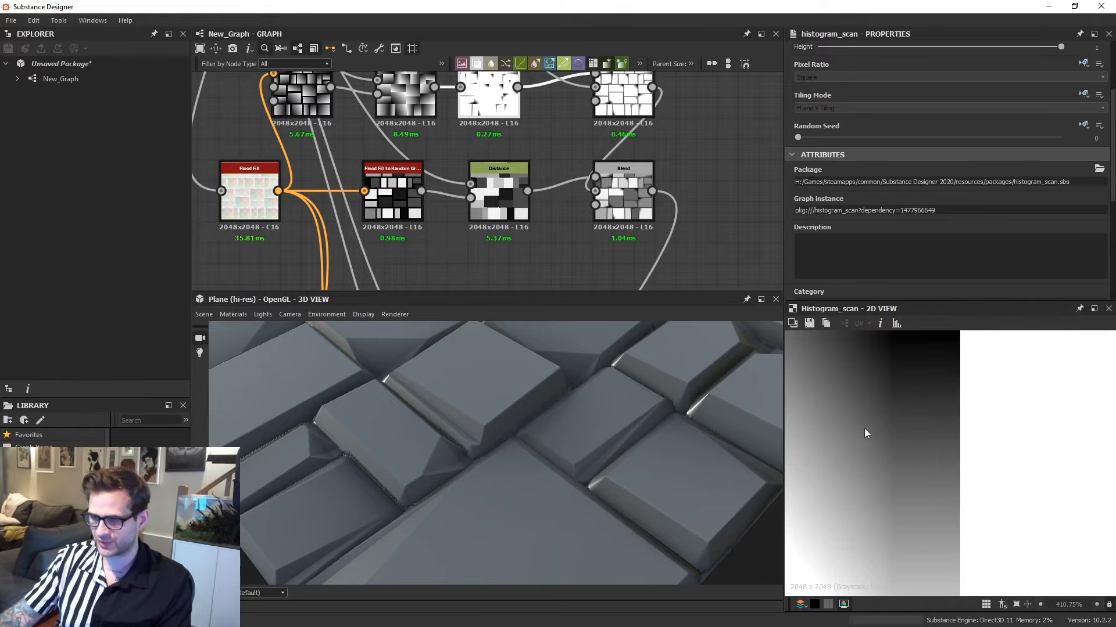
middle_click_drag(434, 81, 433, 118)
scroll(433, 119, "up", 1)
double_click(401, 130)
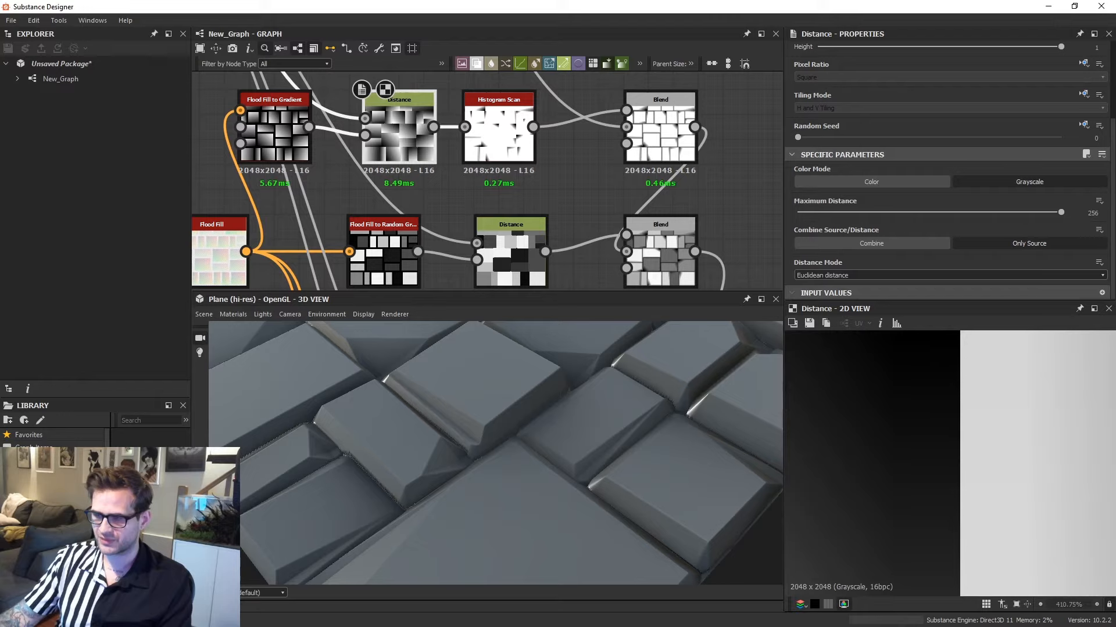
Try a Maximum Distance of 0 on the gradient branch's Distance node and restore it to 256.
left_click_drag(935, 215, 759, 207)
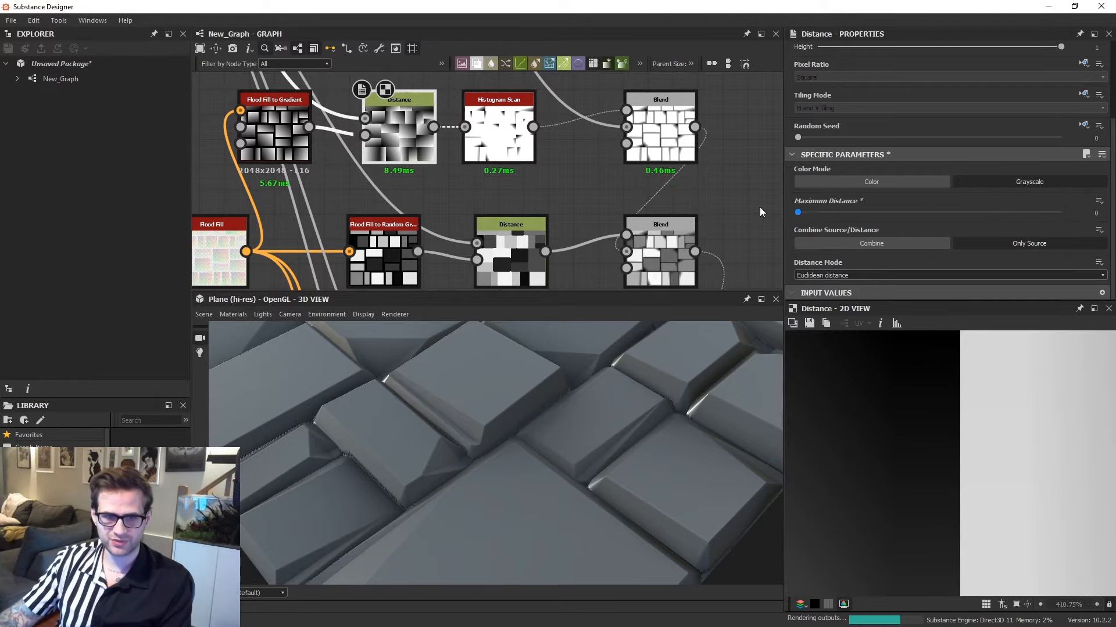
scroll(901, 463, "up", 2)
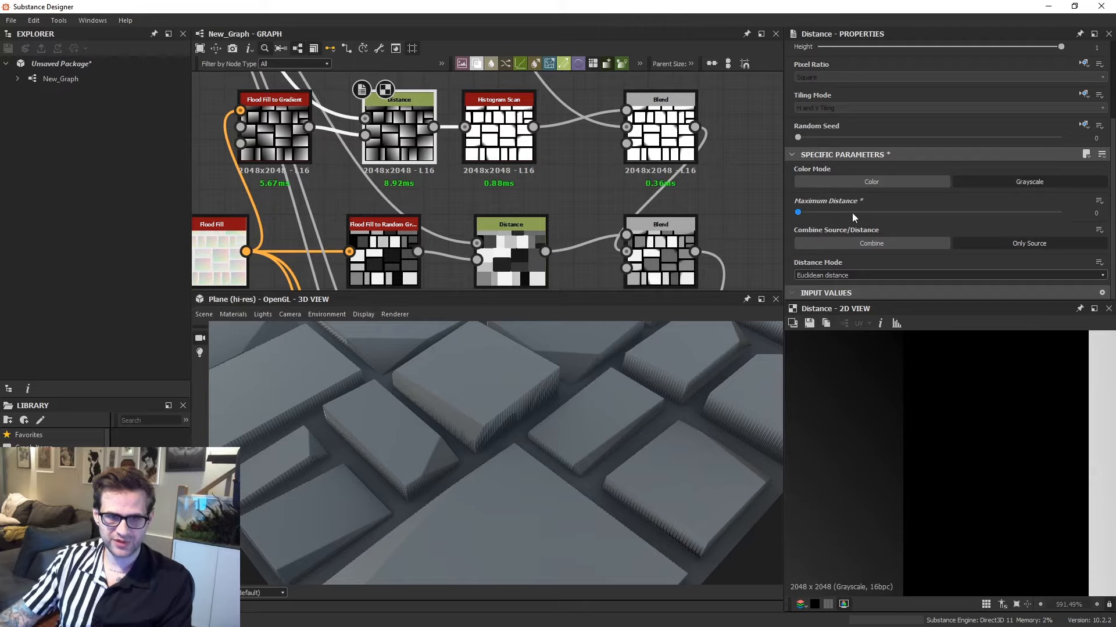
left_click_drag(852, 212, 1064, 213)
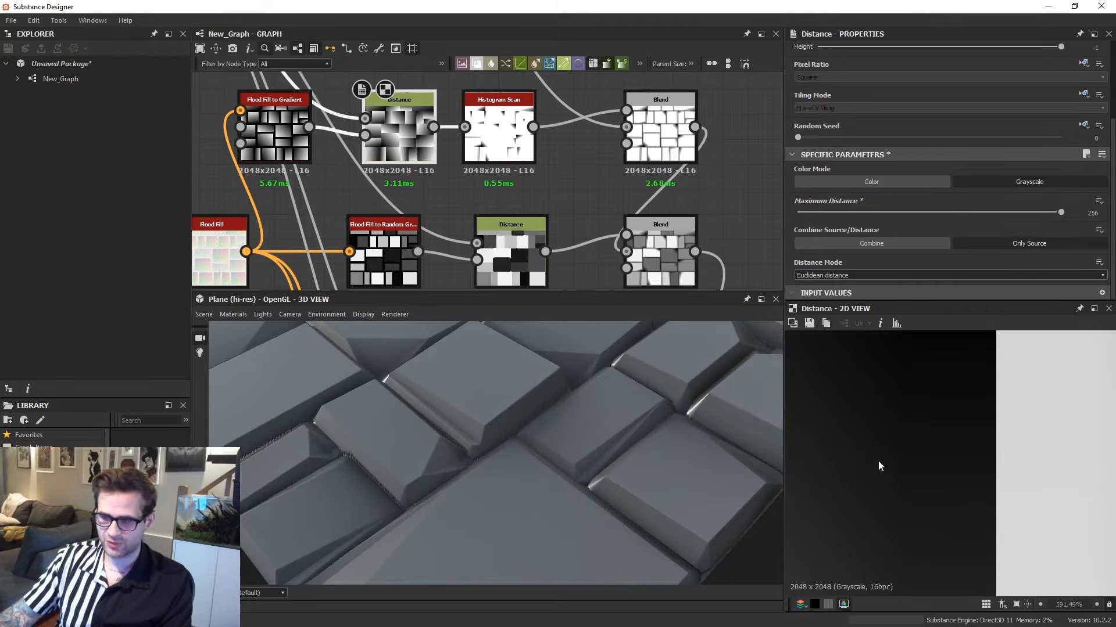
scroll(881, 465, "down", 4)
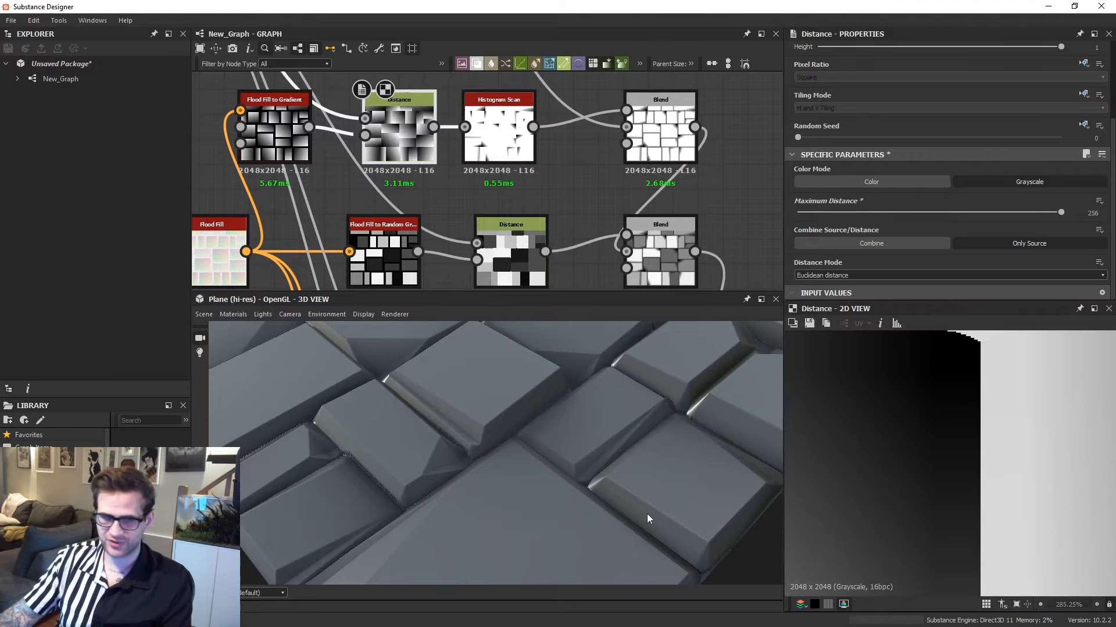
Inspect the jagged lower edges of the stones up close in the 3D view.
scroll(507, 448, "up", 5)
left_click_drag(506, 448, 573, 448)
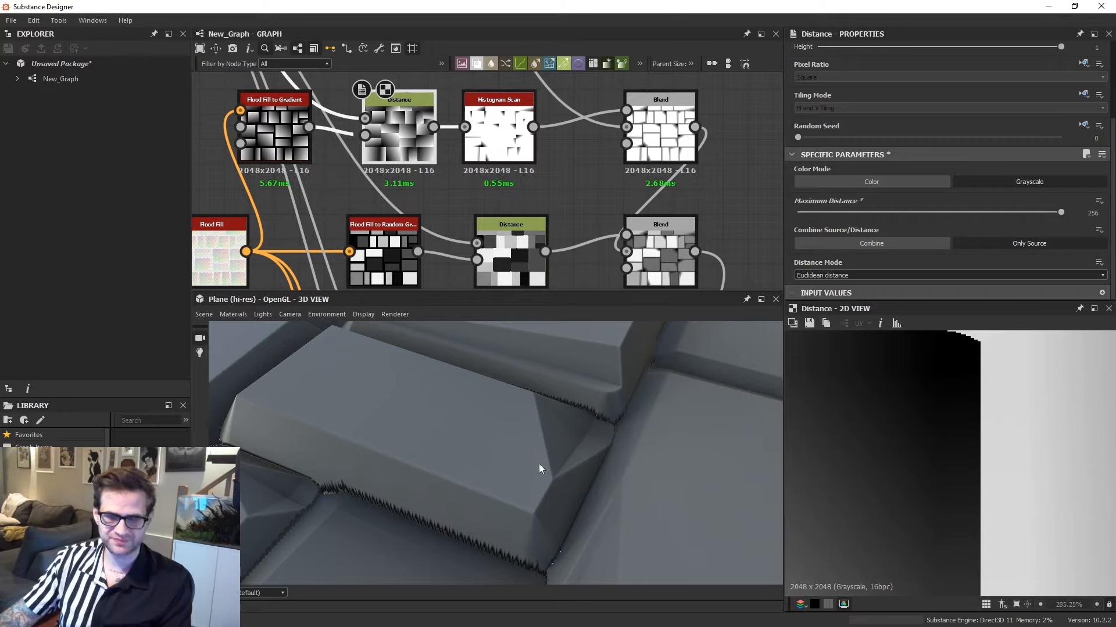
scroll(465, 192, "down", 2)
scroll(373, 201, "down", 2)
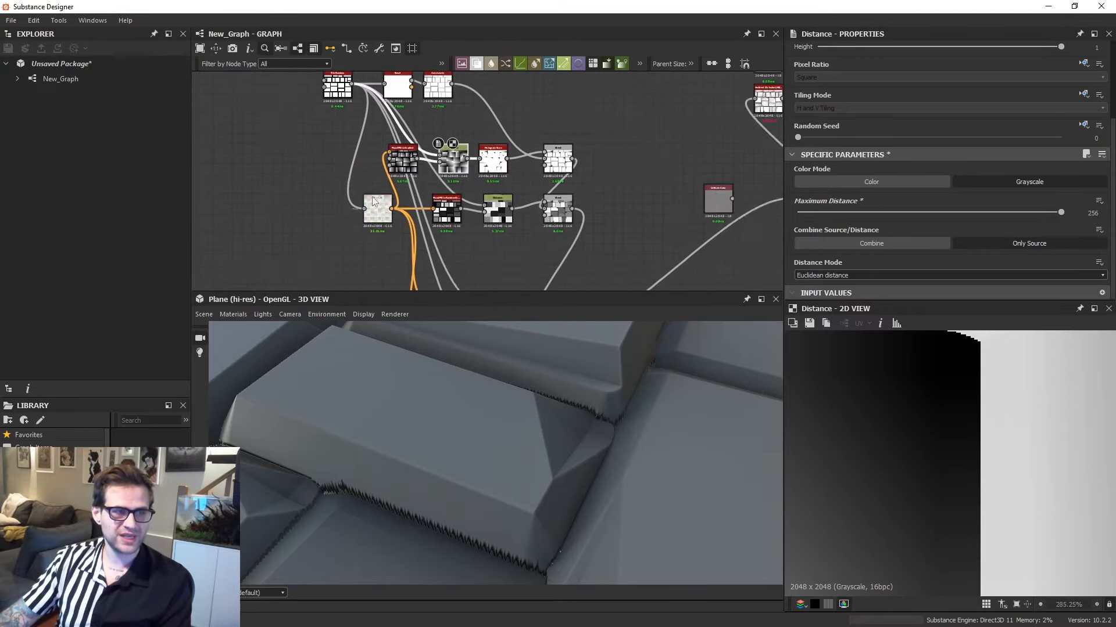
Move the Tile Random node farther away from the Bevel node and preview the Flood Fill output at the tile borders.
middle_click_drag(372, 197, 439, 212)
left_click_drag(402, 101, 322, 100)
double_click(454, 228)
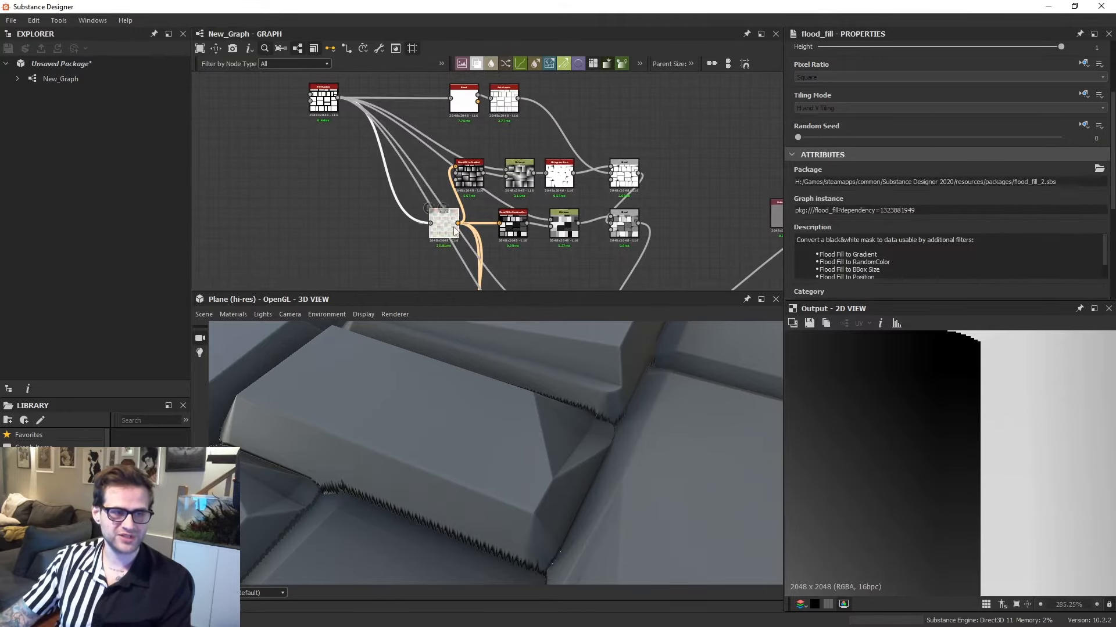
scroll(946, 429, "down", 3)
scroll(944, 418, "up", 4)
middle_click_drag(962, 384, 962, 450)
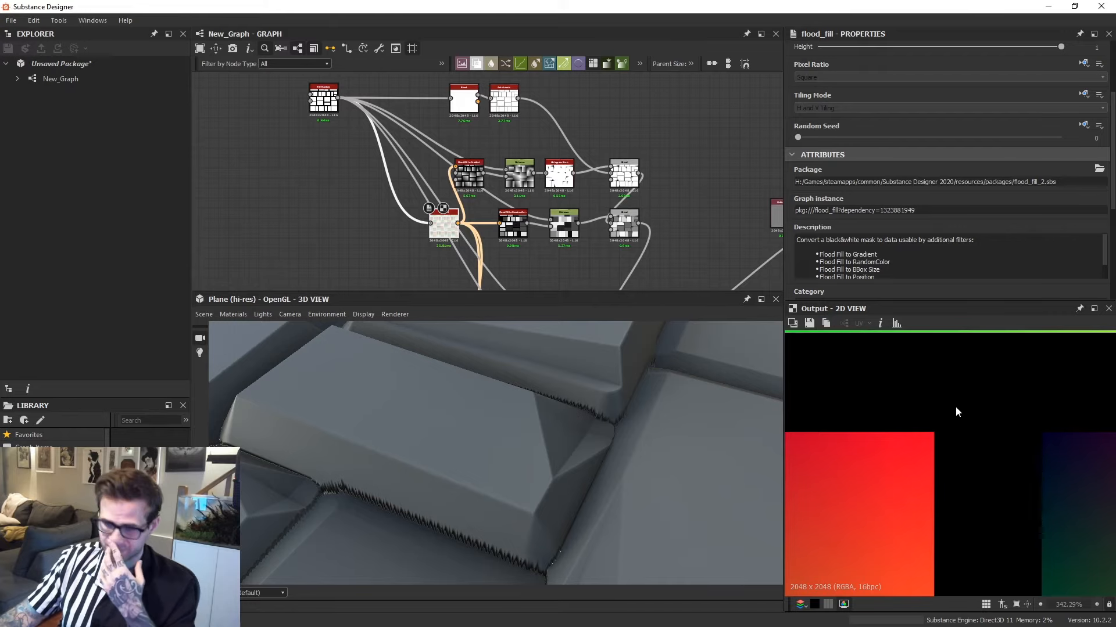
Preview the Tile Random node, duplicate it, and place the copy below the original, beside the Flood Fill node.
middle_click_drag(472, 106, 518, 149)
scroll(374, 152, "up", 1)
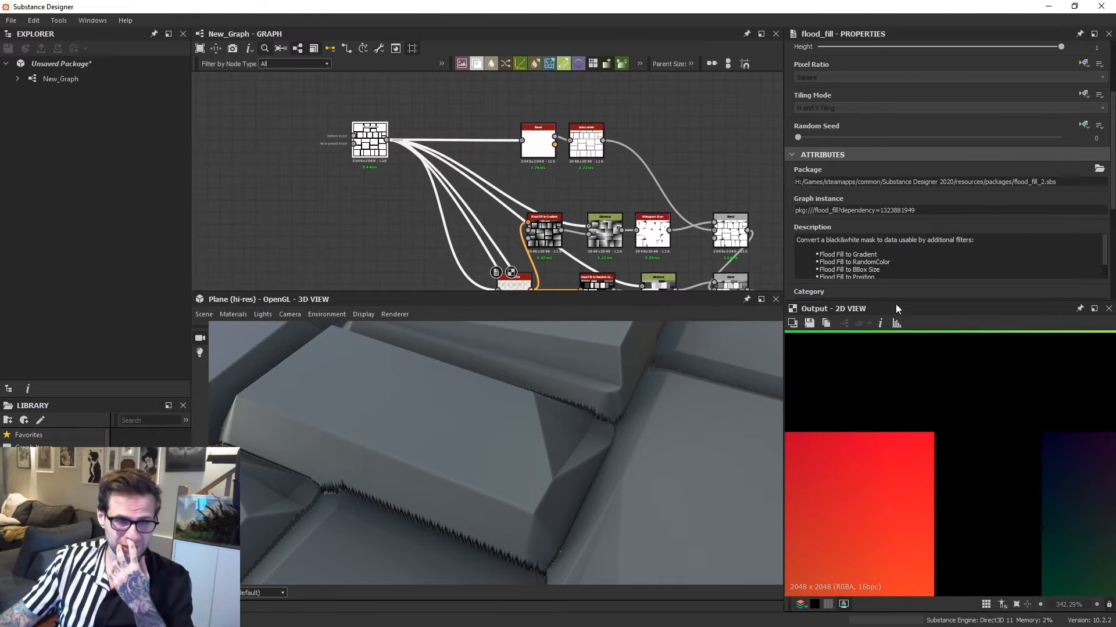
scroll(929, 413, "down", 10)
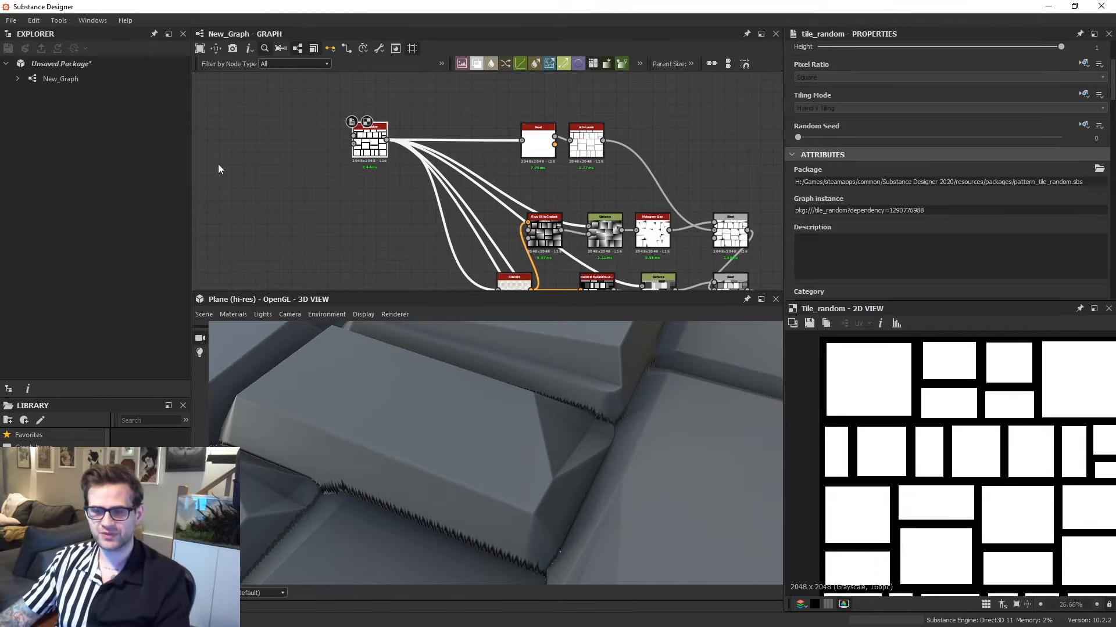
left_click(61, 79)
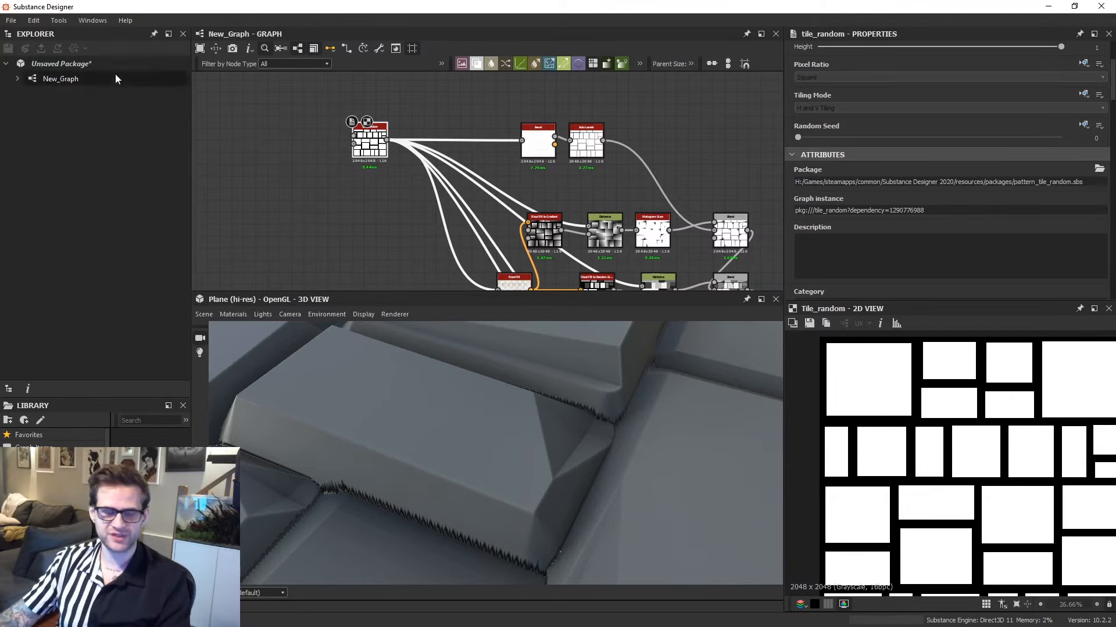
left_click_drag(369, 139, 365, 128)
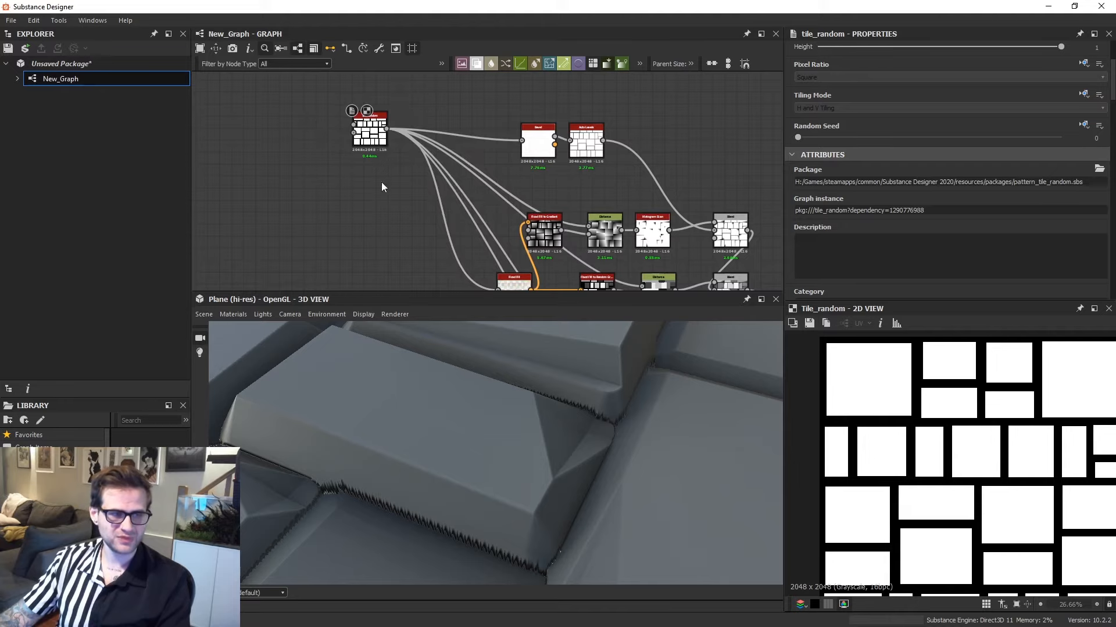
key("ctrl+v")
left_click_drag(487, 181, 369, 242)
middle_click_drag(453, 234, 457, 163)
Set Scale Random to 0 in the Shape settings of the copied Tile Random node.
scroll(859, 186, "down", 4)
scroll(858, 186, "down", 10)
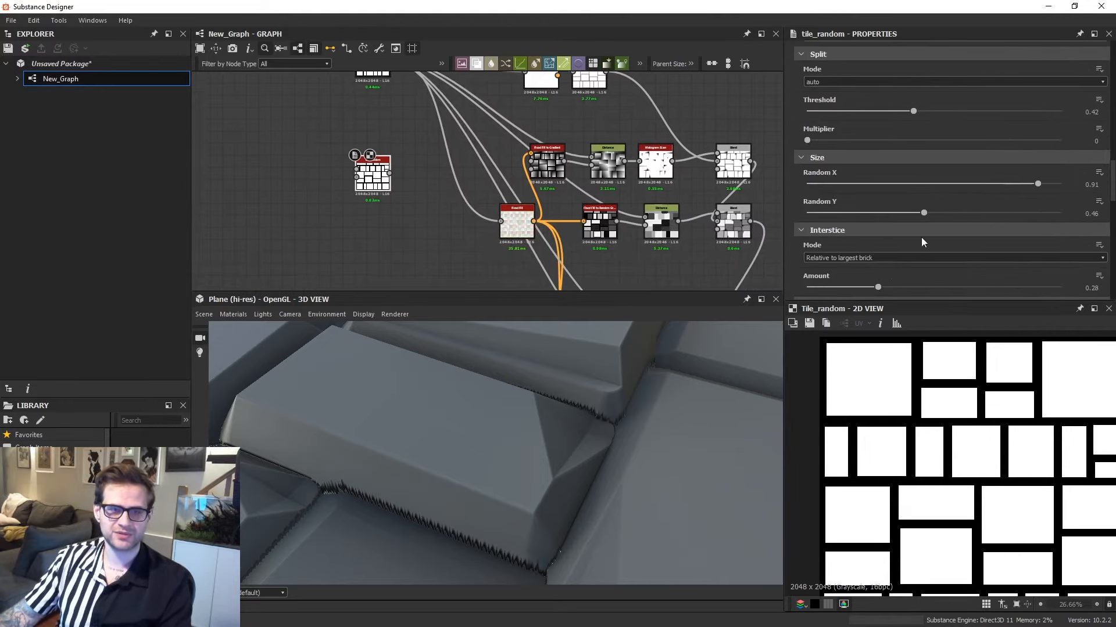
scroll(941, 247, "down", 1)
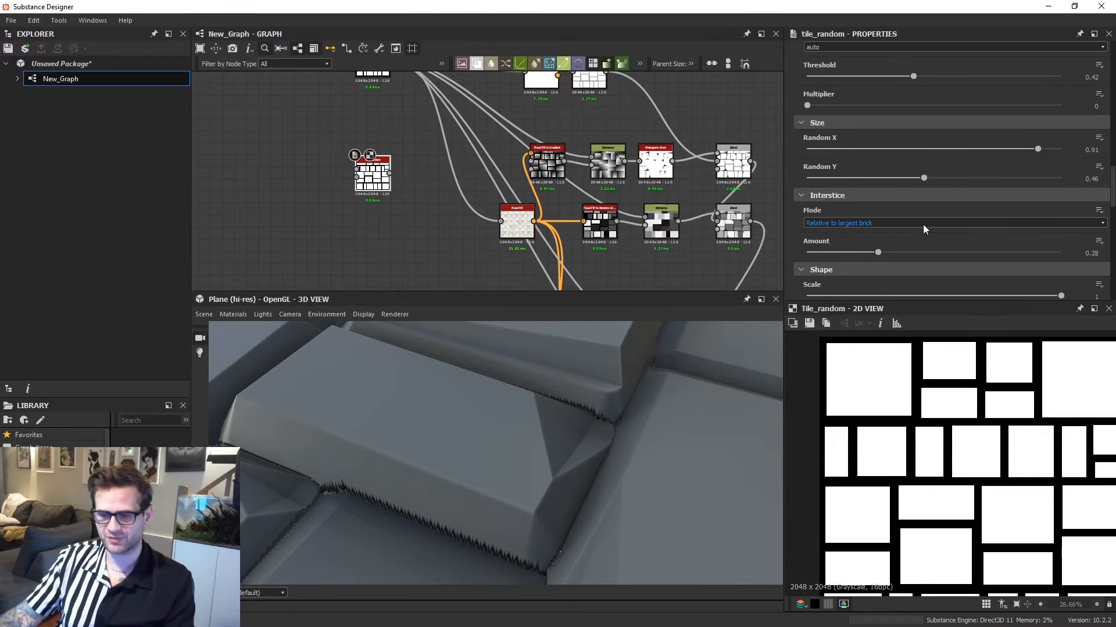
scroll(900, 224, "down", 2)
scroll(880, 104, "up", 3)
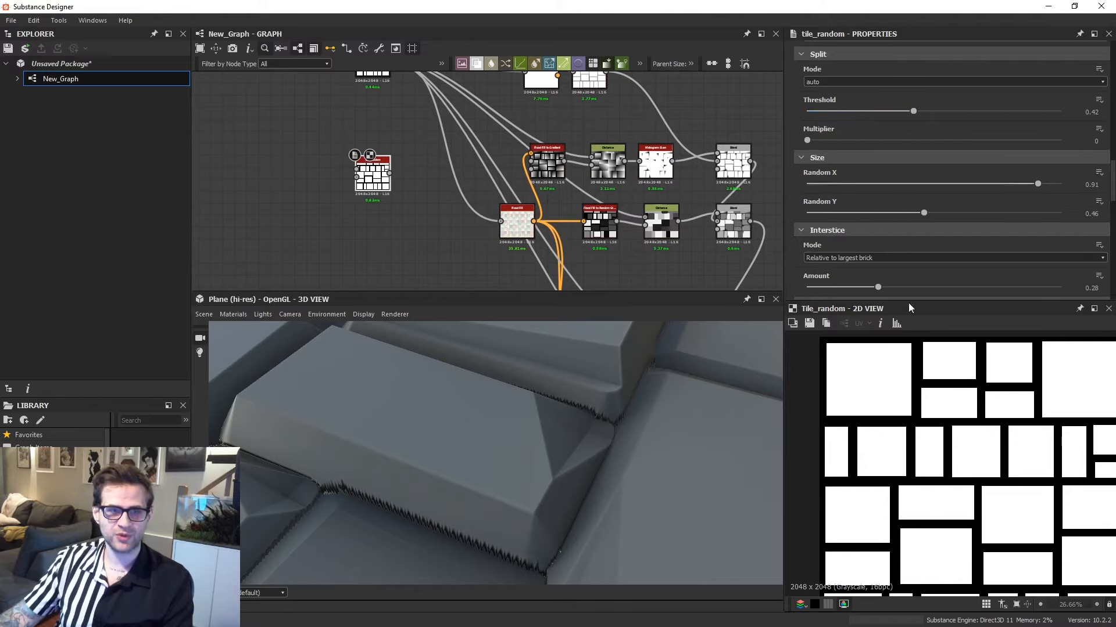
scroll(946, 223, "down", 5)
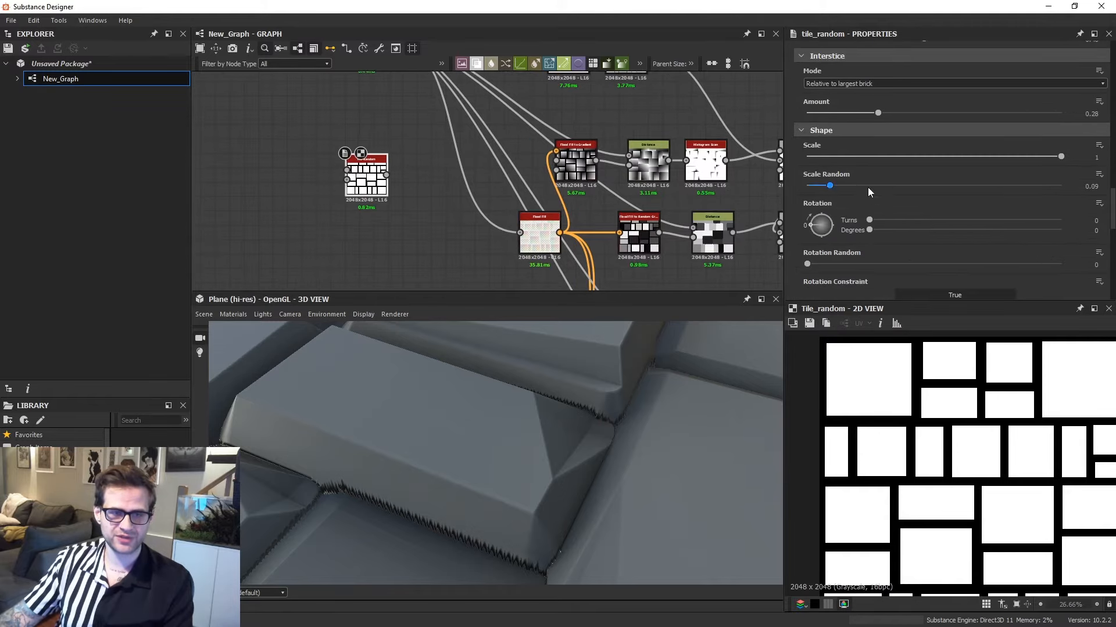
left_click_drag(829, 186, 802, 186)
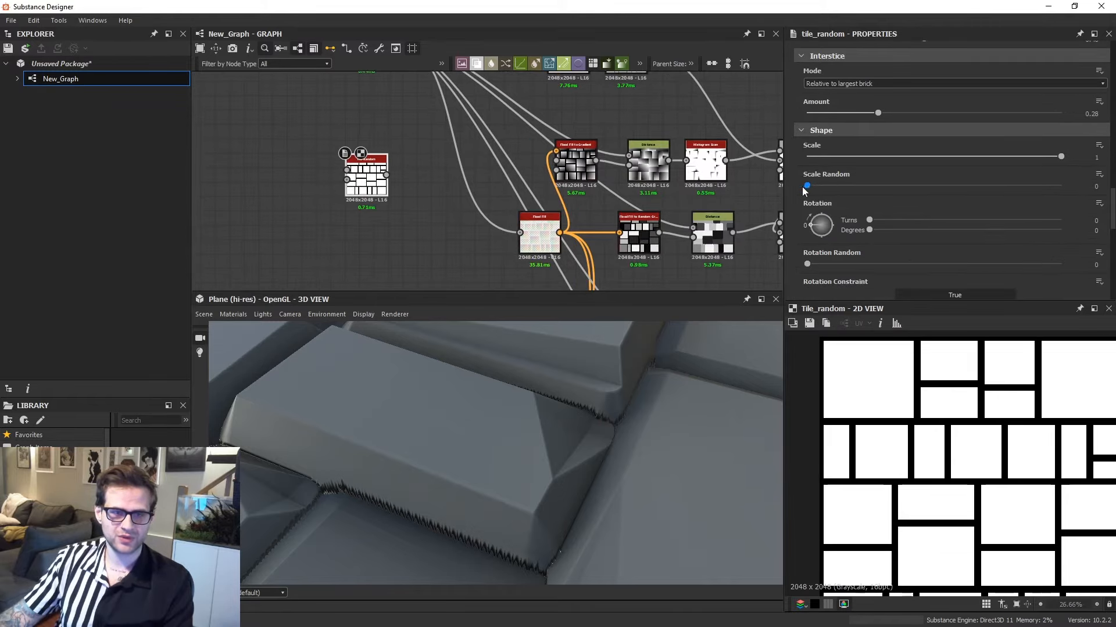
Enter a Scale of 1.2 for the copied Tile Random and reduce it until thin gaps separate the tiles.
double_click(1067, 159)
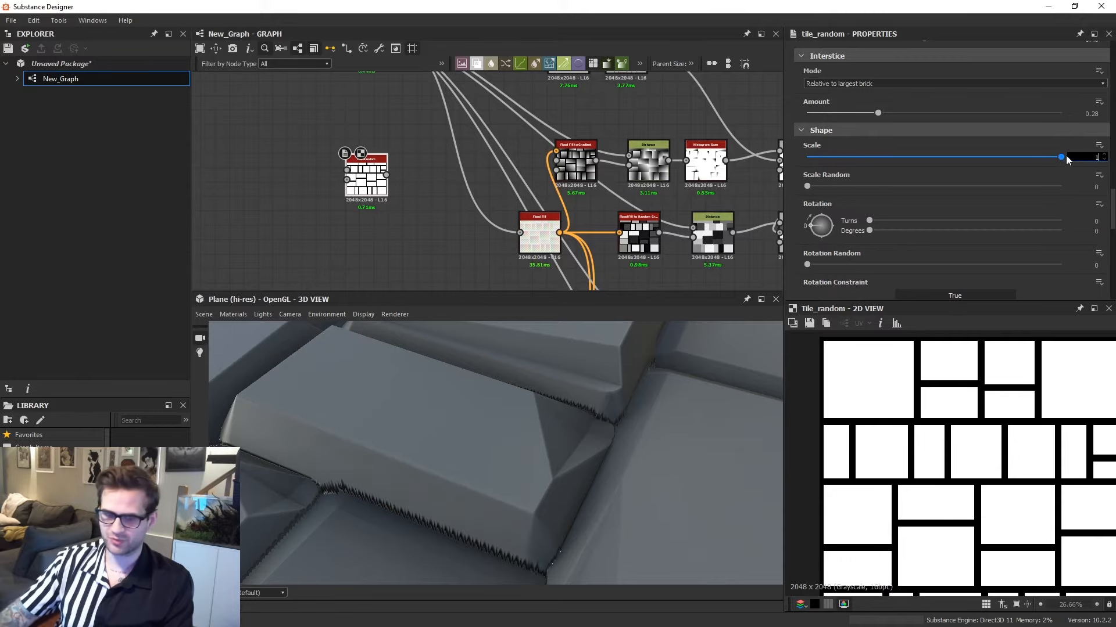
type("1.2")
key("Return")
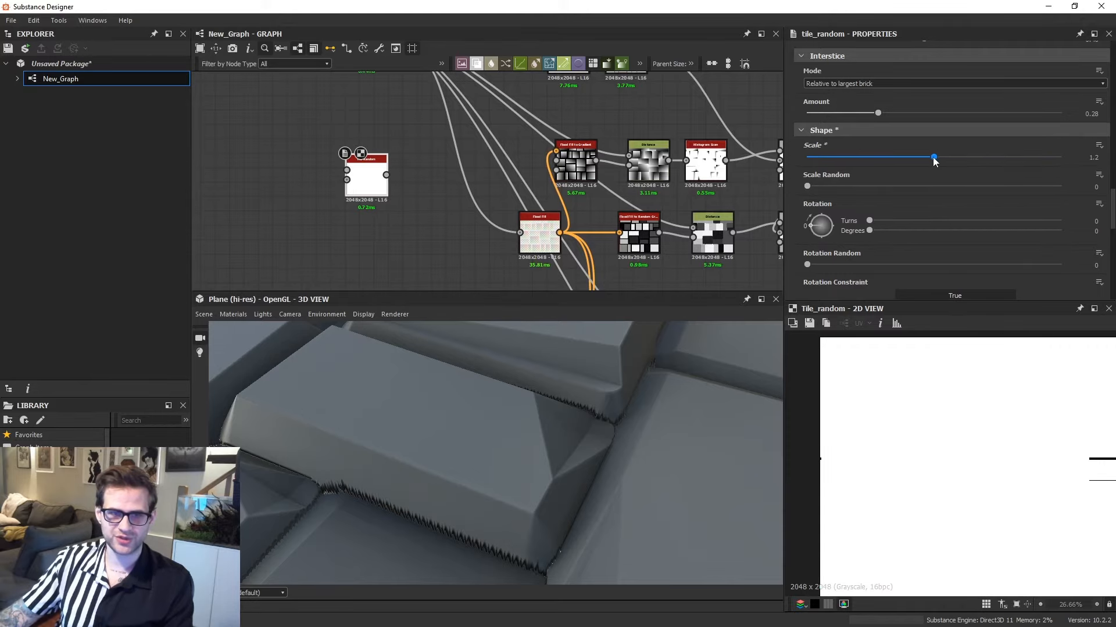
left_click_drag(932, 157, 921, 162)
Reroute the Flood Fill and Distance inputs to the copied Tile Random, keeping the original Tile Random connected to Bevel.
left_click_drag(385, 177, 520, 233)
middle_click_drag(457, 115, 476, 188)
left_click_drag(406, 112, 492, 255, "shift")
middle_click_drag(494, 256, 494, 282)
left_click_drag(567, 111, 415, 115)
scroll(630, 416, "down", 3)
Rotate the environment lighting and inspect the stones across the whole plane in the 3D view.
left_click_drag(630, 416, 600, 396)
right_click_drag(601, 396, 656, 398, "ctrl+shift")
left_click_drag(656, 397, 637, 436)
scroll(640, 215, "down", 4)
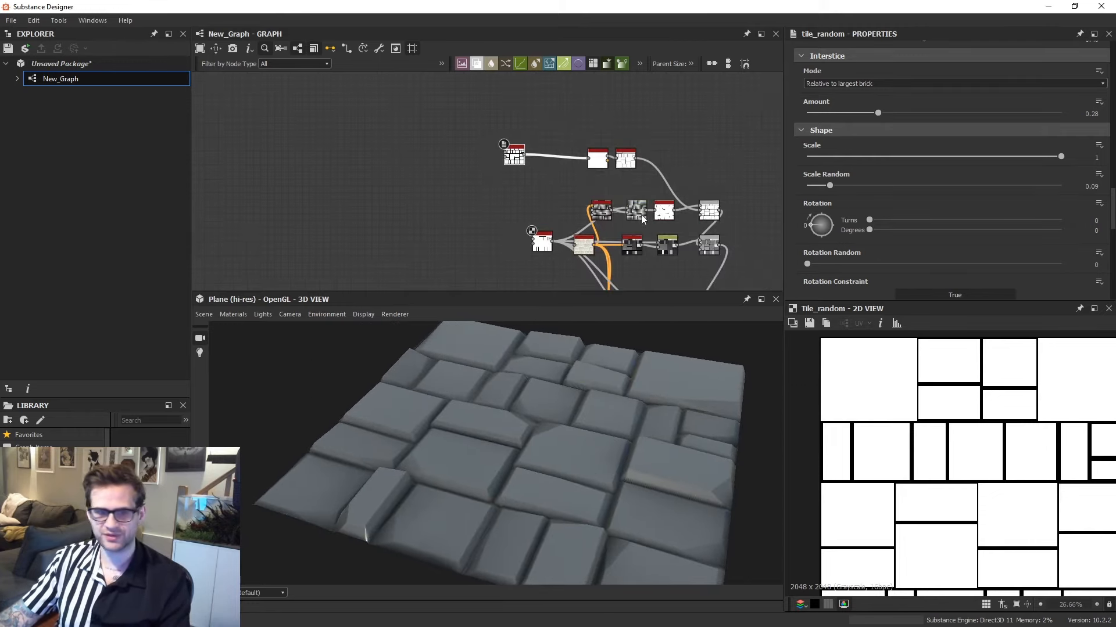
Preview the final Multiply Blend of the height branches and compare it with the stones in the 3D view.
left_click(639, 227)
double_click(640, 227)
middle_click_drag(638, 239, 597, 197)
scroll(674, 458, "up", 3)
left_click_drag(674, 458, 661, 454)
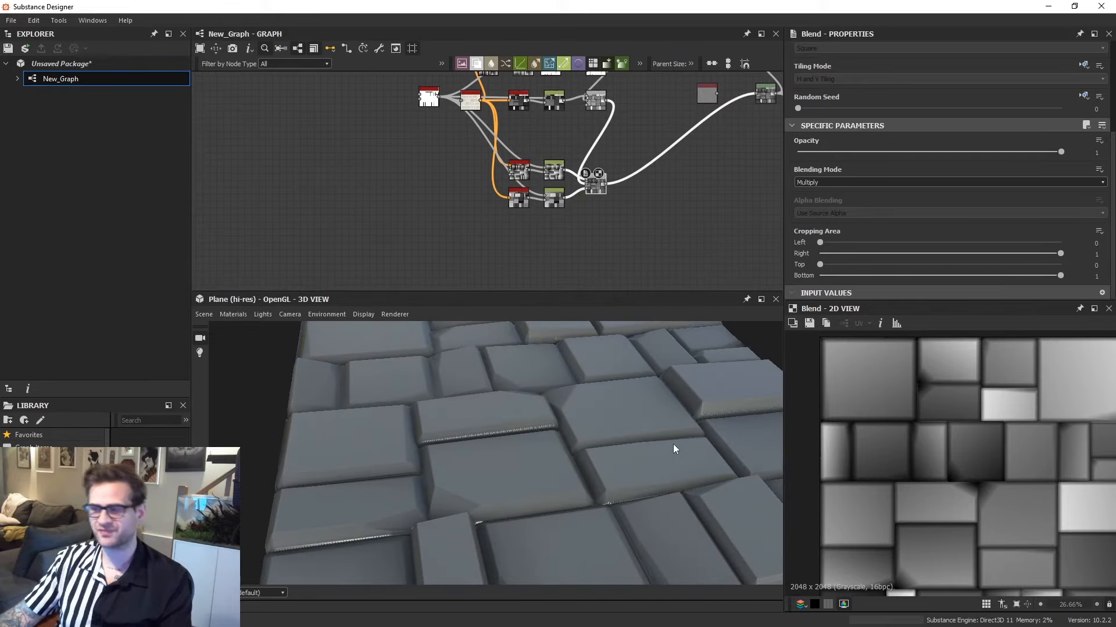
scroll(552, 176, "up", 1)
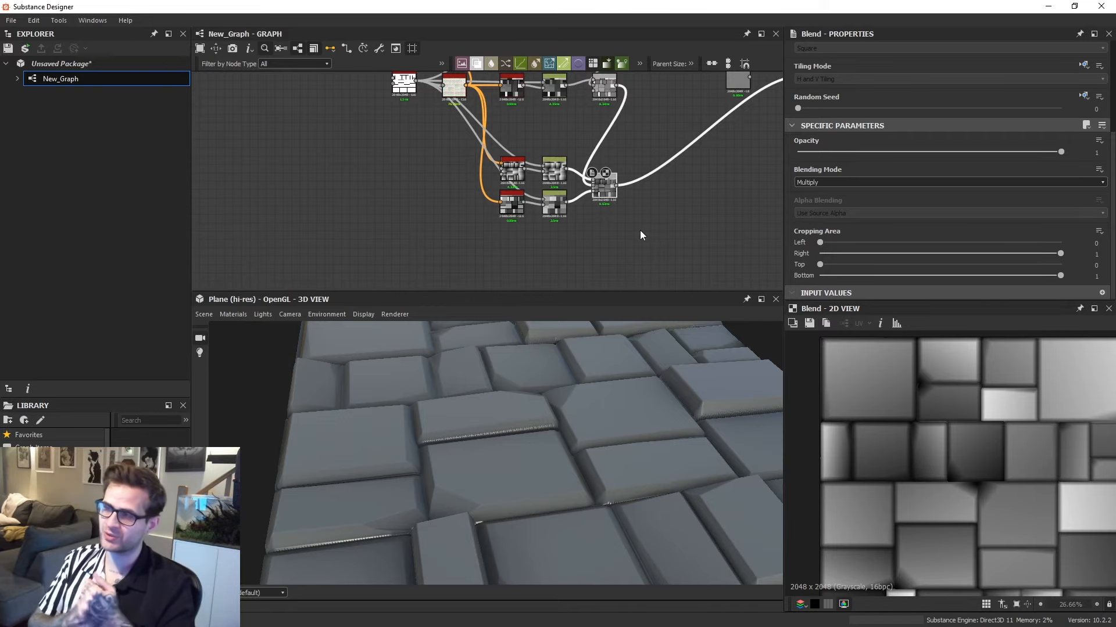
middle_click_drag(710, 183, 623, 235)
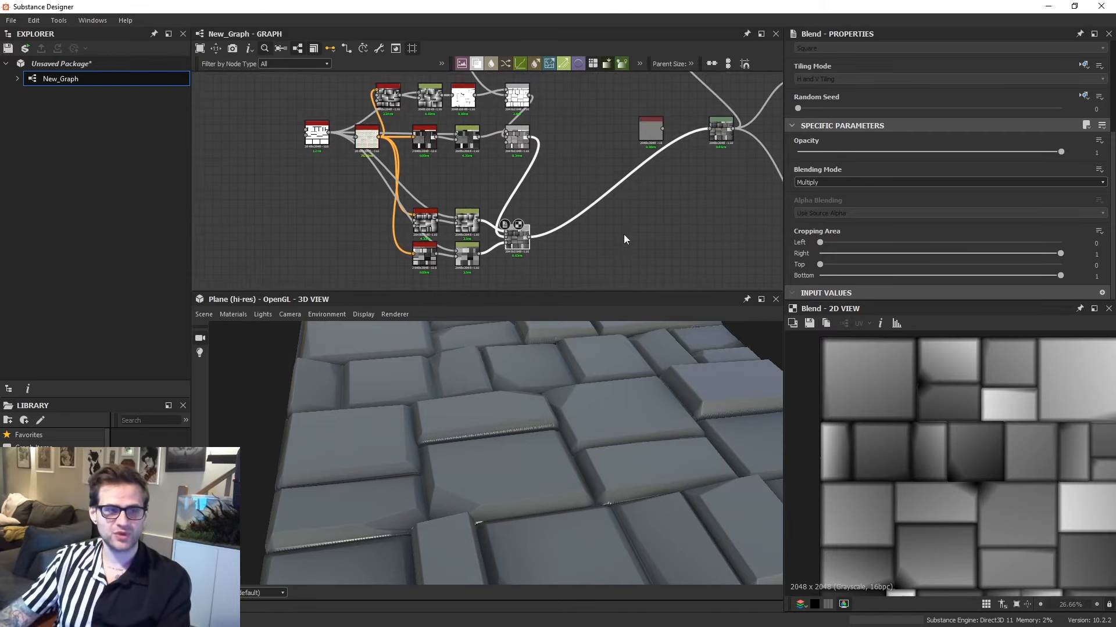
key("space")
type("flood")
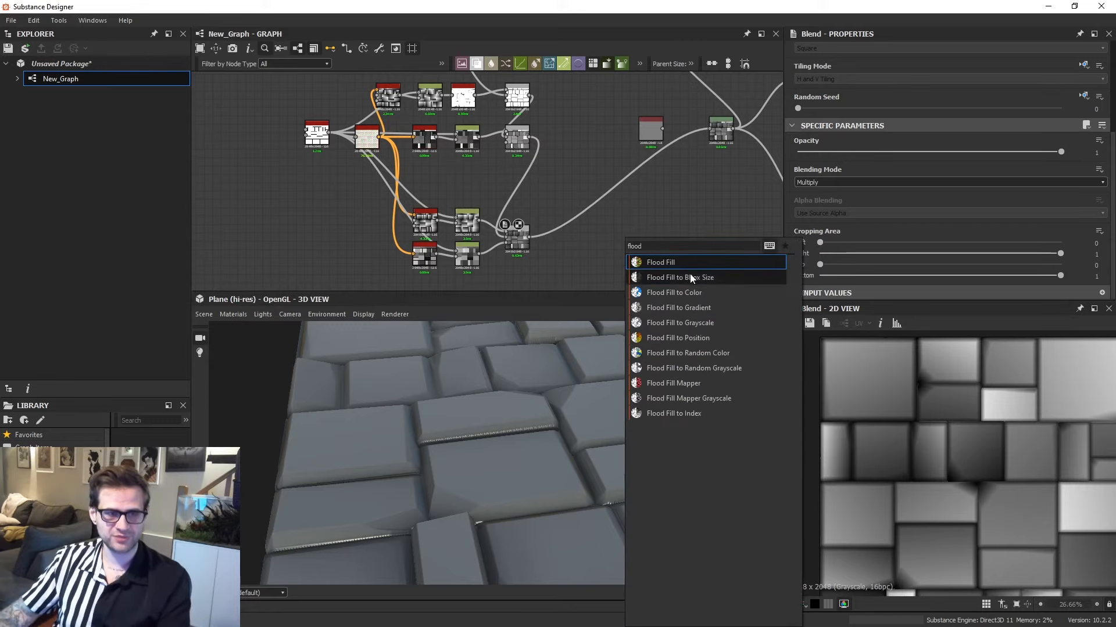
left_click(689, 289)
scroll(648, 241, "up", 2)
left_click_drag(618, 228, 656, 268)
key("Delete")
key("space")
type("flood")
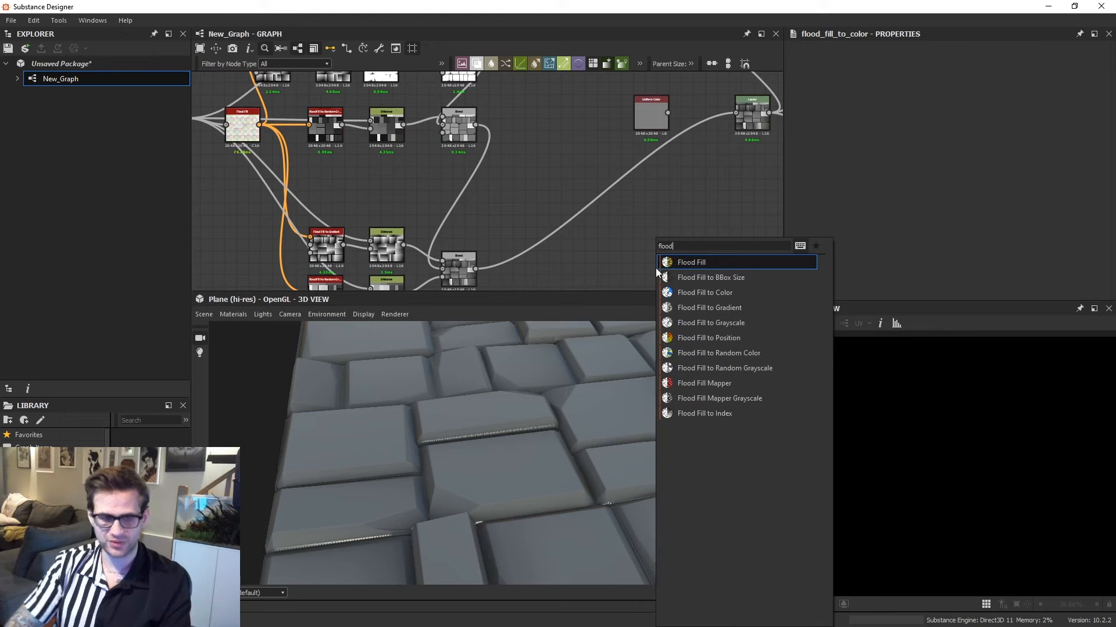
left_click(522, 209)
Preview the upper Blend and the lower Flood Fill to Random Grayscale output to examine their per-tile gray values.
middle_click_drag(532, 240, 576, 224)
middle_click_drag(538, 103, 570, 181)
scroll(570, 181, "up", 1)
double_click(528, 193)
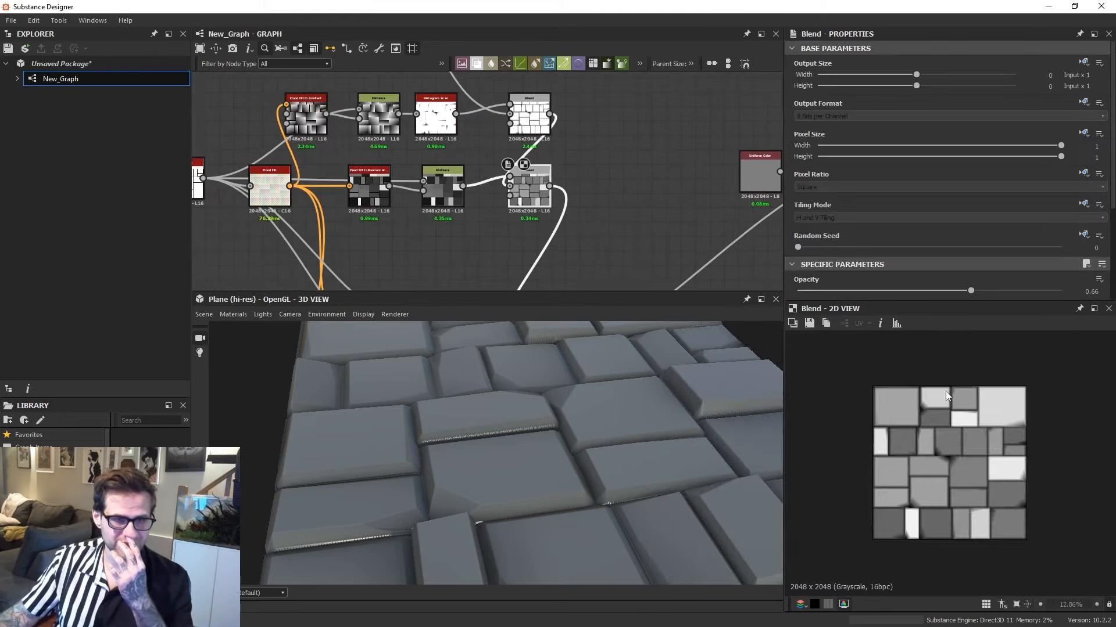
middle_click_drag(517, 236, 531, 157)
middle_click_drag(576, 224, 586, 189)
middle_click_drag(604, 285, 614, 177)
middle_click_drag(479, 159, 484, 189)
left_click(506, 146)
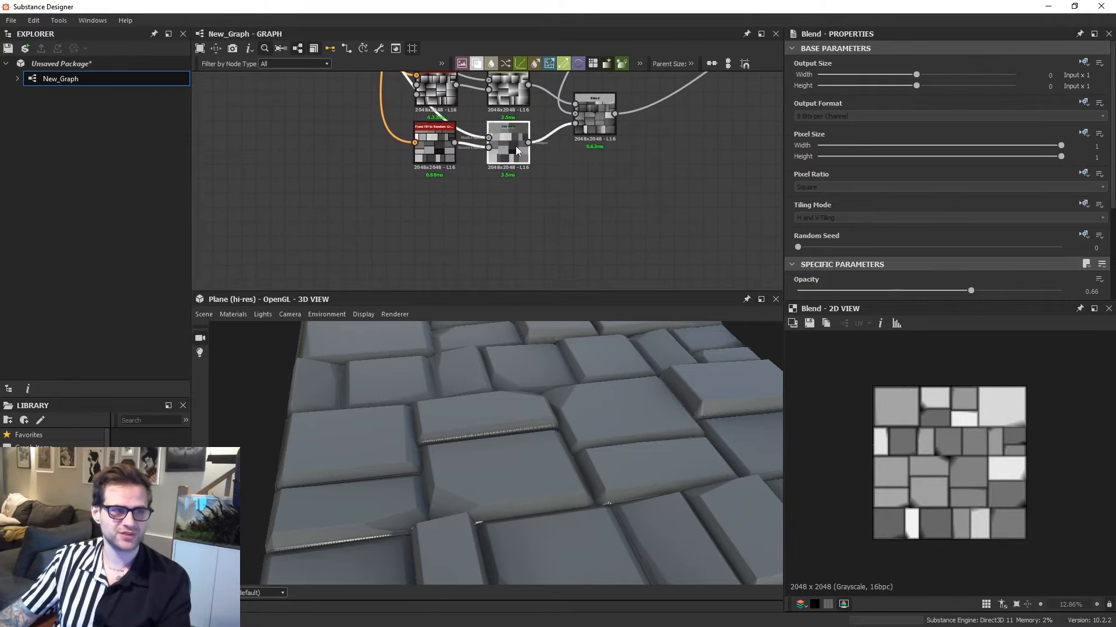
double_click(436, 145)
scroll(944, 435, "up", 3)
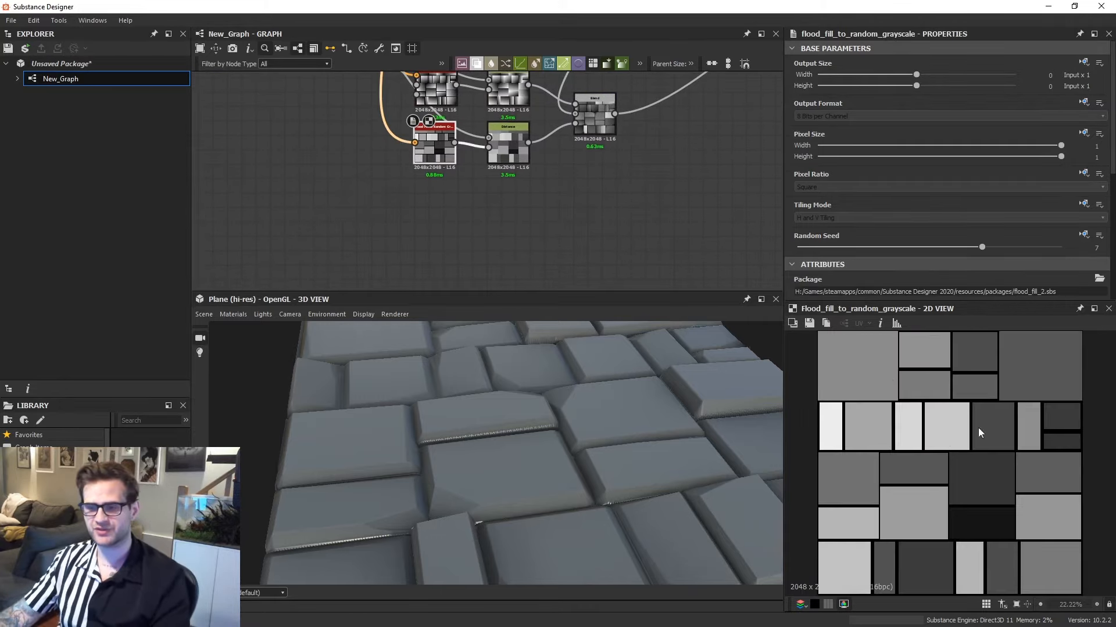
Add a Flood Fill to Grayscale node below the random grayscale branch and connect the Flood Fill output to it.
key("space")
type("flood fill")
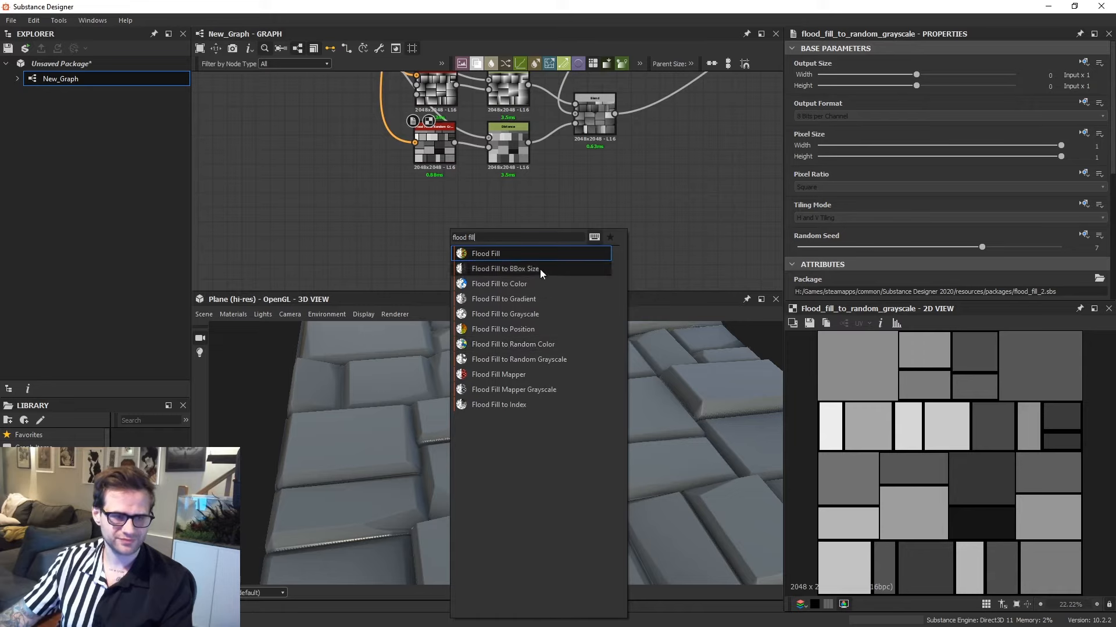
left_click(546, 313)
left_click_drag(460, 220, 435, 202)
middle_click_drag(434, 202, 434, 209)
left_click_drag(403, 137, 423, 216, "ctrl")
scroll(879, 444, "down", 1)
middle_click_drag(295, 233, 344, 225)
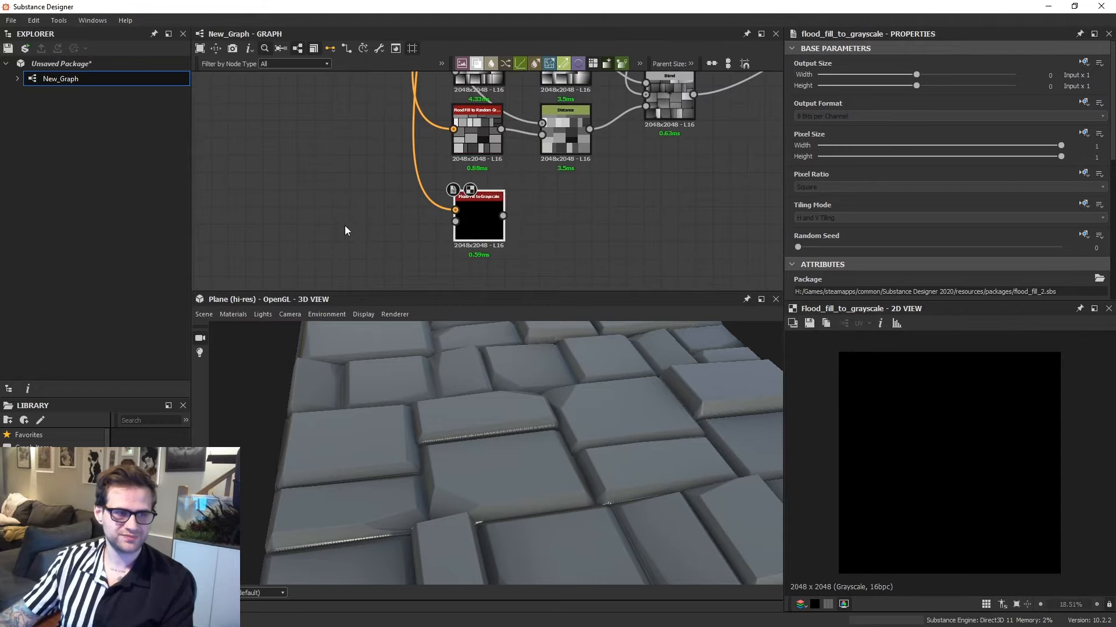
Add a Shape node beside Flood Fill to Grayscale, with its Pattern set to Disc and its Scale reduced to 0.58.
left_click(349, 224)
key("space")
type("shape")
key("Return")
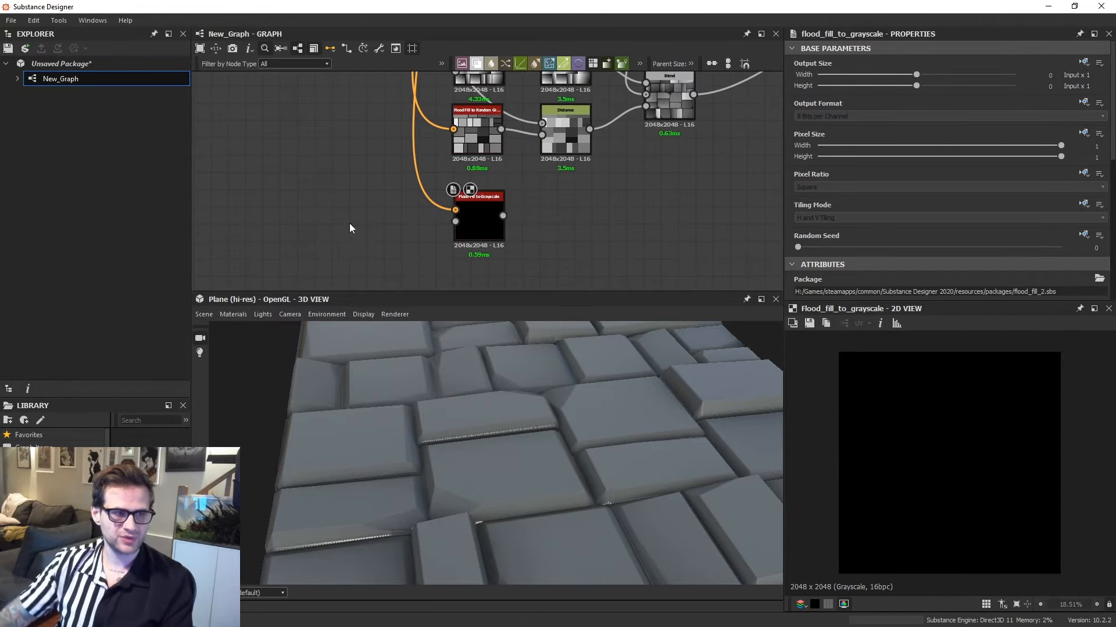
scroll(989, 248, "down", 5)
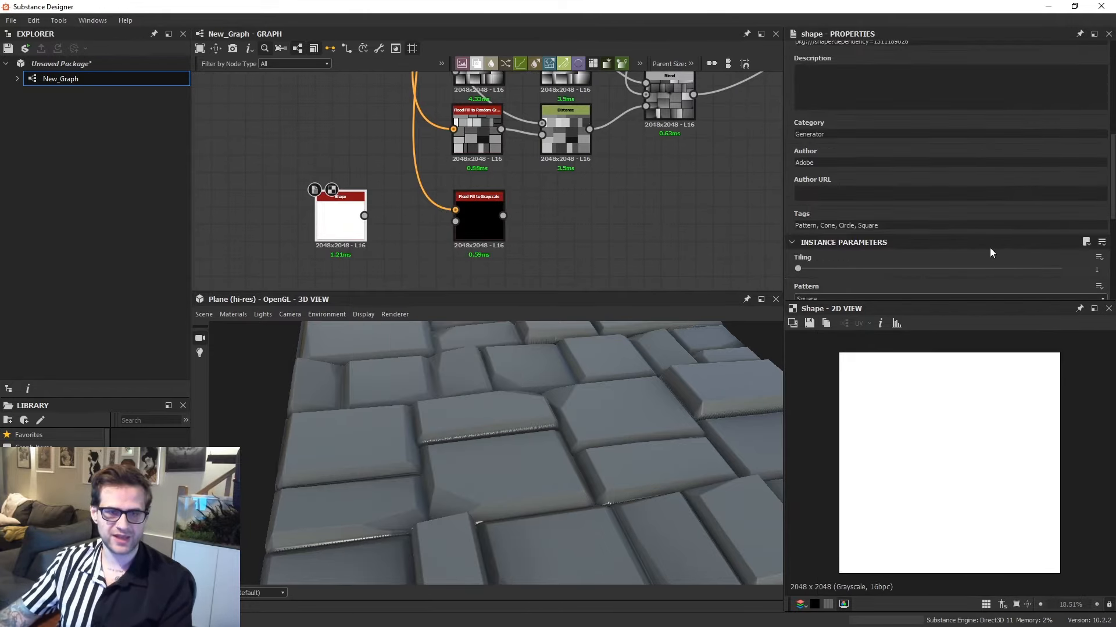
left_click(928, 297)
left_click(858, 317)
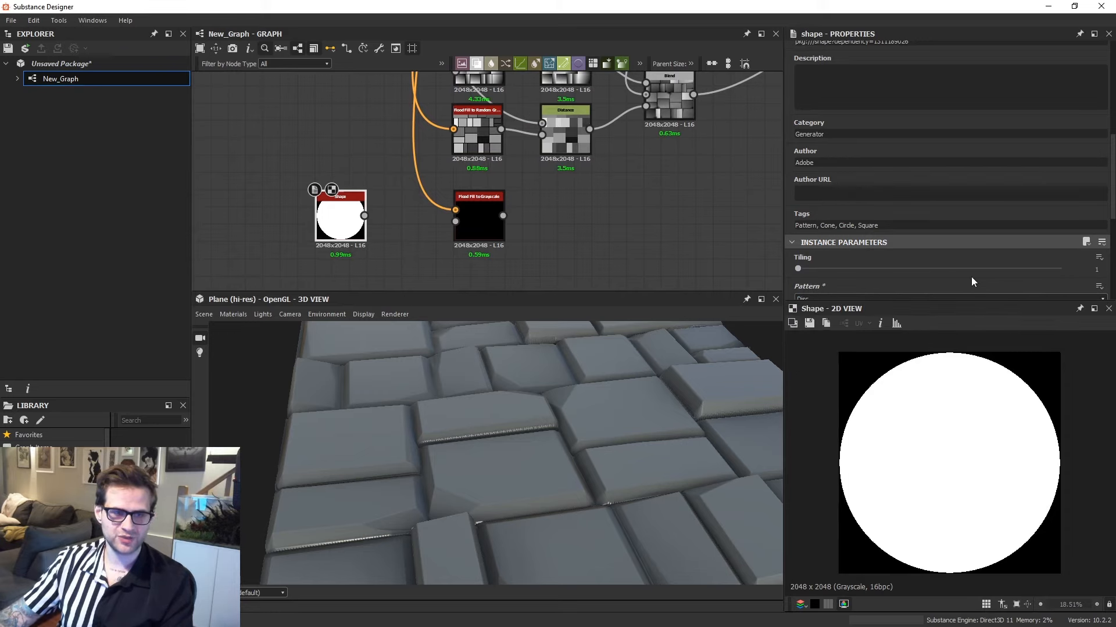
scroll(971, 281, "down", 1)
left_click_drag(1054, 293, 949, 294)
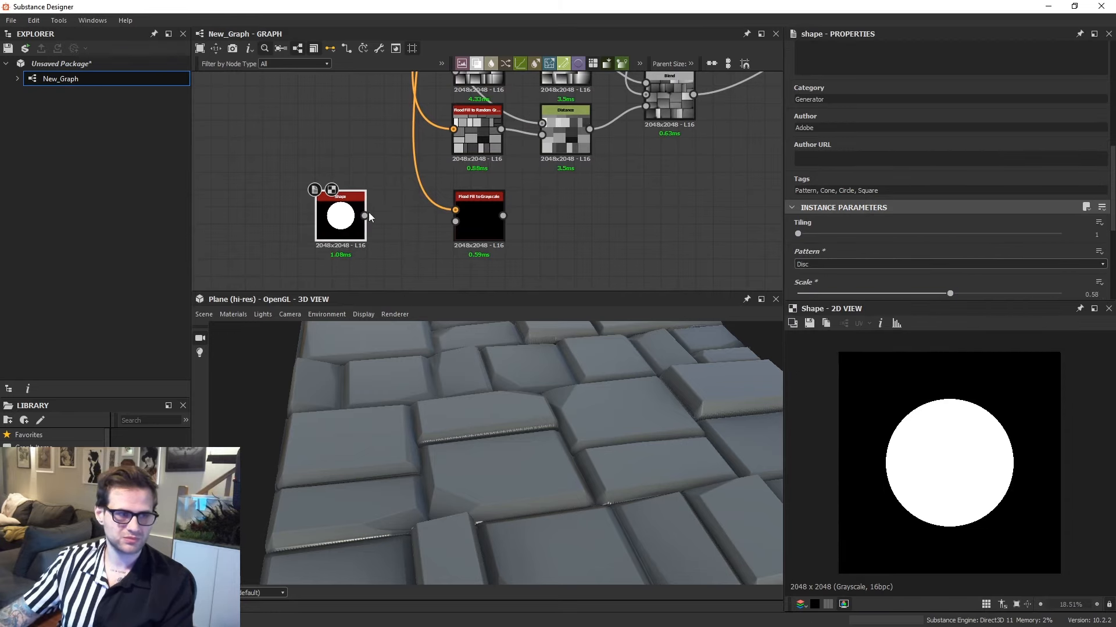
Feed the disc Shape into the grayscale input of Flood Fill to Grayscale and preview its result and the Flood Fill input.
left_click_drag(364, 215, 455, 222)
double_click(479, 218)
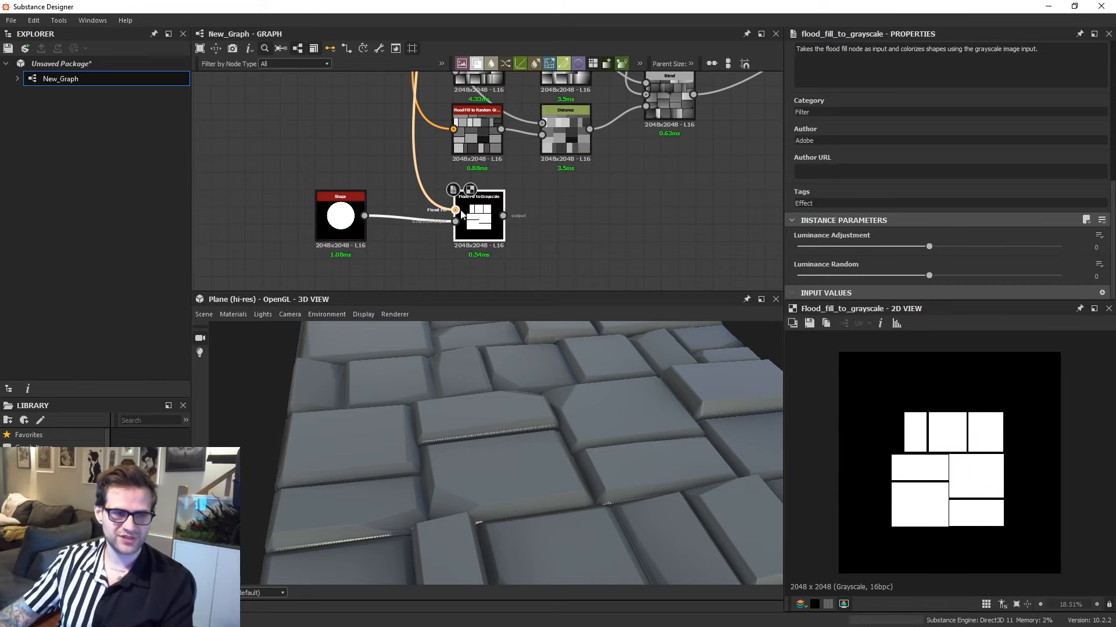
left_click(512, 245)
double_click(447, 209)
scroll(448, 208, "up", 1)
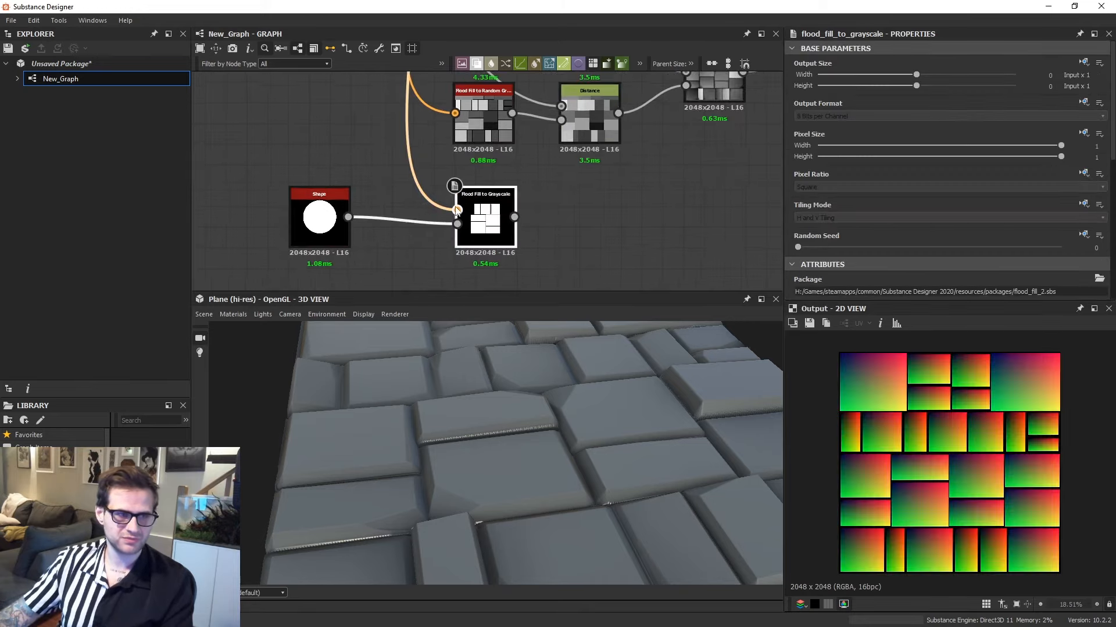
scroll(911, 445, "up", 3)
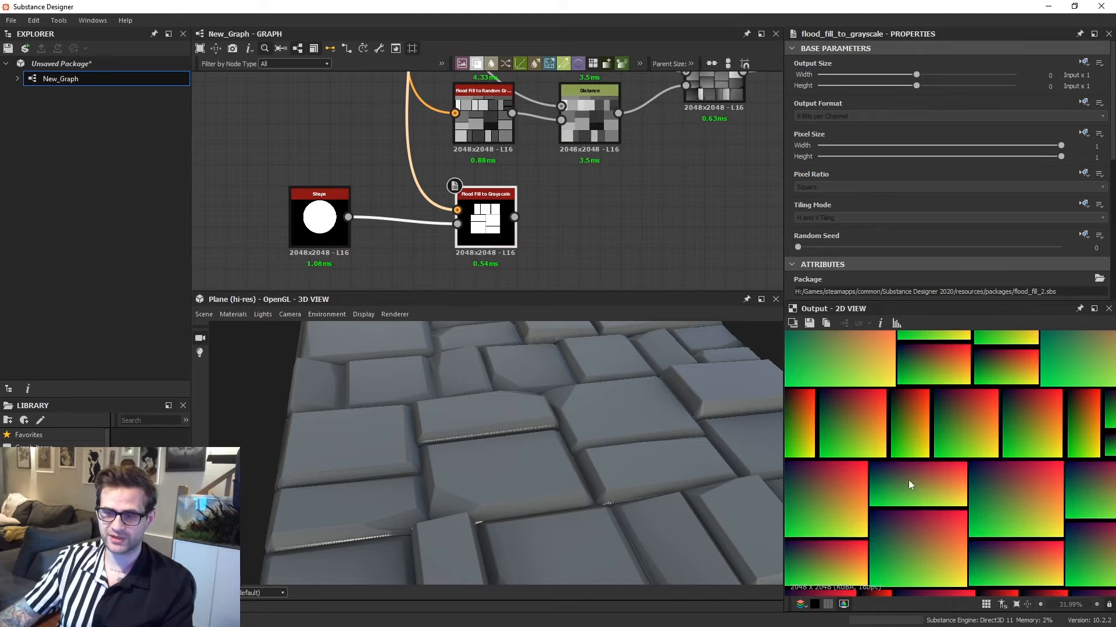
Add a Gradient Linear 1 node, use it instead of the Shape as Flood Fill to Grayscale's input, and preview the result.
middle_click_drag(483, 263, 538, 249)
left_click(461, 238)
key("space")
type("grad")
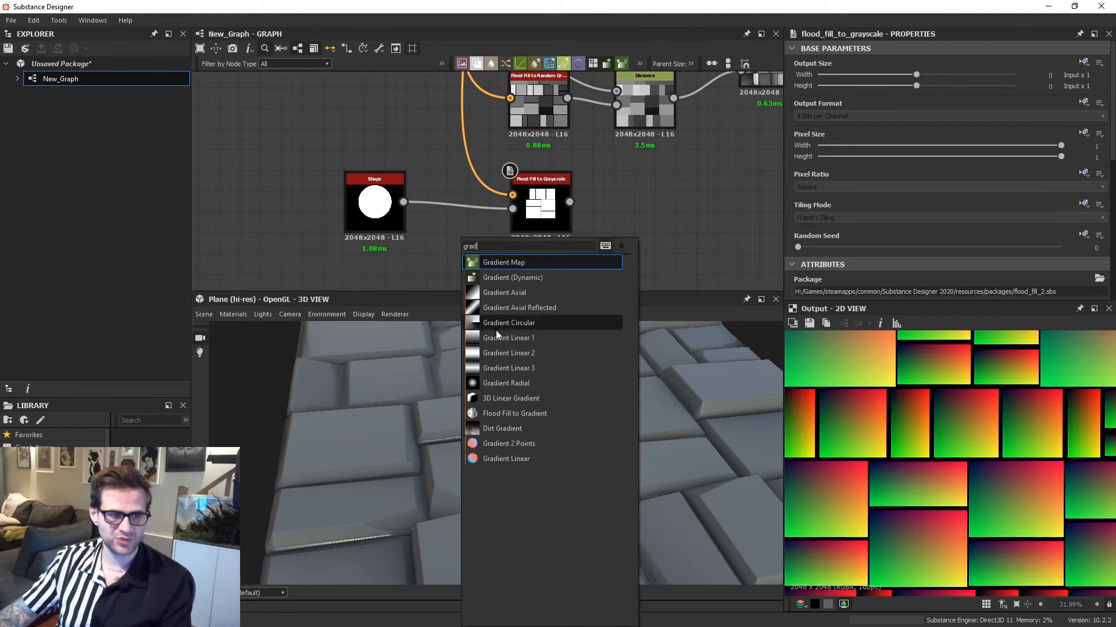
left_click(498, 338)
scroll(459, 261, "down", 1)
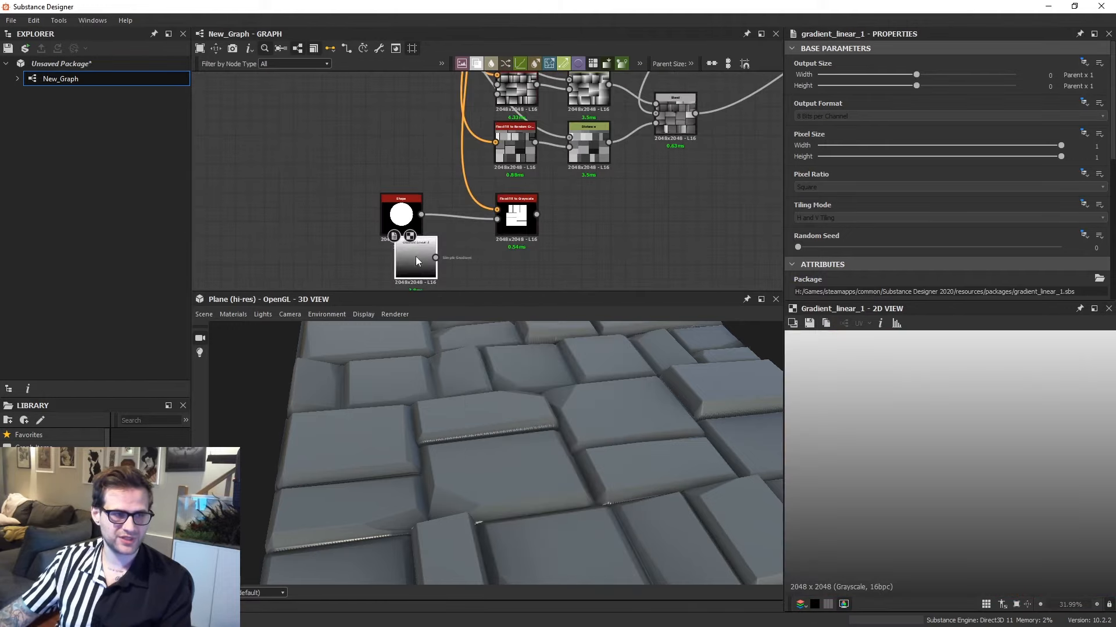
left_click(514, 231)
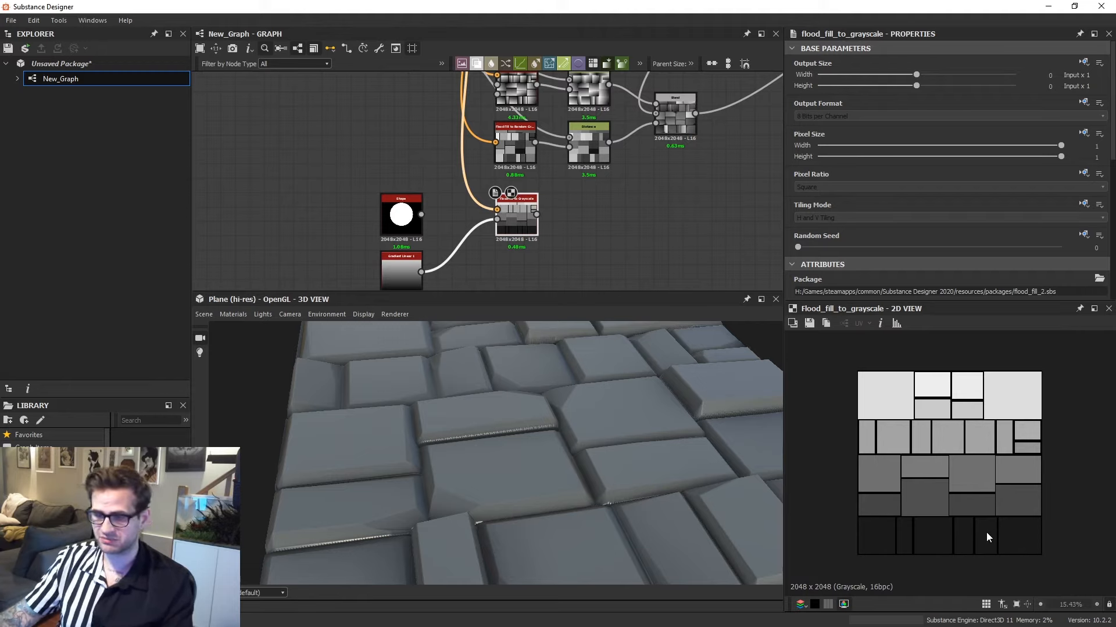
Add a Flood Fill to Color node below Flood Fill to Grayscale and connect the Flood Fill output to it.
key("space")
type("flood")
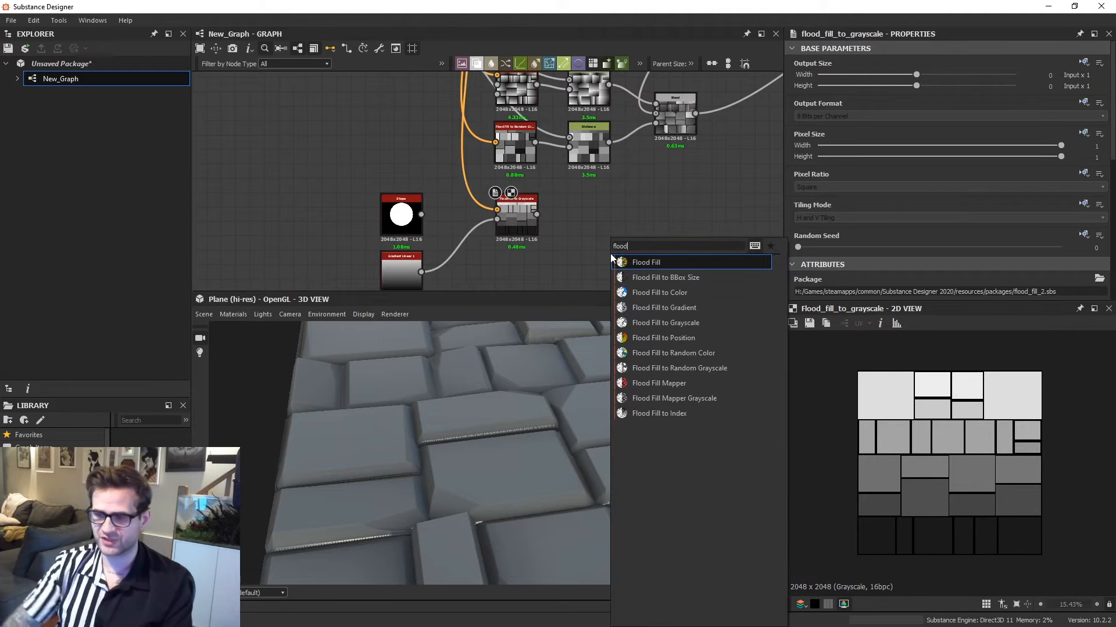
left_click(681, 293)
scroll(597, 272, "up", 1)
left_click_drag(595, 269, 495, 281)
left_click_drag(482, 197, 482, 265, "ctrl+shift")
middle_click_drag(549, 247, 555, 207)
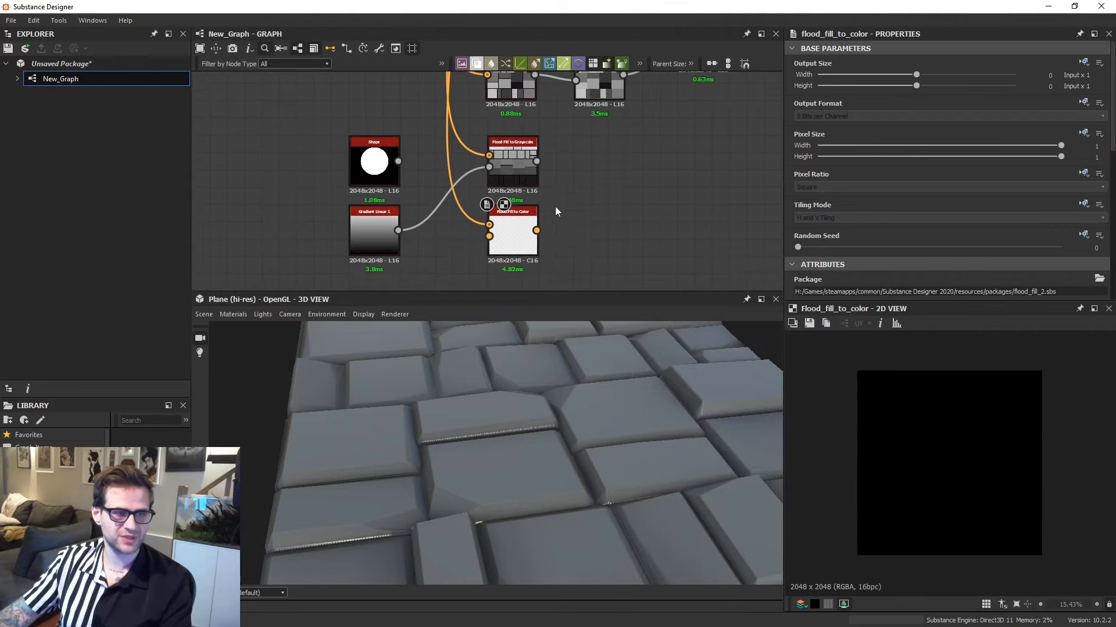
Add a Gradient Map fed by Gradient Linear 1 and give it a multicolored rainbow gradient.
middle_click_drag(505, 243, 551, 223)
key("space")
type("gra")
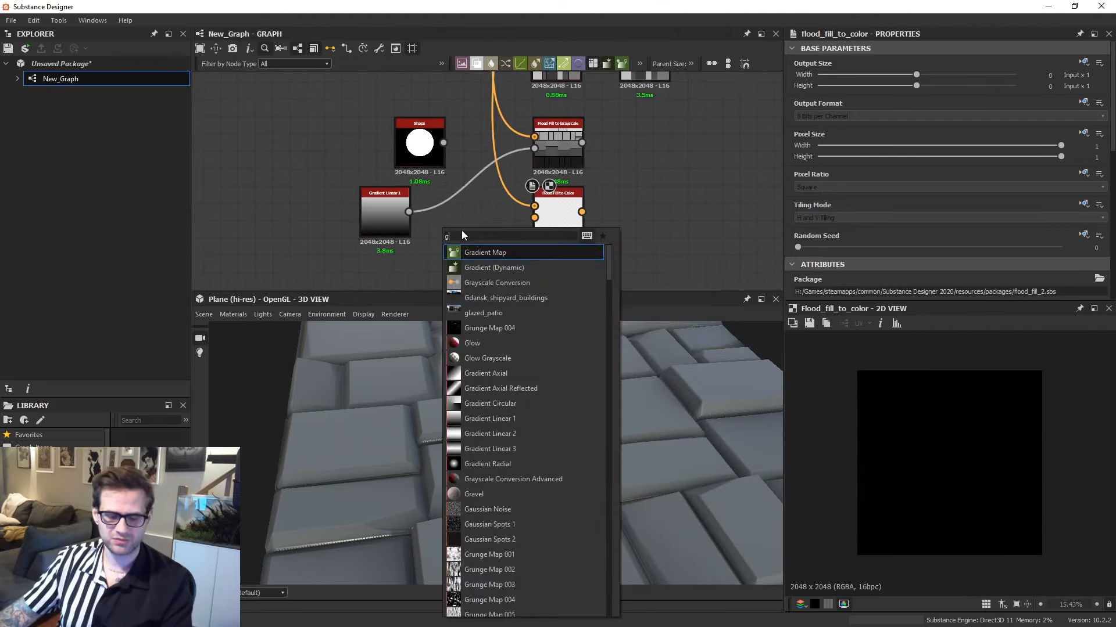
left_click(485, 253)
left_click_drag(396, 215, 378, 232)
left_click(421, 229)
scroll(929, 244, "down", 3)
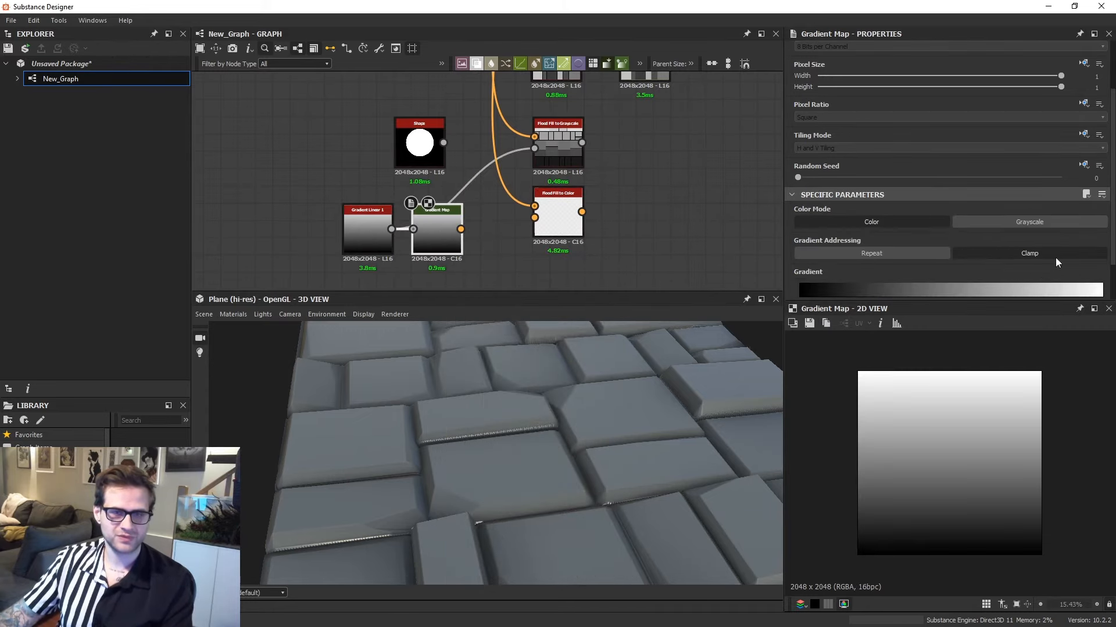
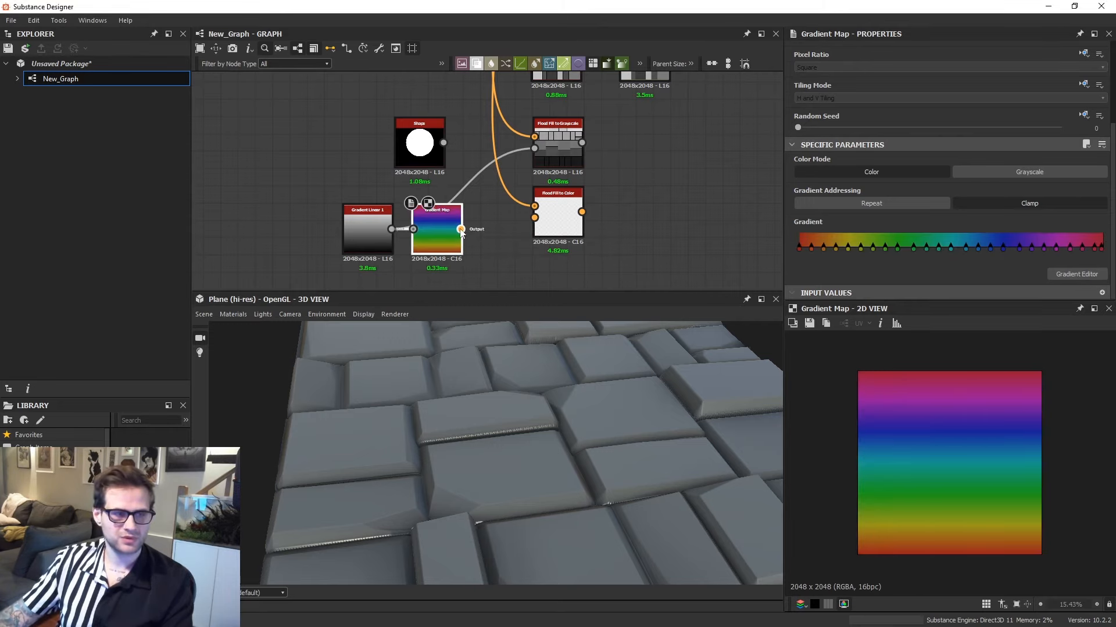
Connect the Gradient Map to the color input of Flood Fill to Color and preview the colored tiles.
left_click_drag(461, 229, 534, 217)
left_click(549, 217)
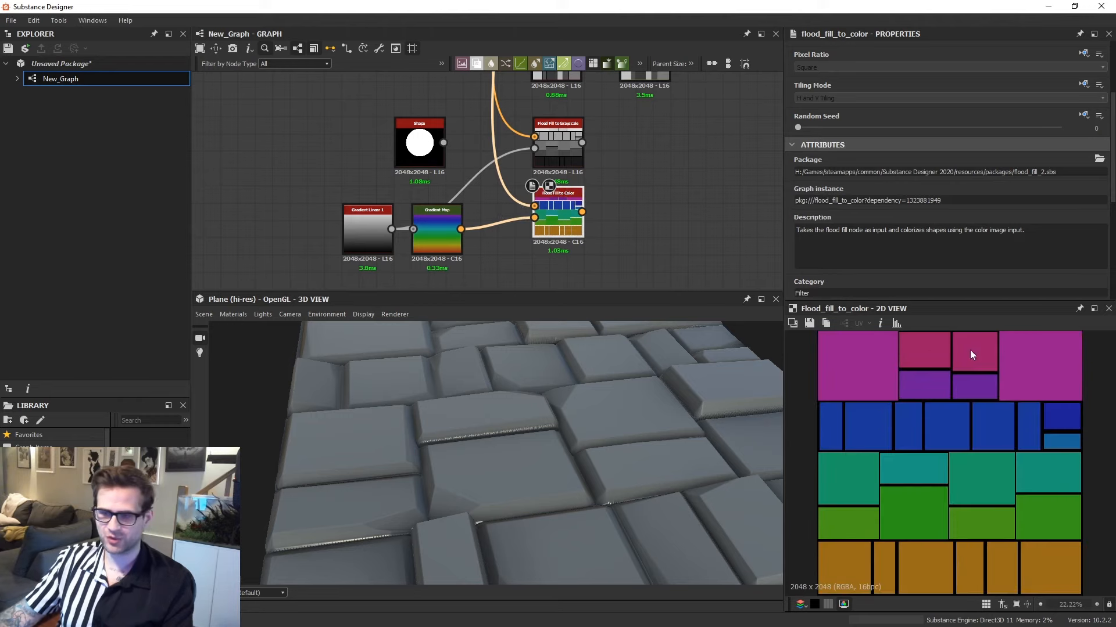
scroll(1009, 559, "down", 1)
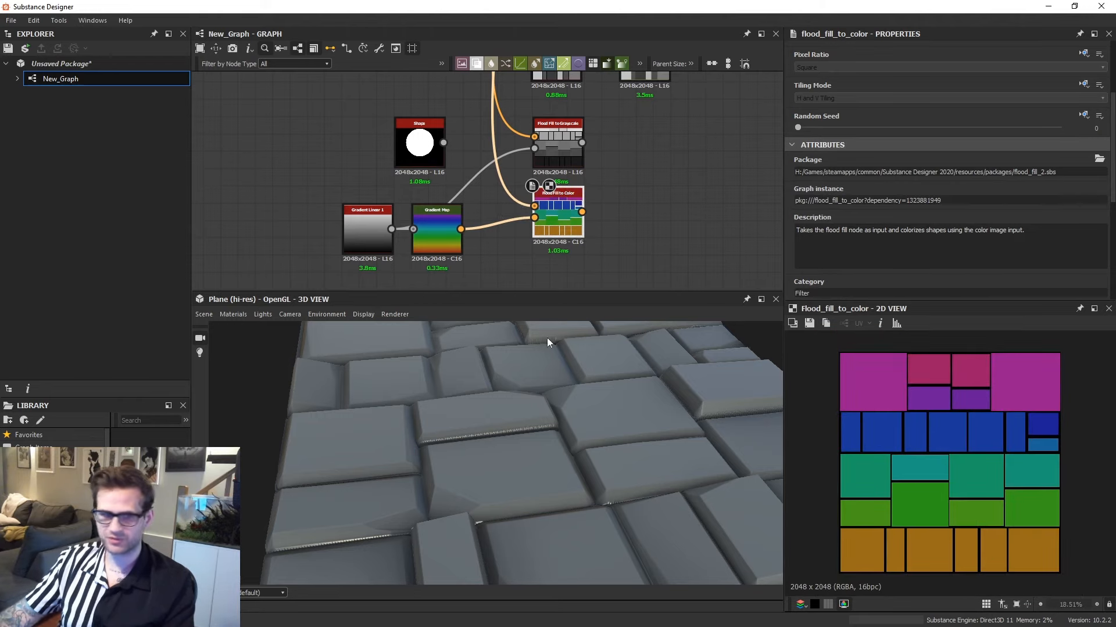
left_click(431, 241)
left_click(566, 227)
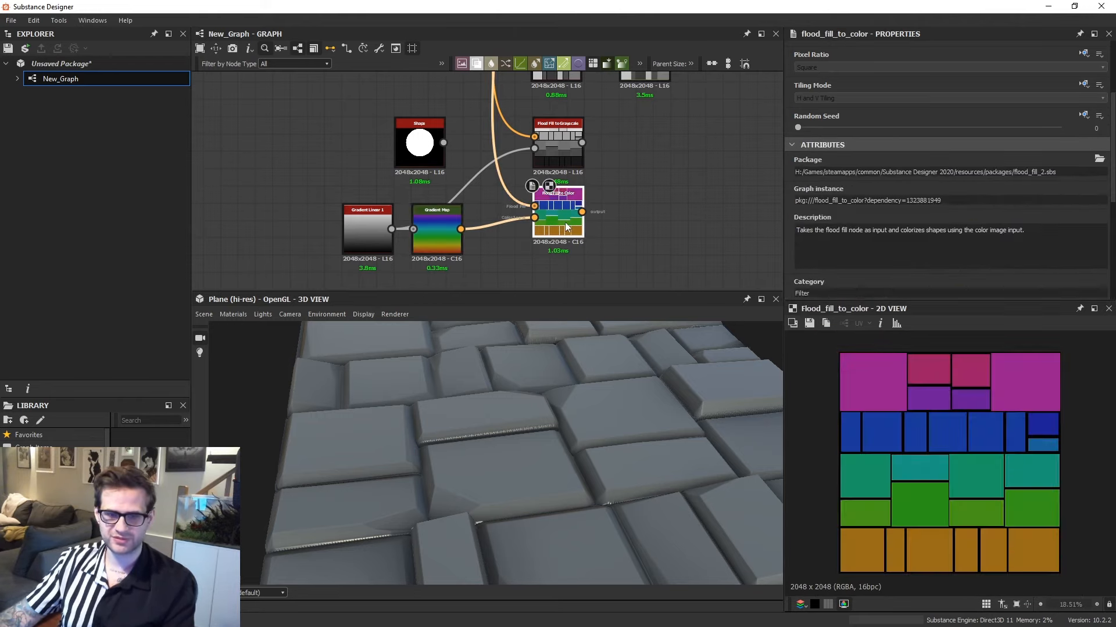
Delete the Flood Fill to Grayscale and Flood Fill to Color test nodes together with their gradient and Shape inputs.
left_click_drag(595, 143, 545, 220)
key("Delete")
left_click_drag(470, 221, 385, 237)
key("Delete")
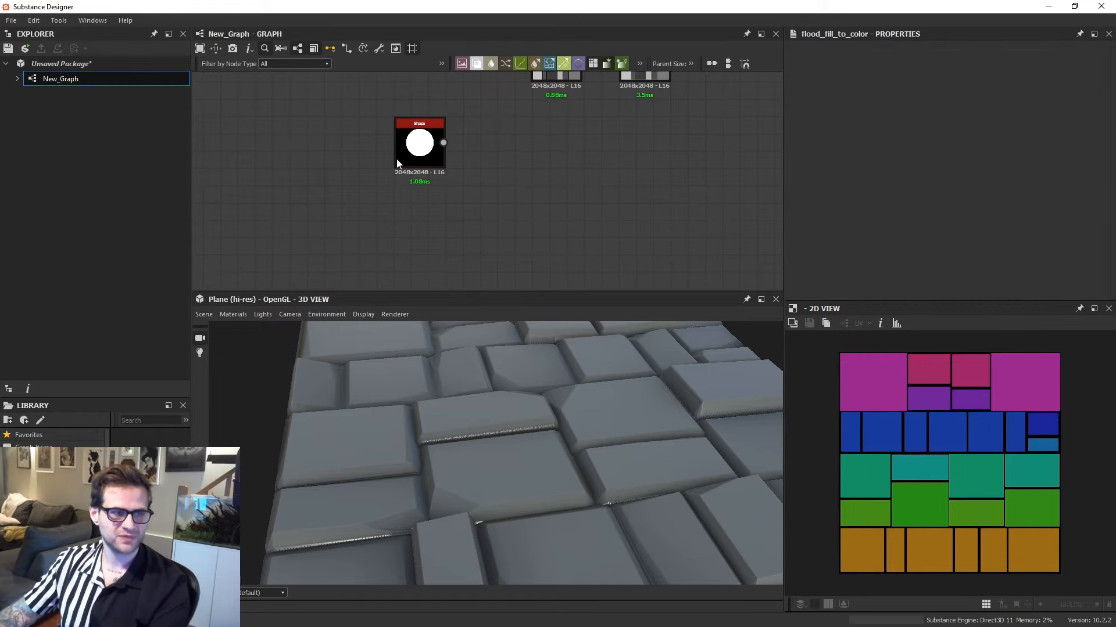
left_click_drag(428, 152, 411, 151)
key("Delete")
Add a Flood Fill to Random Color node above the height branches and connect the Flood Fill output to it.
scroll(633, 160, "down", 1)
middle_click_drag(633, 160, 505, 282)
key("space")
type("flood")
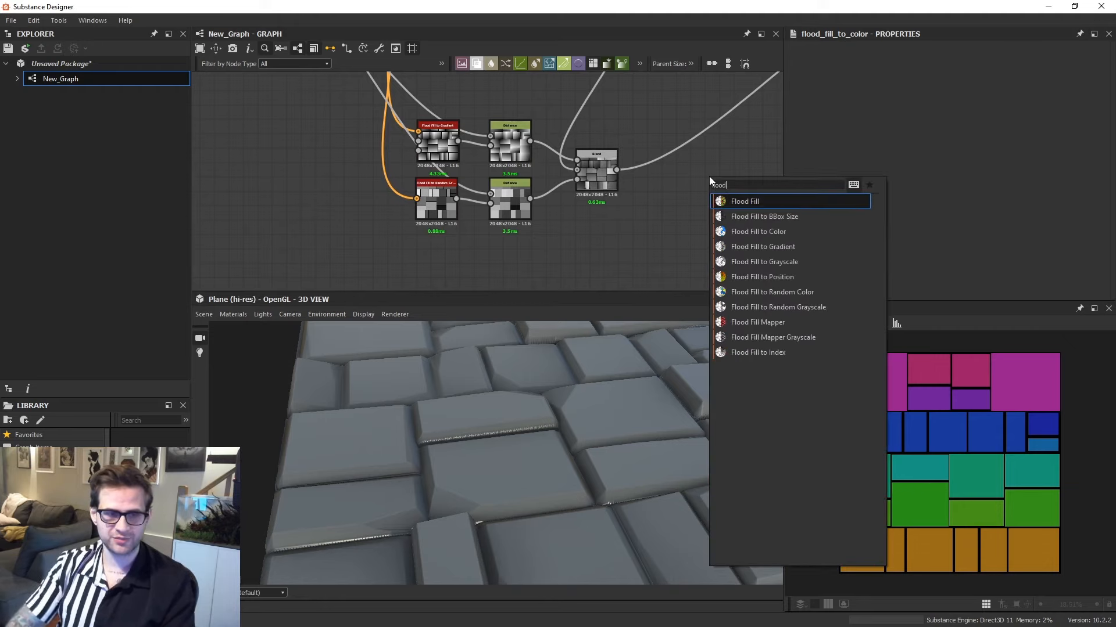
left_click(809, 290)
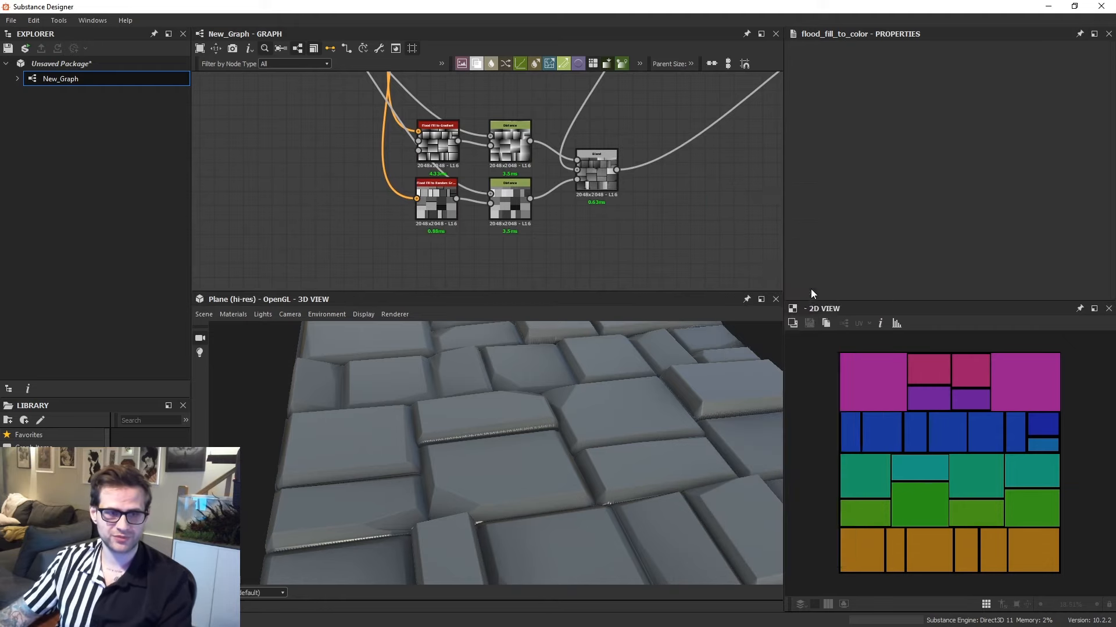
scroll(722, 205, "down", 1)
left_click_drag(713, 184, 712, 123)
middle_click_drag(712, 124, 617, 259)
left_click_drag(617, 259, 616, 189)
middle_click_drag(616, 189, 581, 275)
left_click_drag(581, 275, 584, 168)
left_click_drag(290, 251, 581, 166)
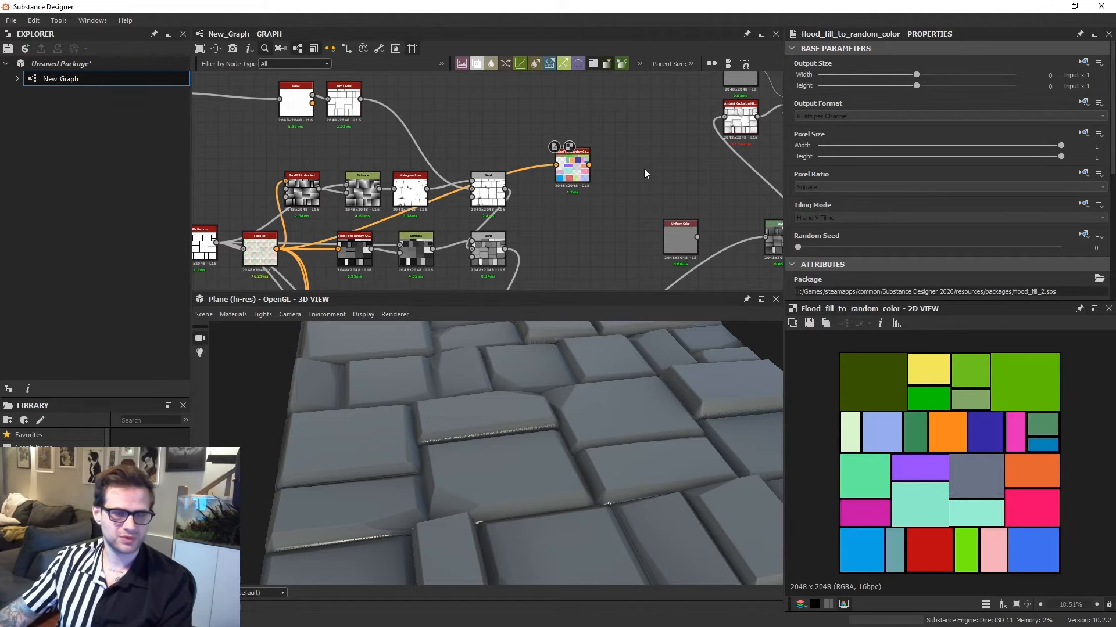
Add a Distance node after Flood Fill to Random Color, with the random colors as source and Tile Random as mask.
key("space")
type("dist")
left_click(700, 190)
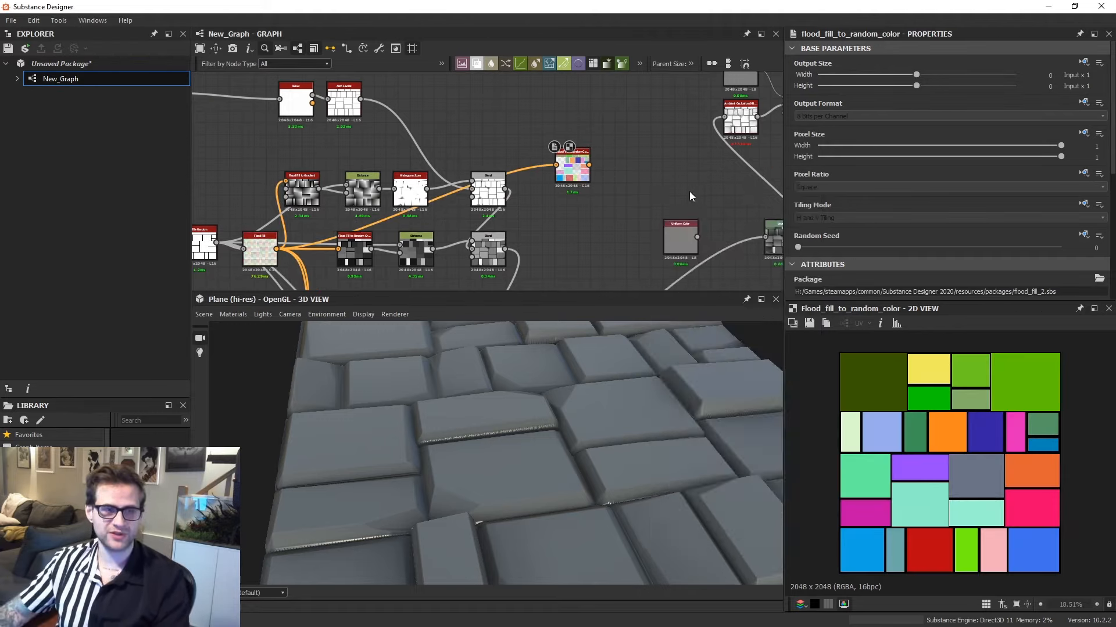
scroll(581, 168, "up", 1)
left_click_drag(580, 169, 631, 167)
scroll(635, 170, "down", 2)
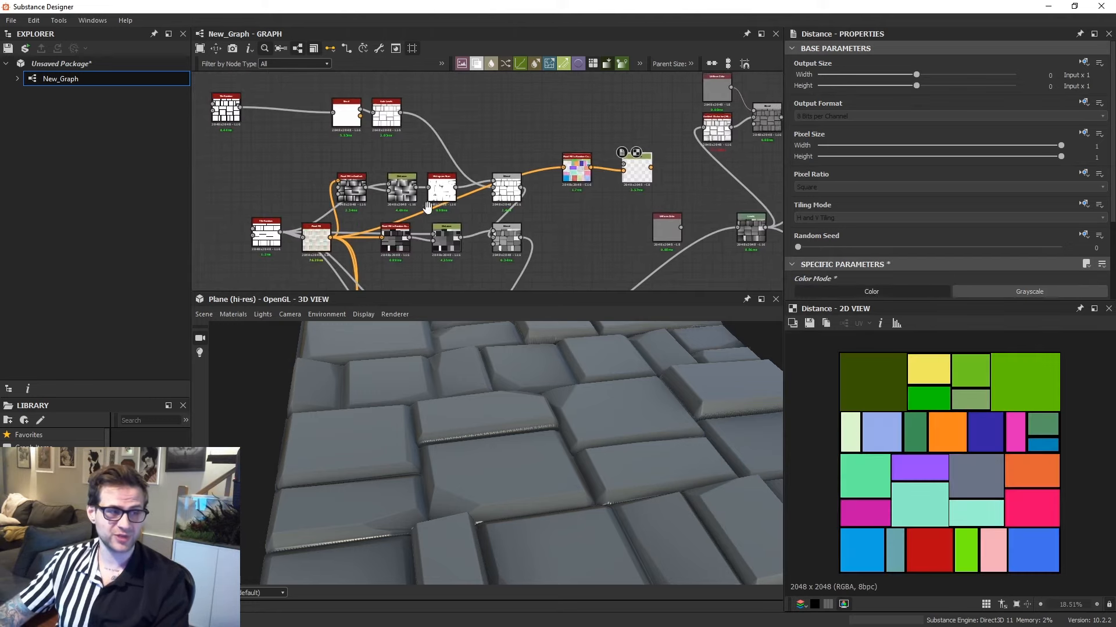
left_click_drag(287, 233, 629, 165)
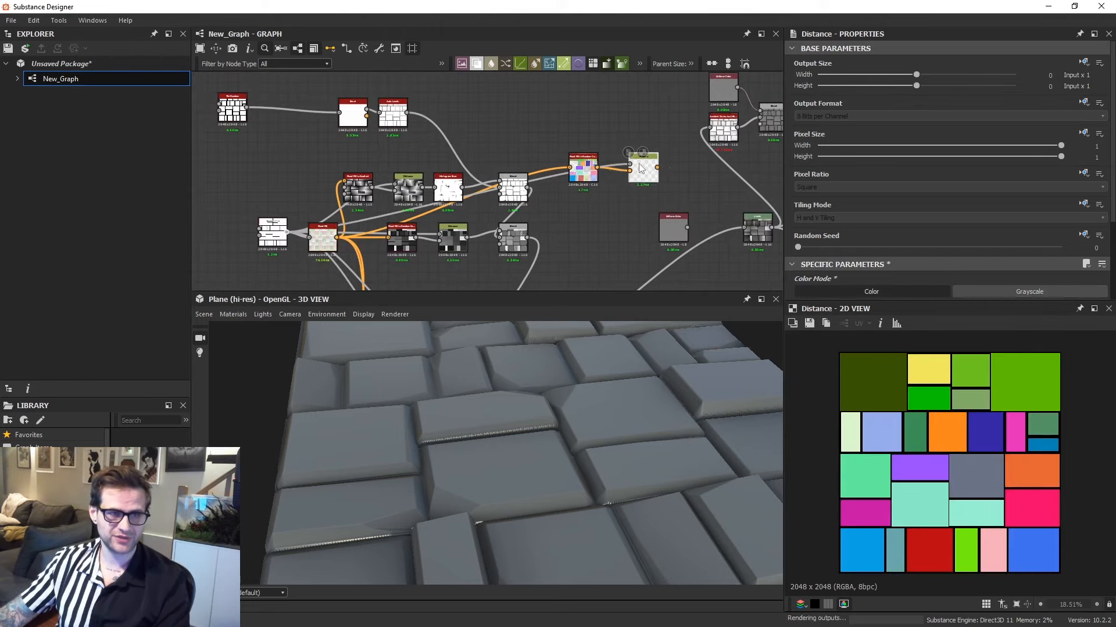
Switch the Uniform Color node that feeds the base color Blend to Color mode.
scroll(593, 145, "up", 2)
middle_click_drag(764, 101, 612, 143)
left_click(525, 153)
key("space")
key("space")
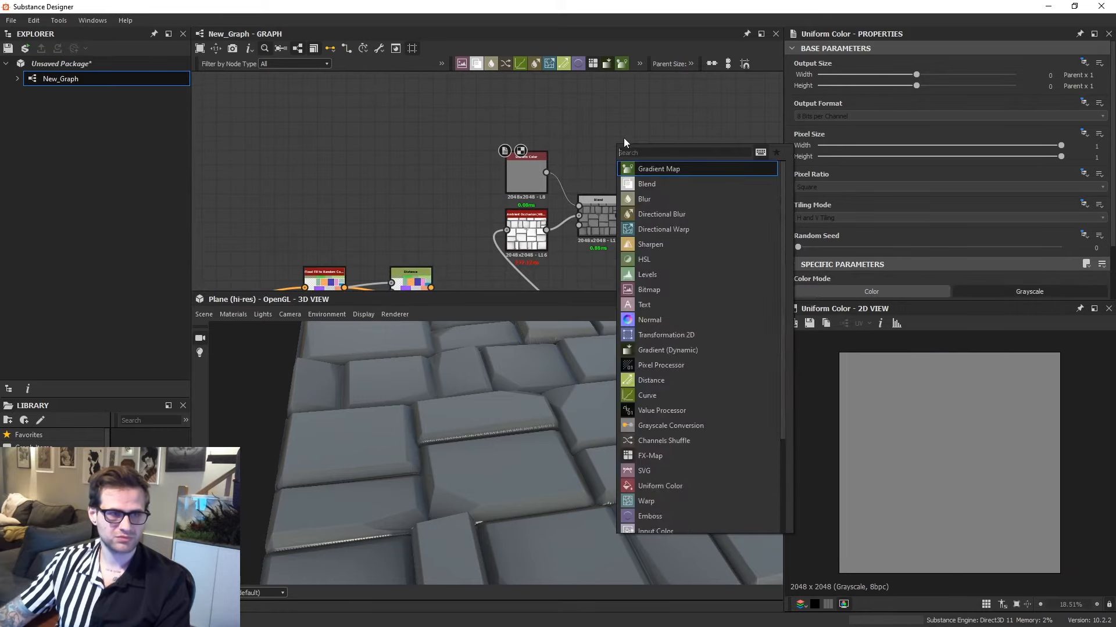
type("gr")
left_click(569, 133)
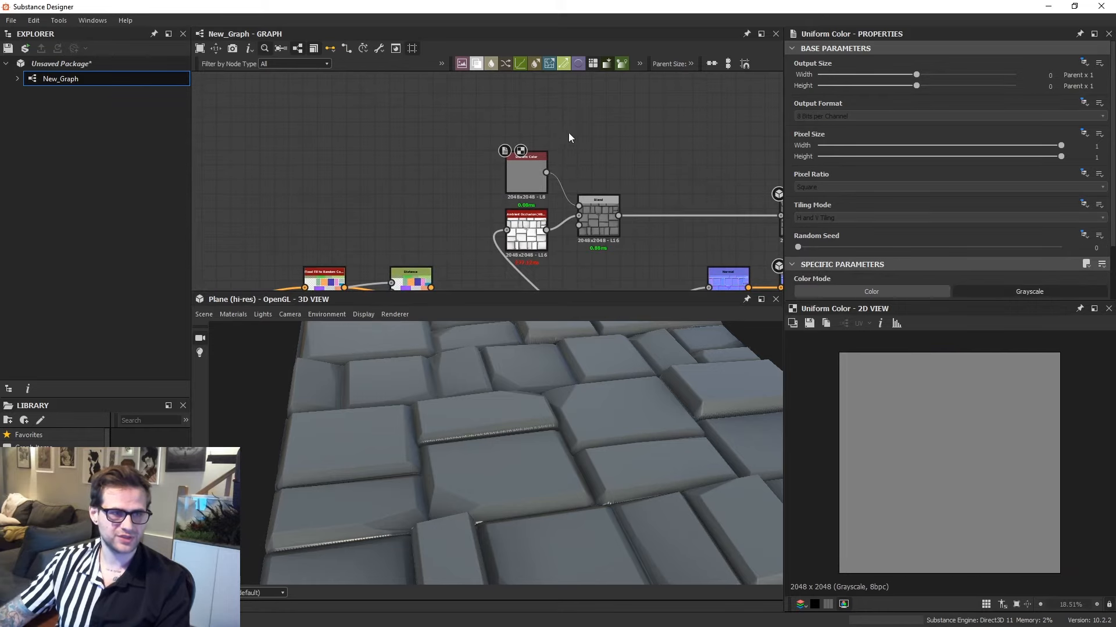
left_click(877, 293)
Insert a Gradient Map between the ambient occlusion node and the base color Blend, connect it as background, and space the nodes out.
left_click_drag(526, 233, 483, 232)
left_click(552, 265)
key("space")
type("gra")
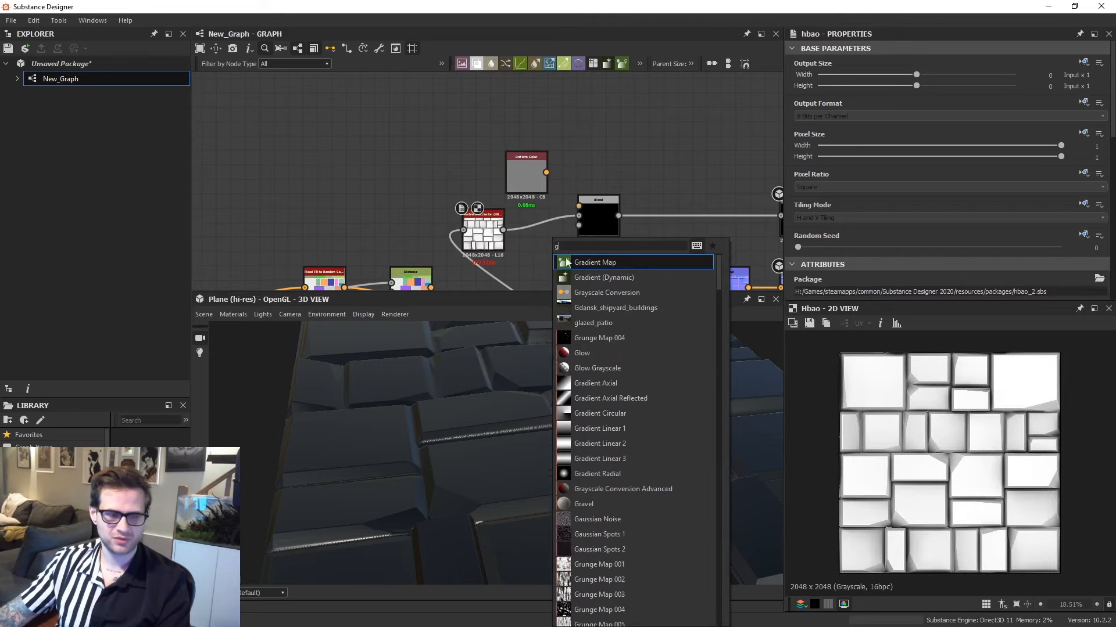
left_click(591, 265)
left_click_drag(576, 259, 578, 215)
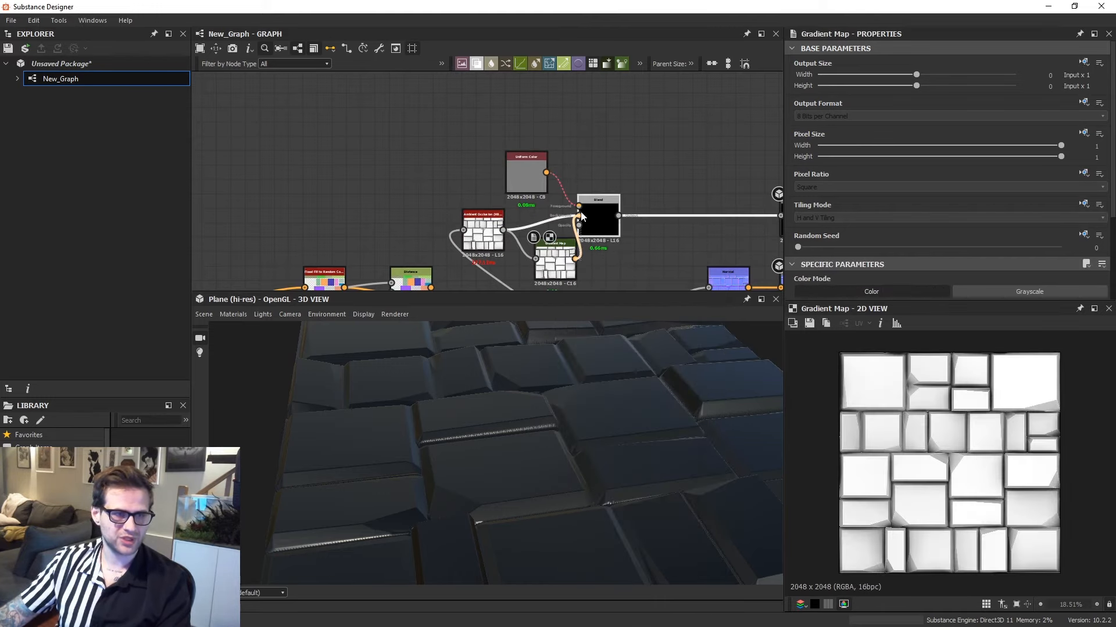
left_click_drag(558, 256, 634, 226)
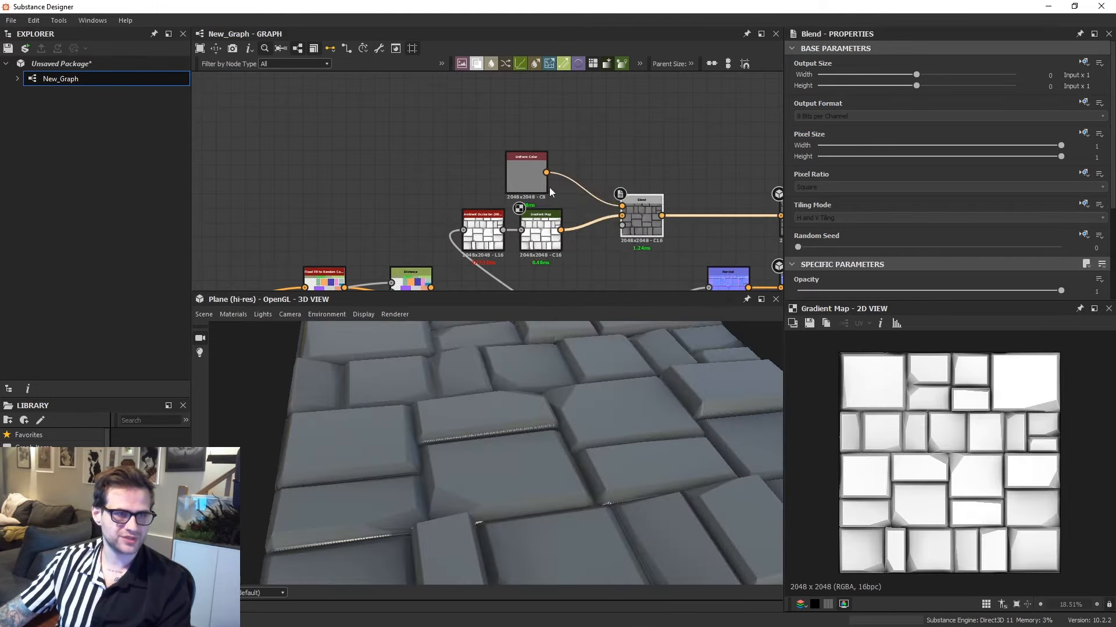
Add a Blend node with the random-color Distance output as foreground and the Uniform Color as background, grouping its source nodes nearby.
scroll(549, 189, "down", 1)
mouse_move(538, 183)
left_mouse_down()
mouse_move(502, 152)
mouse_move(538, 126)
mouse_move(569, 150)
left_mouse_up()
left_click(552, 130)
key("space")
left_click(577, 169)
scroll(461, 192, "down", 2)
mouse_move(380, 214)
left_mouse_down()
mouse_move(446, 248)
mouse_move(504, 122)
mouse_move(488, 124)
left_mouse_up()
scroll(533, 131, "up", 2)
left_click_drag(537, 179, 542, 155)
left_click_drag(480, 119, 533, 142)
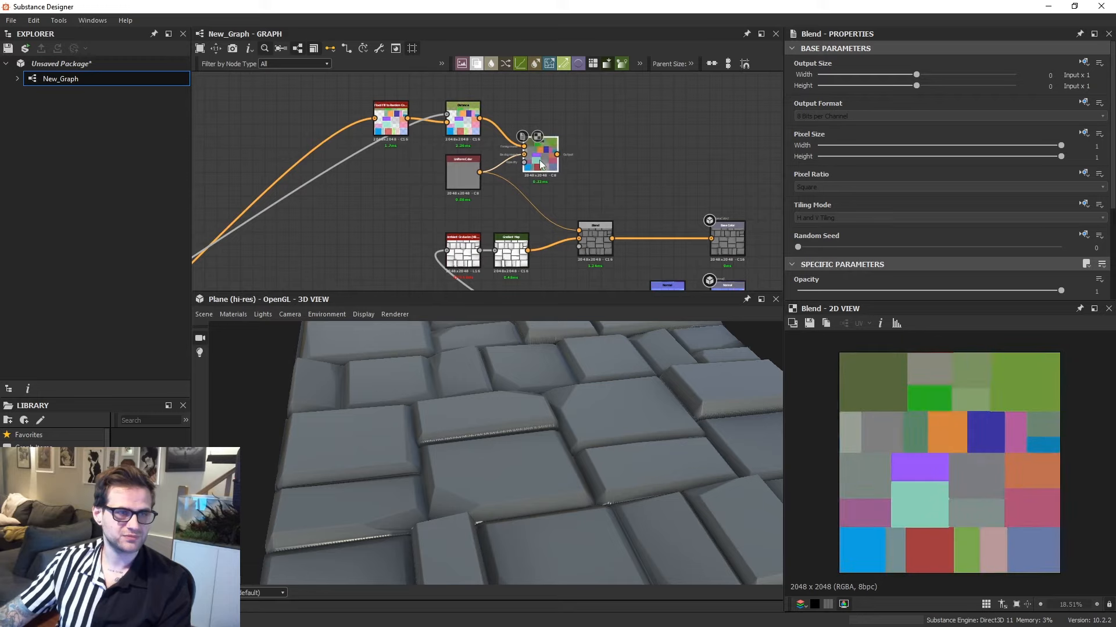
Set the new Blend to Soft Light at 0.74 opacity and connect it to the foreground of the ambient occlusion Blend.
scroll(851, 236, "down", 3)
left_click(834, 183)
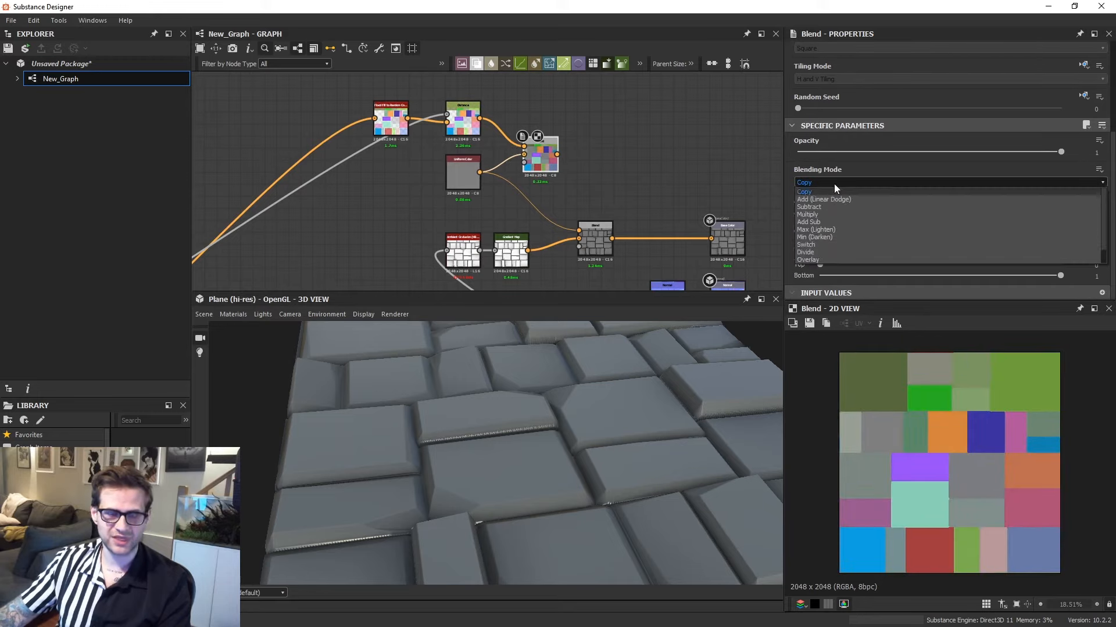
left_click(824, 261)
left_click_drag(1061, 151, 992, 152)
left_click_drag(556, 154, 579, 231)
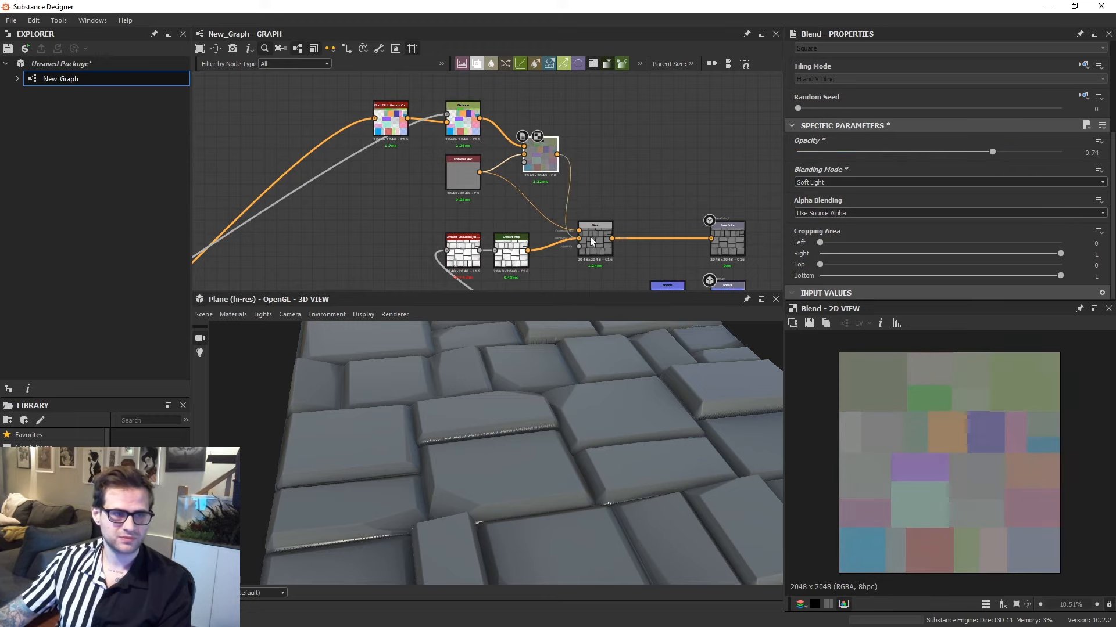
mouse_move(629, 407)
left_mouse_down()
mouse_move(635, 432)
mouse_move(527, 407)
mouse_move(633, 404)
left_mouse_up()
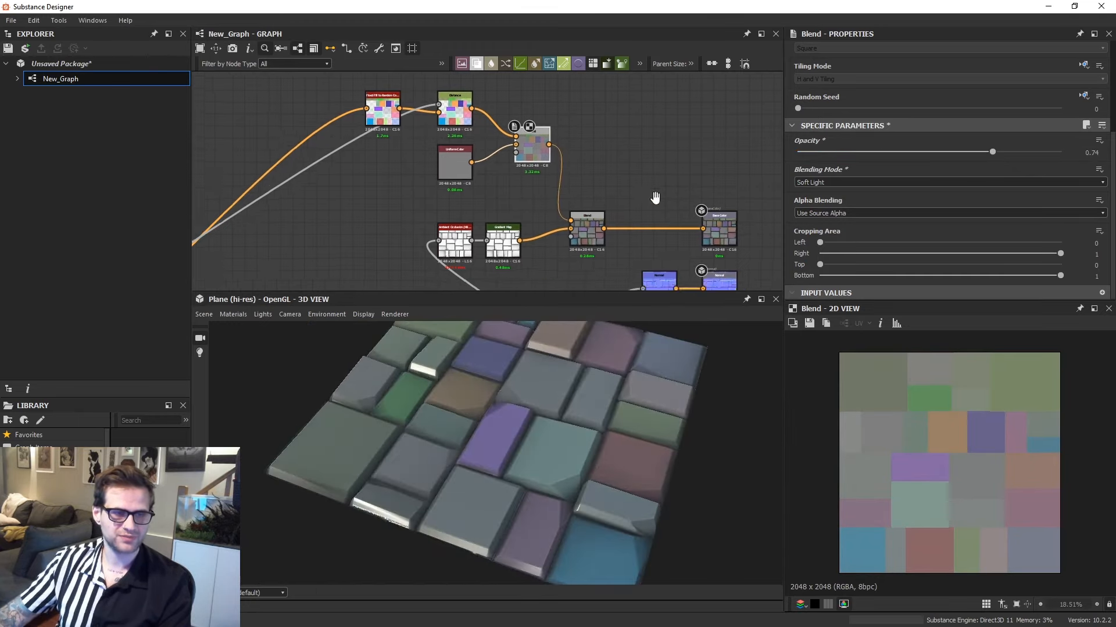
Set the grayscale Uniform Color that feeds the Roughness output to 0.47.
middle_click_drag(653, 200, 661, 176)
left_click(668, 180)
left_click_drag(940, 271, 954, 271)
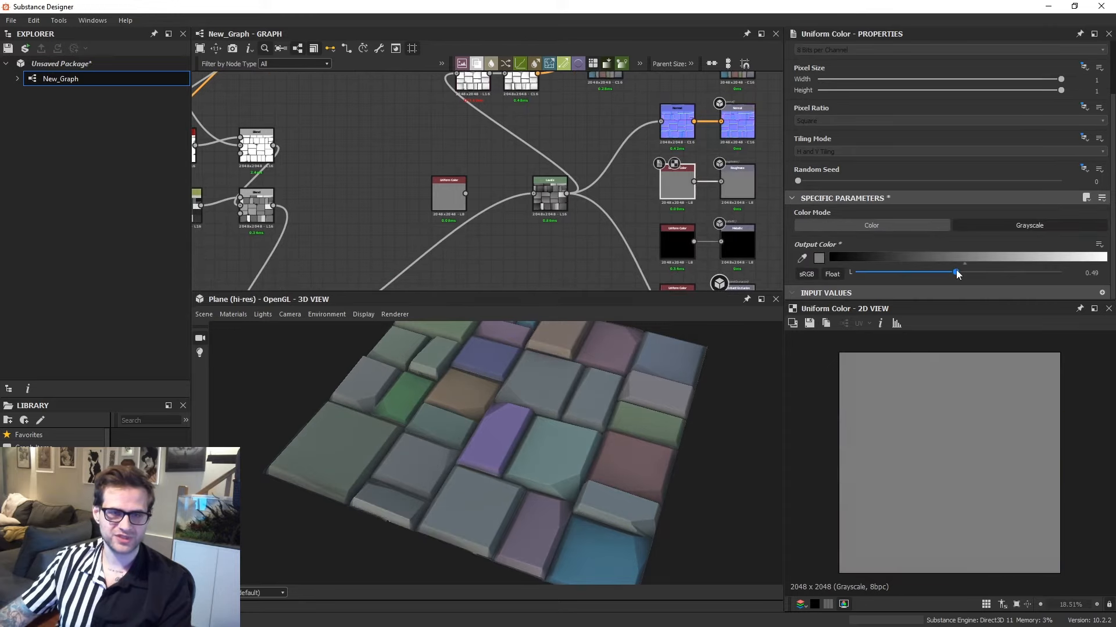
left_click_drag(634, 410, 681, 401)
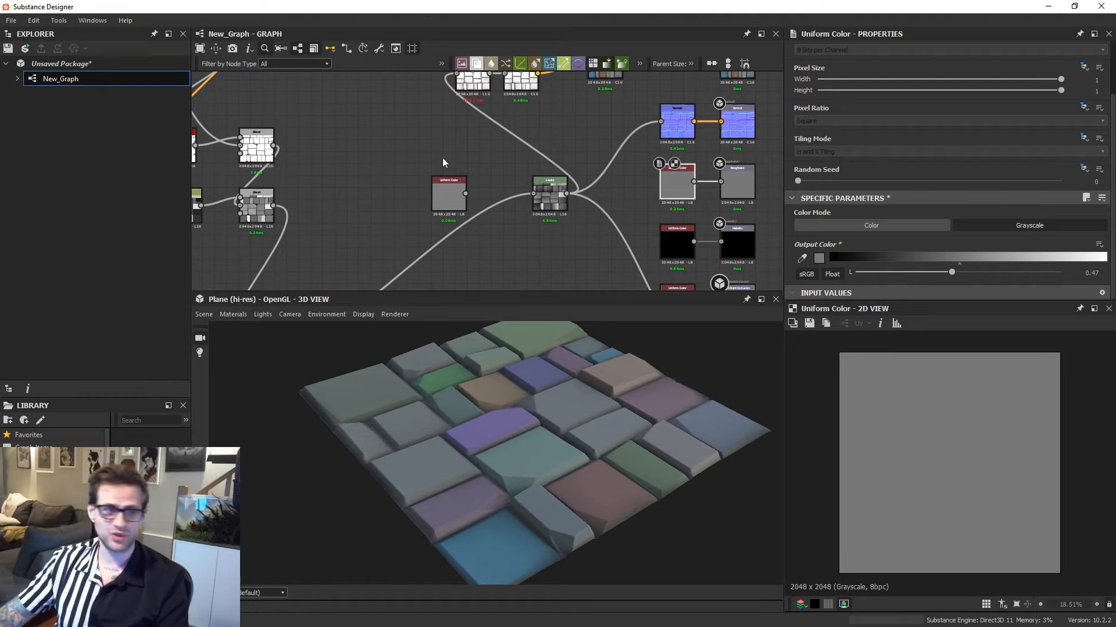
middle_click_drag(443, 157, 489, 172)
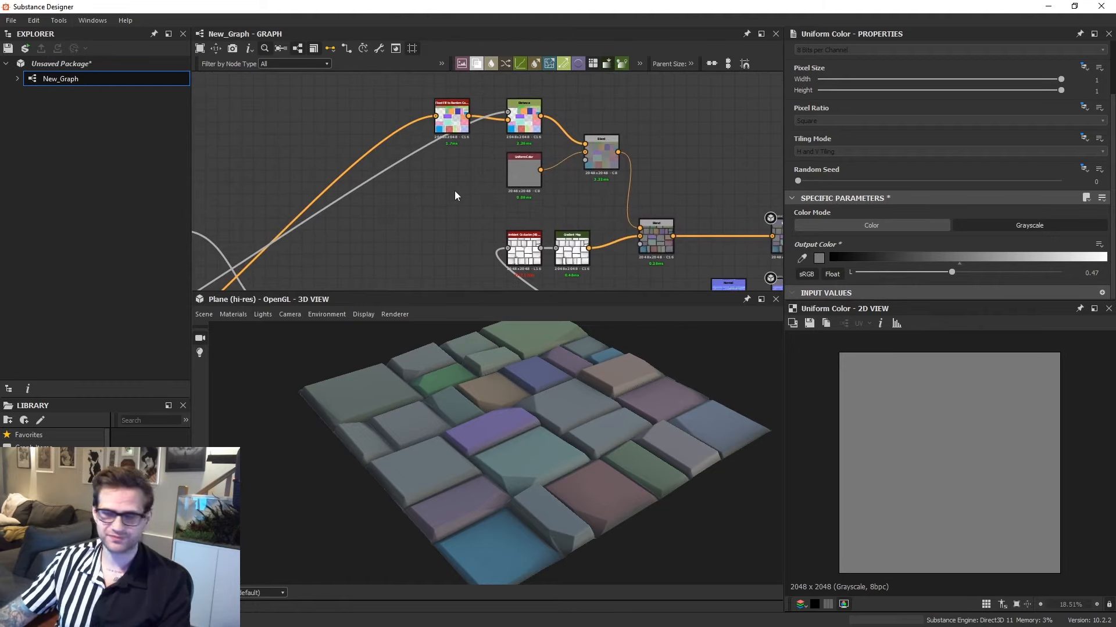
key("space")
type("flood")
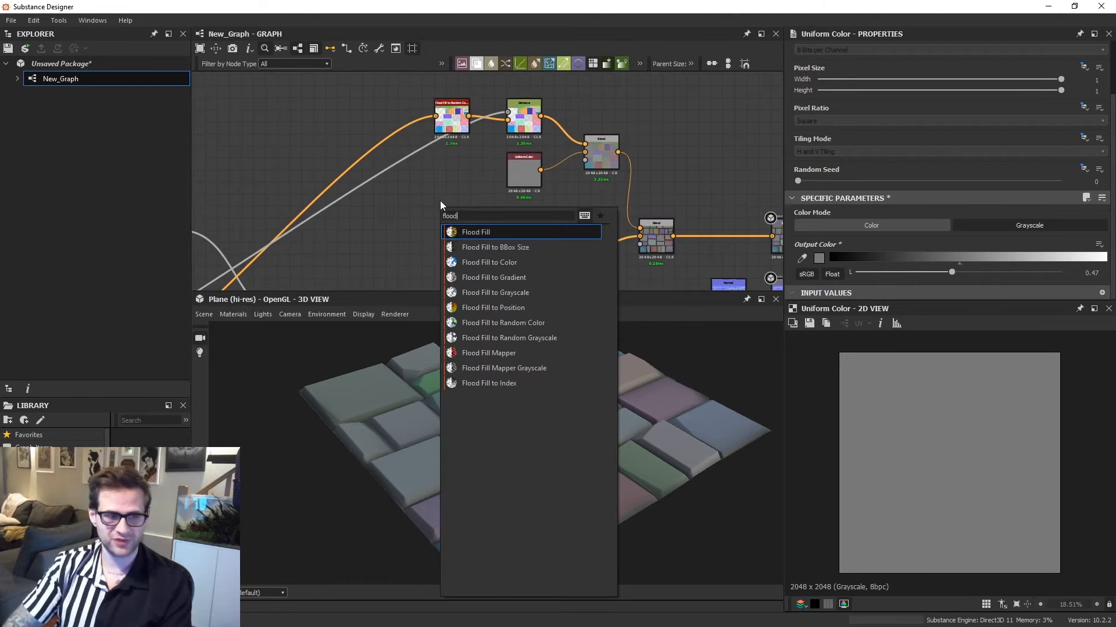
left_click(525, 336)
scroll(439, 213, "up", 2)
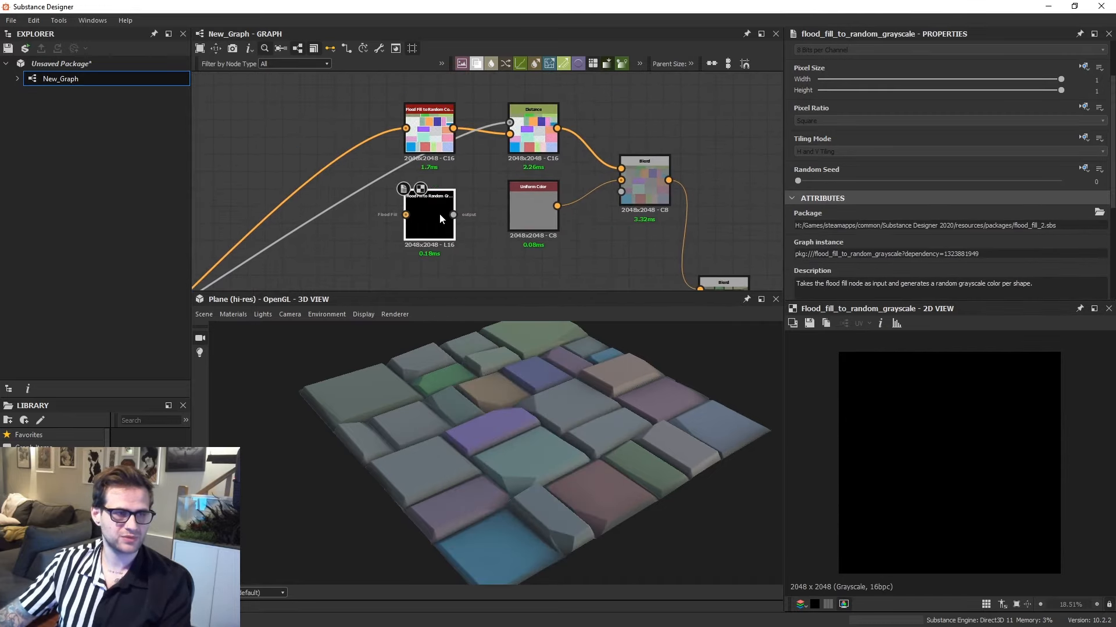
key("Delete")
Duplicate the Flood Fill to Random Grayscale and its Distance node from the height branches into the base color area.
scroll(439, 209, "down", 5)
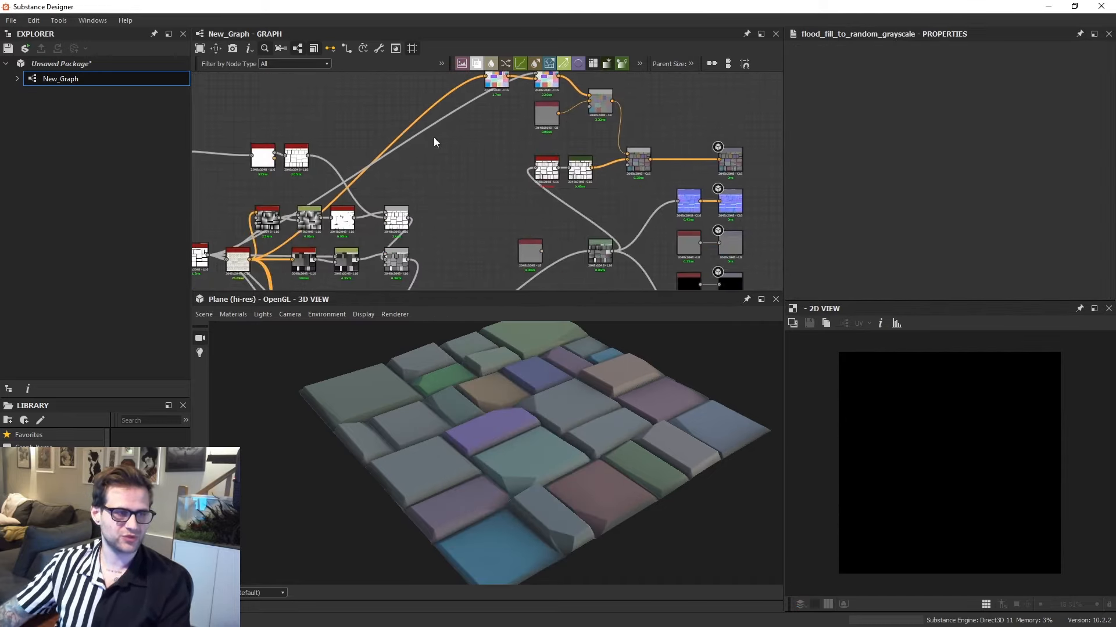
scroll(398, 248, "up", 4)
middle_click_drag(399, 248, 442, 215)
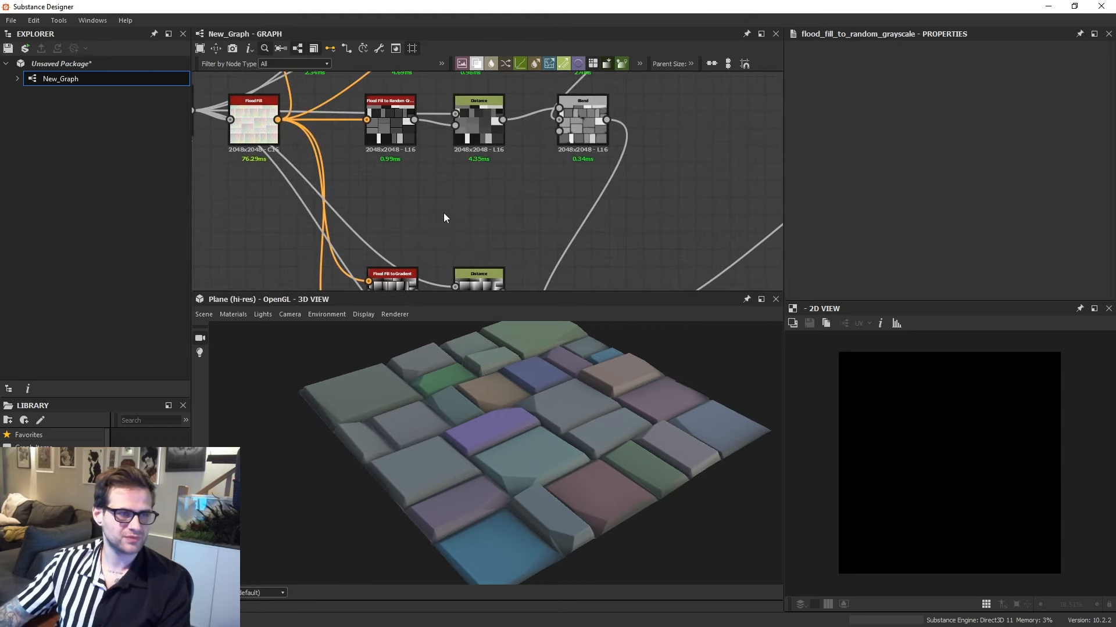
left_click_drag(502, 176, 391, 133)
key("ctrl+c")
scroll(610, 111, "down", 4)
middle_click_drag(630, 100, 490, 238)
middle_click_drag(561, 141, 479, 223)
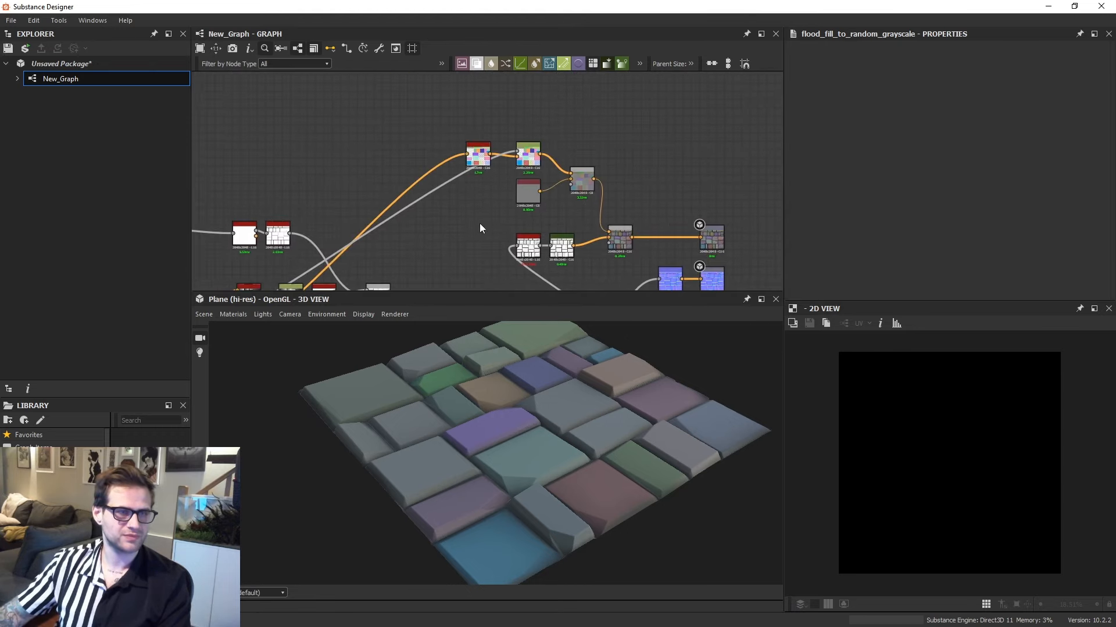
key("ctrl+v")
Arrange the duplicated grayscale nodes beside the random color nodes and set the Distance copy's random seed to 2.
left_click_drag(451, 117, 536, 114)
scroll(495, 149, "up", 2)
left_click_drag(428, 160, 467, 156)
double_click(467, 157)
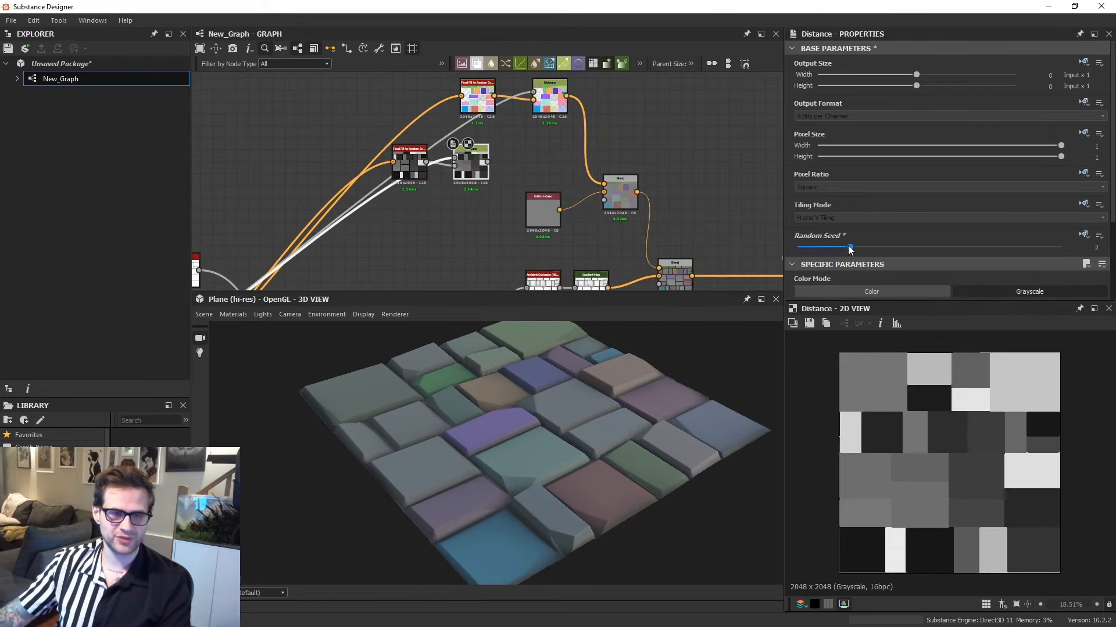
Add a Gradient Map node after the duplicated Distance node and connect the Distance output to it.
key("space")
type("gra")
left_click(559, 179)
scroll(499, 164, "up", 3)
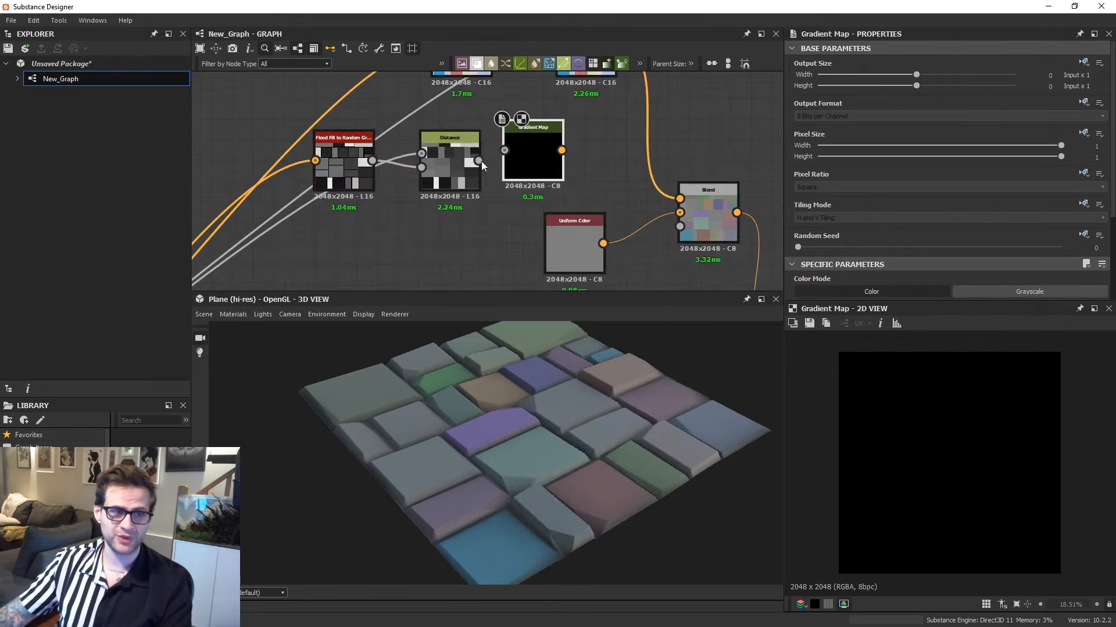
left_click_drag(479, 161, 530, 168)
Pick a magenta-to-blue-to-teal gradient for the new Gradient Map by sampling the color picker's hue bar.
scroll(1058, 286, "down", 3)
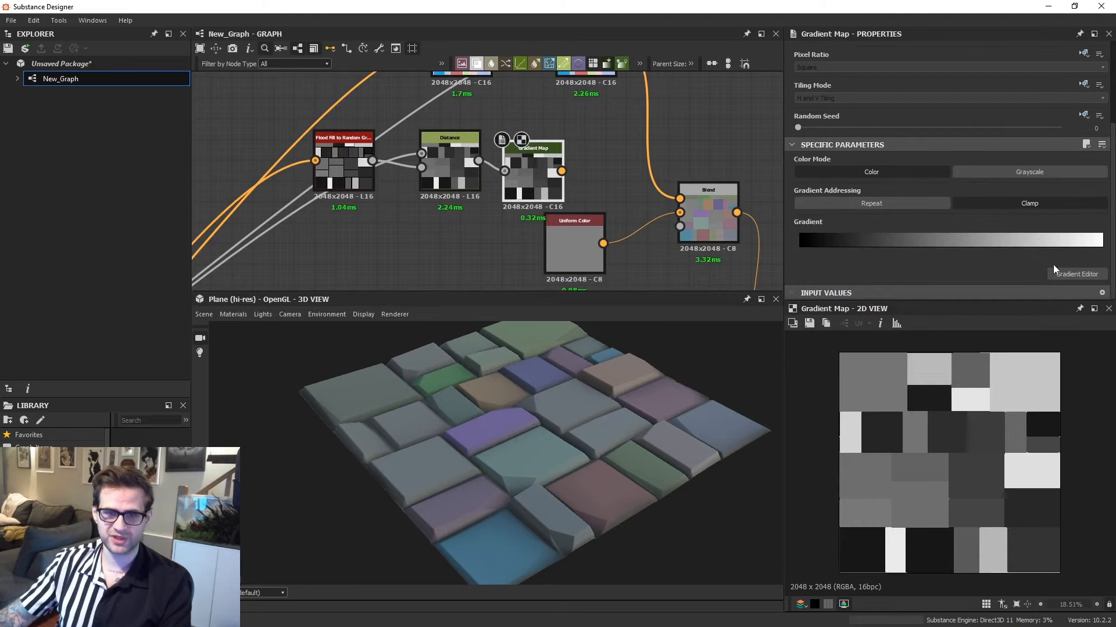
left_click(1076, 274)
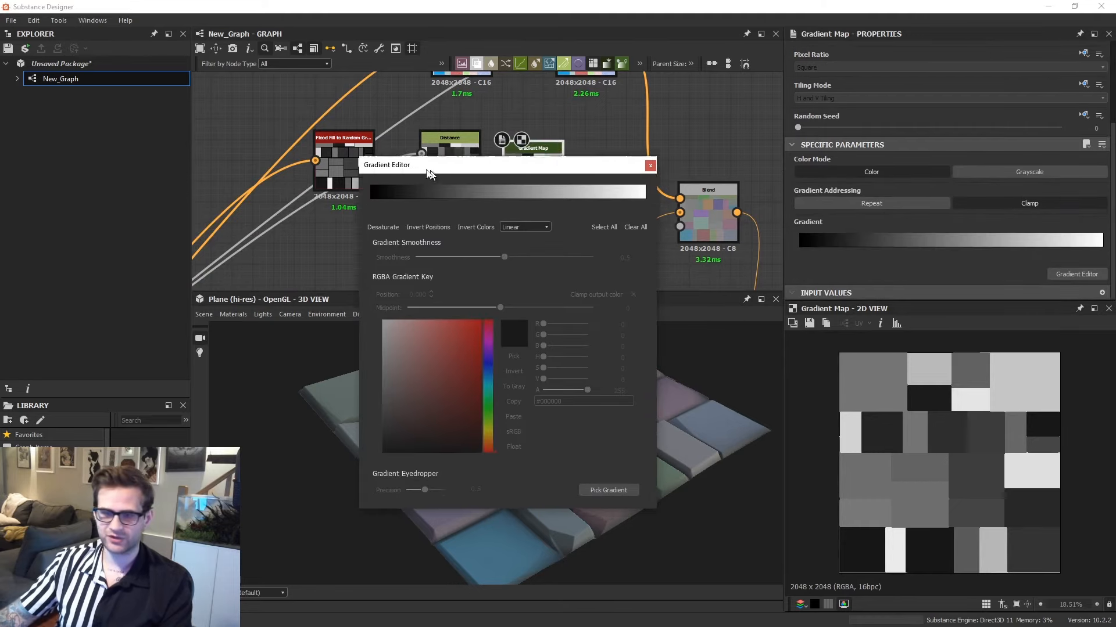
left_click_drag(485, 341, 485, 388)
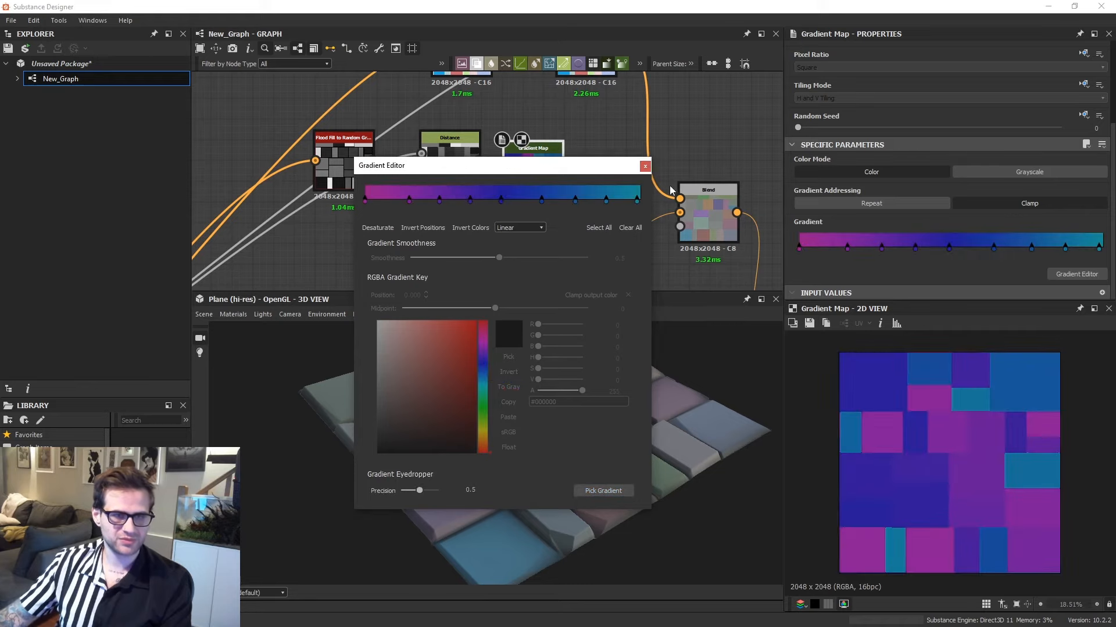
left_click(645, 167)
Connect the colored Gradient Map to the Soft Light Blend's foreground and inspect the tinted stones in the 3D view.
left_click_drag(523, 168, 680, 198)
left_click(706, 207)
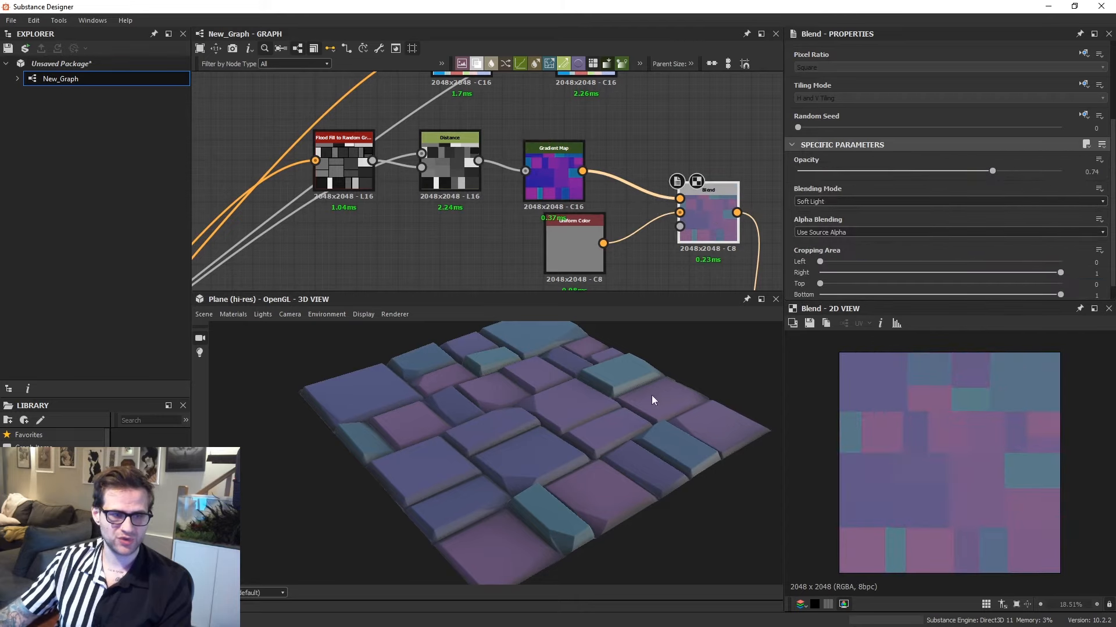
left_click_drag(652, 399, 632, 431)
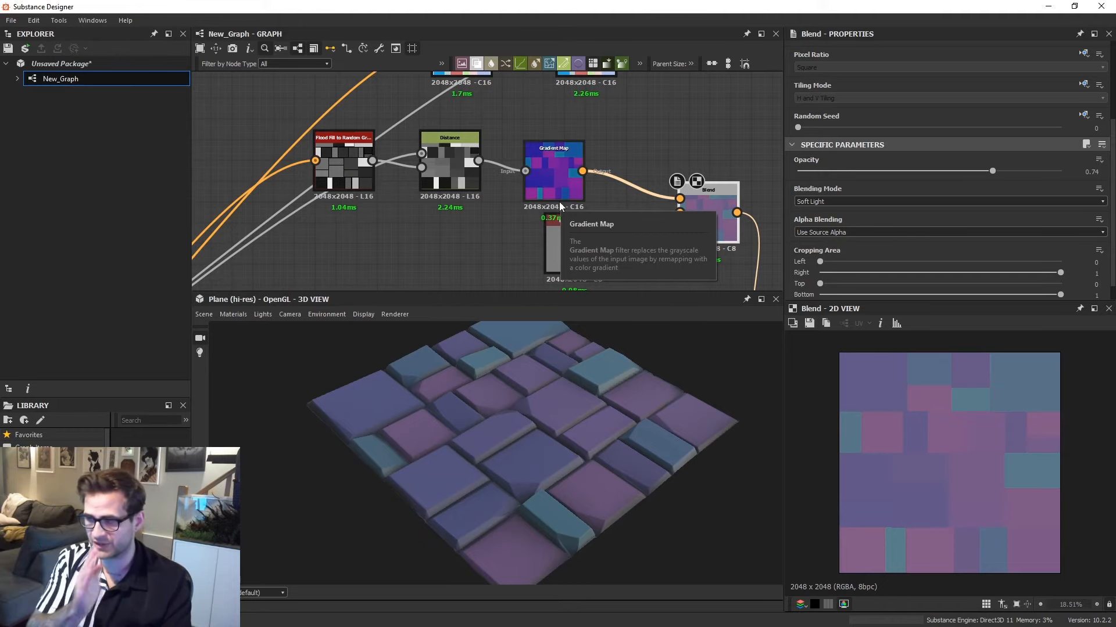
scroll(559, 201, "up", 1)
left_click_drag(575, 407, 556, 379)
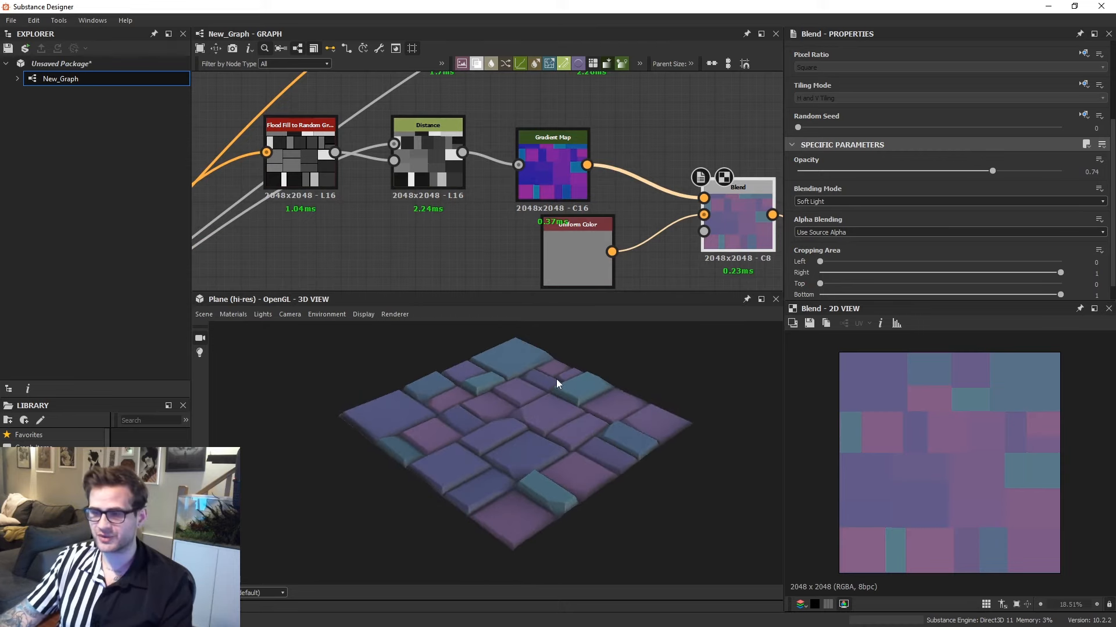
Preview the Multiply Blend that feeds the base color and tune the Soft Light Blend's opacity to 0.7.
scroll(560, 131, "down", 5)
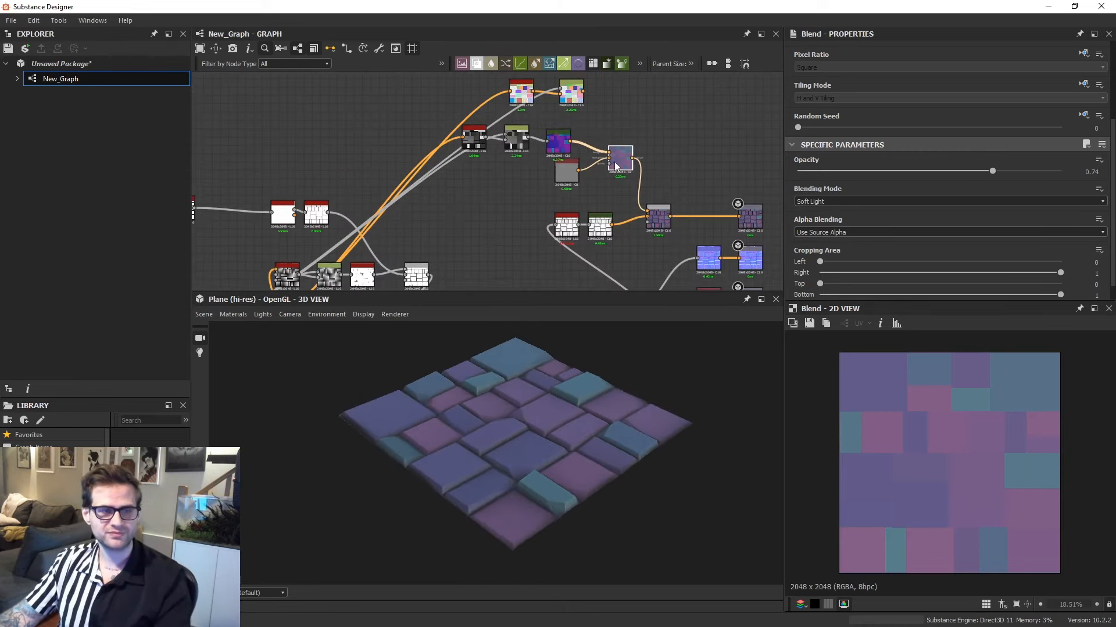
mouse_move(918, 171)
left_mouse_down()
mouse_move(898, 170)
mouse_move(918, 170)
left_mouse_up()
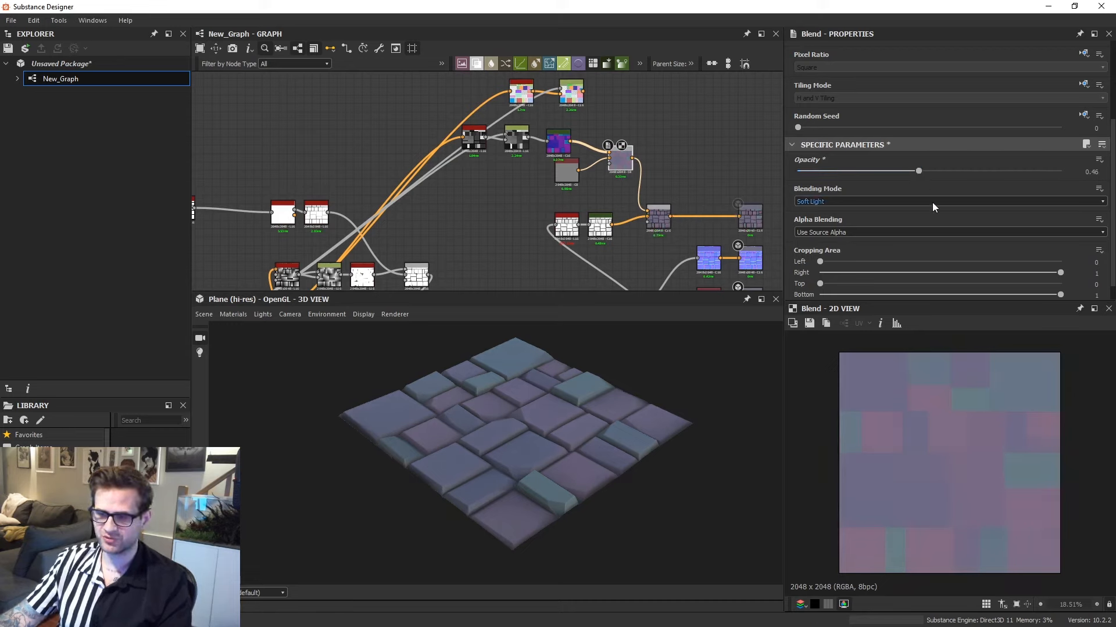
left_click_drag(663, 225, 658, 212)
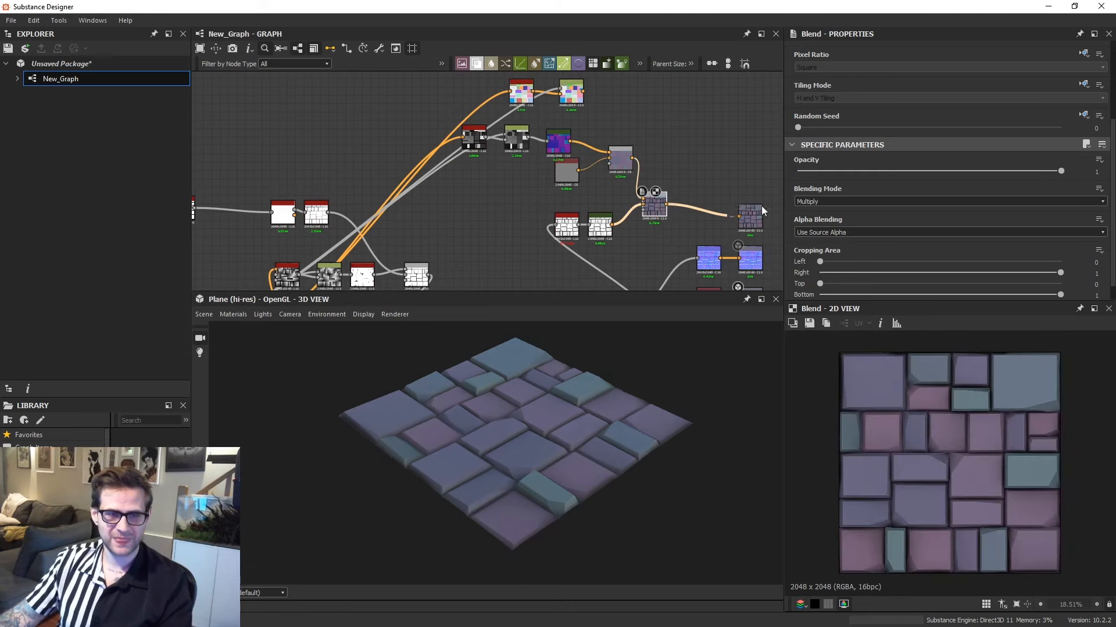
left_click(620, 169)
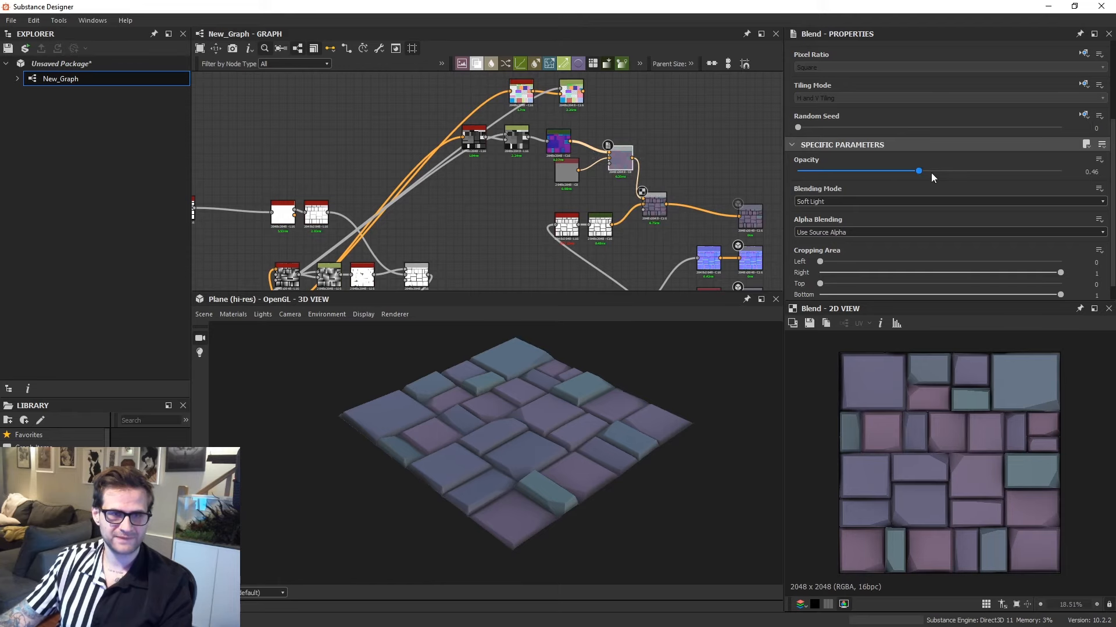
left_click_drag(962, 172, 981, 171)
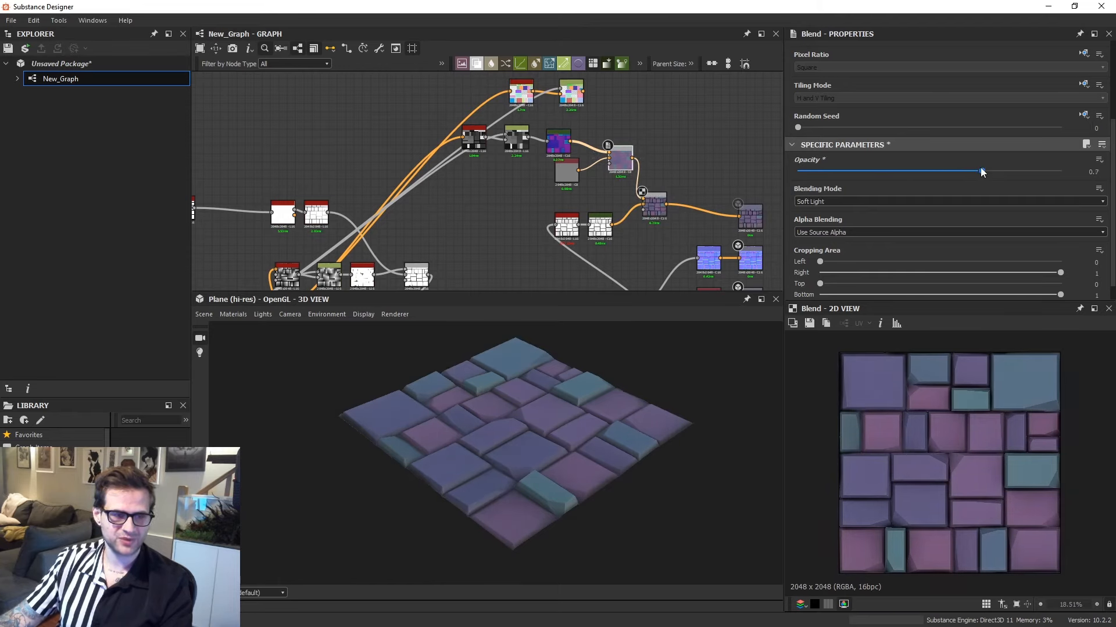
scroll(645, 418, "up", 3)
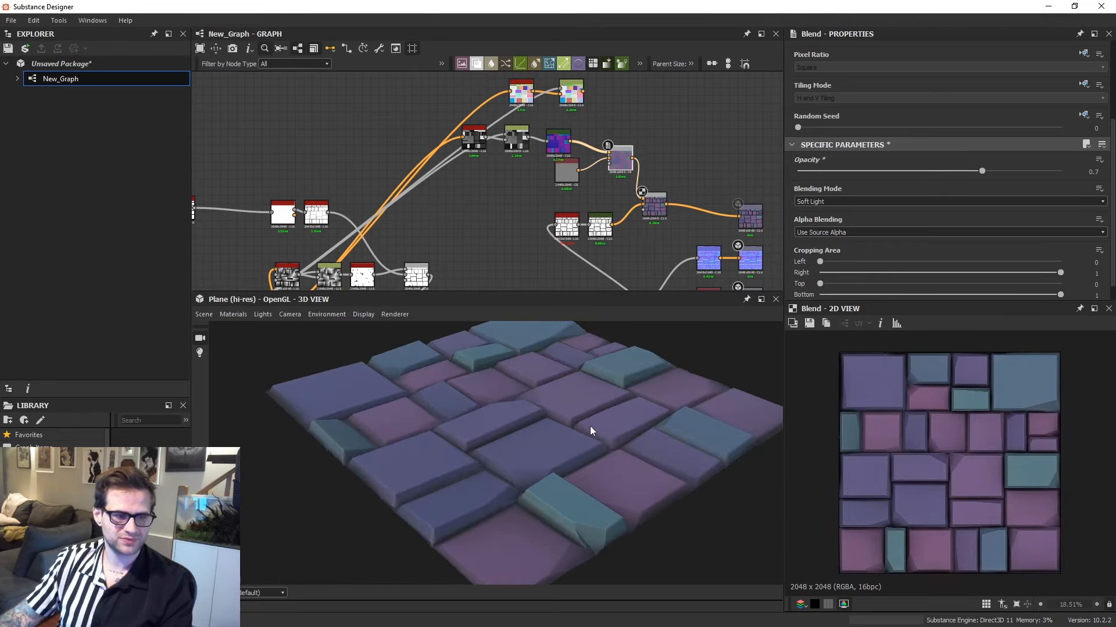
left_click_drag(591, 431, 576, 361)
Add a Flood Fill to BBox Size node below the height branches and connect the Flood Fill output to it.
scroll(469, 226, "down", 4)
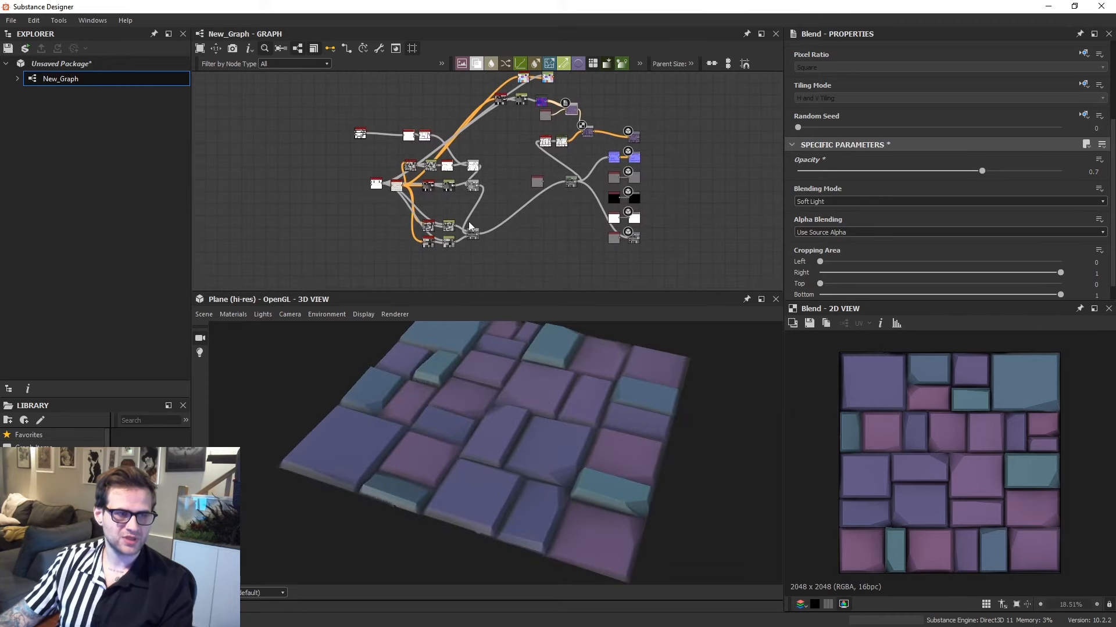
scroll(470, 226, "up", 2)
middle_click_drag(489, 275, 475, 224)
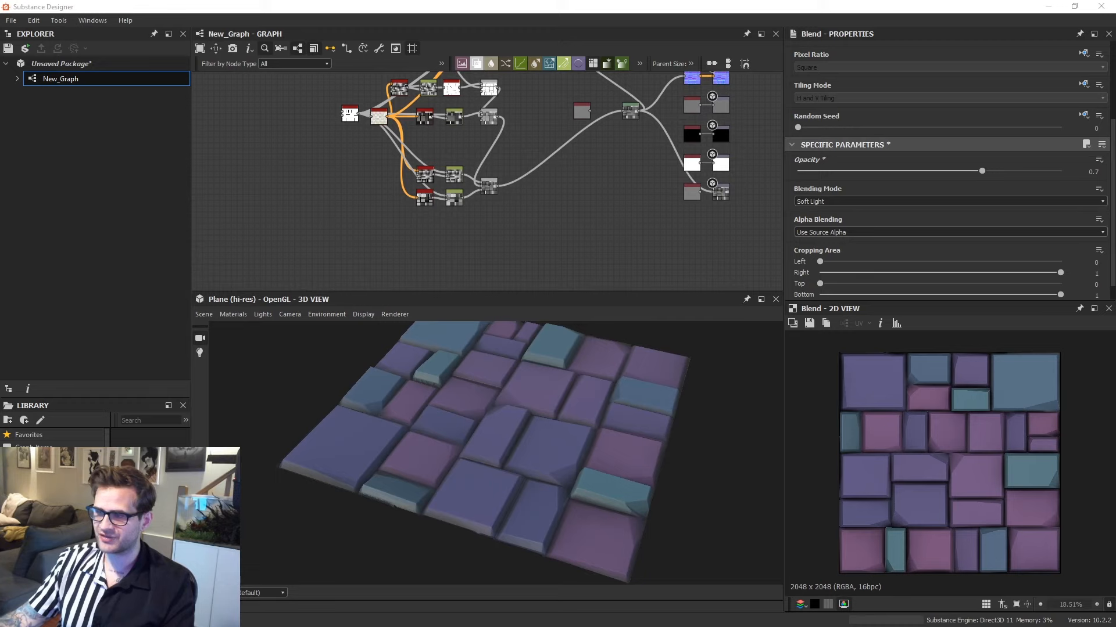
middle_click_drag(444, 247, 459, 219)
key("space")
type("flood")
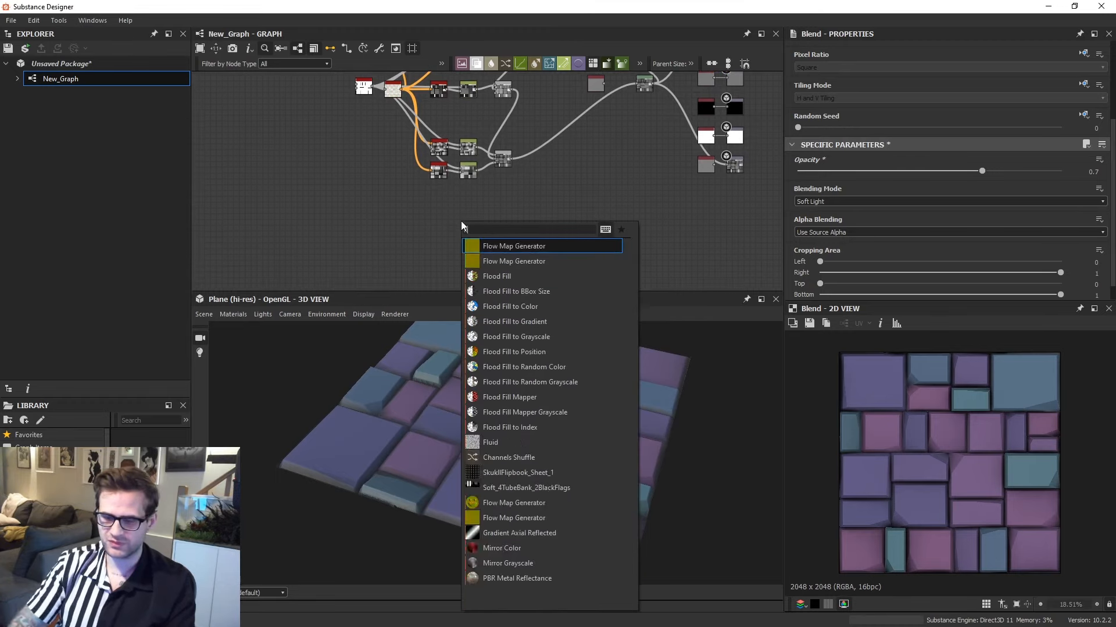
left_click(523, 263)
scroll(465, 232, "up", 3)
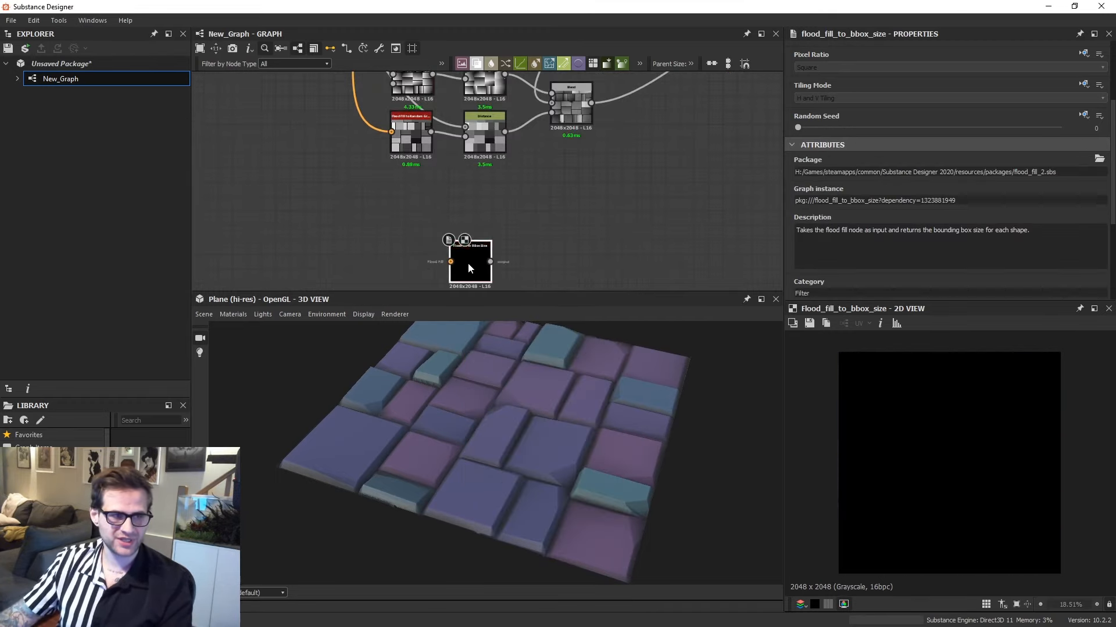
middle_click_drag(414, 206, 416, 218)
left_click_drag(394, 144, 395, 216, "ctrl")
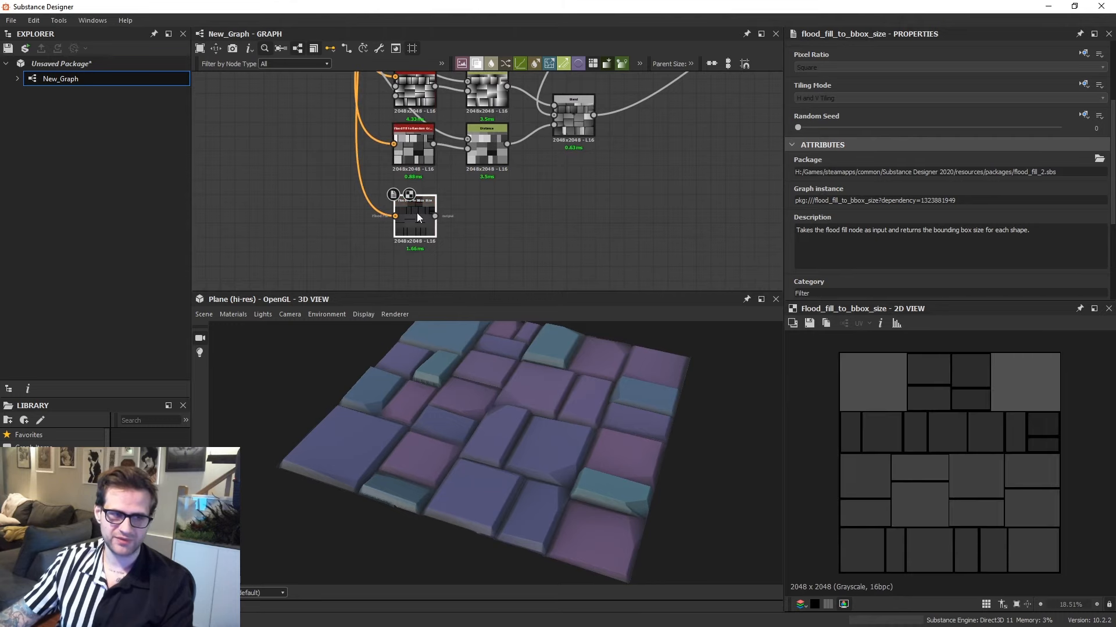
scroll(967, 426, "down", 2)
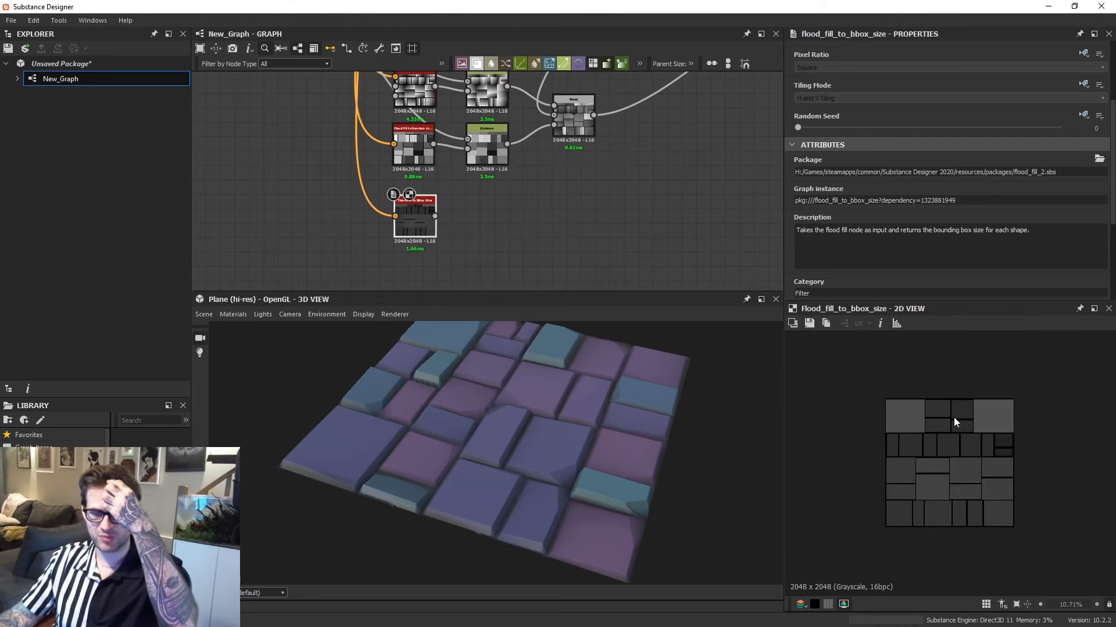
Add a Tile Sampler node below the Flood Fill to BBox Size node as a separate test setup.
scroll(947, 405, "up", 3)
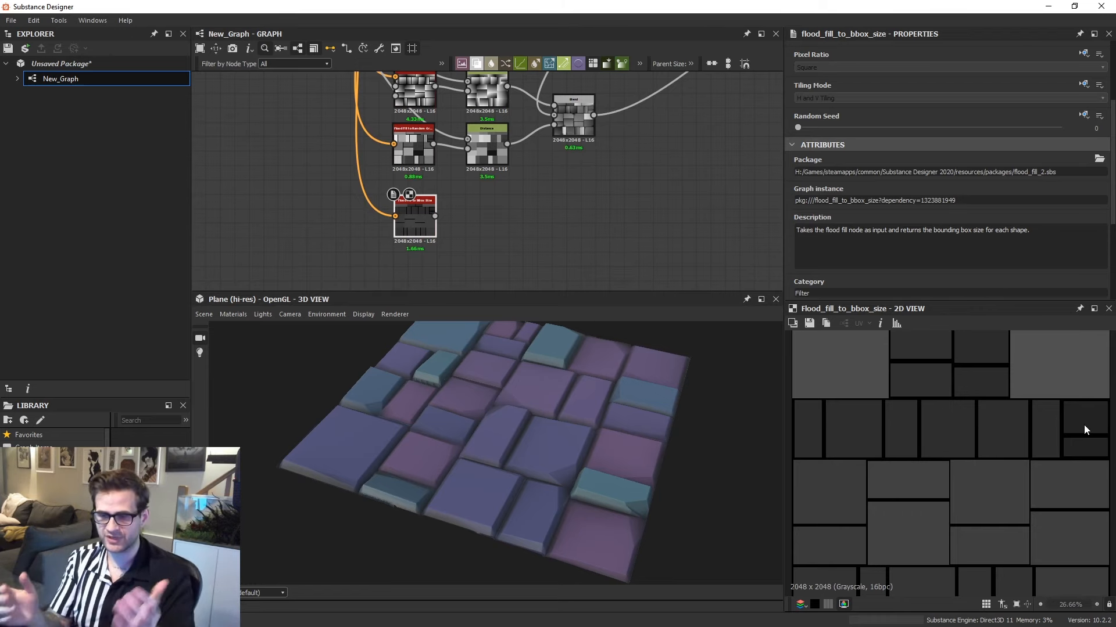
middle_click_drag(368, 286, 441, 232)
key("space")
type("t")
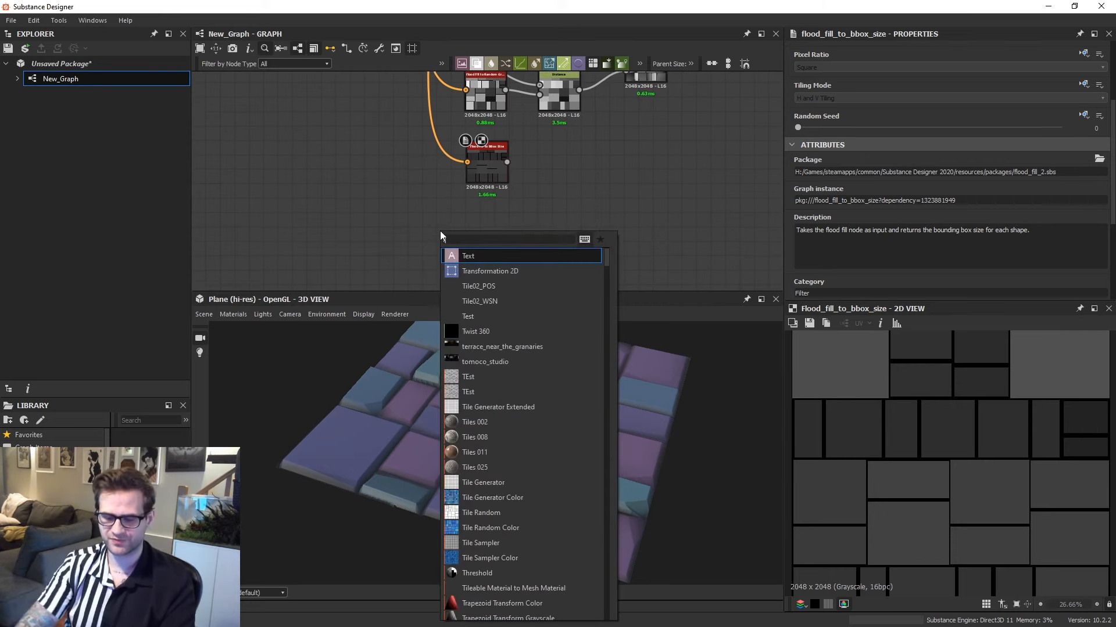
type("ile sampler")
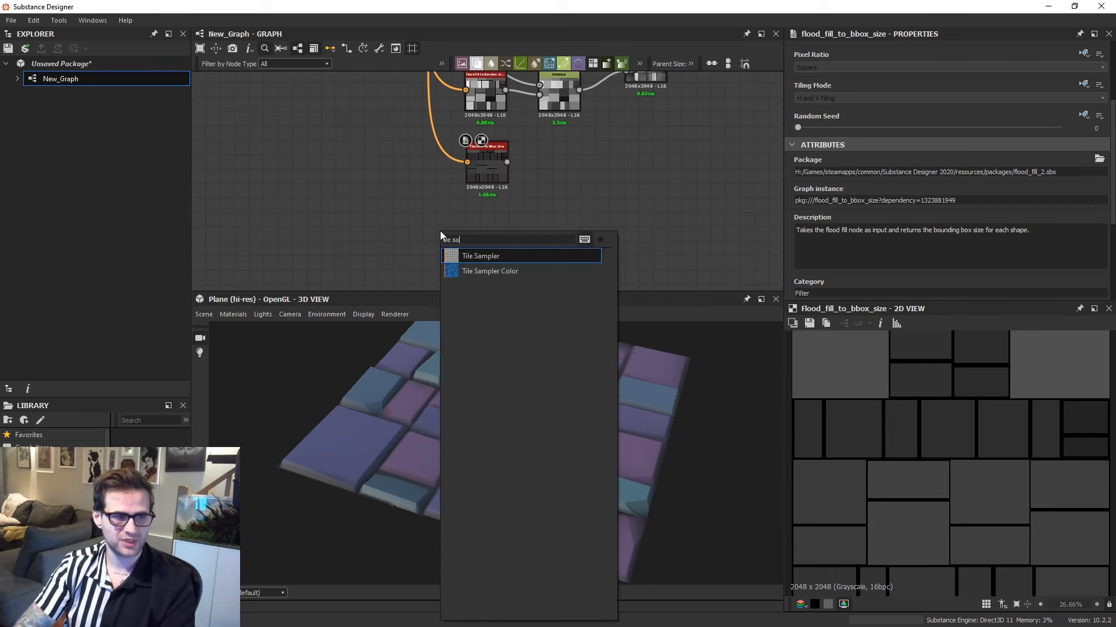
key("Return")
scroll(438, 214, "down", 1)
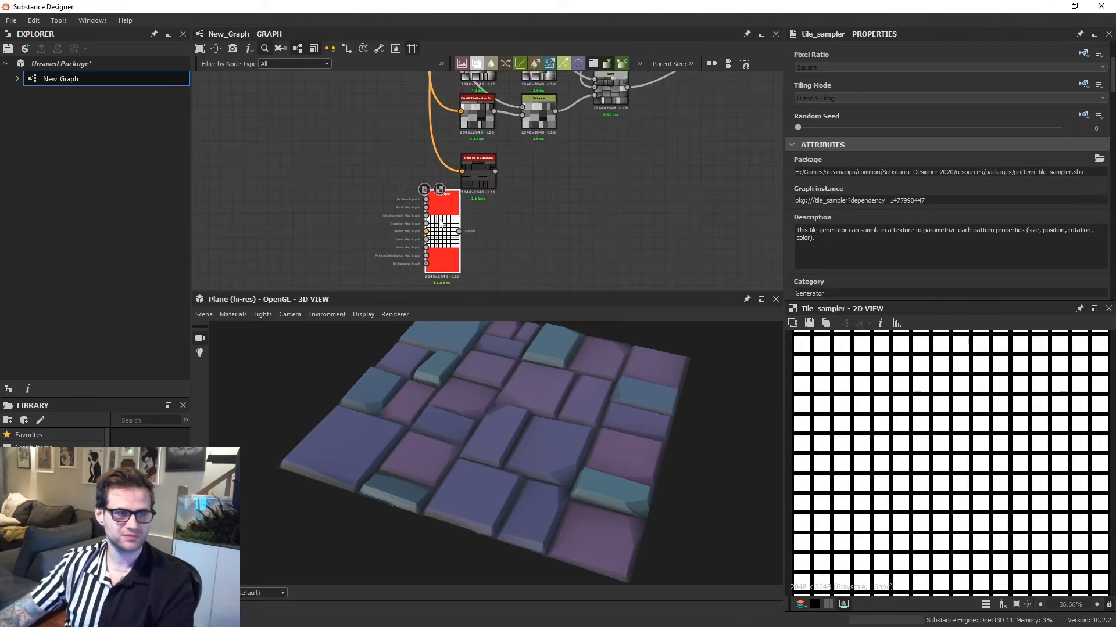
left_click_drag(439, 219, 398, 221)
Set the Tile Sampler's pattern to Disc and its scale to 0.57.
scroll(904, 188, "down", 4)
scroll(894, 204, "down", 2)
left_click(883, 222)
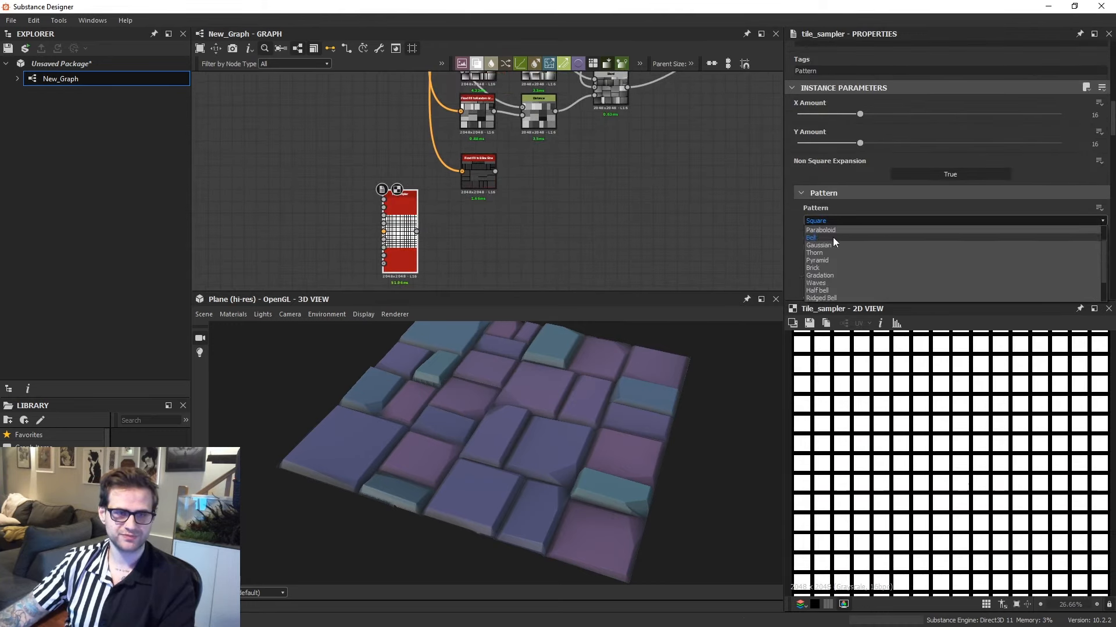
left_click(833, 244)
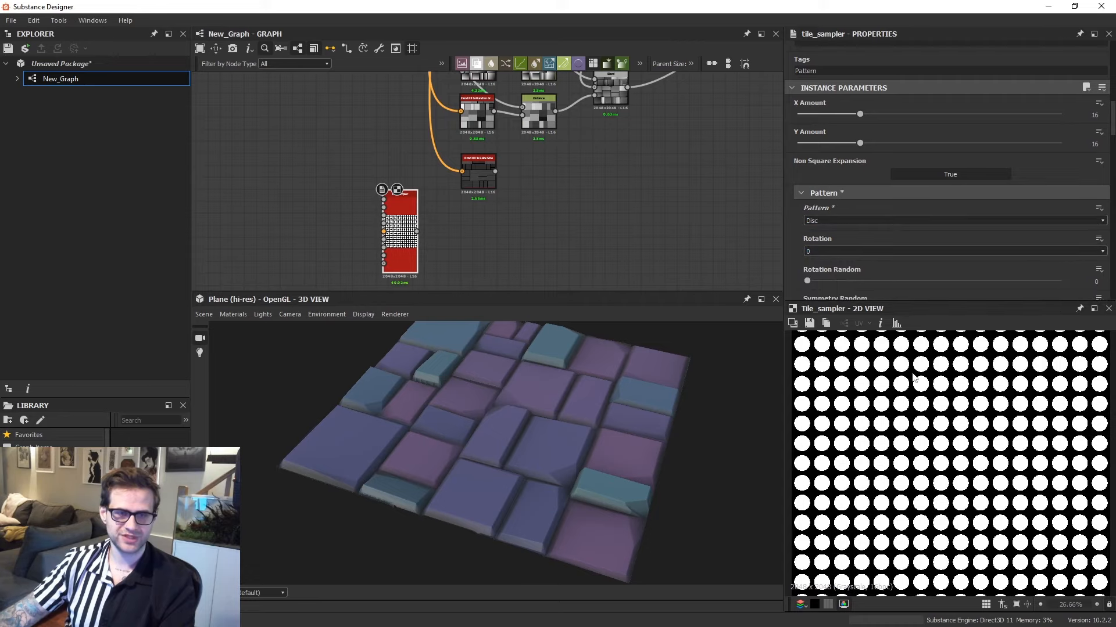
scroll(899, 224, "down", 5)
mouse_move(827, 253)
left_mouse_down()
mouse_move(853, 253)
mouse_move(821, 252)
left_mouse_up()
scroll(890, 217, "down", 2)
scroll(872, 220, "down", 2)
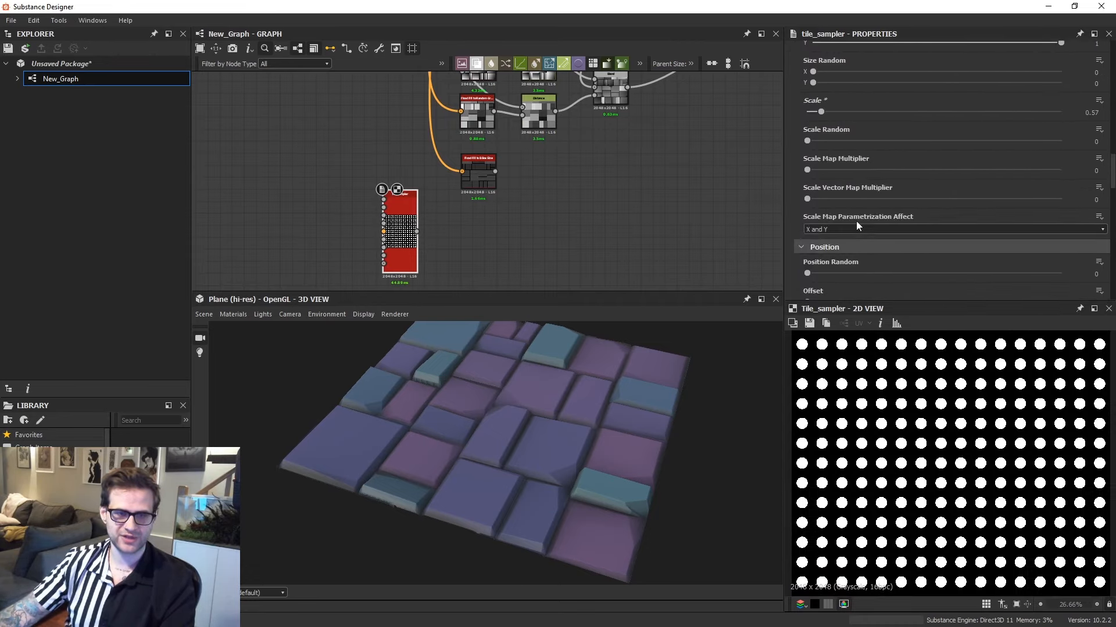
scroll(852, 215, "down", 1)
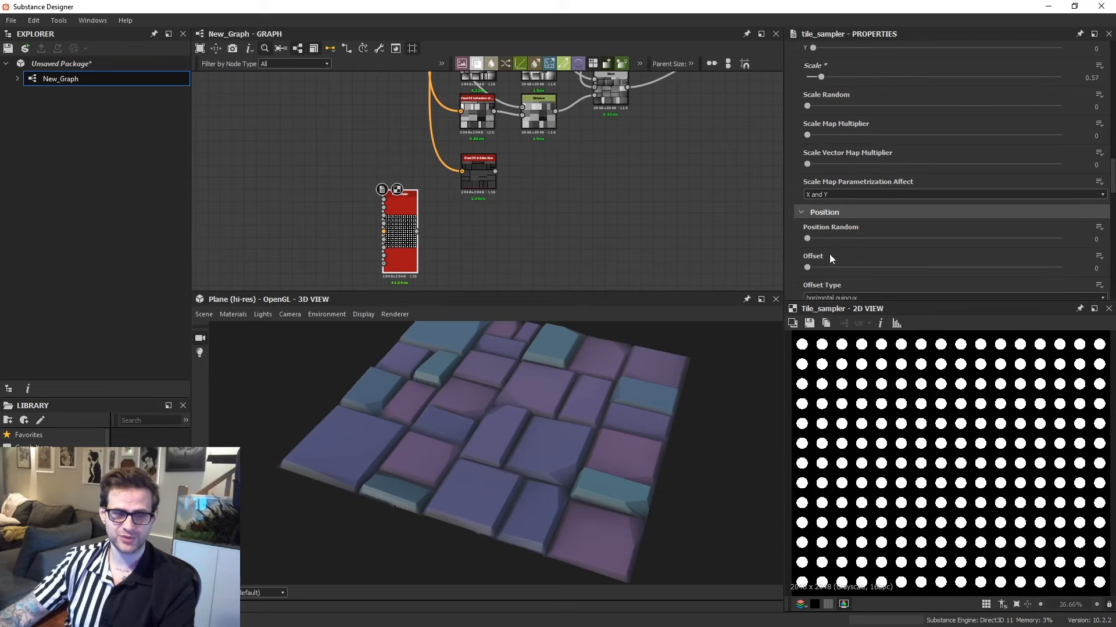
Raise the Tile Sampler's Mask Random to thin out the discs and set Scale Random to 0.94.
scroll(837, 244, "down", 15)
scroll(836, 235, "down", 2)
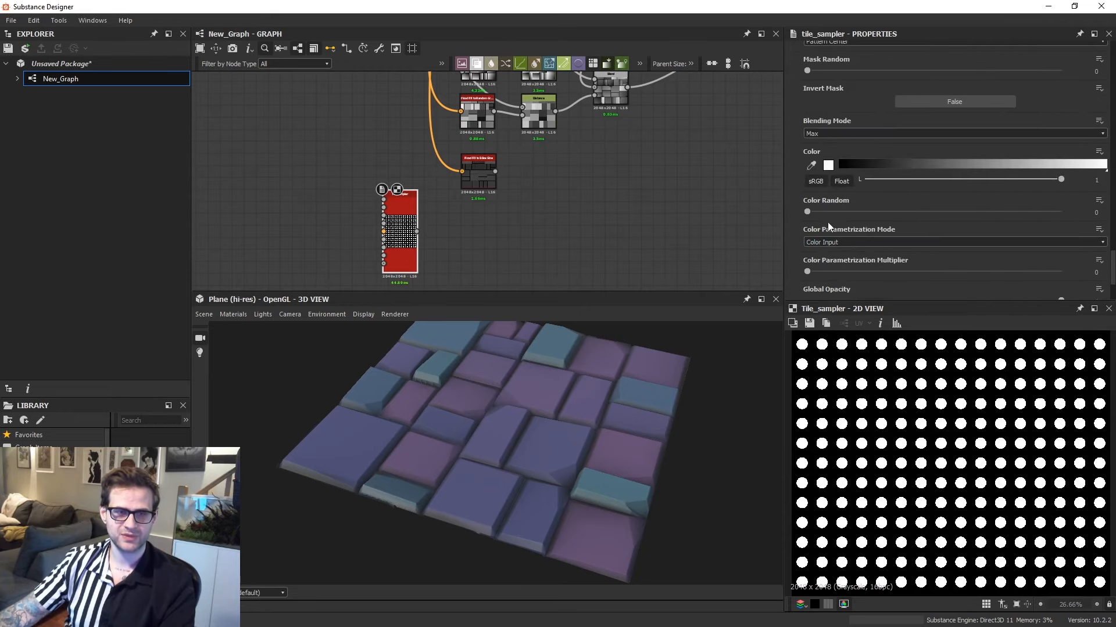
scroll(836, 174, "up", 3)
left_click_drag(826, 176, 976, 188)
scroll(854, 146, "up", 6)
scroll(860, 133, "up", 10)
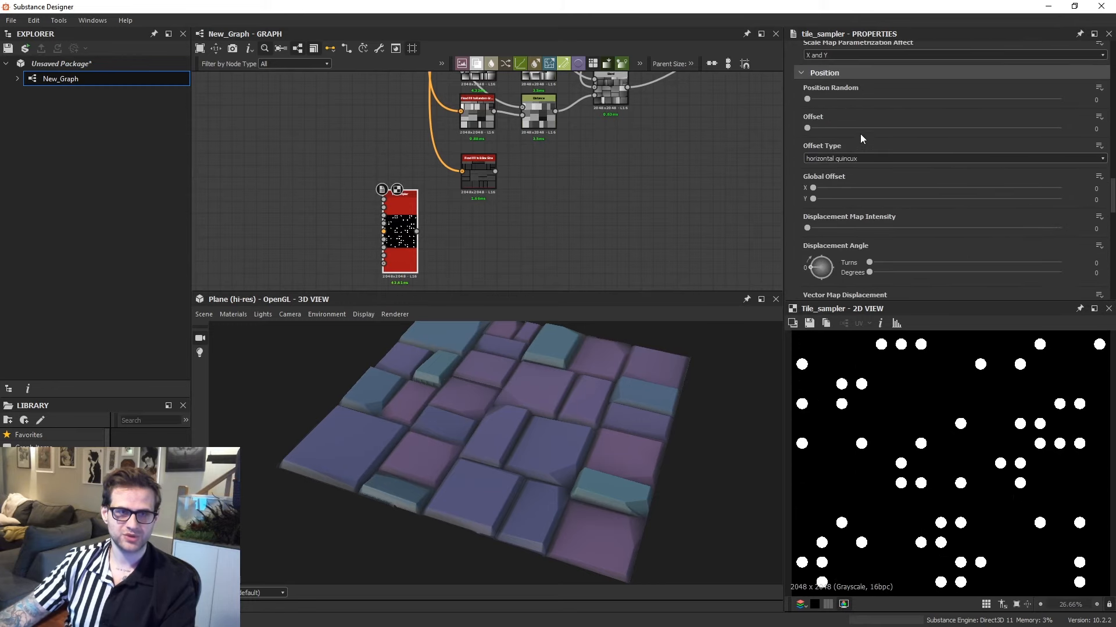
left_click_drag(807, 105, 1045, 140)
scroll(985, 497, "up", 3)
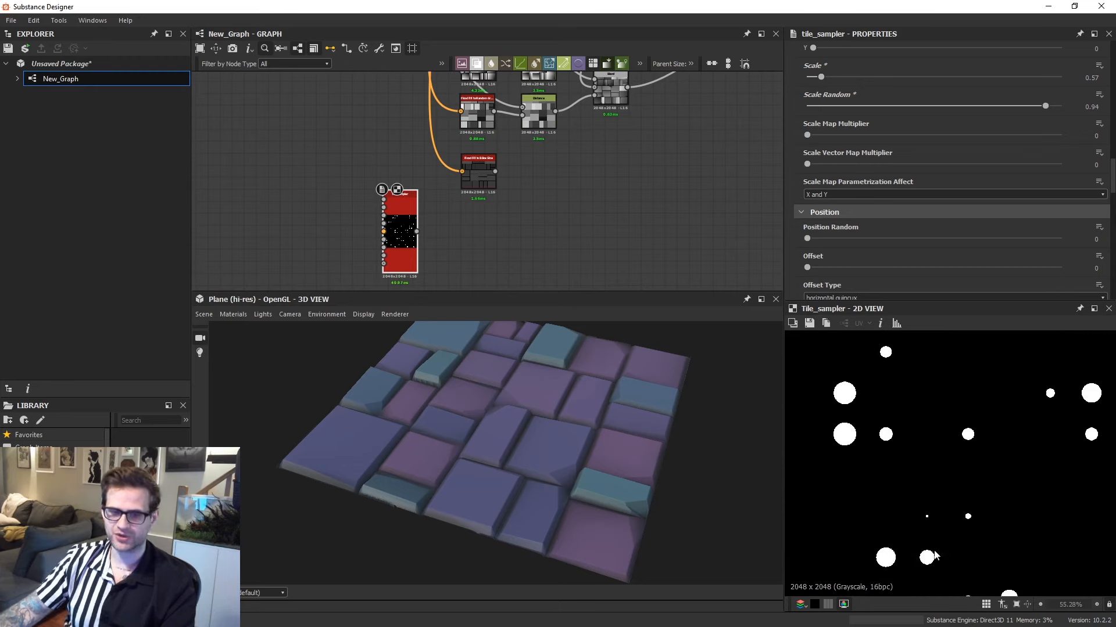
Try shading the discs by Scale with a Color Parametrization Multiplier of 1, and undo both changes.
scroll(889, 205, "down", 10)
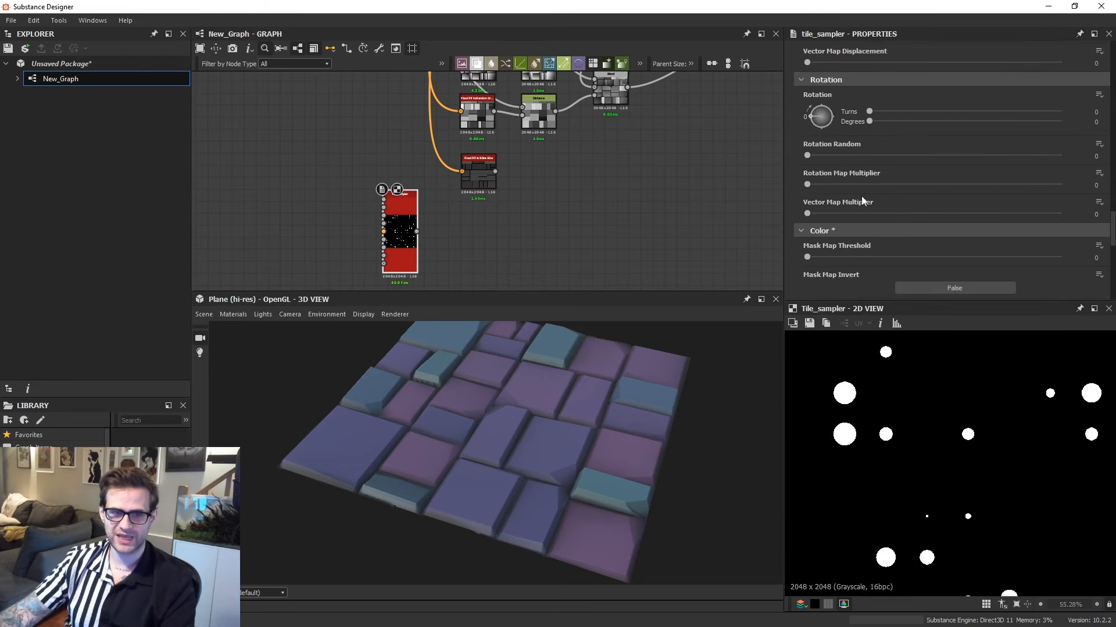
scroll(859, 190, "up", 9)
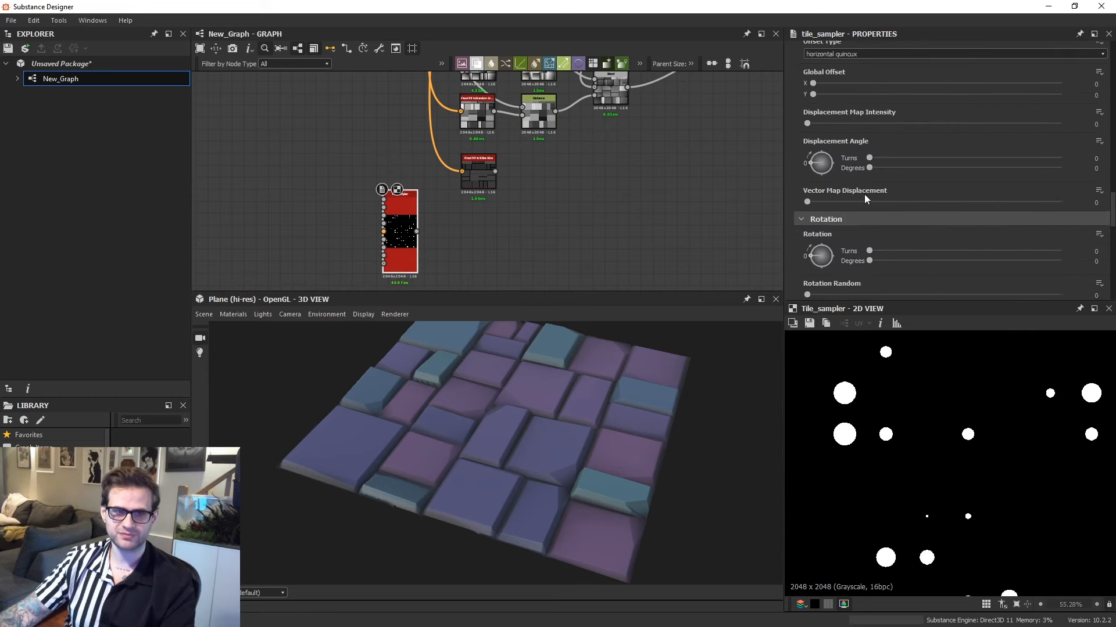
scroll(883, 188, "up", 3)
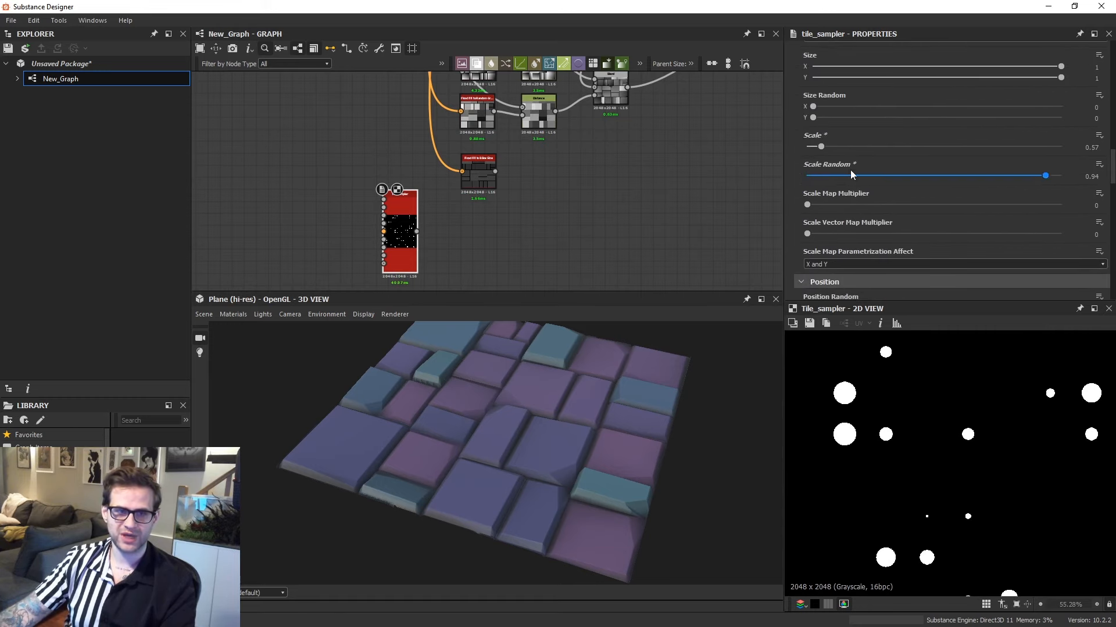
scroll(860, 174, "down", 8)
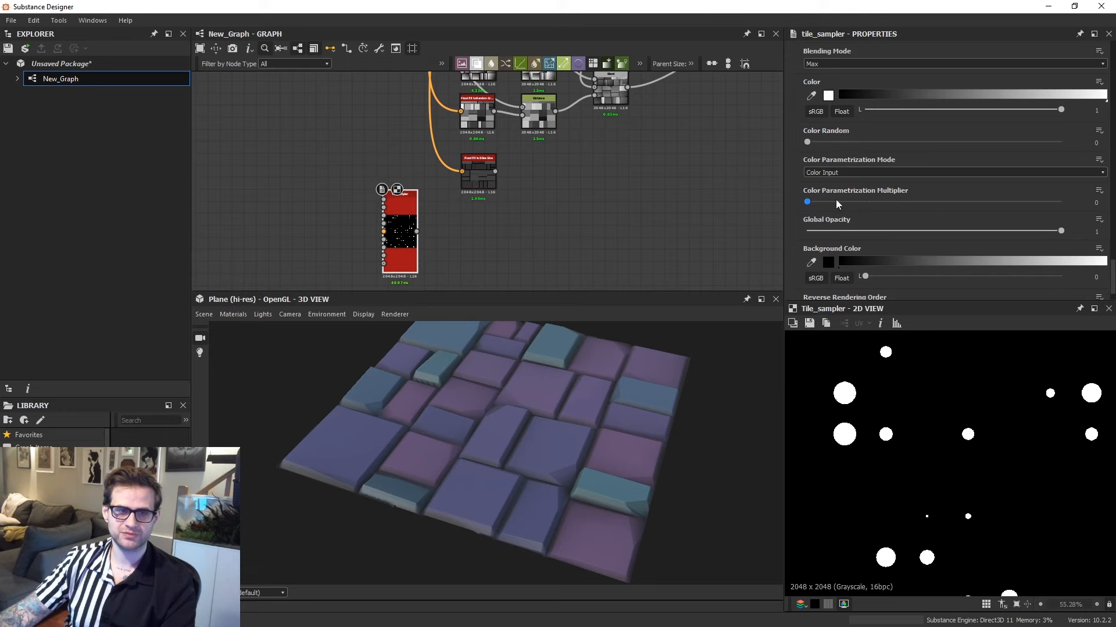
left_click_drag(827, 200, 1063, 210)
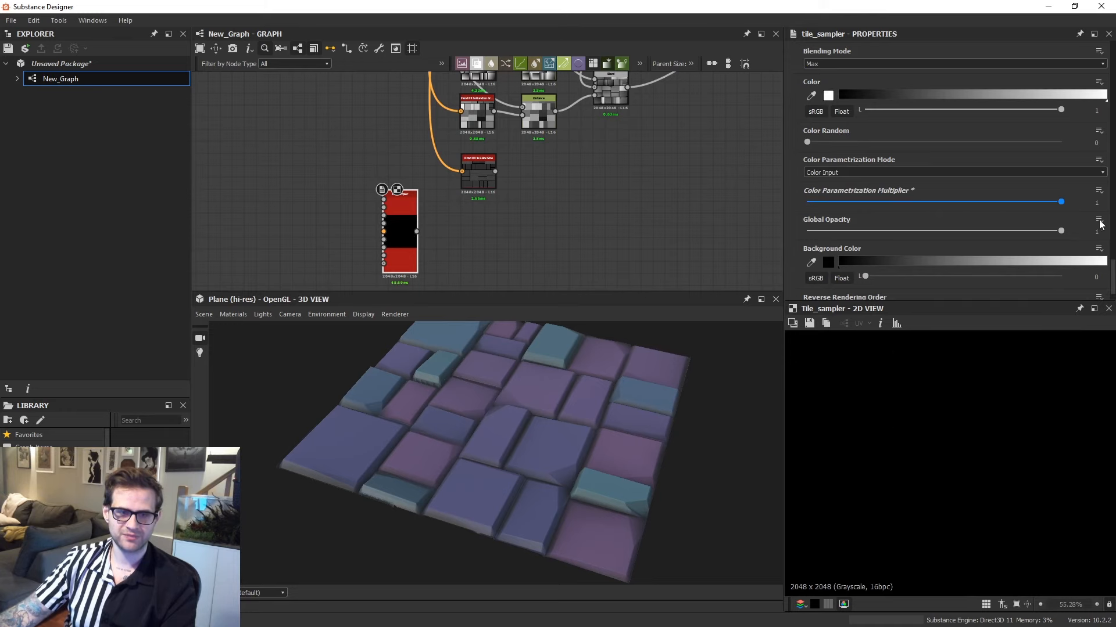
left_click(865, 172)
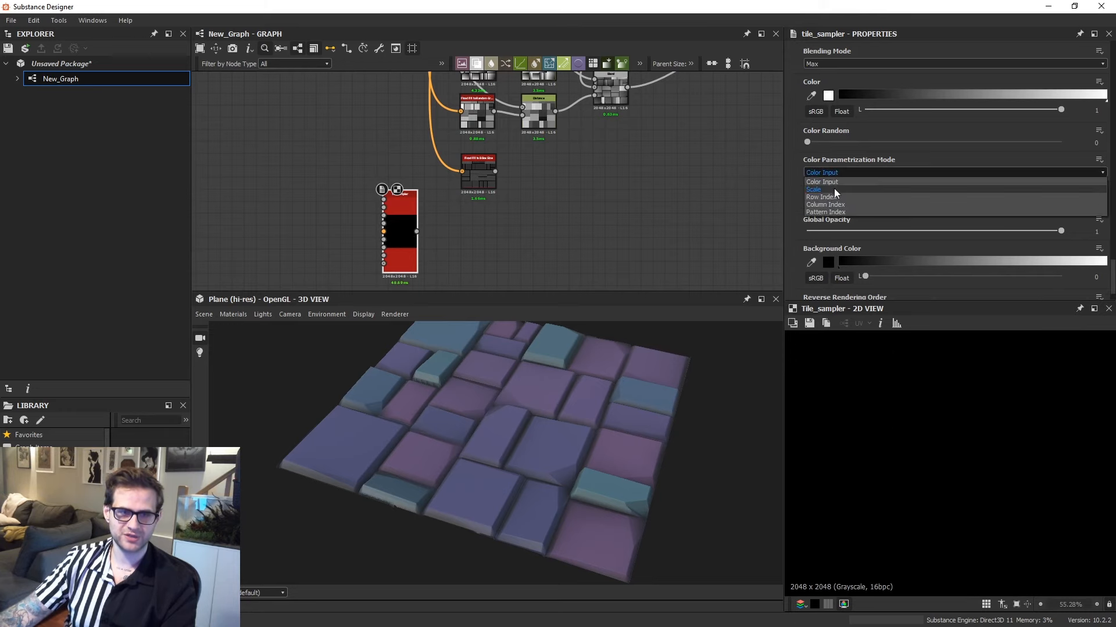
left_click(835, 188)
scroll(963, 525, "up", 3)
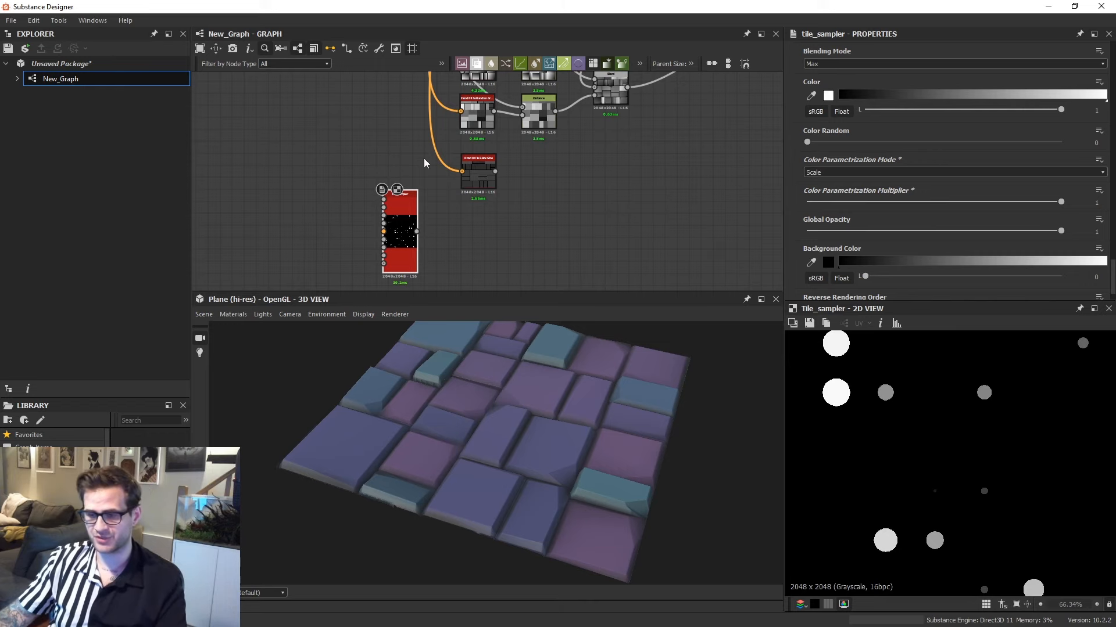
key("ctrl+z")
key("ctrl+z")
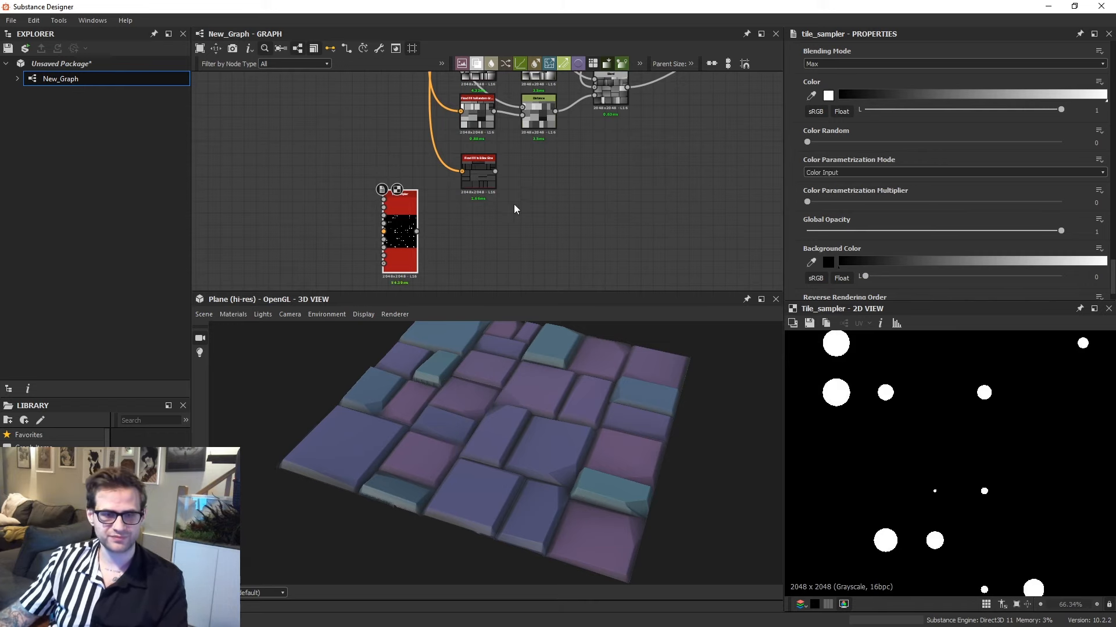
Add a Flood Fill node and connect the Tile Sampler's output to it.
key("space")
type("flodo")
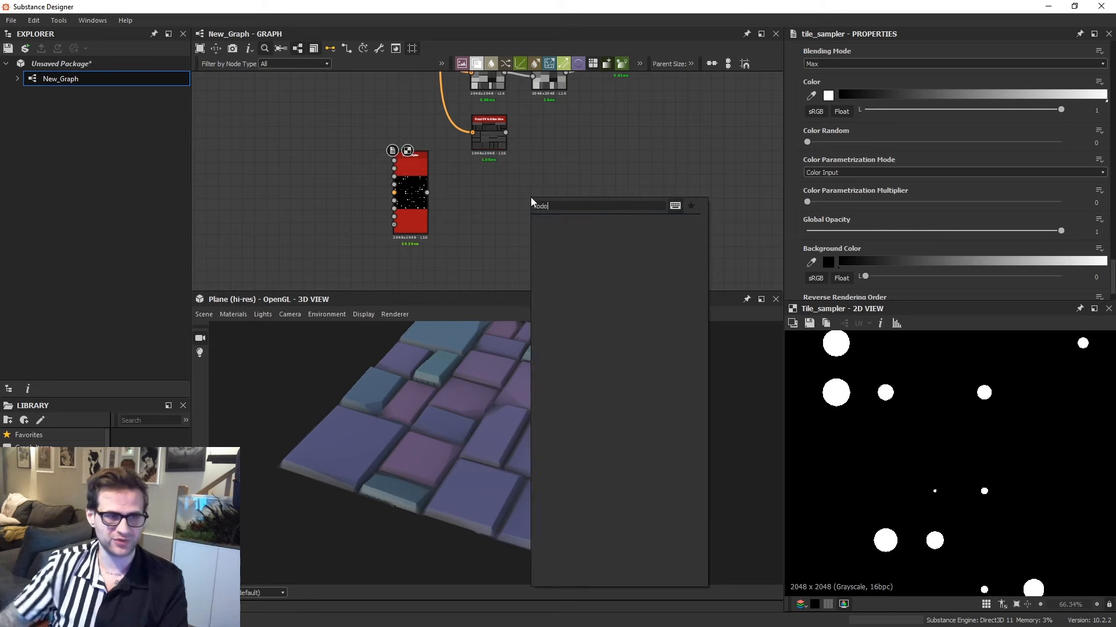
left_click(568, 213)
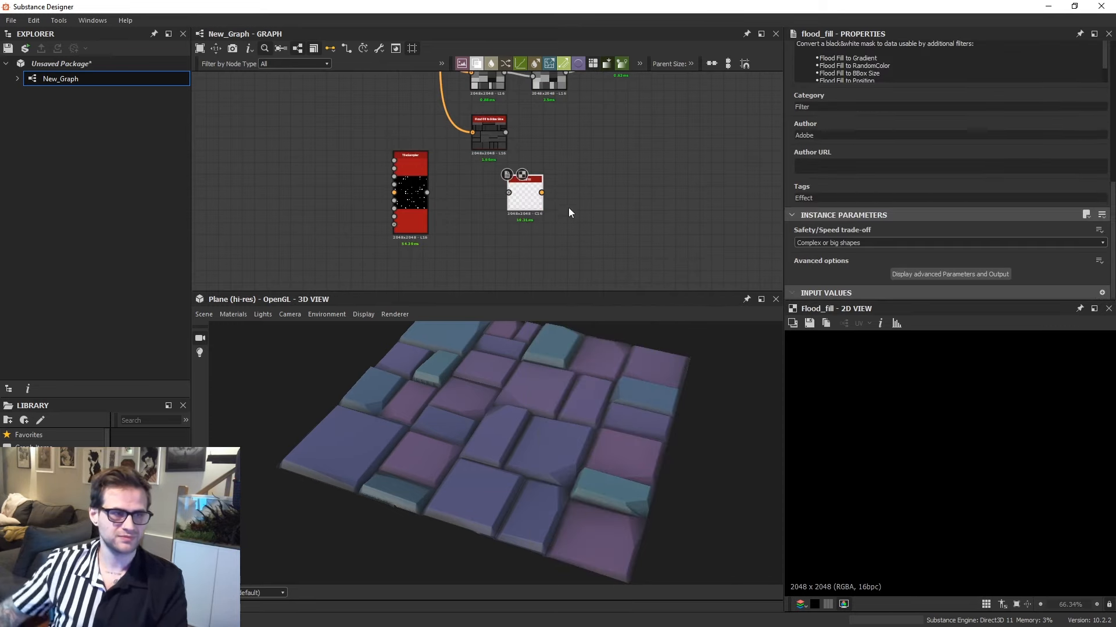
left_click_drag(428, 192, 497, 195)
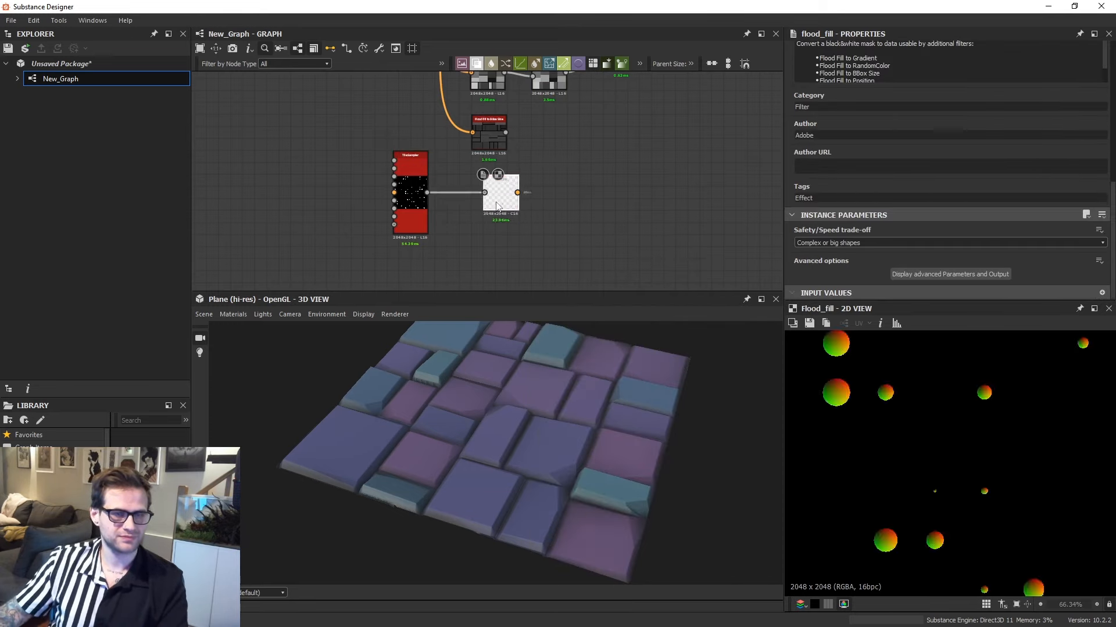
Add a Flood Fill to BBox Size node after the discs' Flood Fill and connect the two.
key("space")
type("flood")
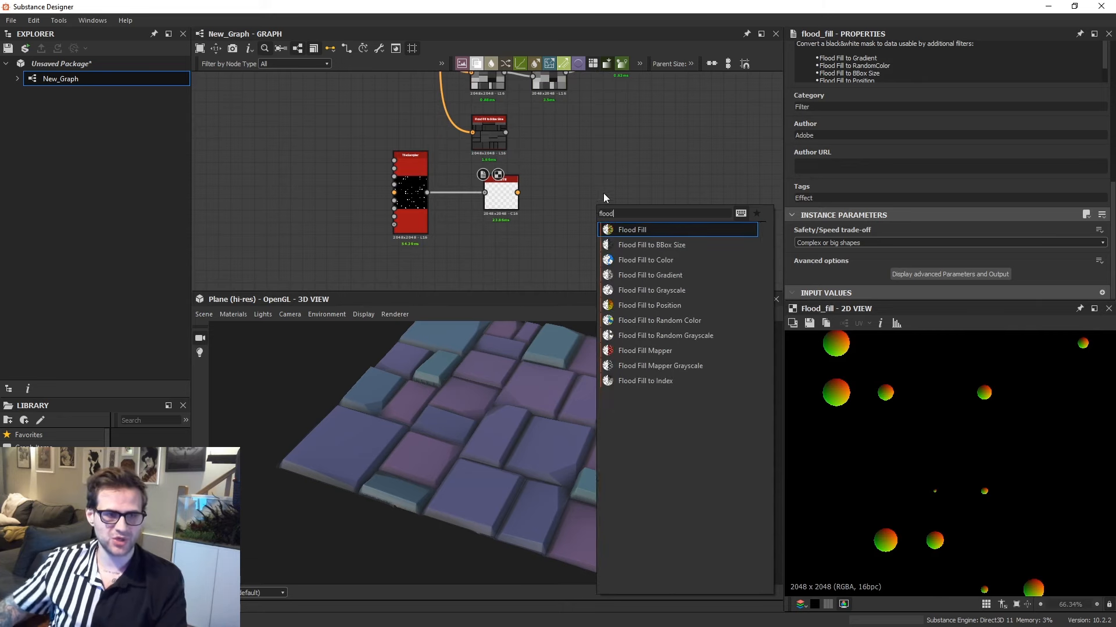
left_click(678, 246)
left_click_drag(508, 191, 566, 196)
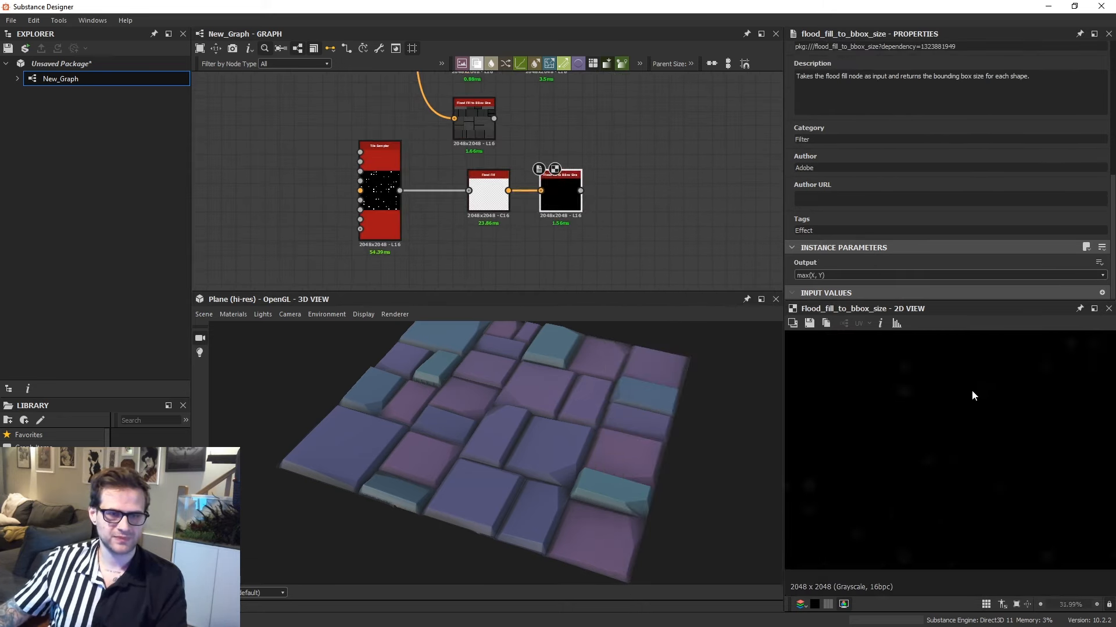
Add an Auto Levels node after the discs' Flood Fill to BBox Size, connect it, and inspect the disc brightness in the 2D view.
scroll(619, 205, "up", 2)
key("space")
type("aut")
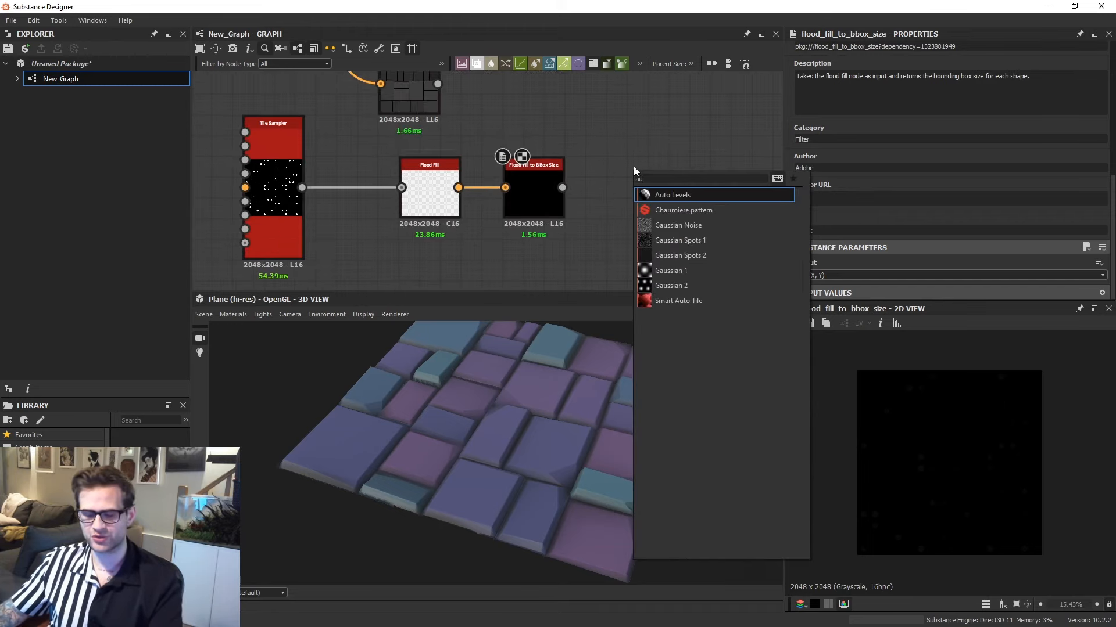
left_click(663, 190)
left_click_drag(563, 188, 599, 187)
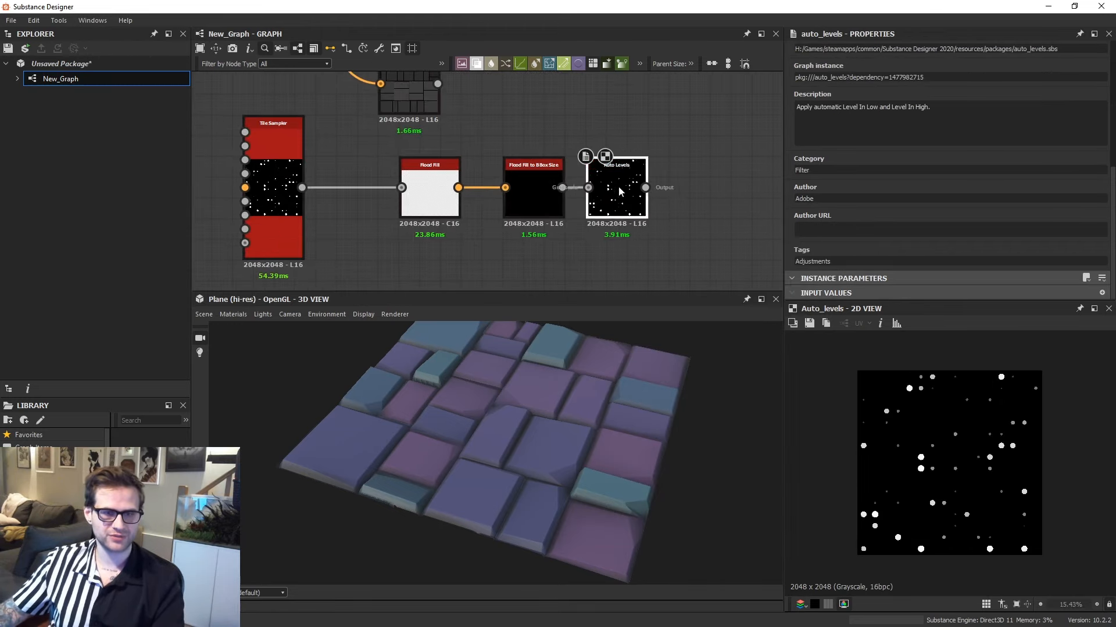
scroll(994, 439, "up", 5)
scroll(995, 439, "up", 2)
scroll(1022, 502, "up", 5)
middle_click_drag(975, 503, 1053, 453)
middle_click_drag(887, 484, 984, 477)
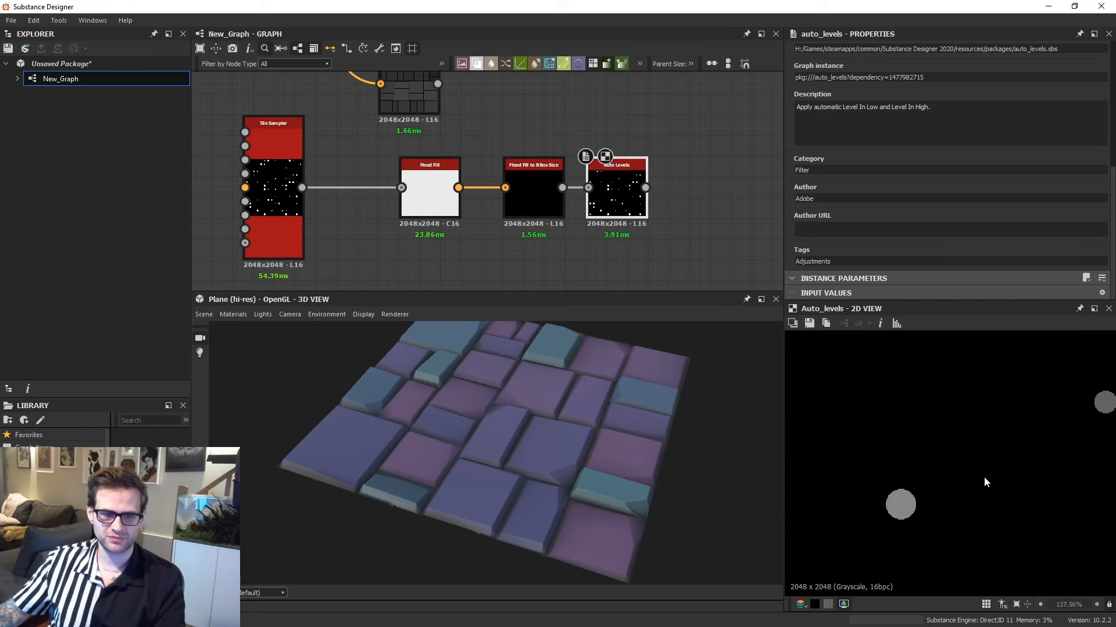
scroll(890, 426, "down", 5)
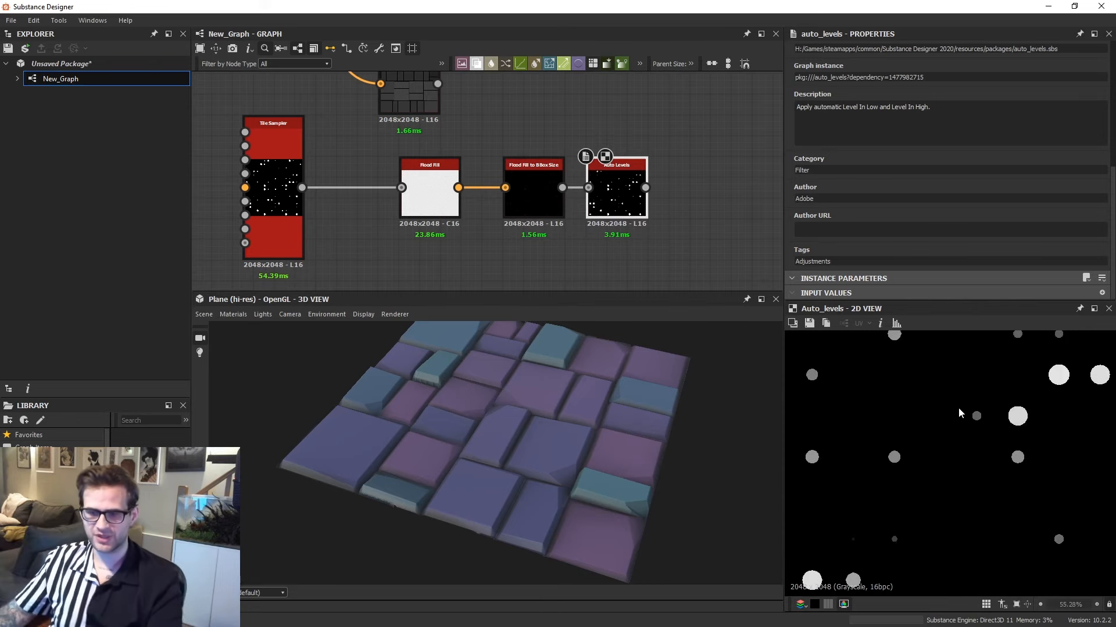
Delete the Tile Sampler test chain and preview the stones' Flood Fill to BBox Size node.
left_click_drag(668, 248, 285, 168)
key("Delete")
middle_click_drag(476, 158, 502, 242)
double_click(445, 178)
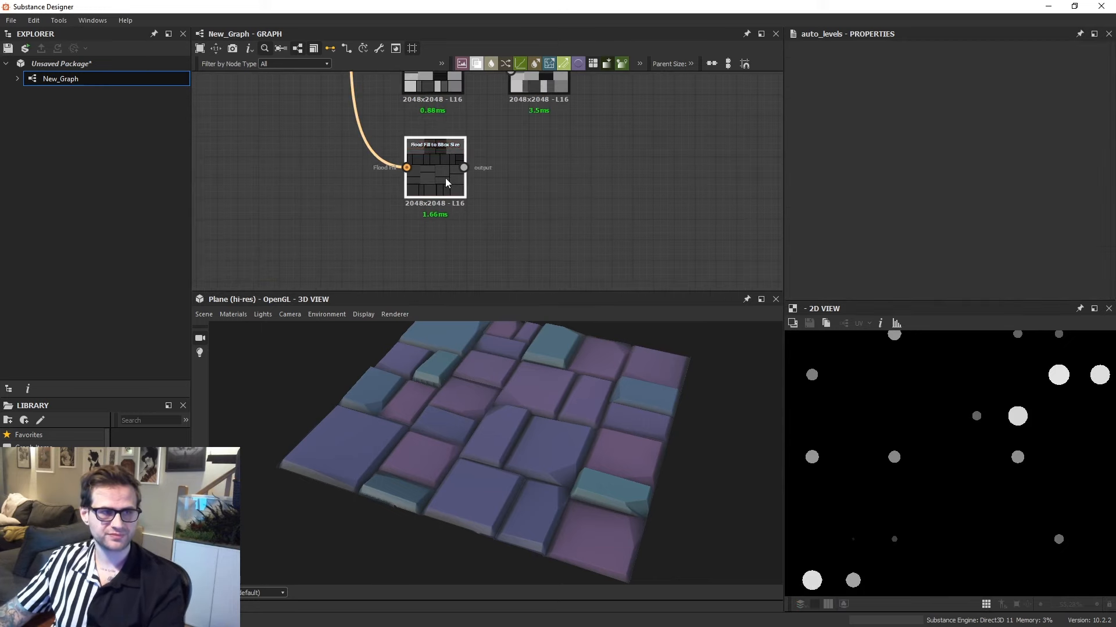
scroll(939, 410, "down", 1)
scroll(1003, 435, "down", 3)
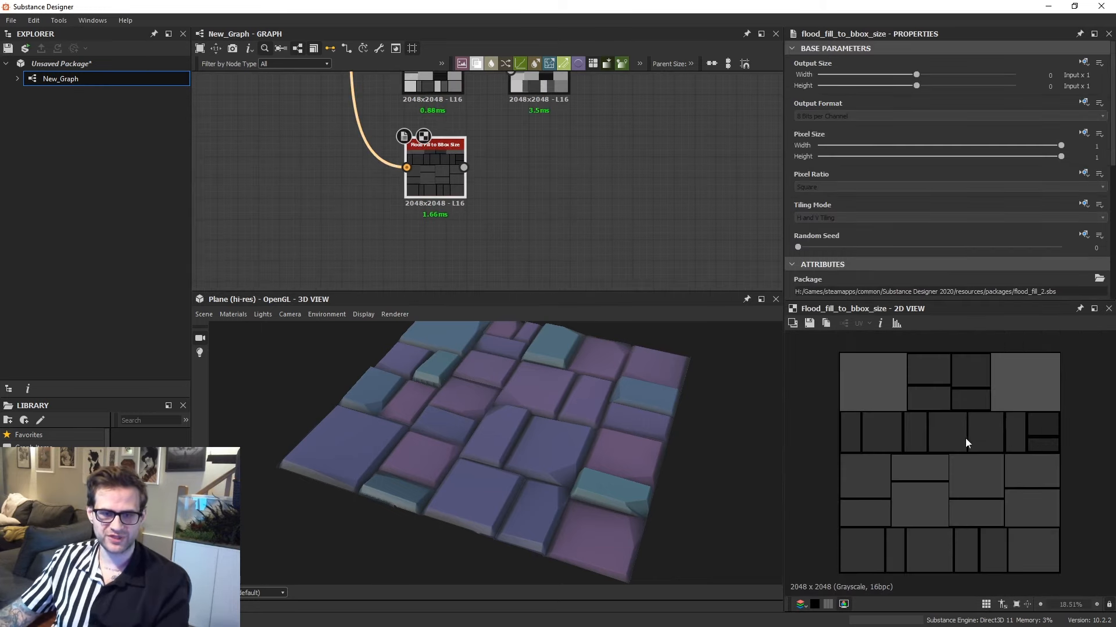
Duplicate the random grayscale branch's Distance node and place the copy beside the Flood Fill to BBox Size node.
left_click(472, 180)
left_click(458, 175)
middle_click_drag(561, 145, 556, 210)
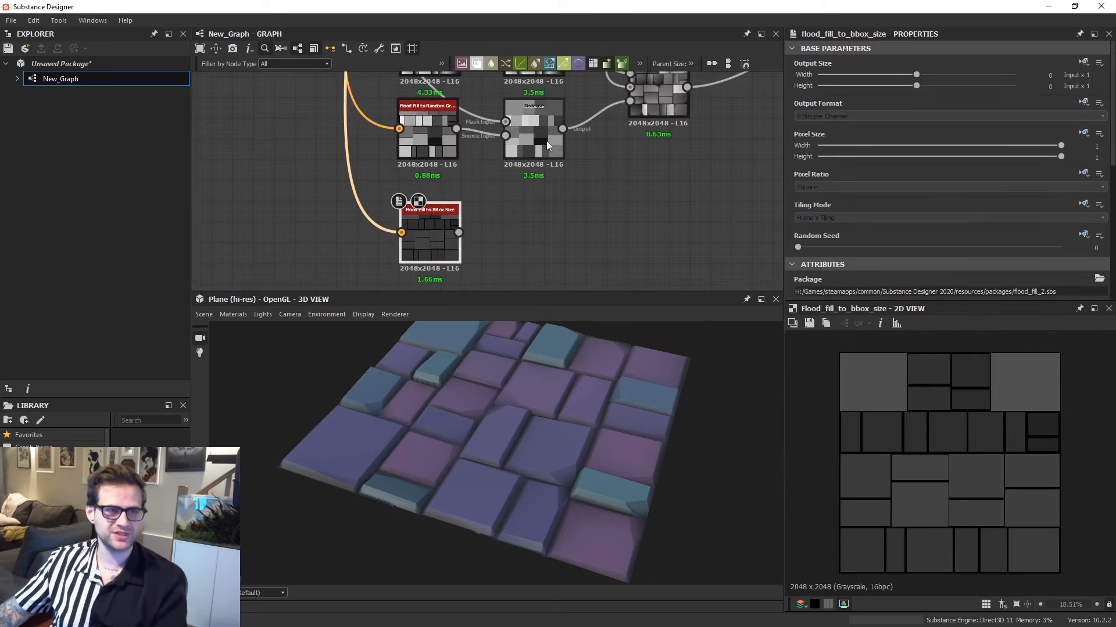
left_click(546, 141)
left_click(544, 203)
key("ctrl+v")
left_click_drag(477, 181, 482, 241)
double_click(441, 240)
scroll(979, 452, "up", 6)
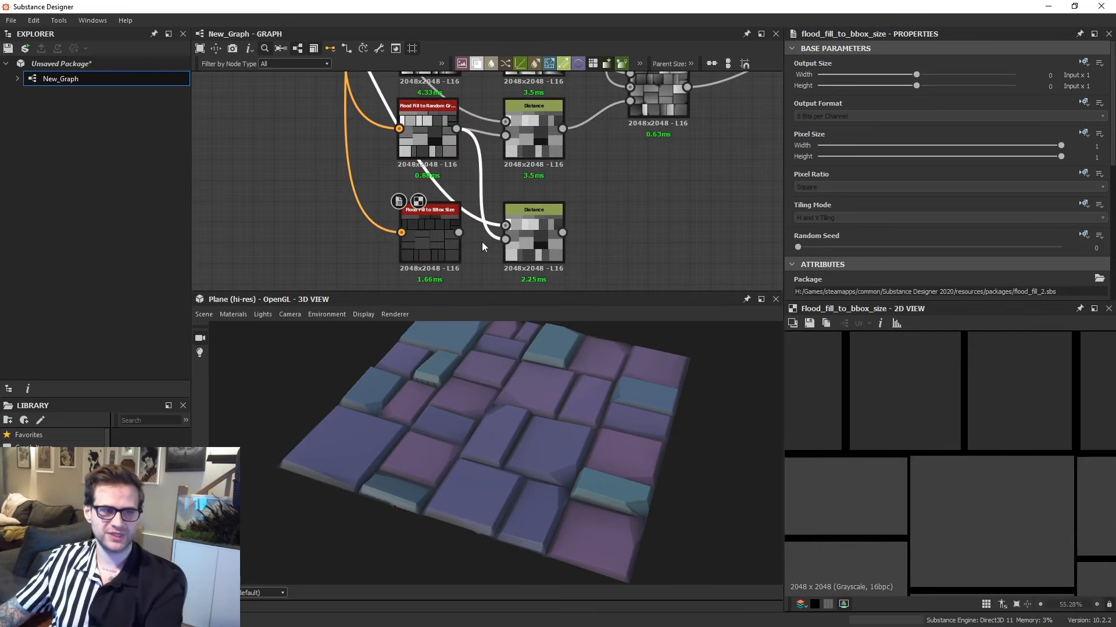
Replace the copied Distance node's source input with the Flood Fill to BBox Size output and preview the result.
key("Delete")
middle_click_drag(548, 225, 553, 194)
scroll(555, 200, "up", 3)
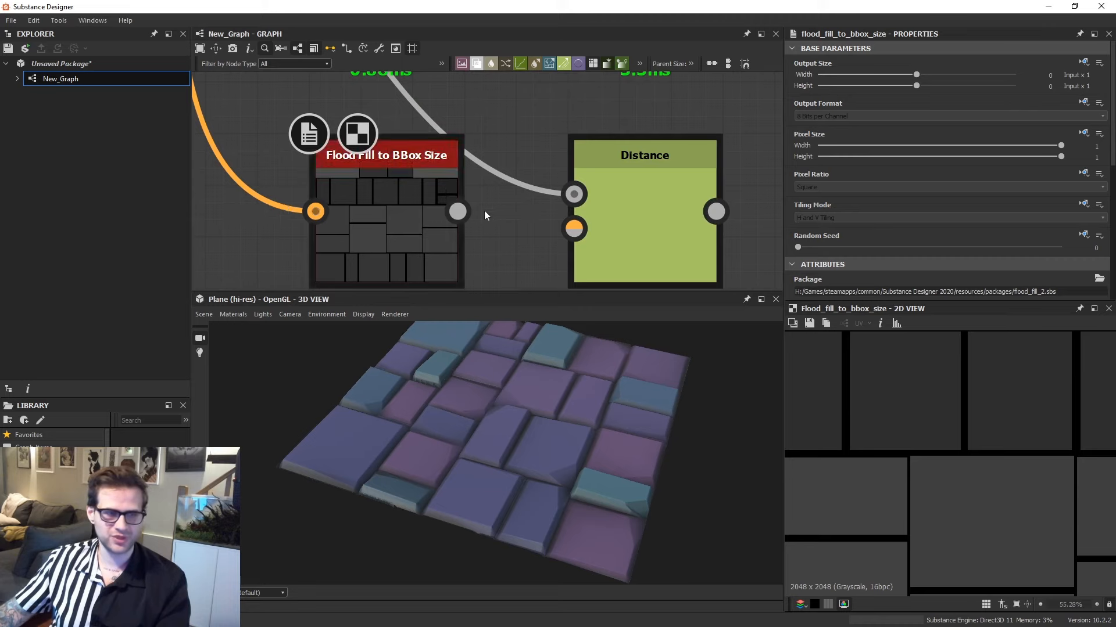
left_click_drag(458, 211, 574, 229)
left_click(660, 224)
scroll(887, 217, "down", 3)
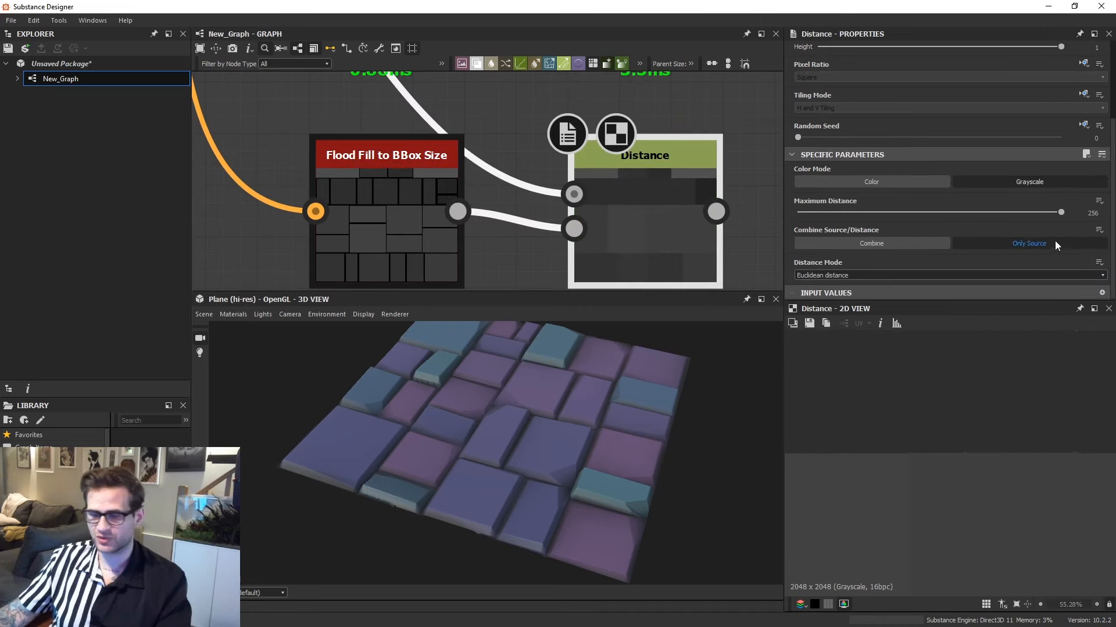
middle_click_drag(687, 238, 553, 230)
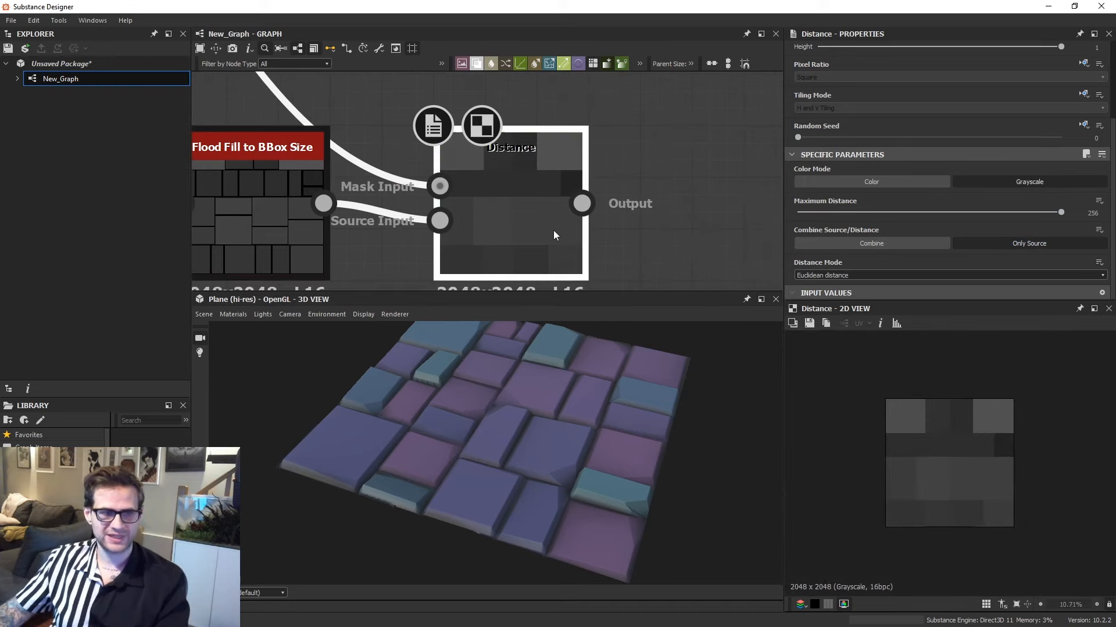
Add an Auto Levels node after the BBox Size branch's Distance node and inspect the resulting per-stone brightness.
key("space")
type("aut")
left_click(619, 253)
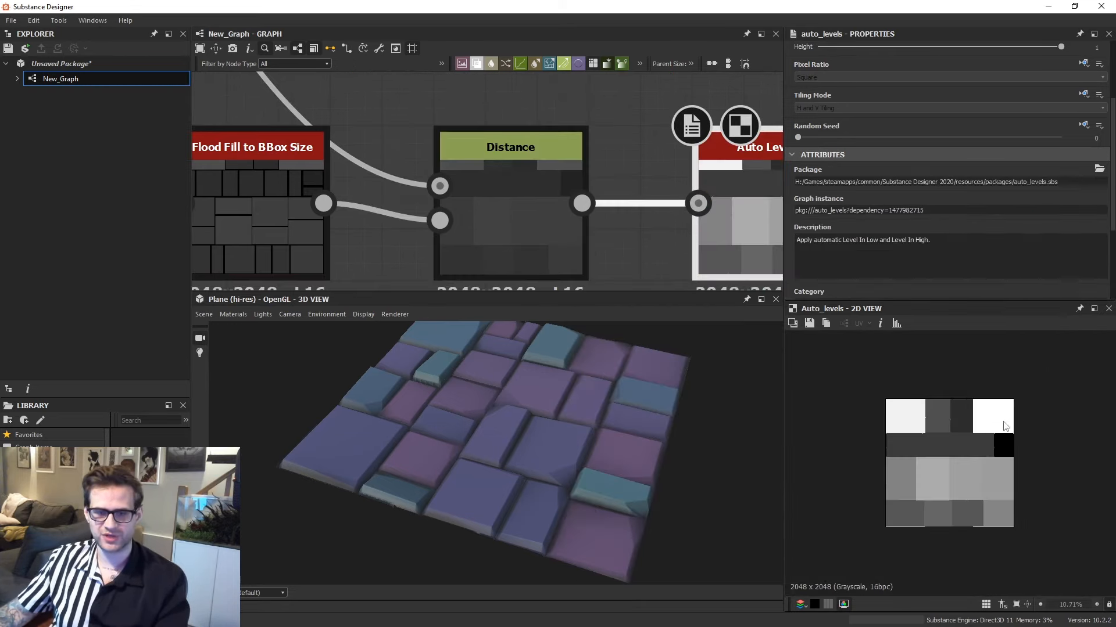
scroll(1009, 453, "up", 1)
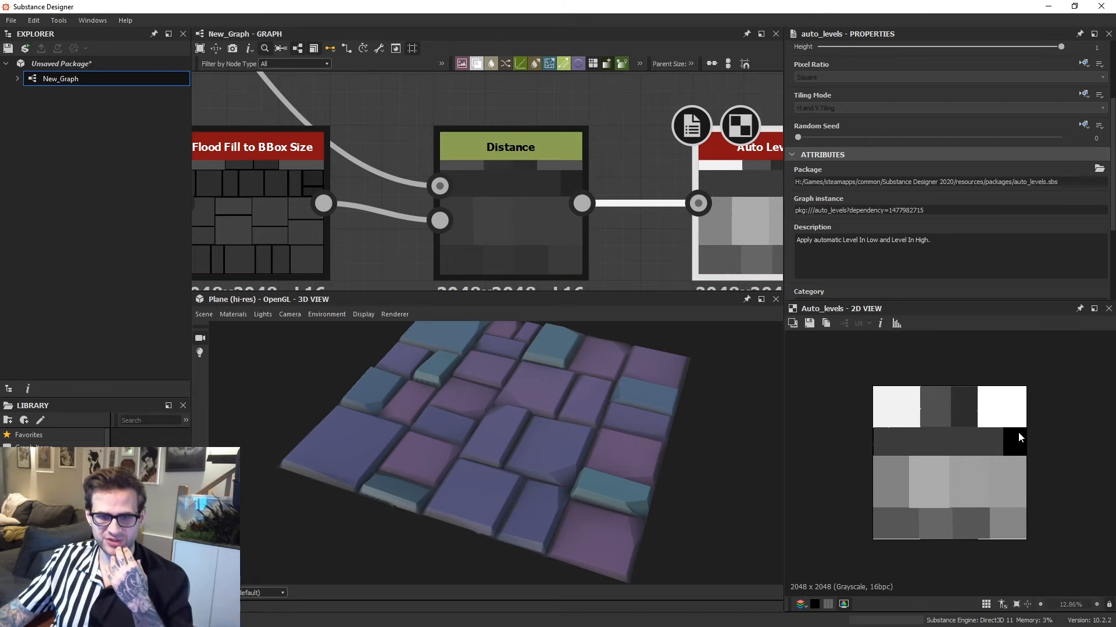
scroll(597, 134, "down", 6)
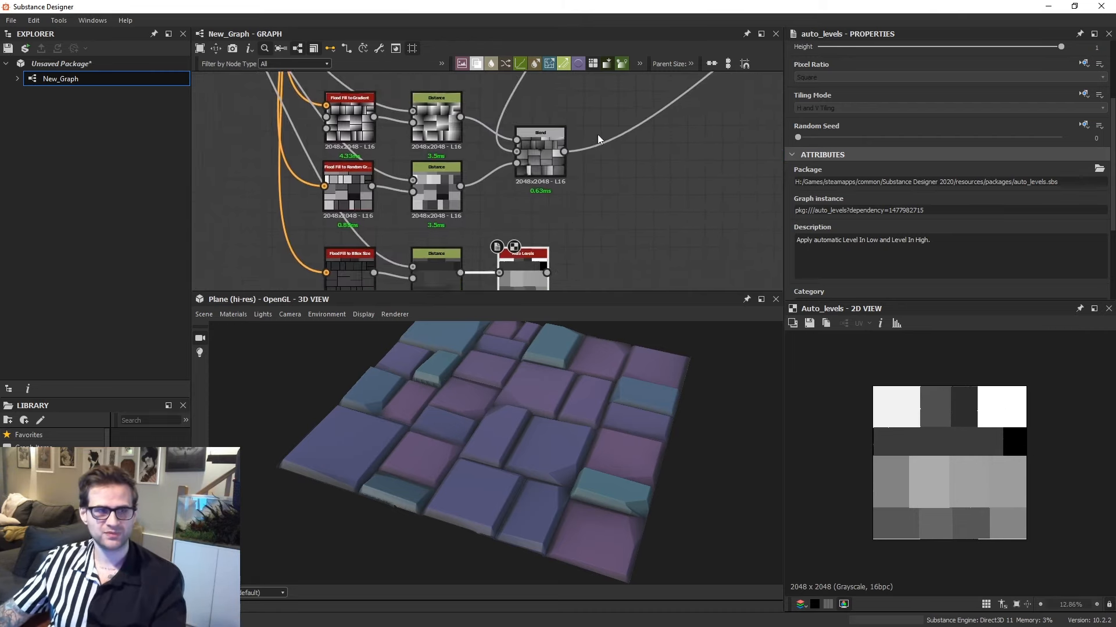
Lower the opacity of the Multiply Blend fed by the upper random grayscale branch's Distance node to 0.24.
scroll(584, 191, "up", 3)
left_click(579, 220)
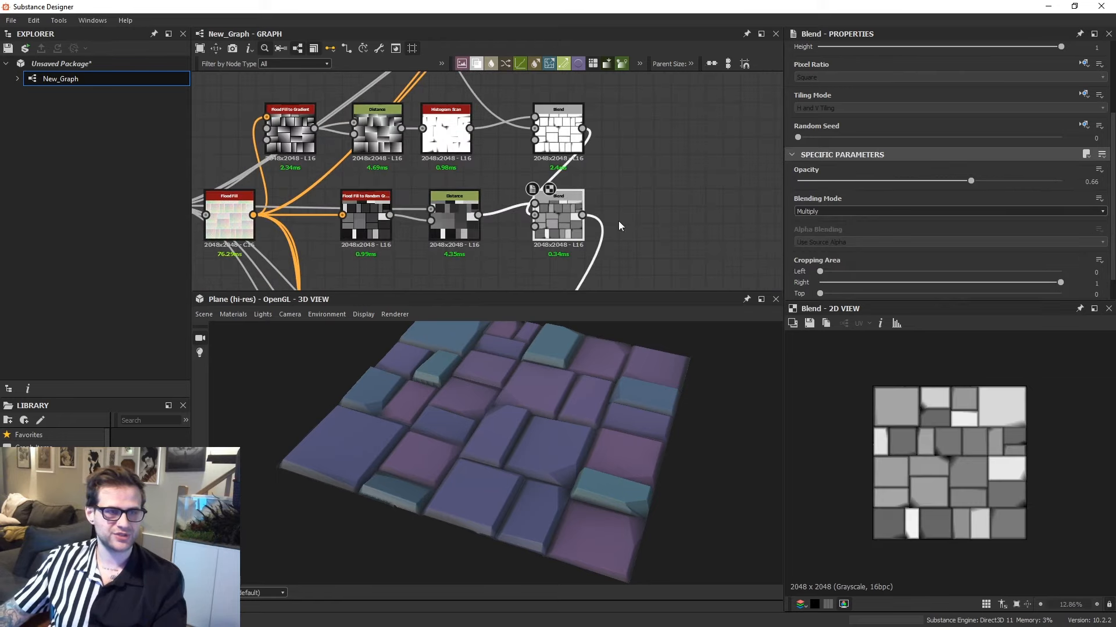
scroll(862, 135, "down", 1)
left_click(859, 152)
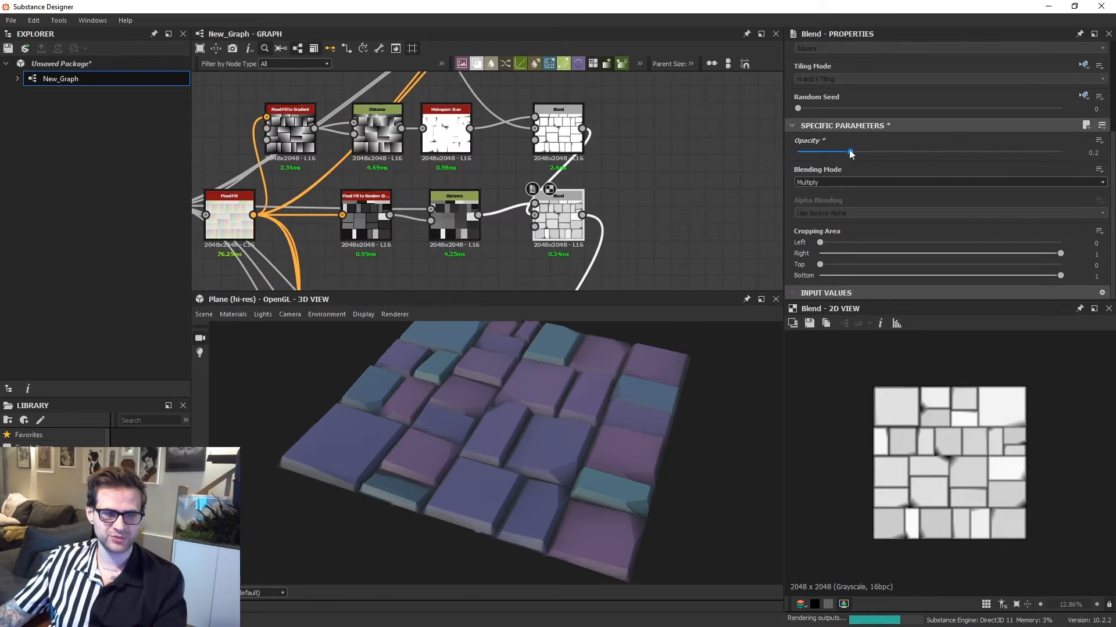
Move the gradient branch's Blend node and the Multiply Blend above it farther along the graph, making room beyond the Auto Levels node.
middle_click_drag(530, 273, 582, 97)
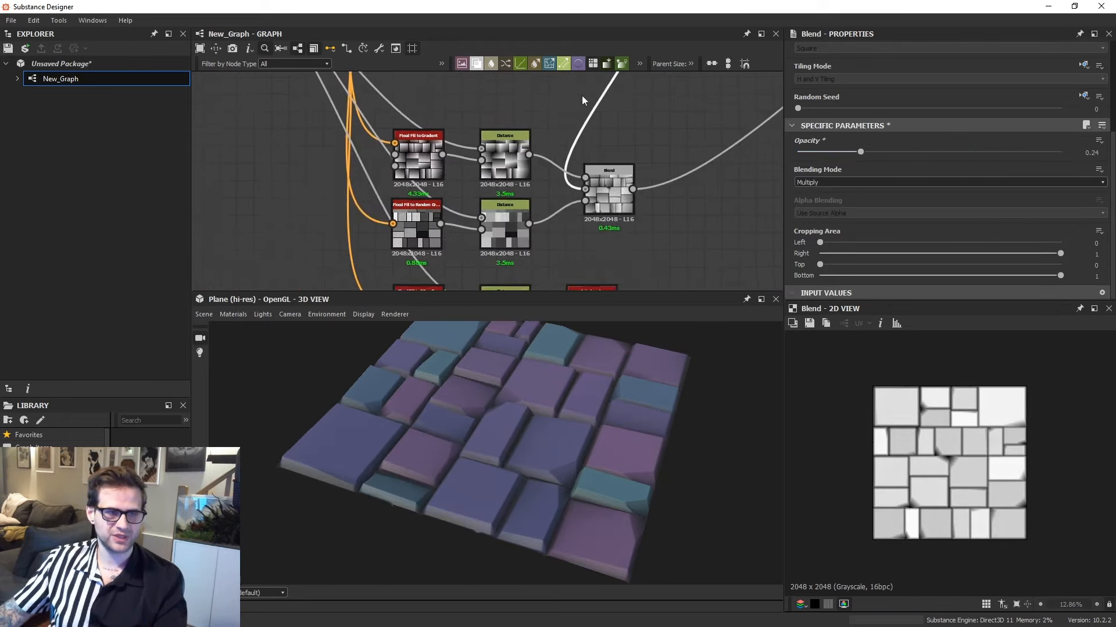
middle_click_drag(648, 276, 650, 159)
left_click_drag(657, 184, 429, 214)
left_click(630, 136)
scroll(630, 136, "down", 2)
middle_click_drag(630, 136, 575, 252)
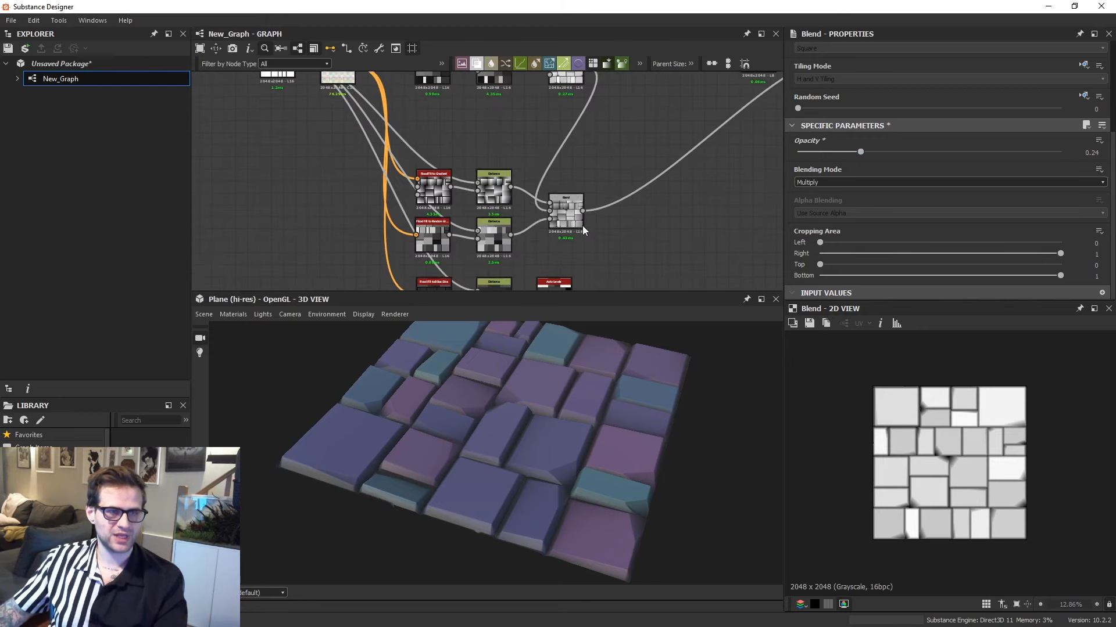
left_click_drag(581, 224, 640, 223)
scroll(630, 169, "down", 1)
middle_click_drag(629, 168, 625, 189)
left_click_drag(573, 106, 622, 106)
middle_click_drag(622, 216, 624, 132)
Add a Blend node that combines the Auto Levels output with the gradient branch's Blend, and set its blending mode to Multiply.
left_click(614, 199)
key("space")
left_click(645, 238)
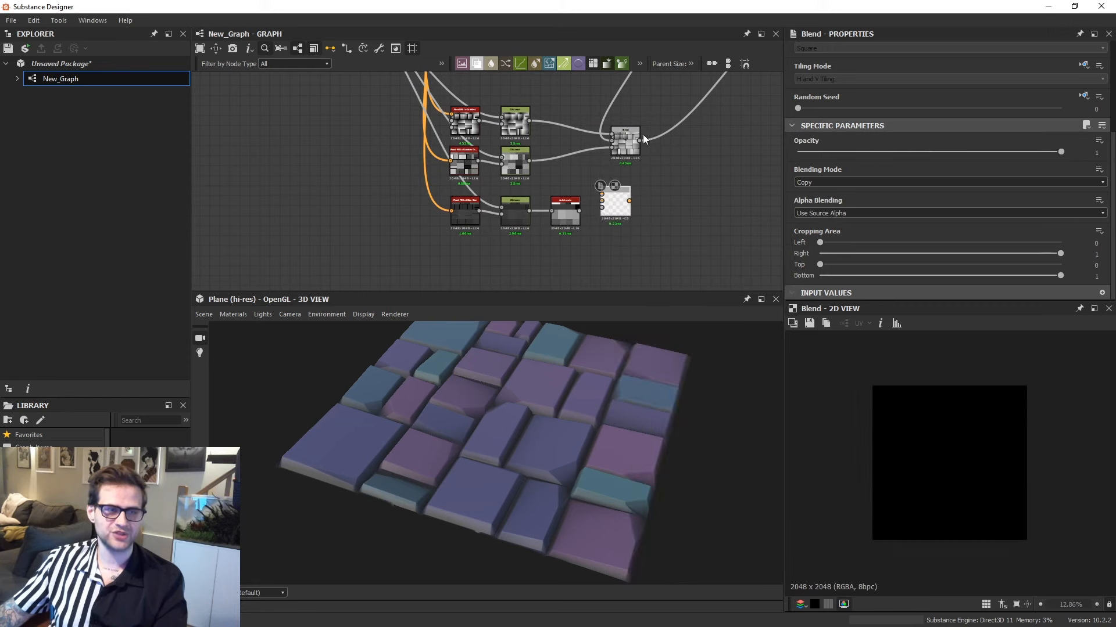
mouse_move(604, 206)
left_mouse_down()
mouse_move(628, 218)
mouse_move(623, 208)
left_mouse_up()
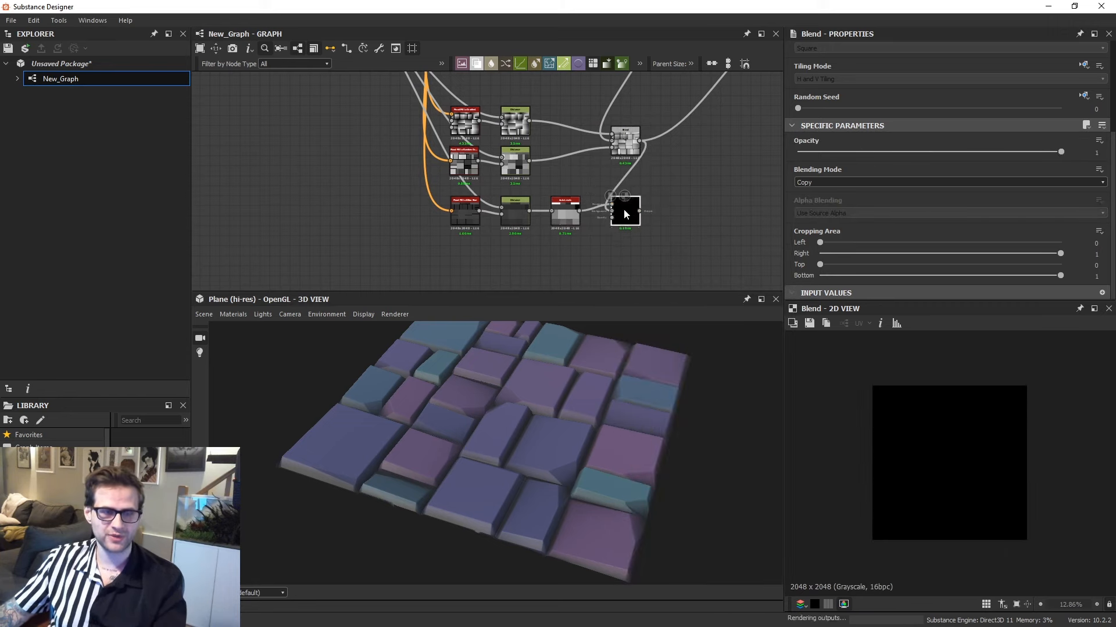
left_click(817, 181)
left_click(817, 221)
scroll(960, 440, "up", 1)
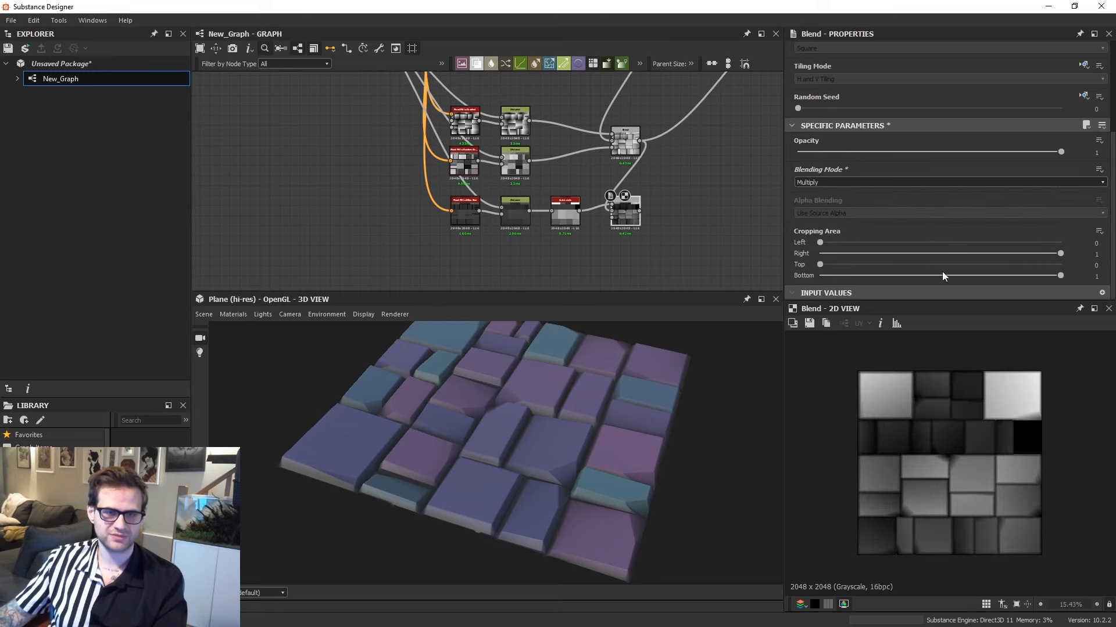
Reroute the gradient branch Blend's outgoing connection to come from the new Multiply Blend, and check the stones' heights in the 3D view.
scroll(942, 273, "up", 3)
left_click_drag(640, 142, 639, 211, "shift")
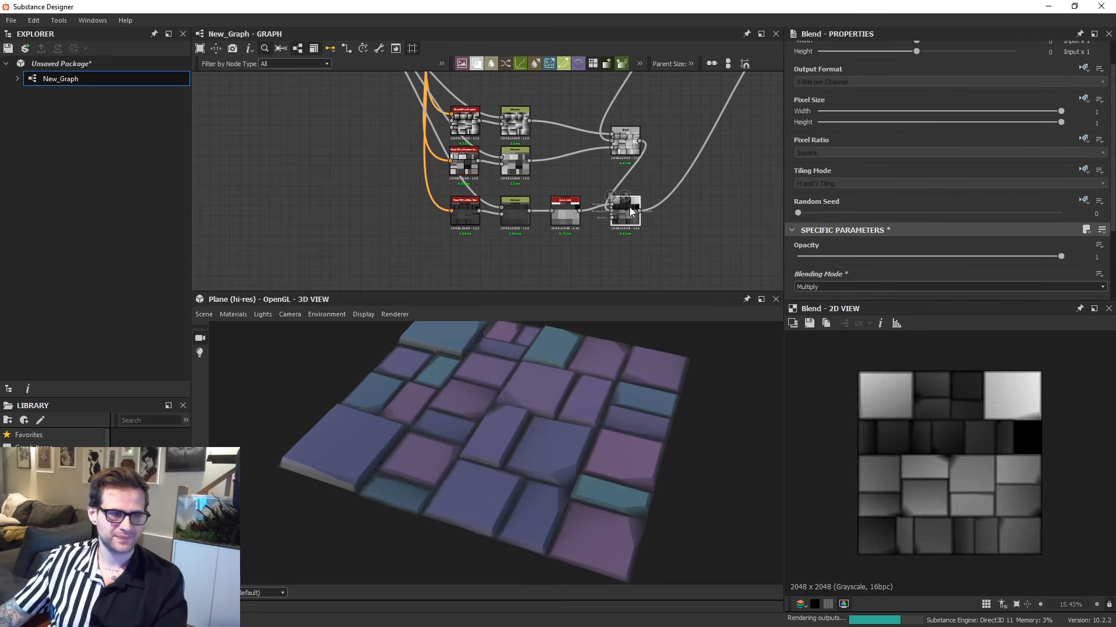
scroll(597, 390, "up", 3)
left_click_drag(587, 414, 501, 420)
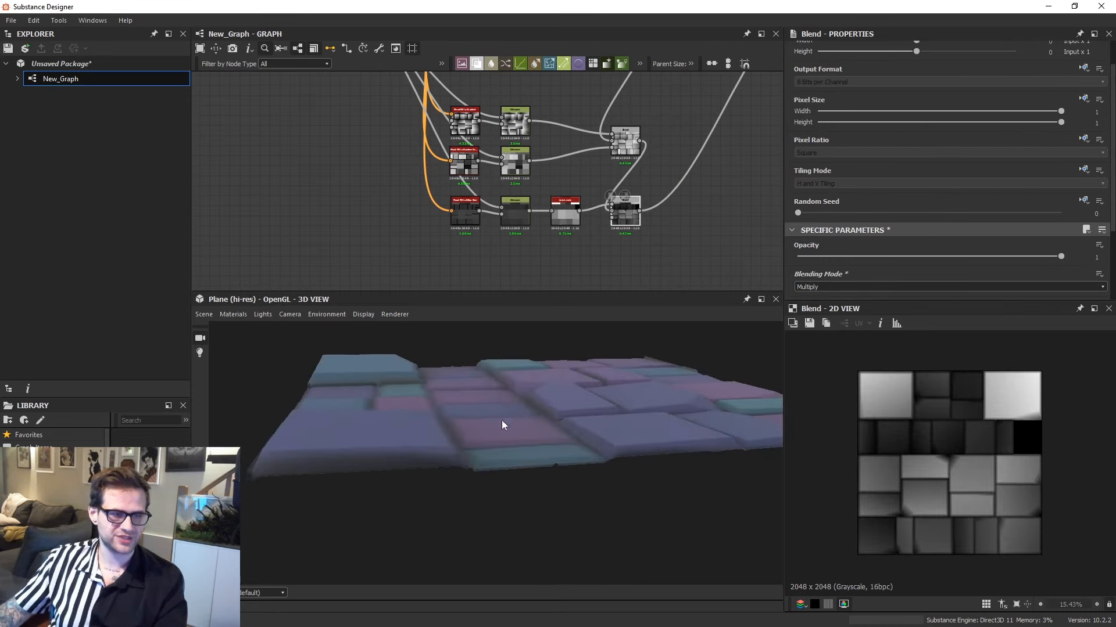
Set the new Multiply Blend's opacity to 0.6 and check the stone heights in the 3D view.
left_click_drag(936, 253, 956, 255)
left_click_drag(637, 386, 654, 415)
scroll(475, 218, "up", 5)
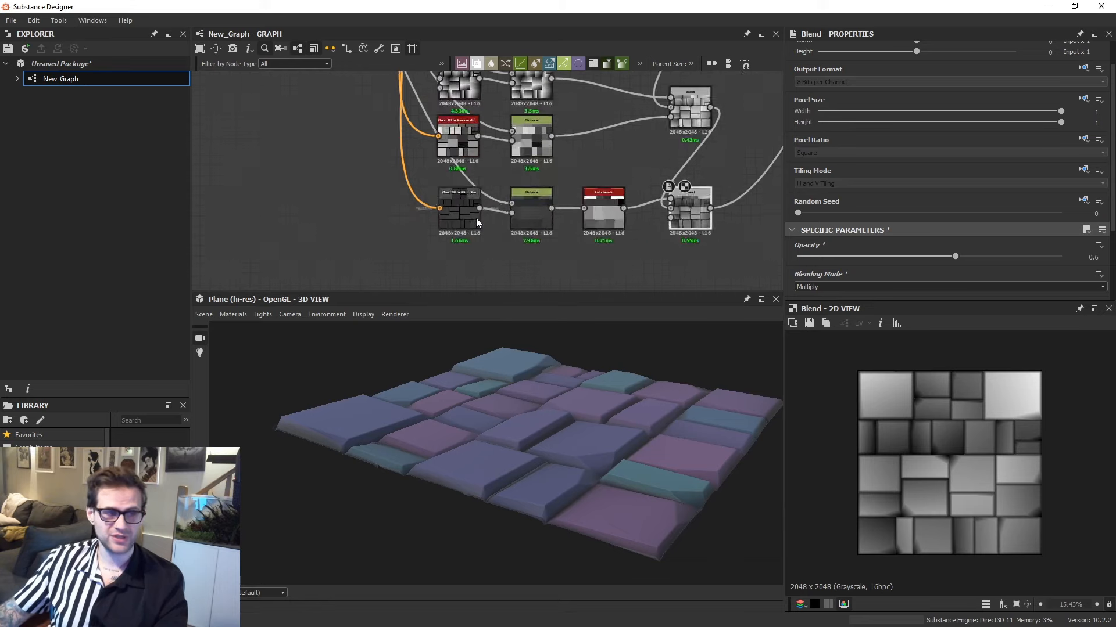
Try the X and Y output options on the Flood Fill to BBox Size node and inspect the stone shading.
left_click(474, 215)
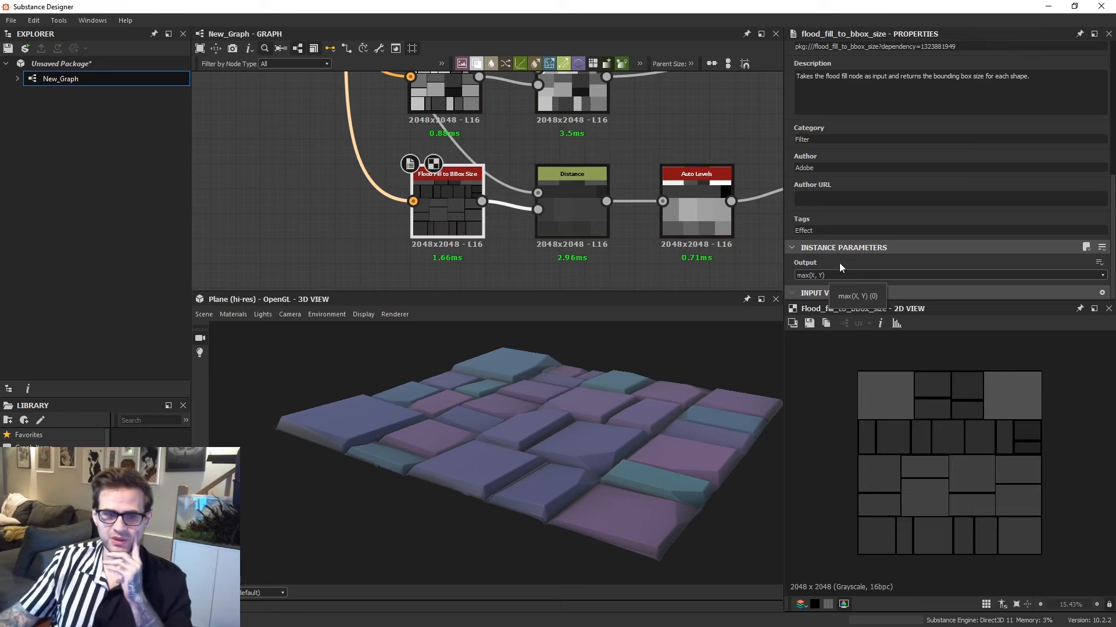
left_click(831, 276)
left_click(834, 292)
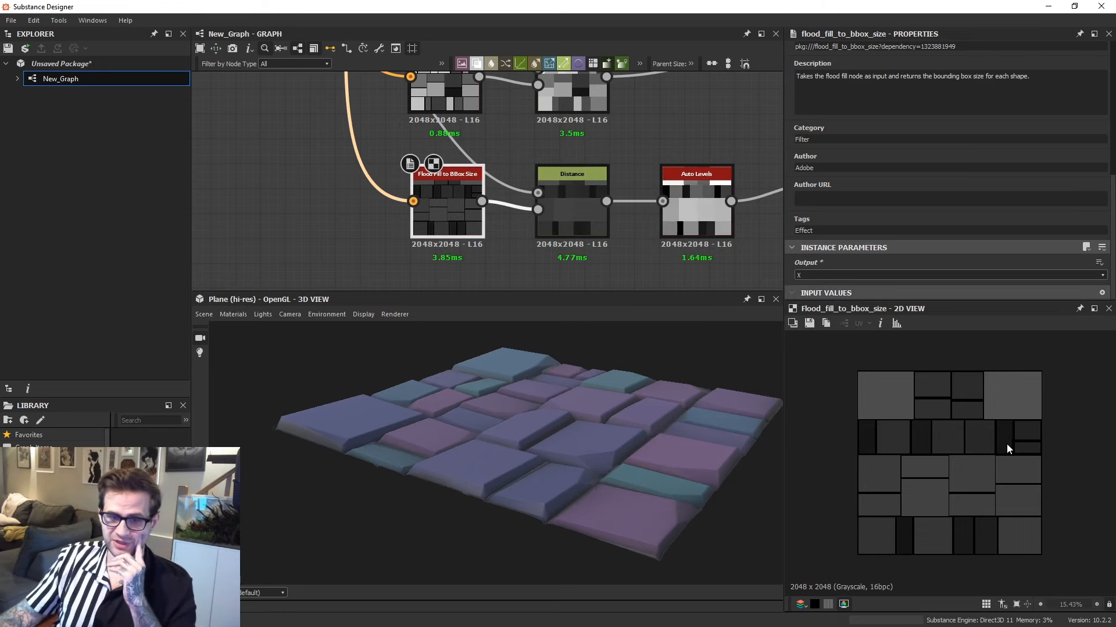
left_click(820, 275)
left_click(813, 298)
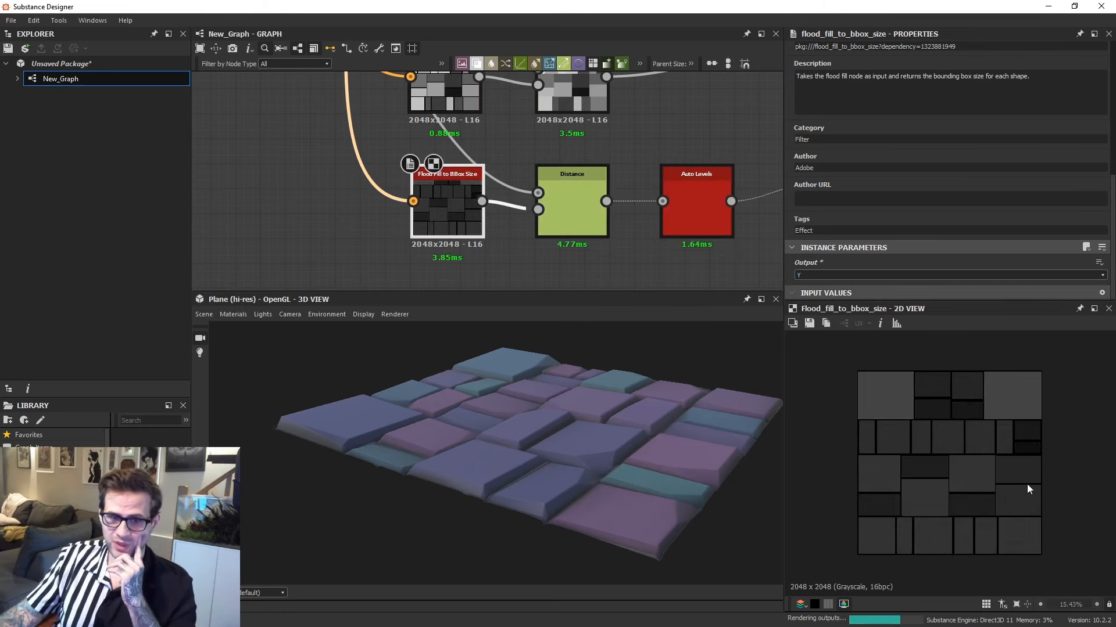
scroll(1031, 445, "up", 3)
middle_click_drag(1030, 445, 997, 446)
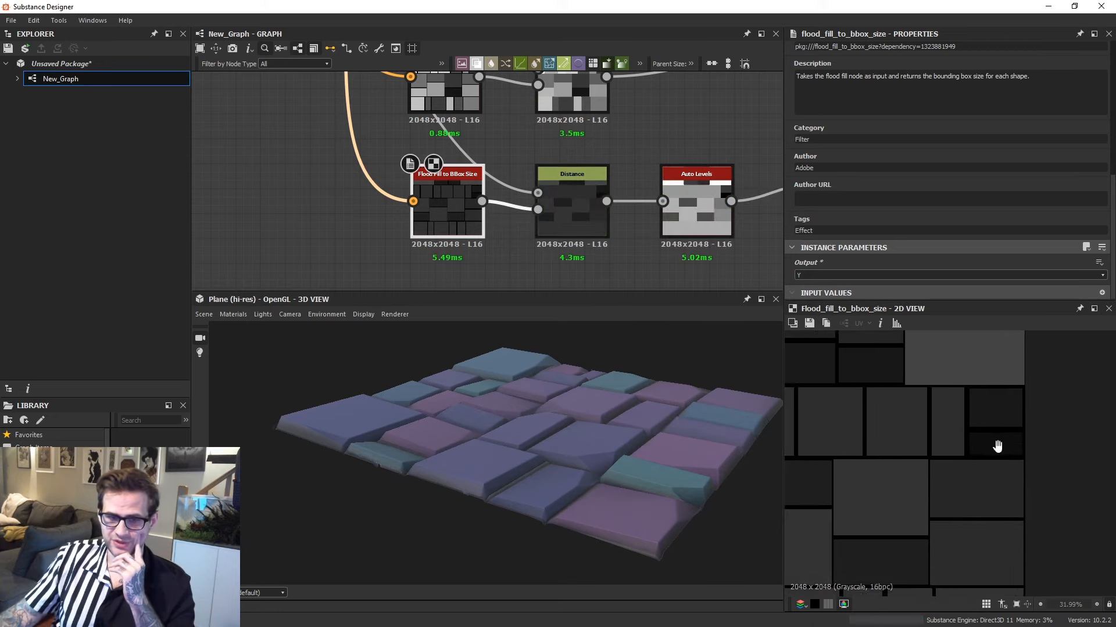
Return the Flood Fill to BBox Size output to max(X, Y) and examine the smallest stones in the 2D view.
left_click(824, 276)
left_click(825, 285)
scroll(981, 394, "up", 3)
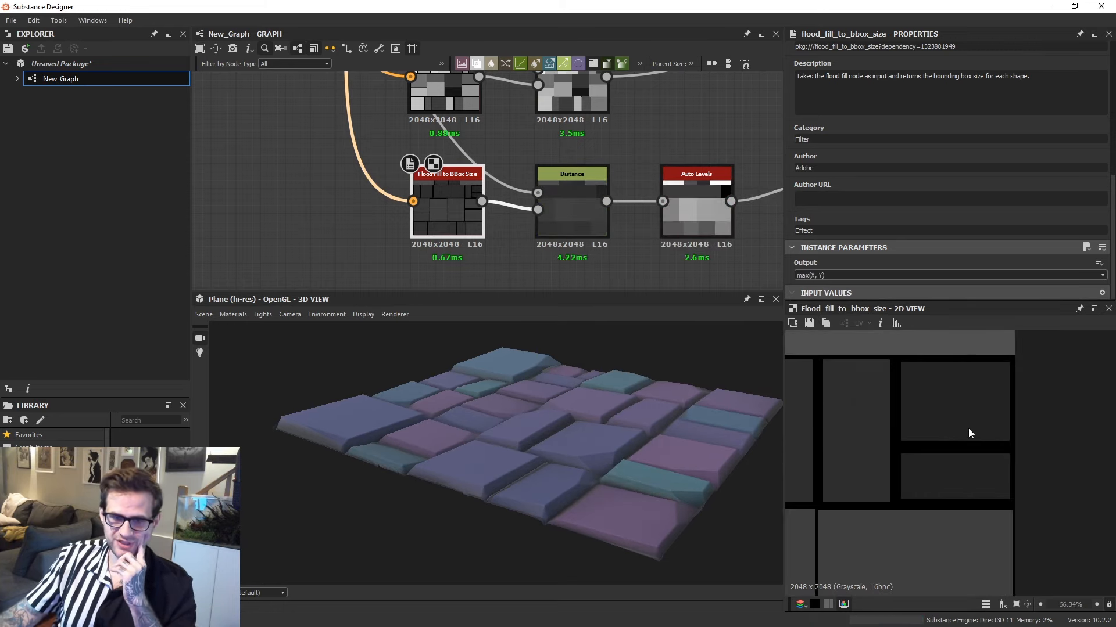
scroll(985, 441, "down", 6)
scroll(1037, 430, "up", 4)
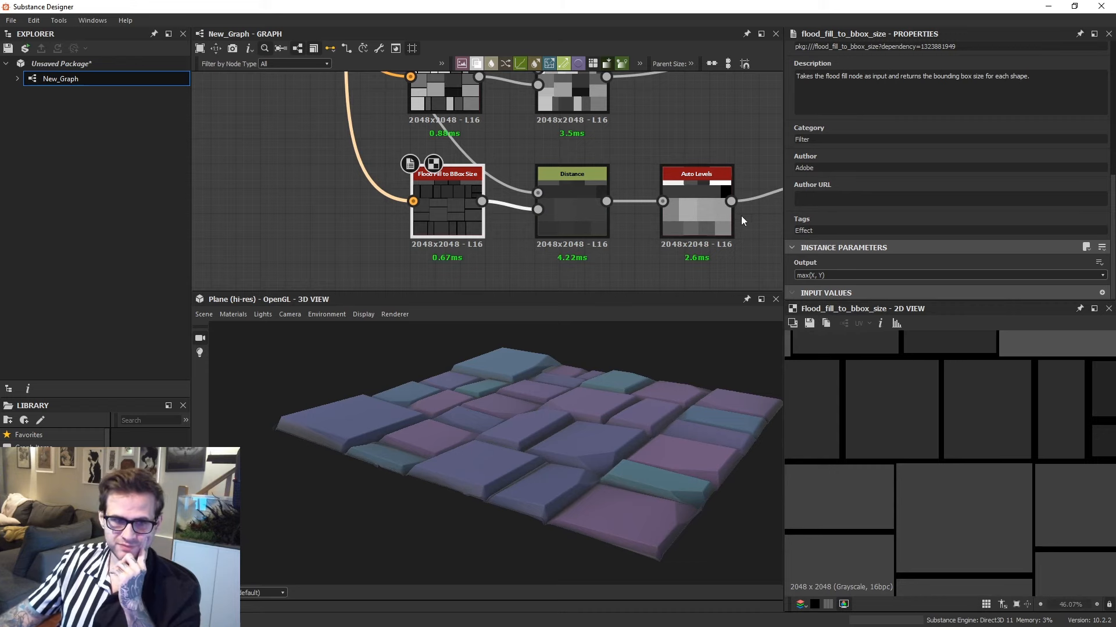
Compare the Auto Levels result with the raw Flood Fill to BBox Size mask around the small stones.
double_click(721, 218)
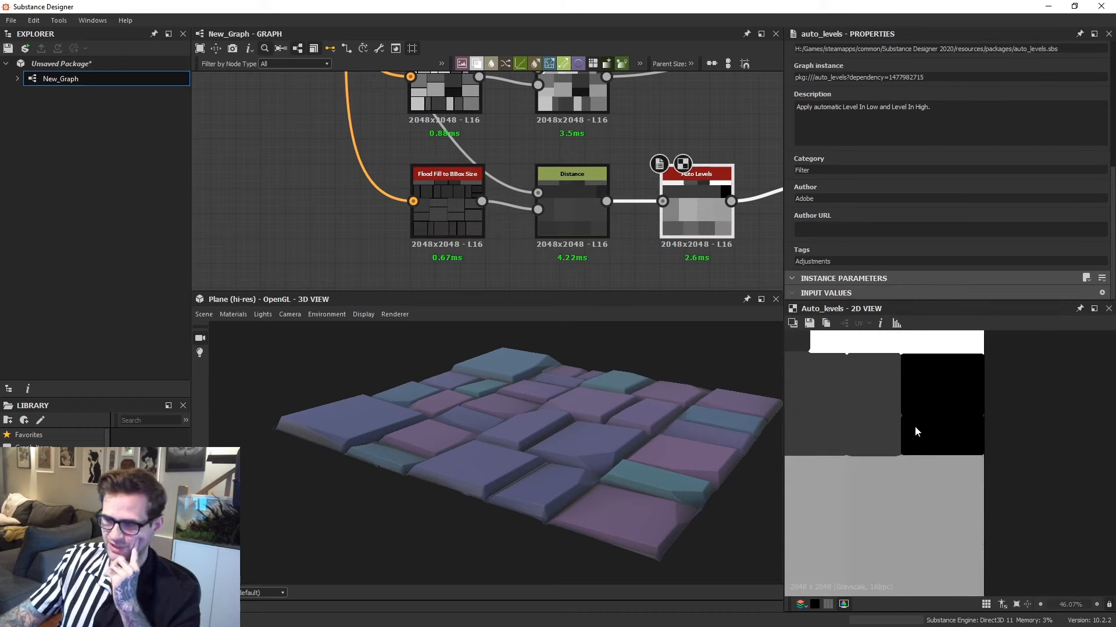
double_click(447, 207)
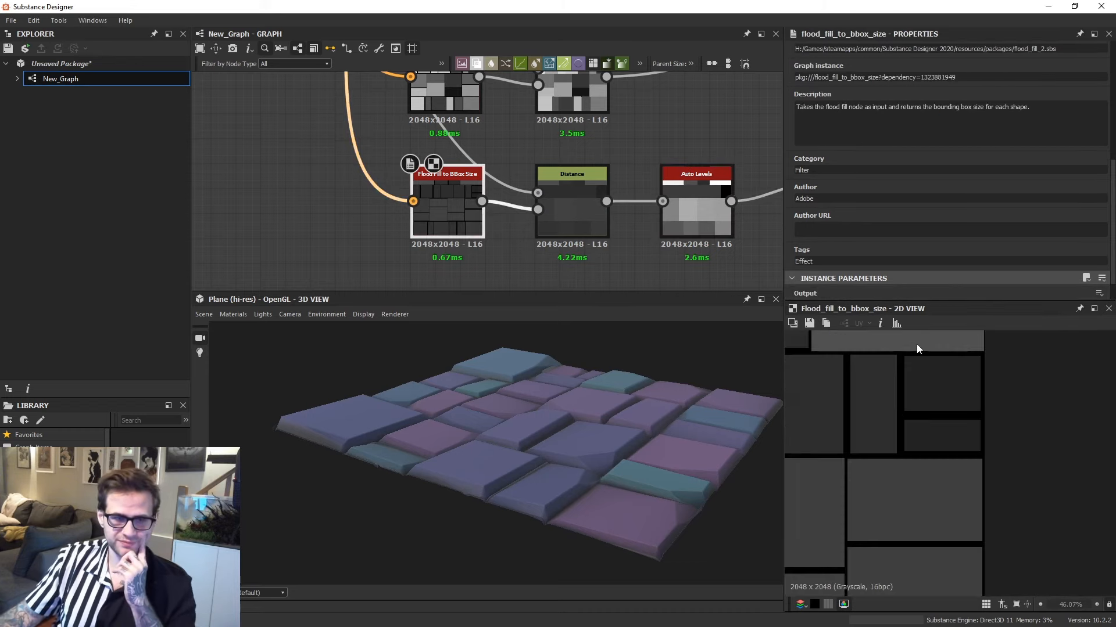
scroll(930, 377, "down", 4)
scroll(1023, 436, "up", 3)
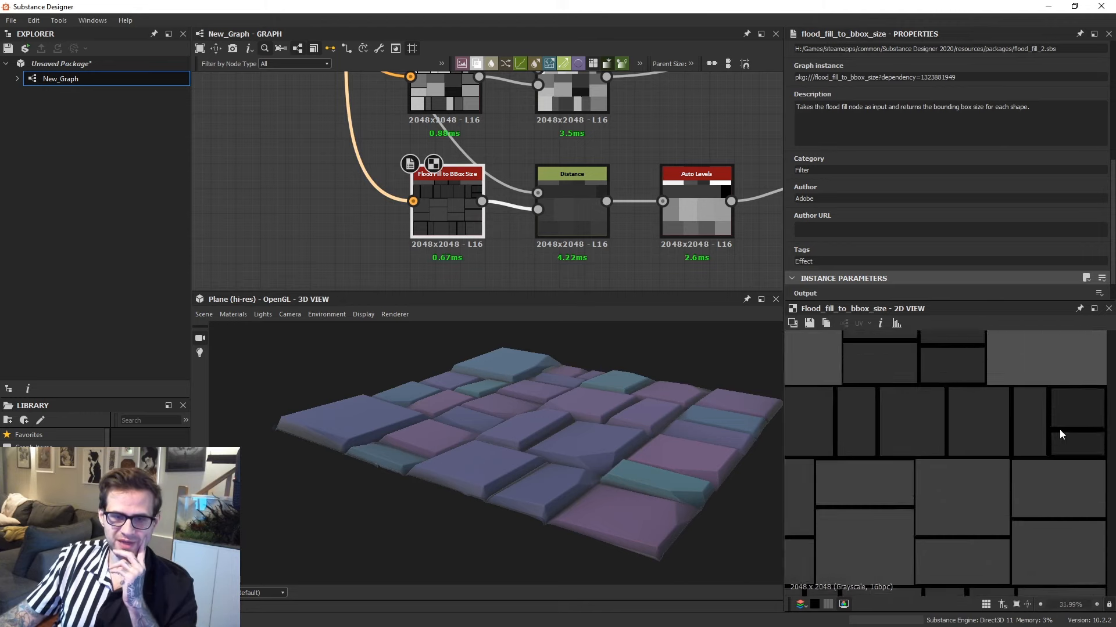
scroll(876, 274, "down", 1)
Set the Flood Fill to BBox Size output to X and examine how stone width affects brightness.
left_click(824, 275)
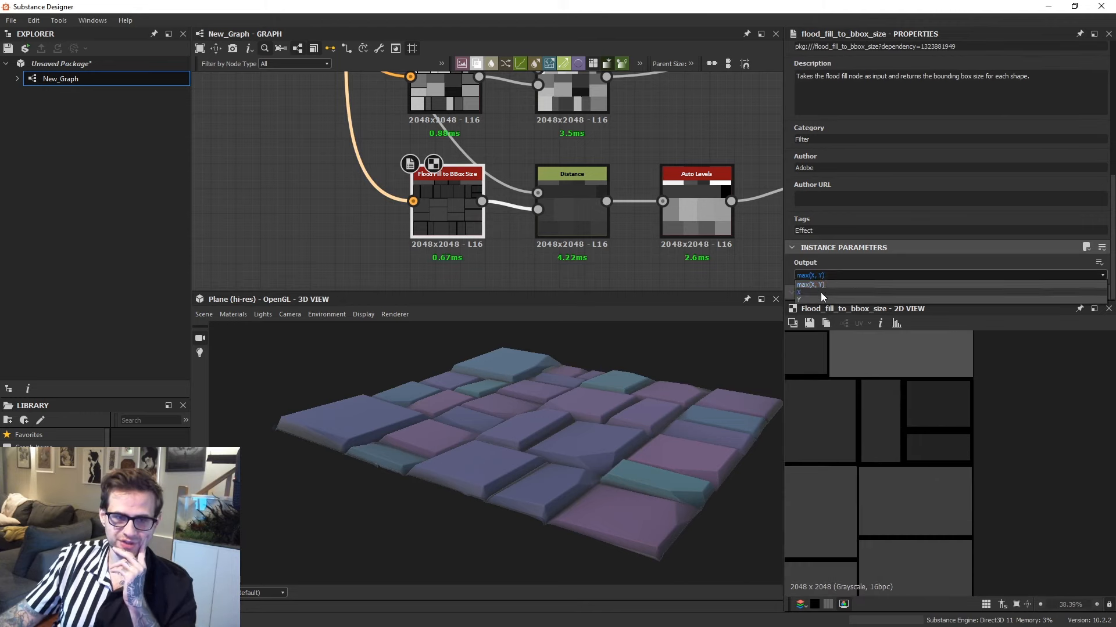
left_click(821, 289)
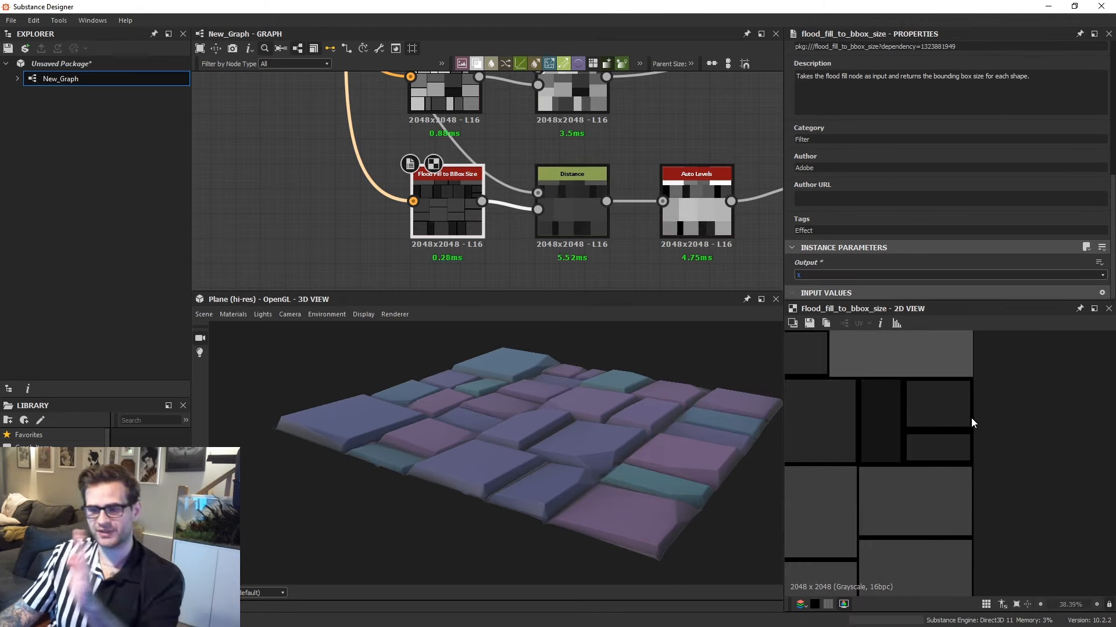
middle_click_drag(862, 427, 979, 432)
scroll(941, 432, "down", 2)
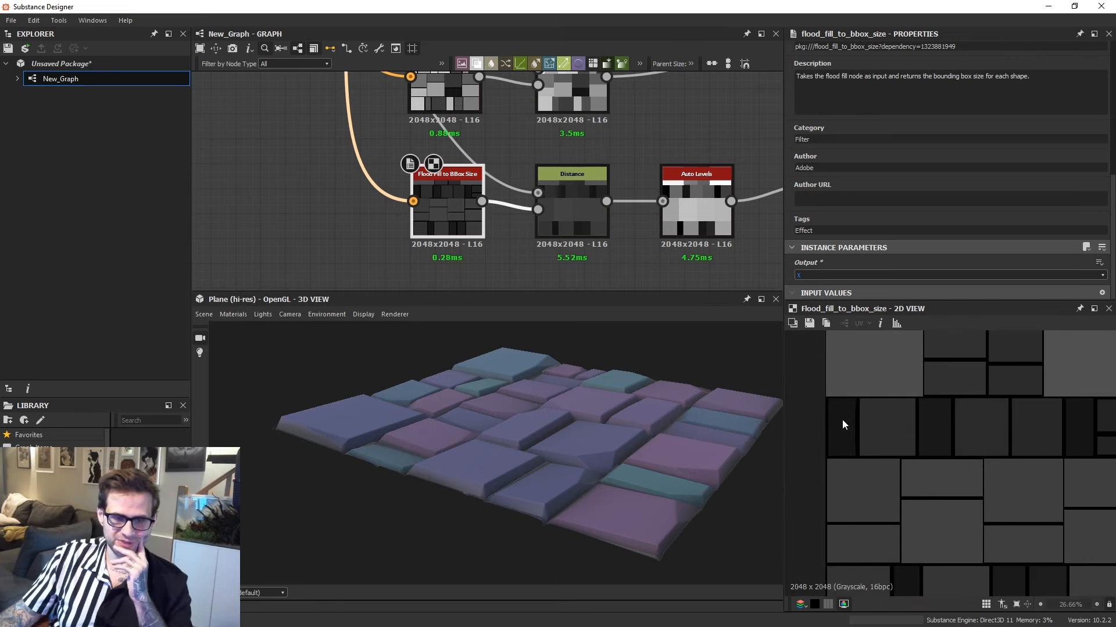
middle_click_drag(926, 424, 850, 415)
middle_click_drag(900, 461, 917, 403)
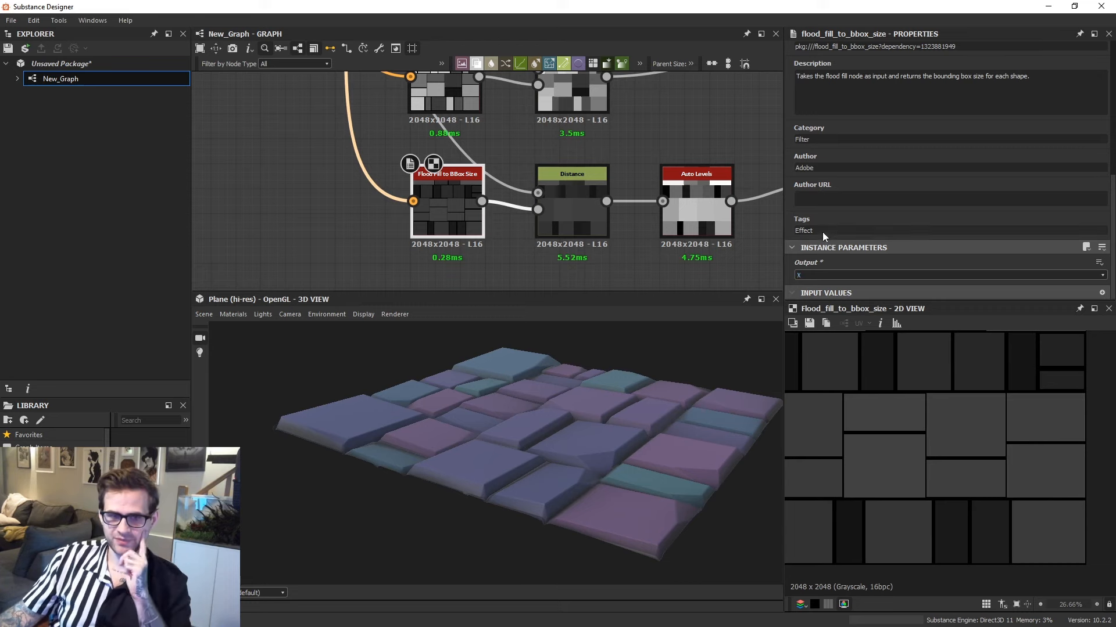
Try the Y output on the Flood Fill to BBox Size node, then restore max(X, Y).
left_click(818, 276)
left_click(819, 294)
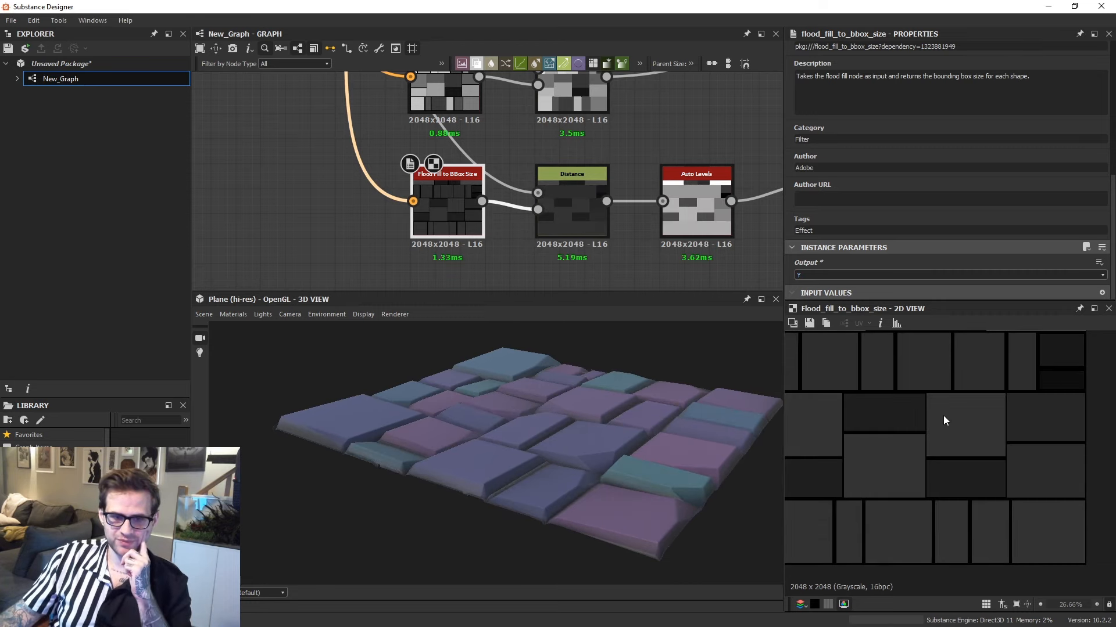
scroll(947, 414, "up", 1)
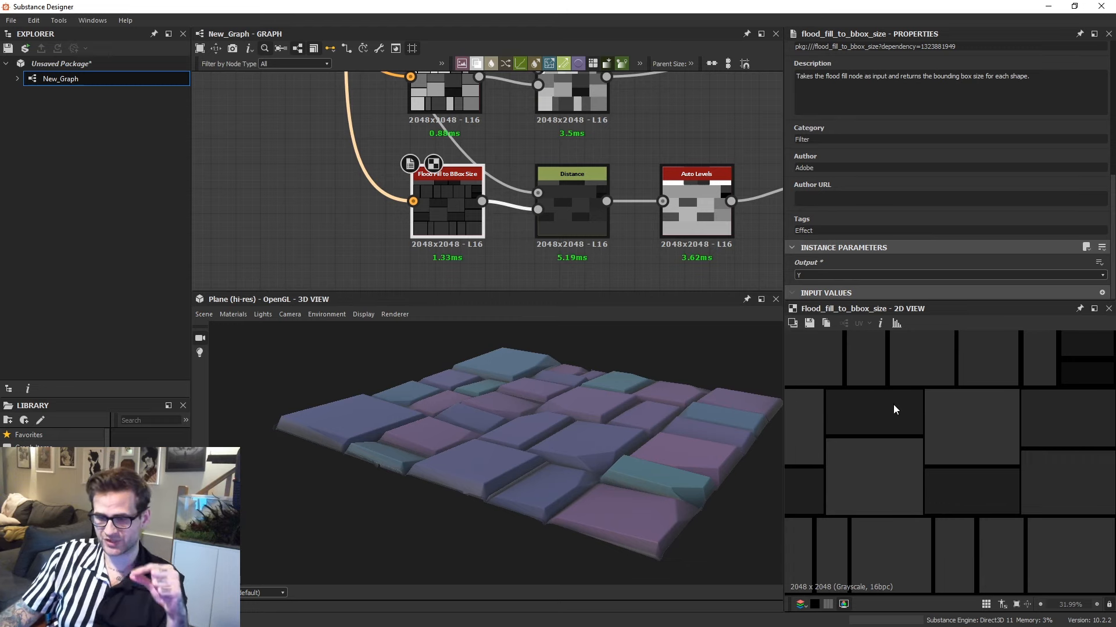
left_click(817, 276)
left_click(815, 286)
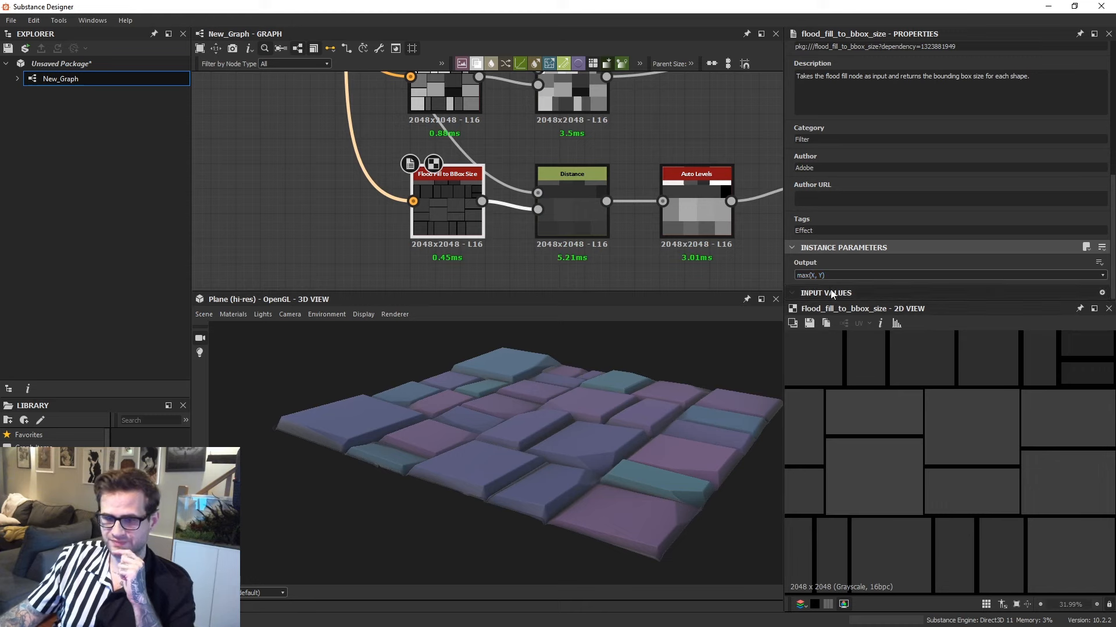
scroll(894, 420, "down", 2)
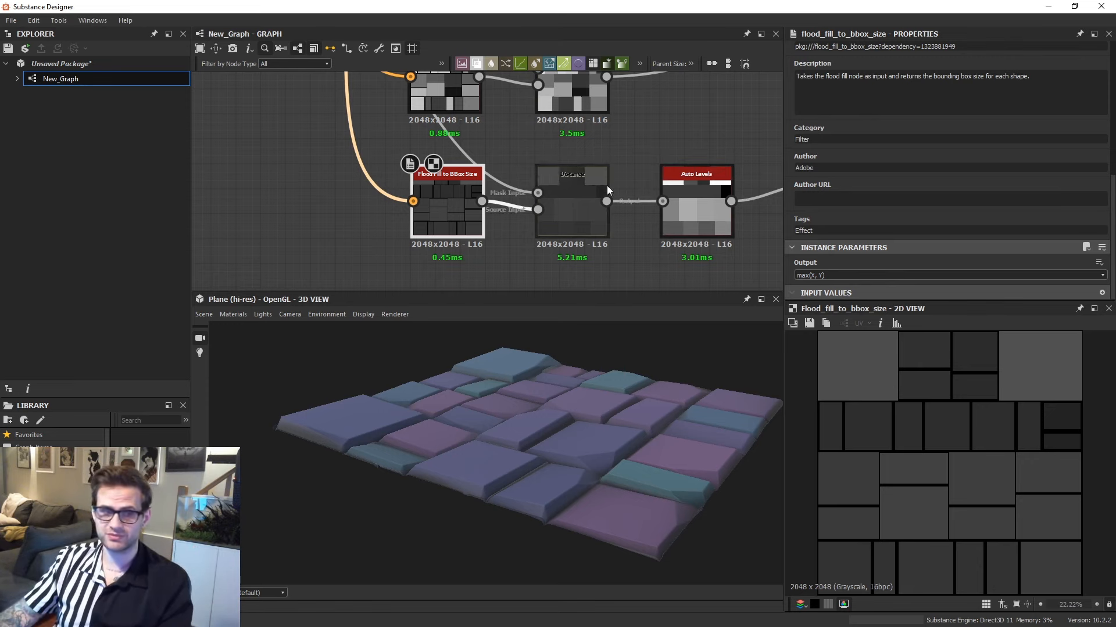
Add a Flood Fill Mapper Grayscale node below the Flood Fill to BBox Size branch.
scroll(606, 192, "down", 1)
scroll(652, 188, "down", 3)
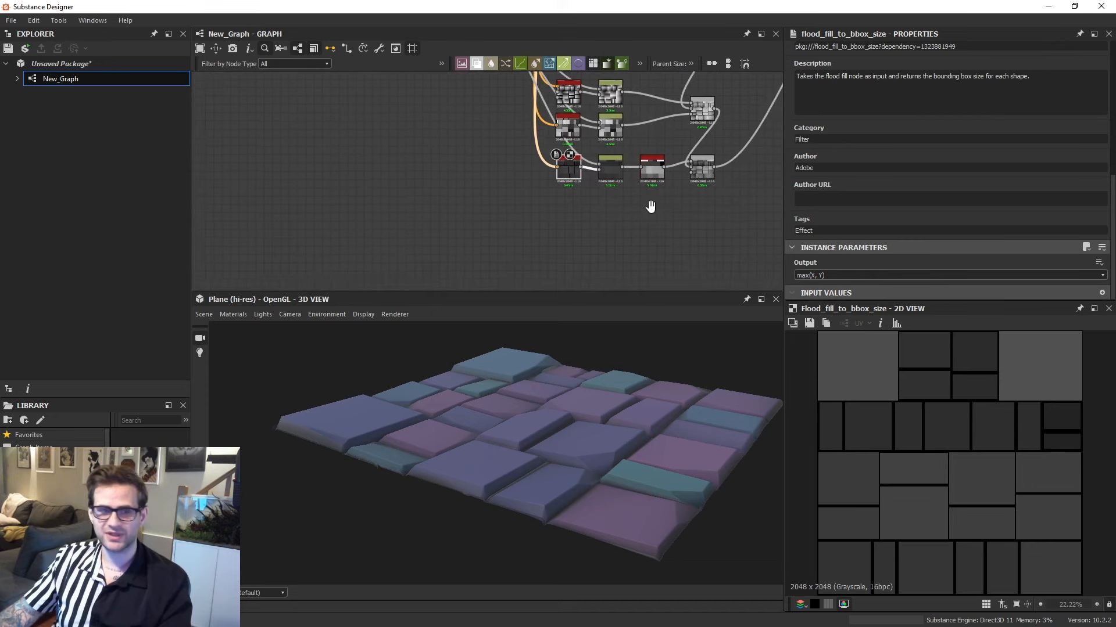
key("space")
type("flood")
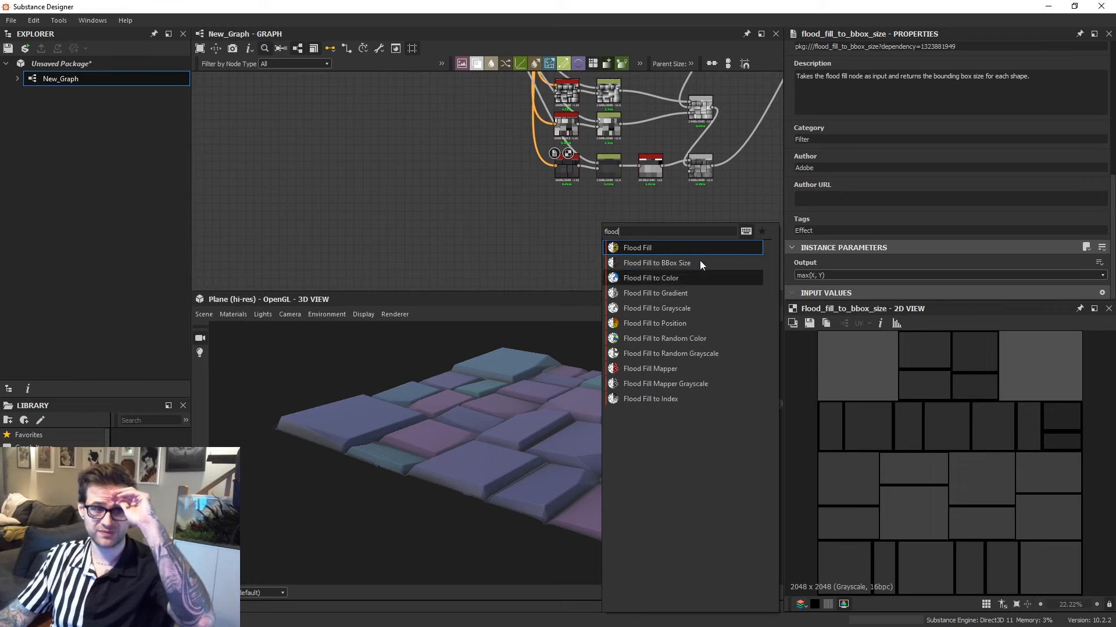
left_click(696, 384)
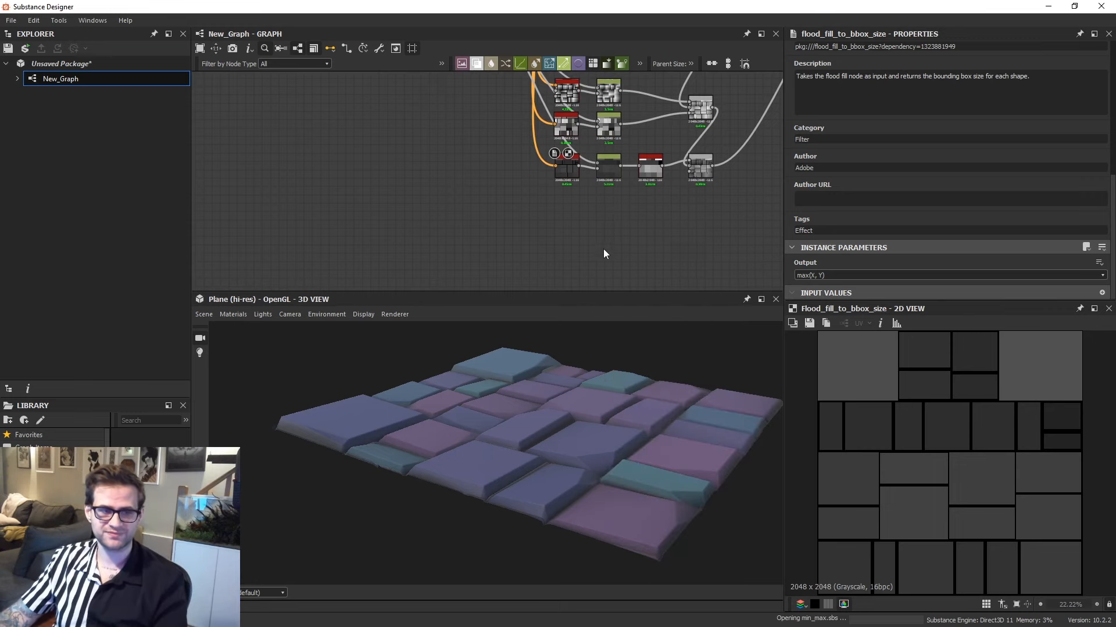
scroll(594, 217, "up", 3)
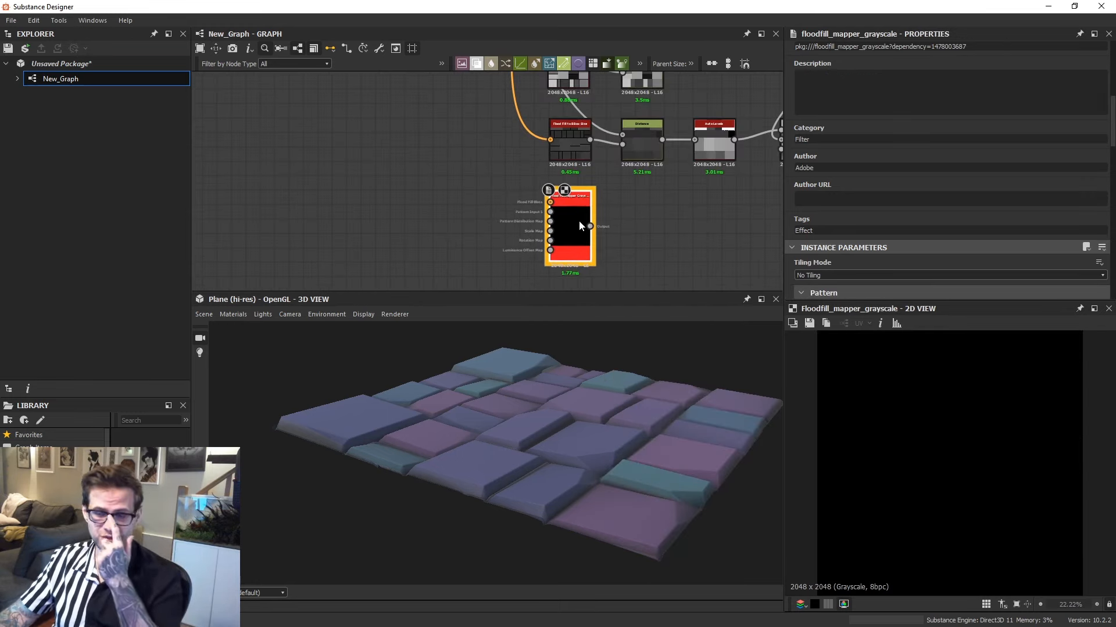
middle_click_drag(548, 179, 555, 232)
scroll(555, 232, "down", 3)
middle_click_drag(525, 79, 524, 134)
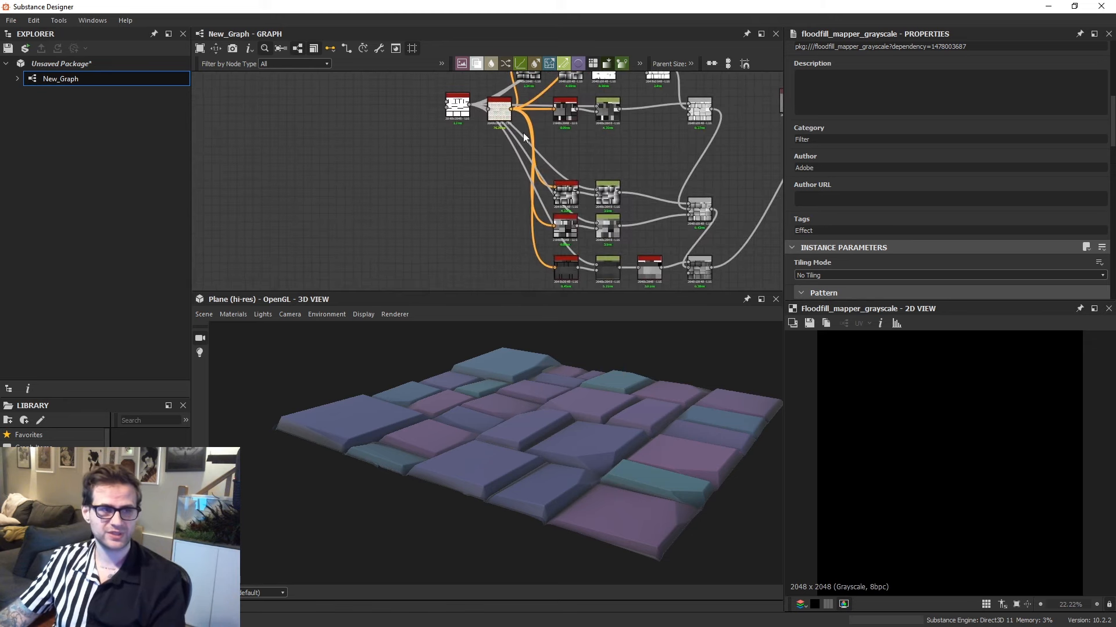
Connect the Flood Fill output to the flood fill input of the Flood Fill Mapper Grayscale node.
left_click(512, 111)
middle_click_drag(539, 211, 524, 102)
left_click(549, 199)
scroll(550, 202, "up", 2)
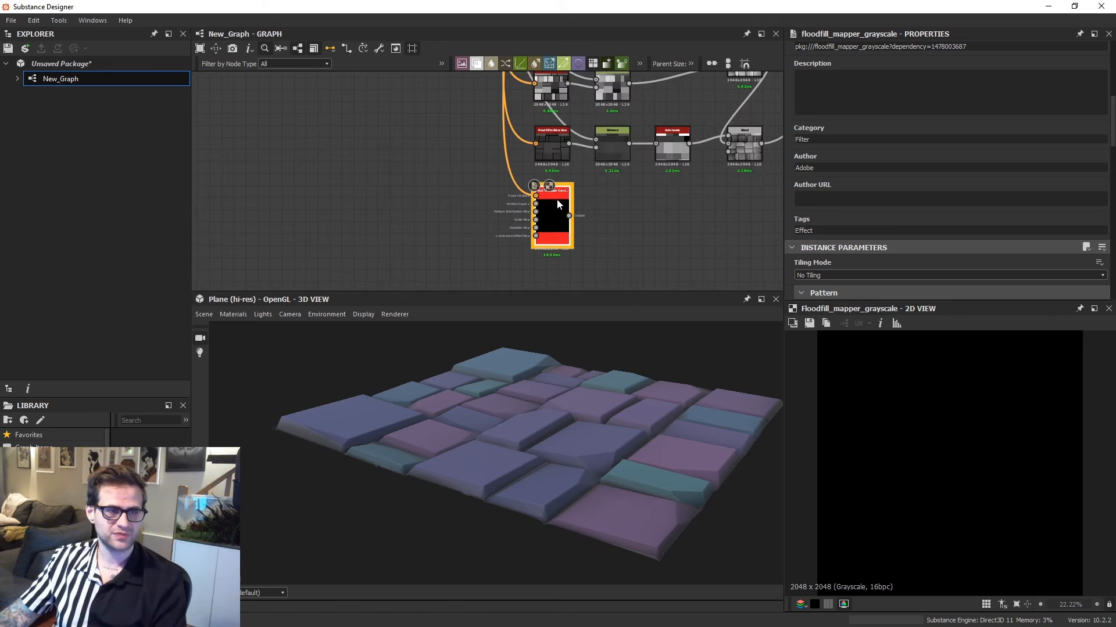
scroll(487, 198, "up", 2)
Add a Shape node beside the Flood Fill Mapper Grayscale node and set its pattern to Paraboloid.
key("space")
type("shape")
key("Return")
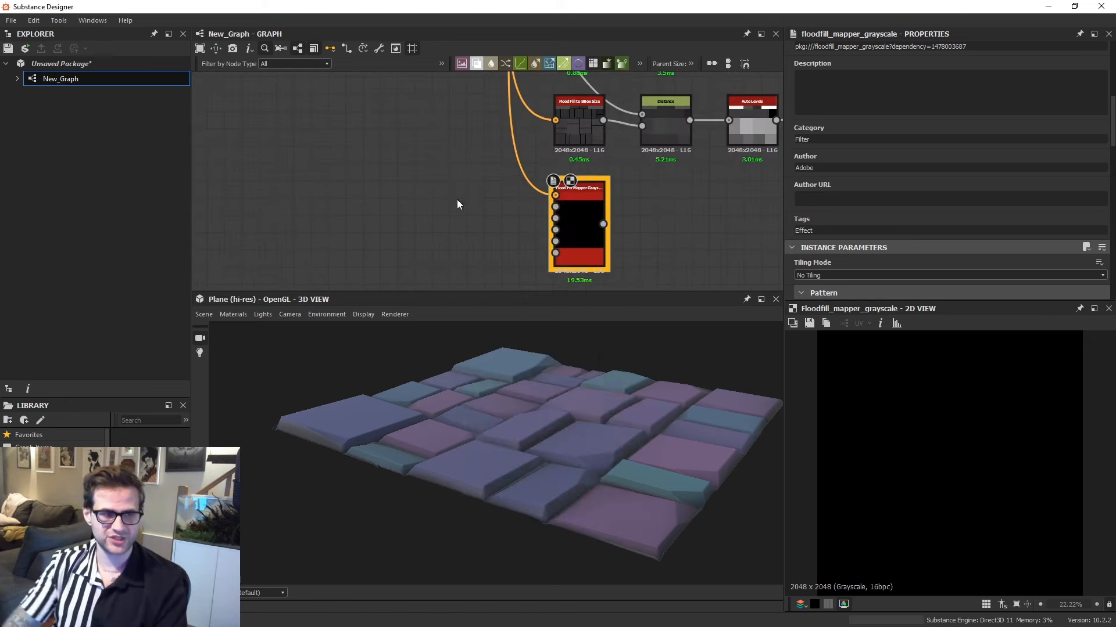
scroll(843, 197, "down", 5)
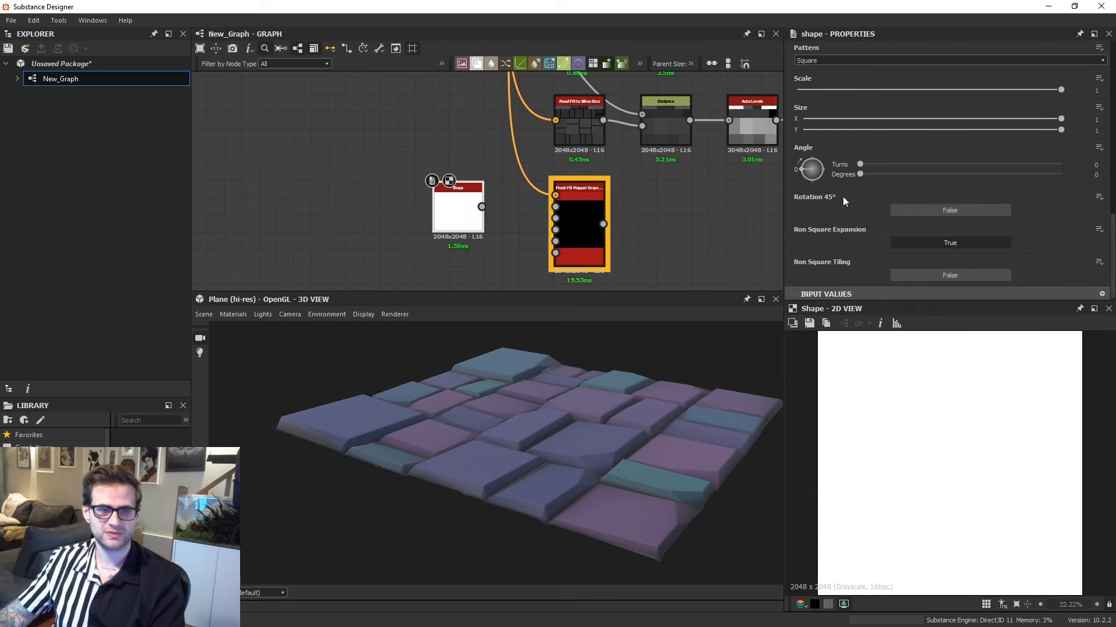
left_click(819, 61)
left_click(816, 77)
left_click(814, 61)
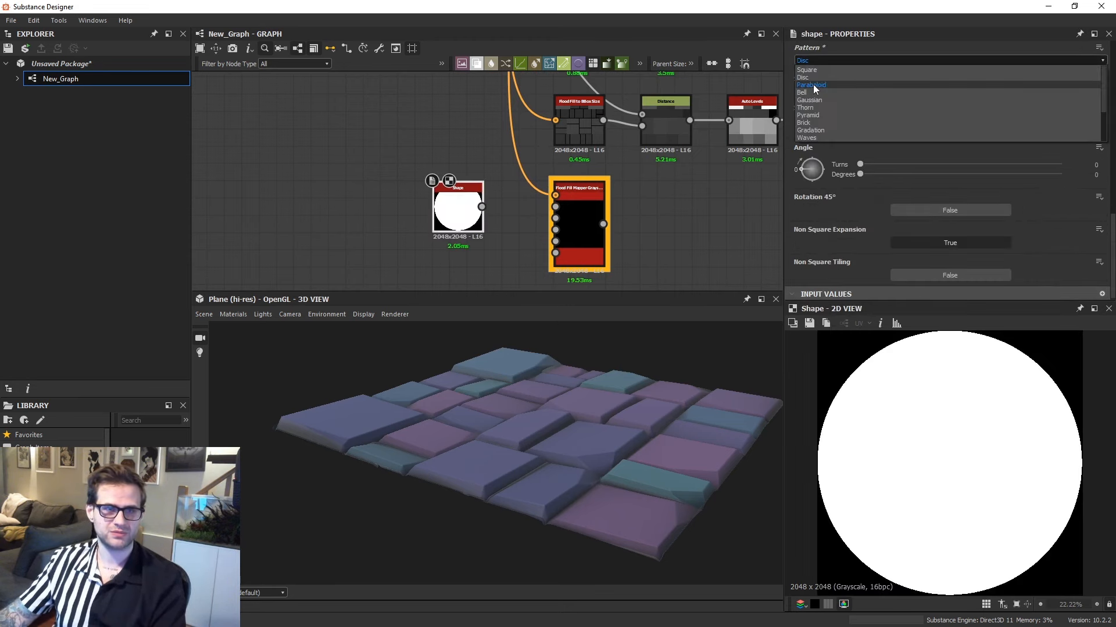
left_click(814, 86)
Add a Histogram Select after the Shape node with Position 0.74, Range 0.36 and Contrast 0.65 to form a ring.
middle_click_drag(520, 182, 562, 176)
left_click_drag(507, 204, 371, 225)
key("space")
type("hist")
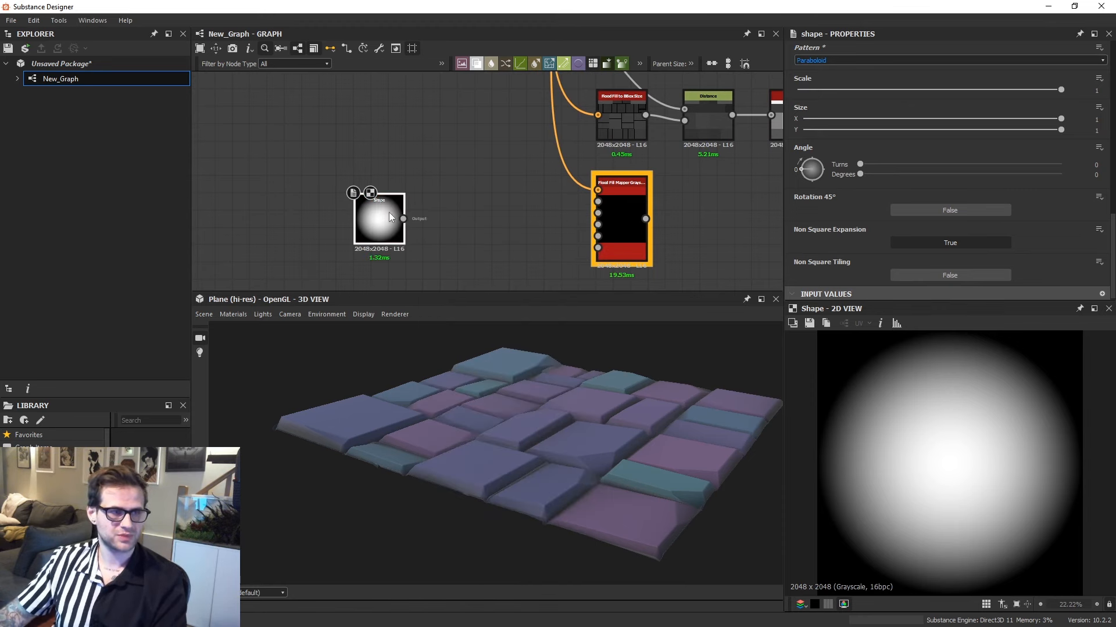
key("space")
type("hist")
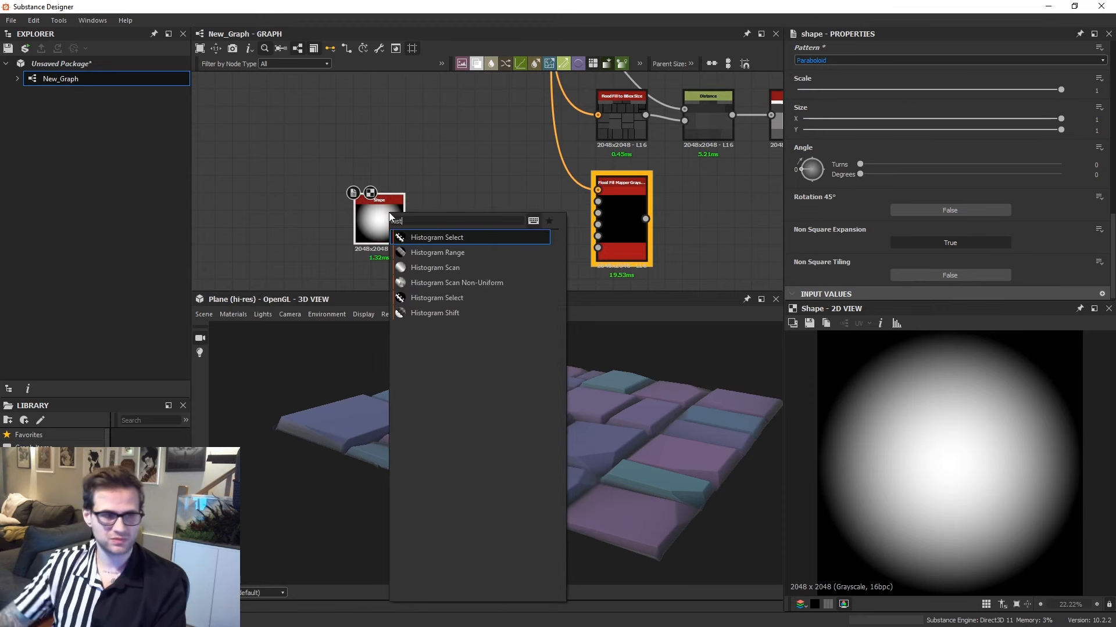
left_click(468, 239)
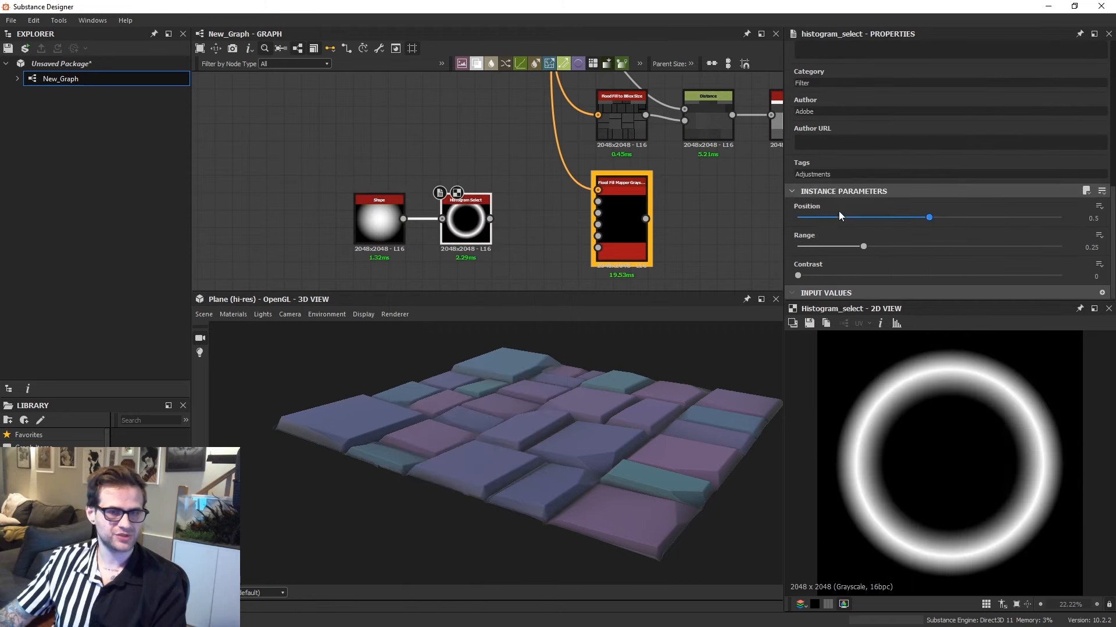
left_click_drag(864, 246, 969, 279)
left_click_drag(958, 227, 994, 227)
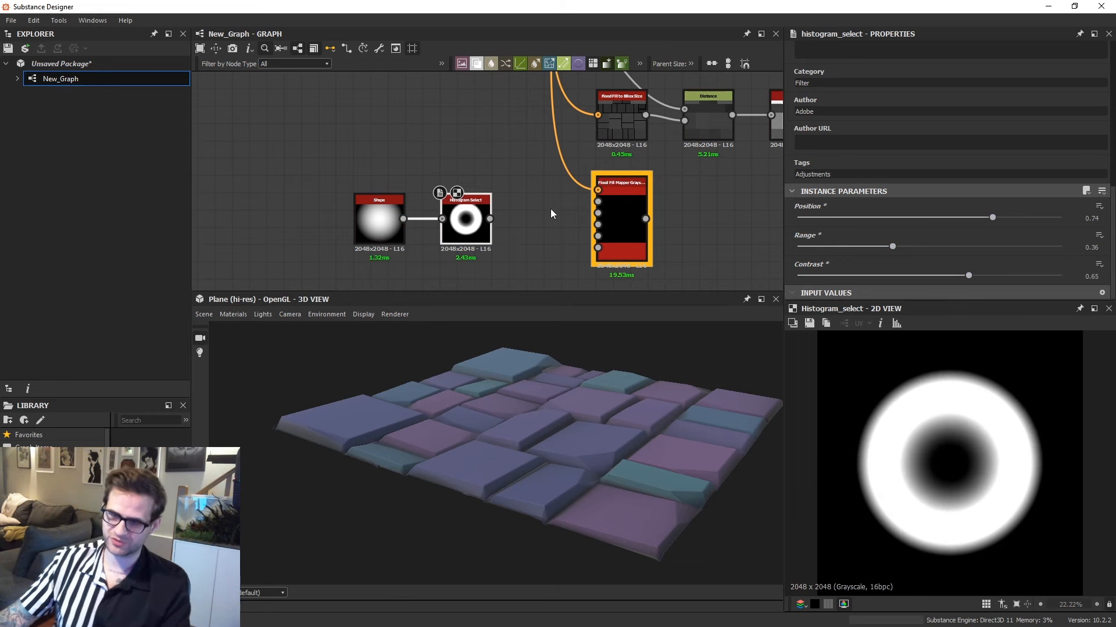
Connect the Histogram Select ring to the mapper's pattern input and inspect the mapped pattern up close.
key("space")
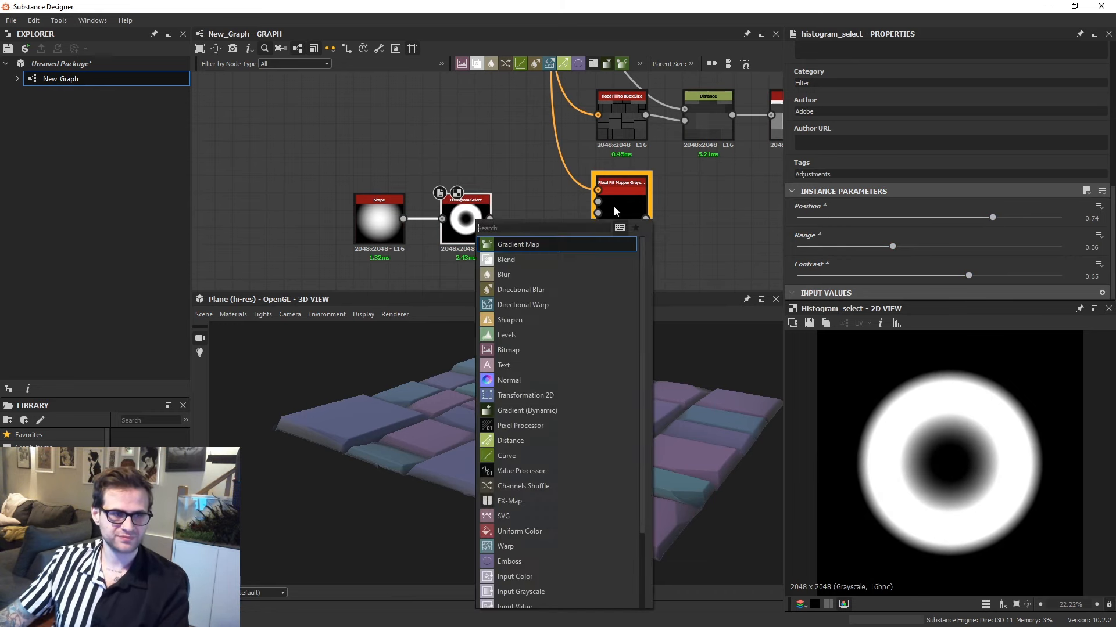
left_click(596, 198)
left_click_drag(598, 201, 488, 219)
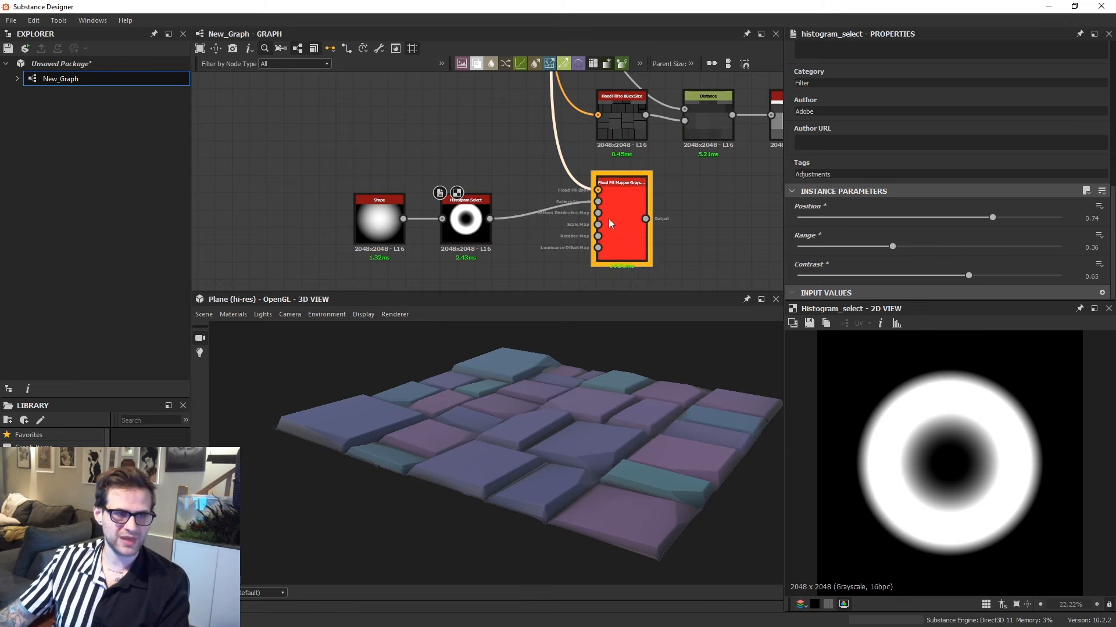
double_click(620, 219)
scroll(1007, 440, "down", 1)
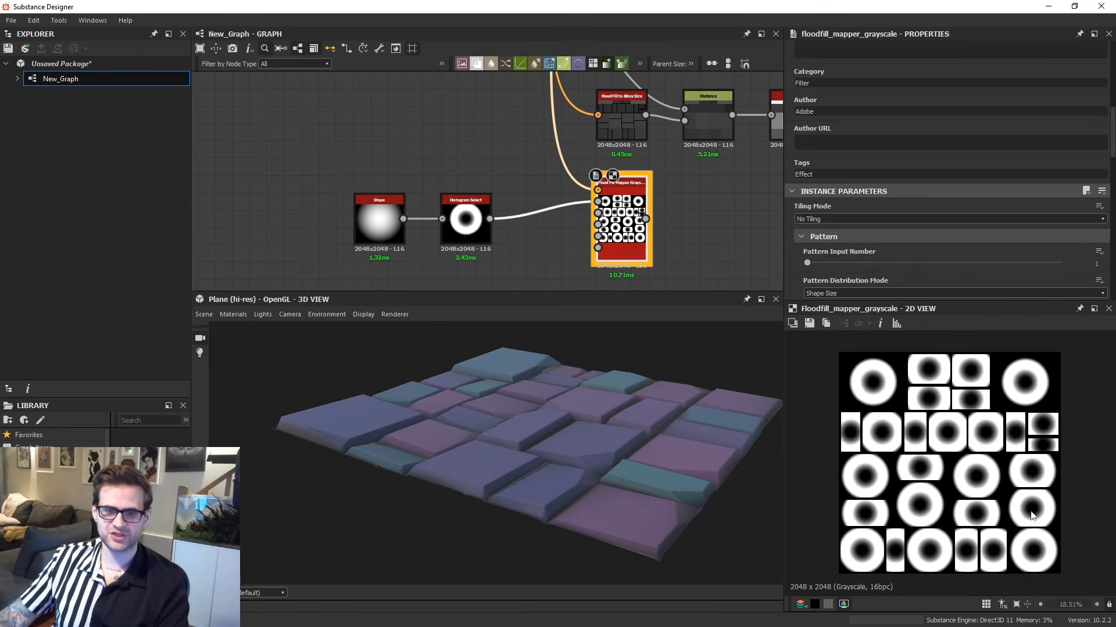
scroll(1031, 515, "up", 2)
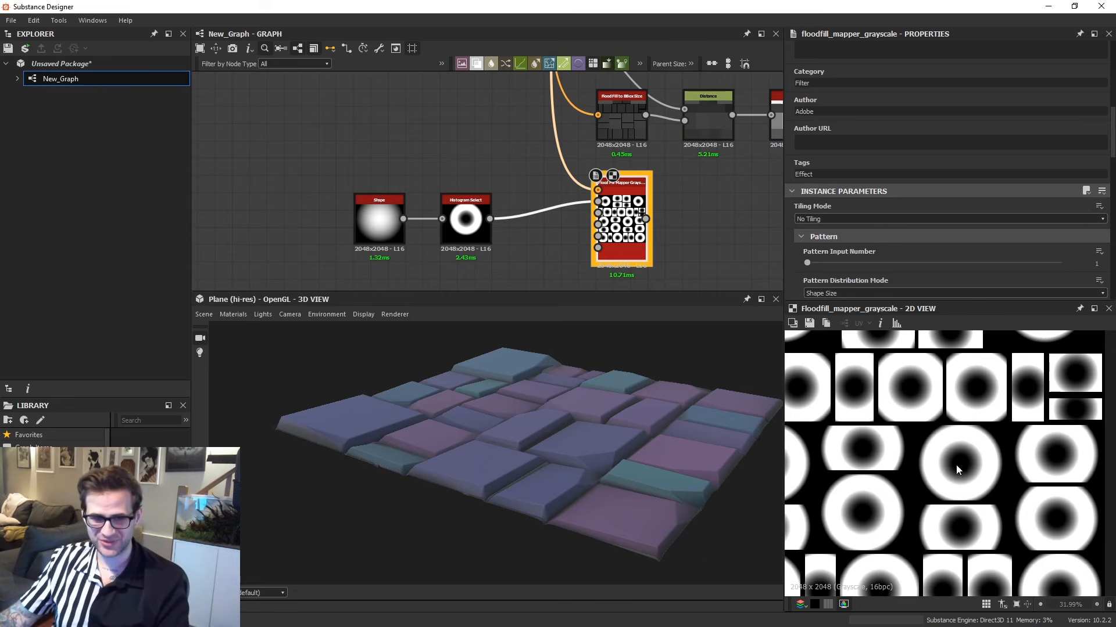
Try the Fit Shape BBox size mode on the mapper, and set Size Mode to Relative to Smallest Shape.
scroll(872, 238, "down", 5)
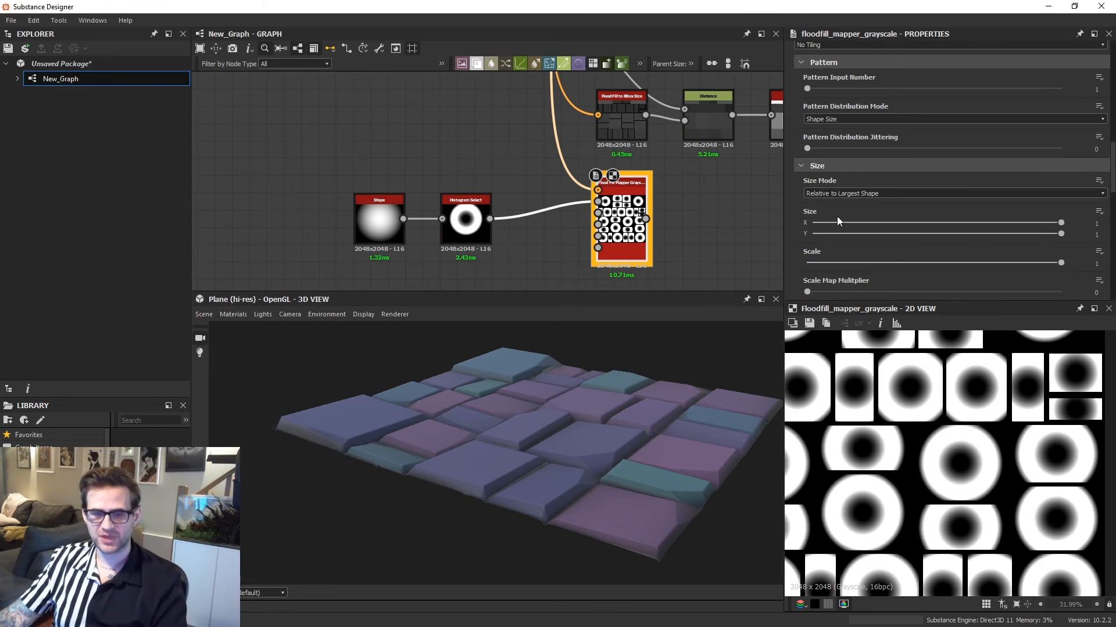
left_click(868, 193)
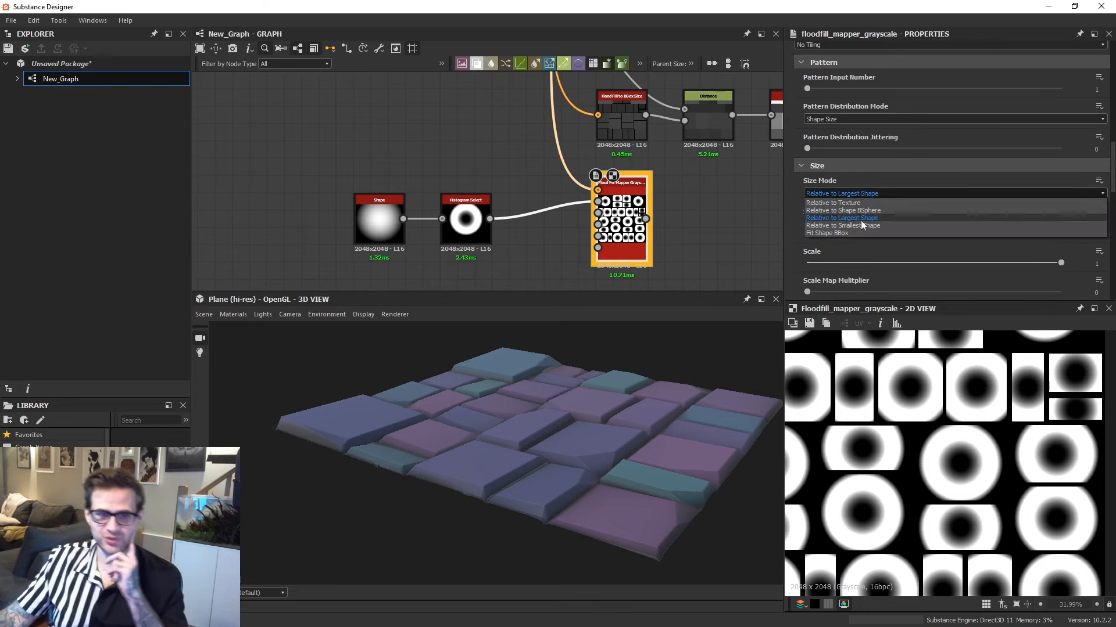
left_click(854, 227)
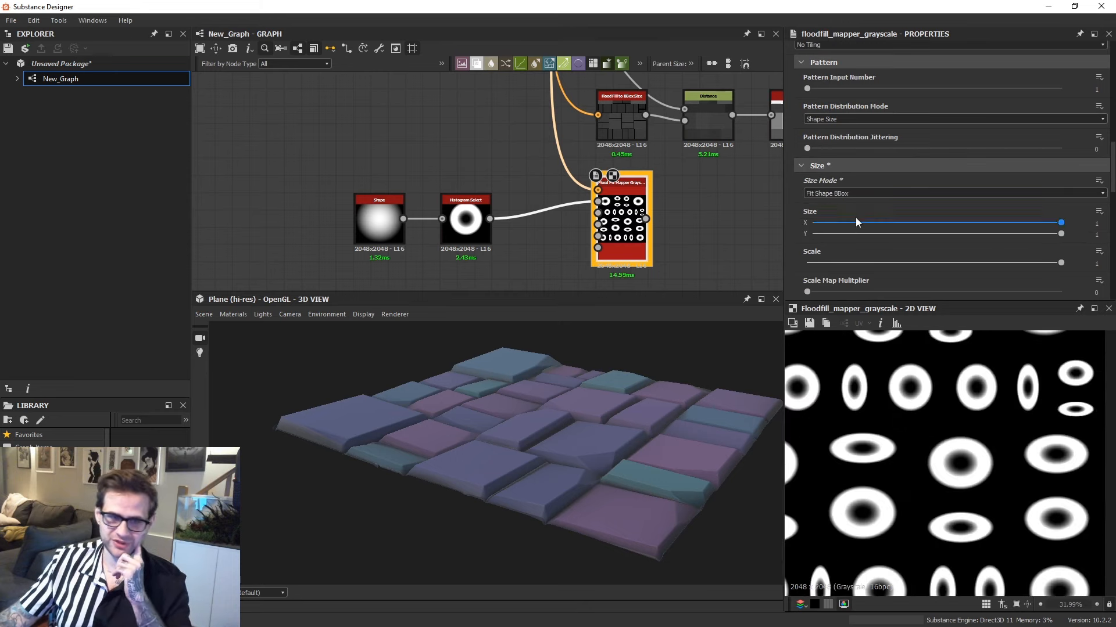
left_click(854, 194)
left_click(875, 226)
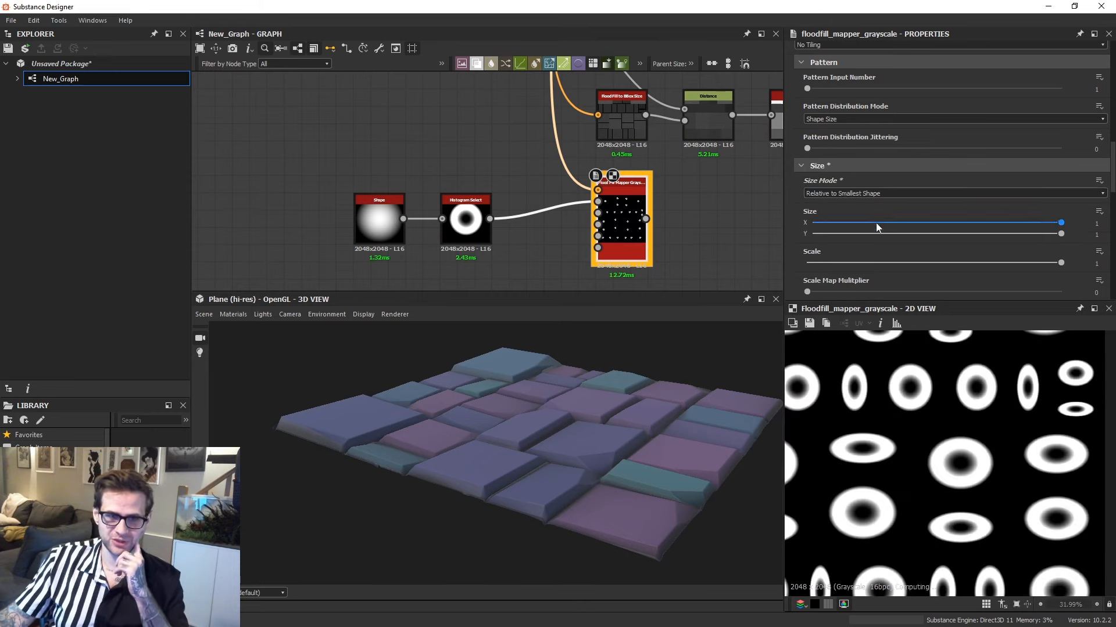
scroll(906, 192, "down", 3)
Add a Blend node below the last height Blend, with that Blend as background and the mapper output as foreground.
scroll(682, 179, "down", 5)
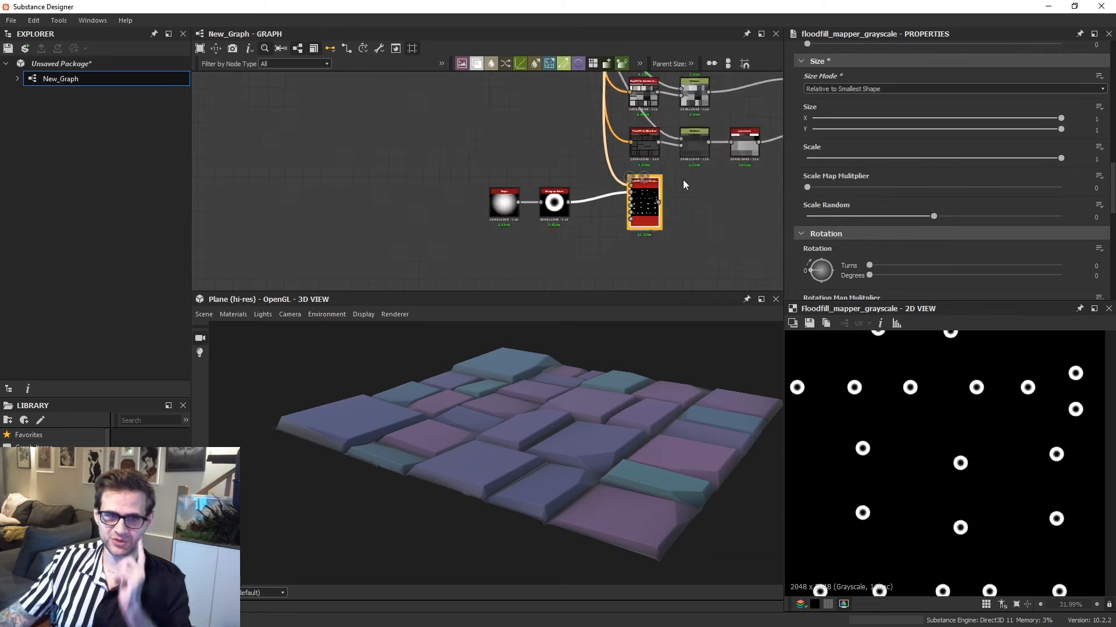
scroll(656, 189, "up", 3)
key("space")
left_click(669, 239)
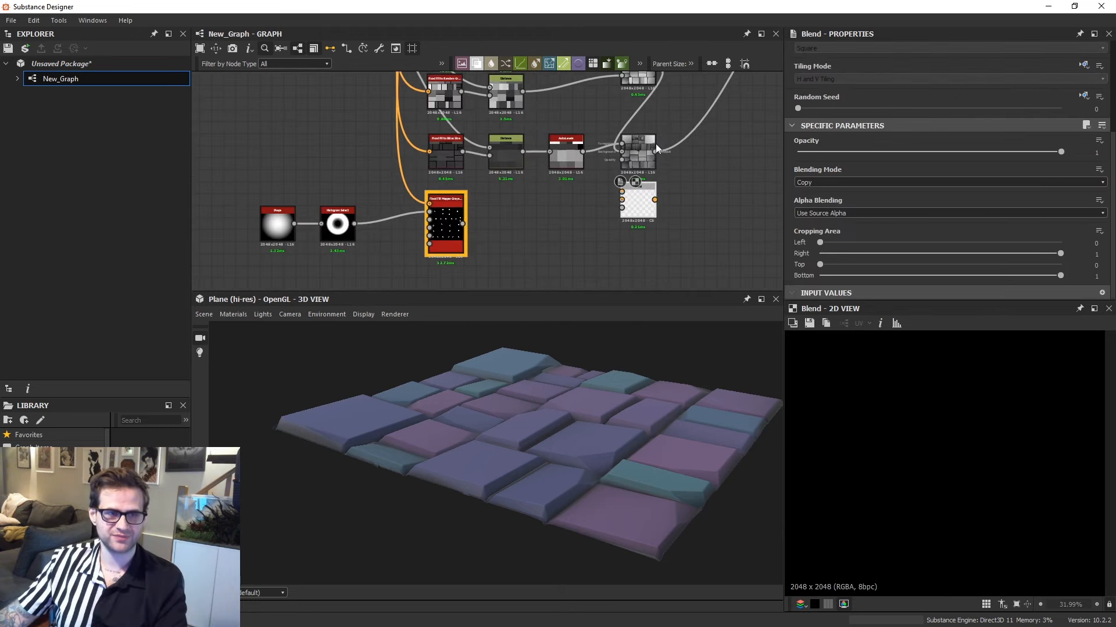
left_click_drag(634, 192, 634, 196)
key("ctrl+z")
left_click_drag(655, 152, 626, 219)
left_click_drag(477, 219, 463, 223)
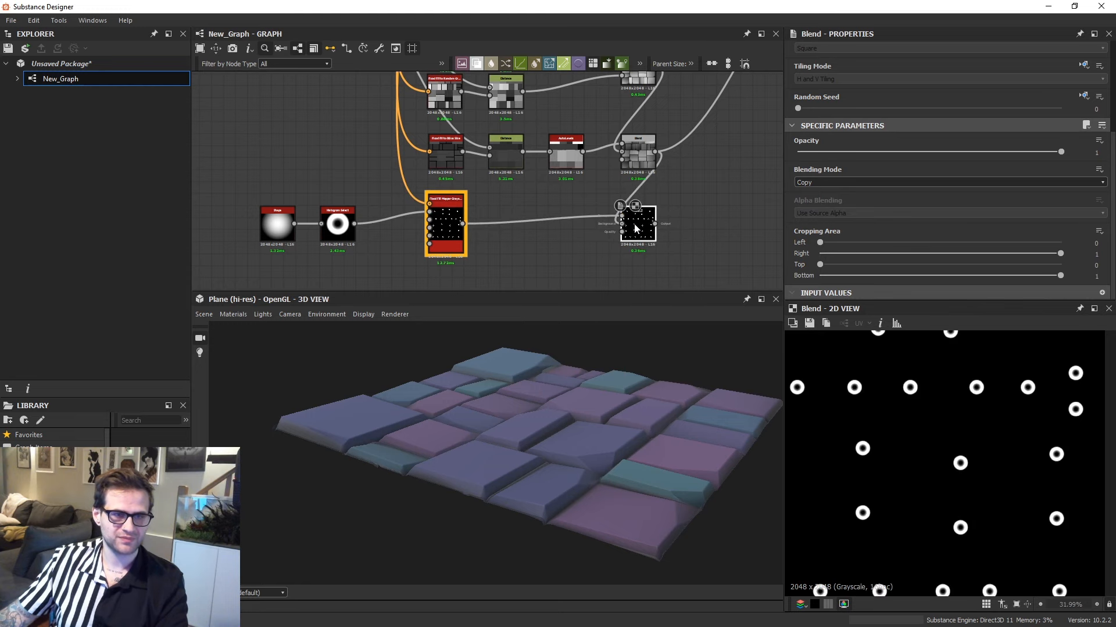
Set the new Blend's mode to Screen and move the previous Blend's downstream connection onto its output.
left_click(819, 182)
scroll(816, 256, "down", 1)
left_click(820, 253)
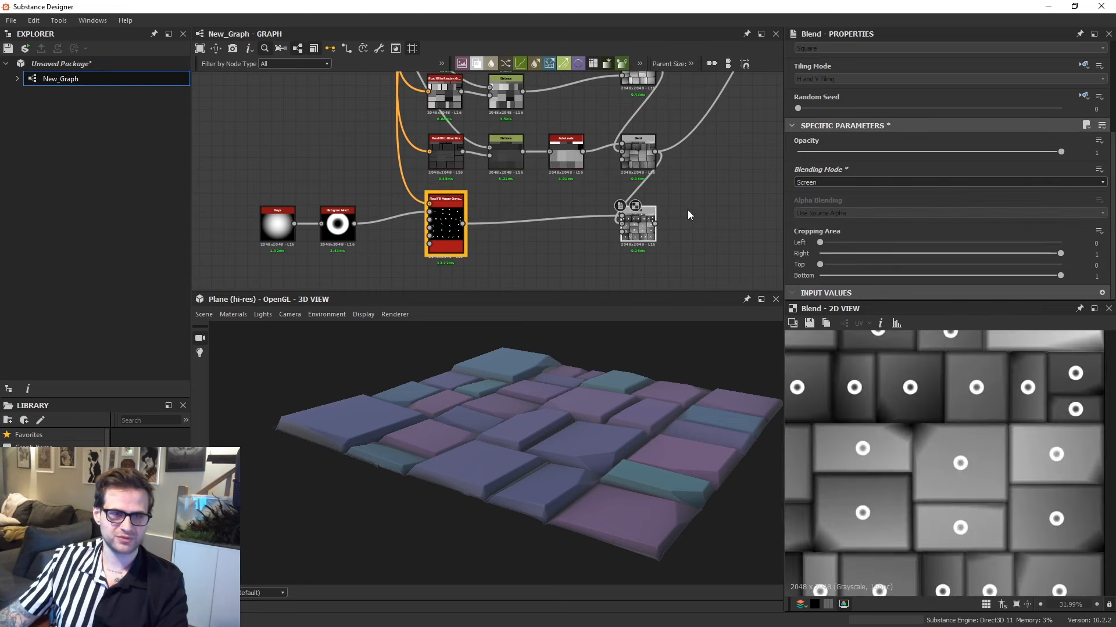
left_click_drag(655, 152, 655, 223, "shift")
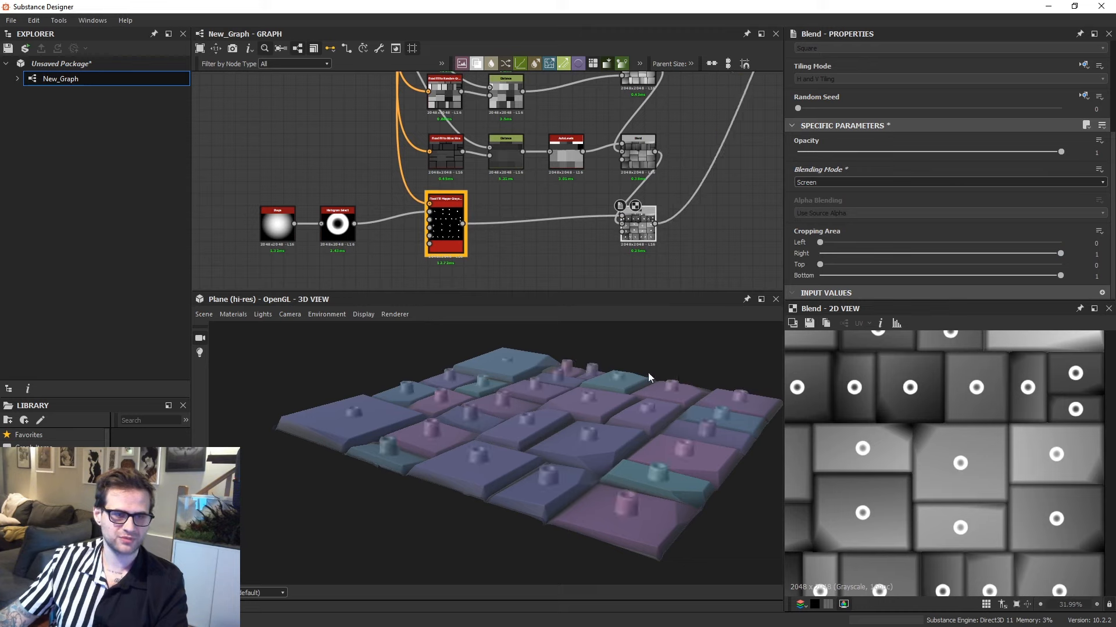
Examine the rings on the stones in the 3D view and lower the Blend opacity to 0.21.
scroll(653, 407, "up", 2)
left_click_drag(648, 373, 617, 404)
left_click(853, 152)
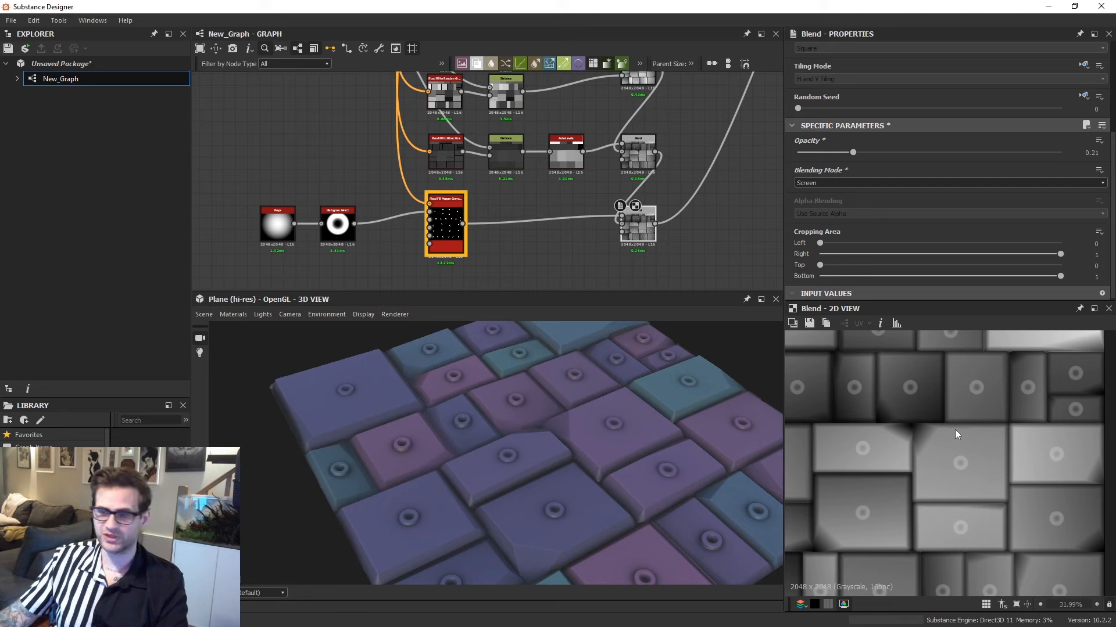
Set the mapper's Position Offset Random to X 0.2 and Y 0.24 after trying and undoing a fixed position offset.
double_click(445, 227)
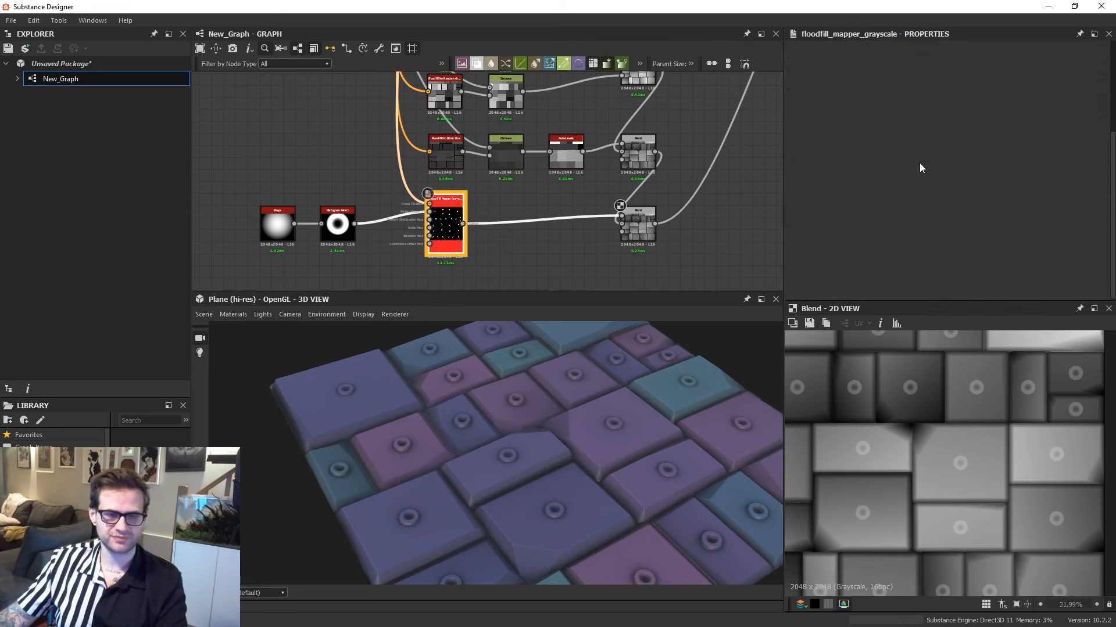
scroll(942, 175, "down", 5)
scroll(850, 212, "down", 3)
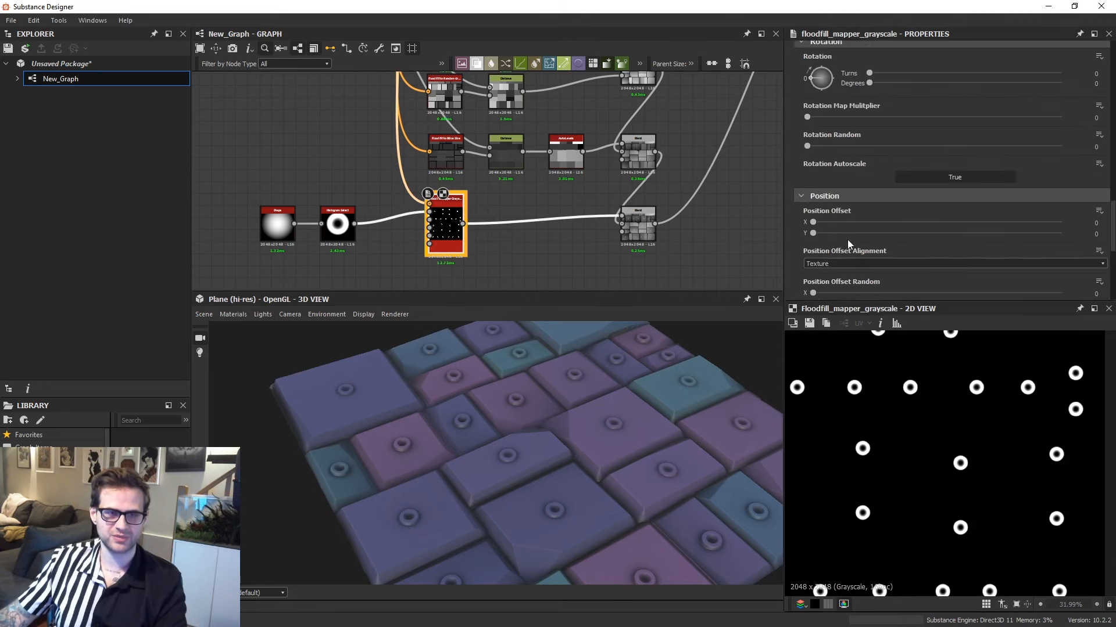
left_click_drag(828, 187, 845, 188)
key("ctrl+z")
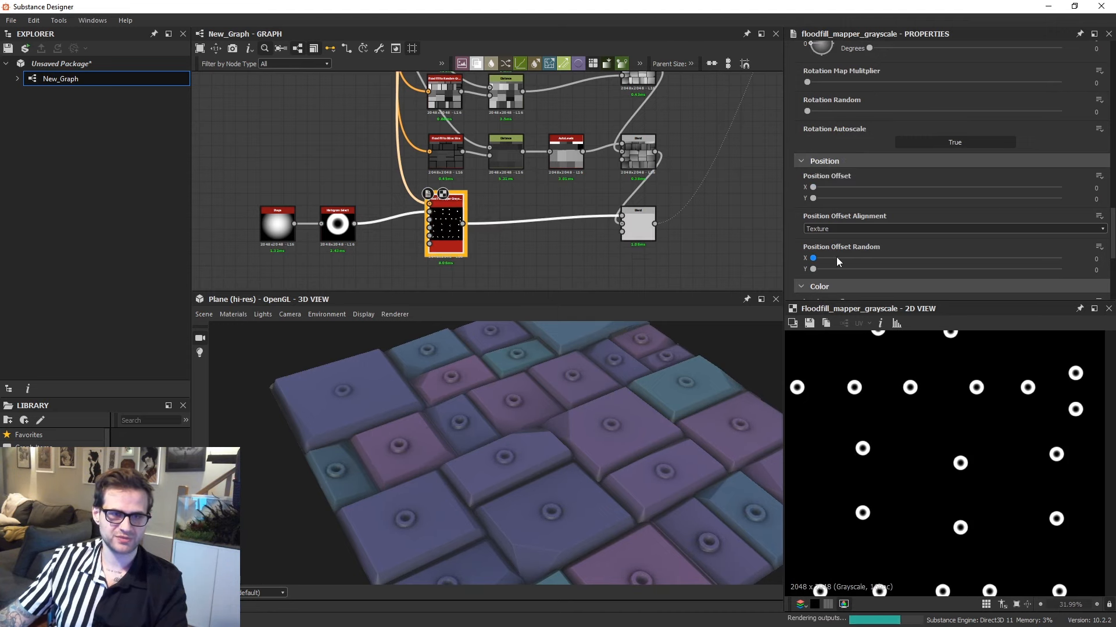
left_click_drag(836, 257, 873, 270)
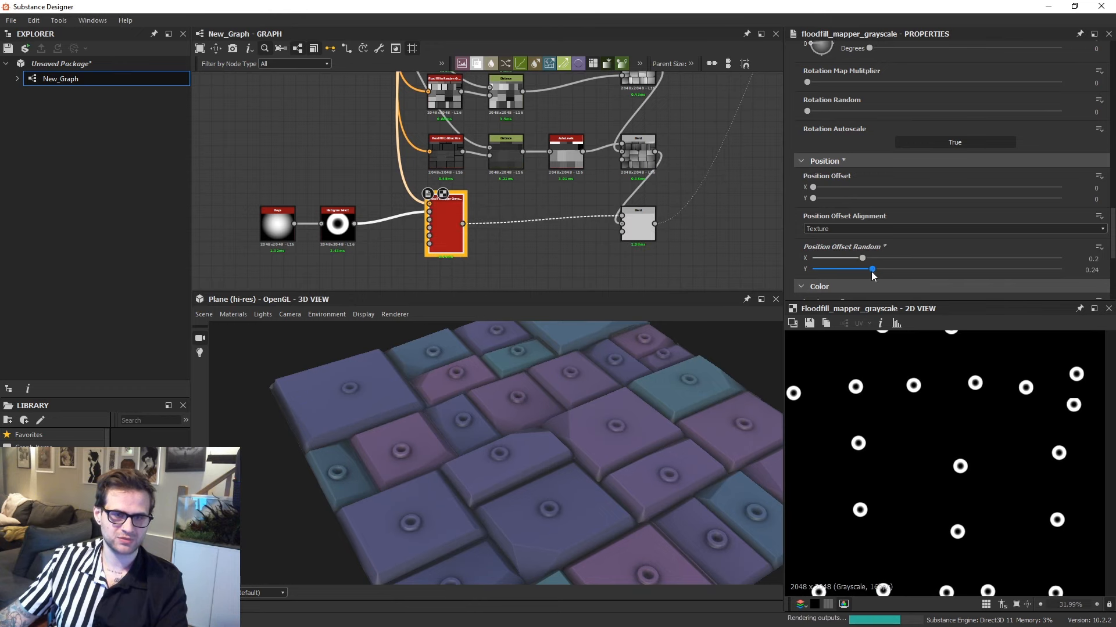
Review the mapper's color and size parameters and examine the offset rings on the stones in the 3D view.
scroll(894, 205, "down", 3)
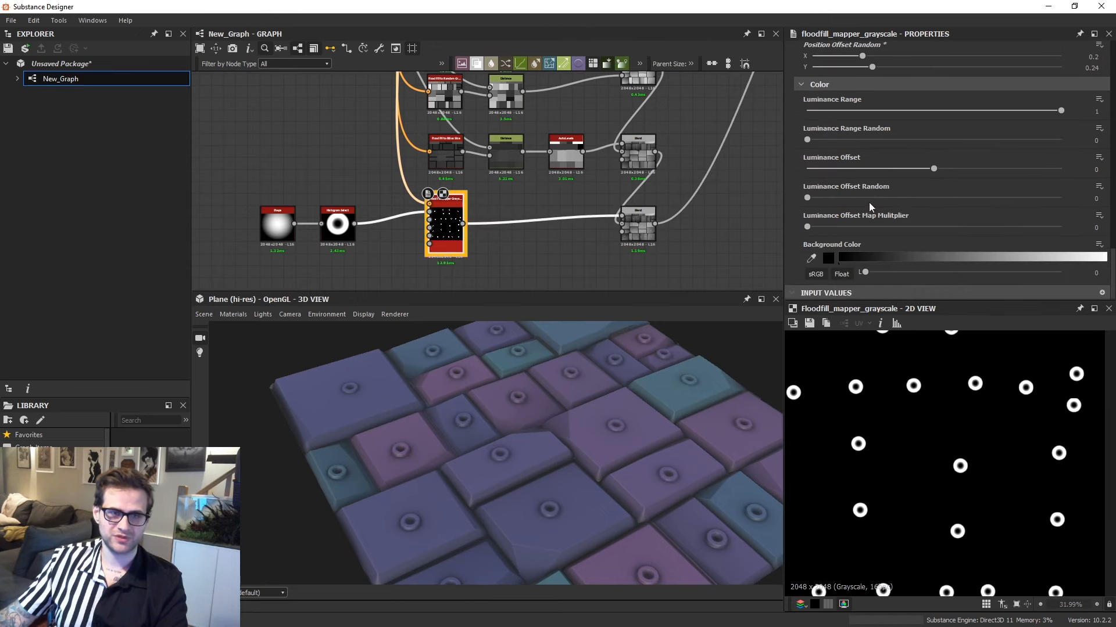
scroll(804, 229, "up", 8)
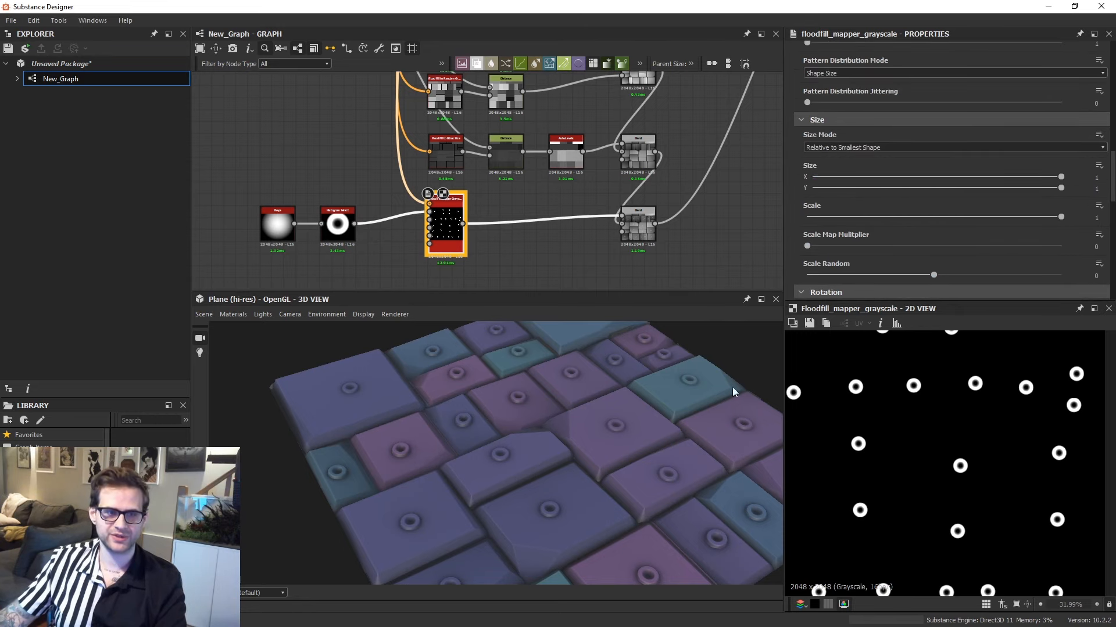
scroll(731, 388, "down", 3)
left_click_drag(721, 392, 692, 392)
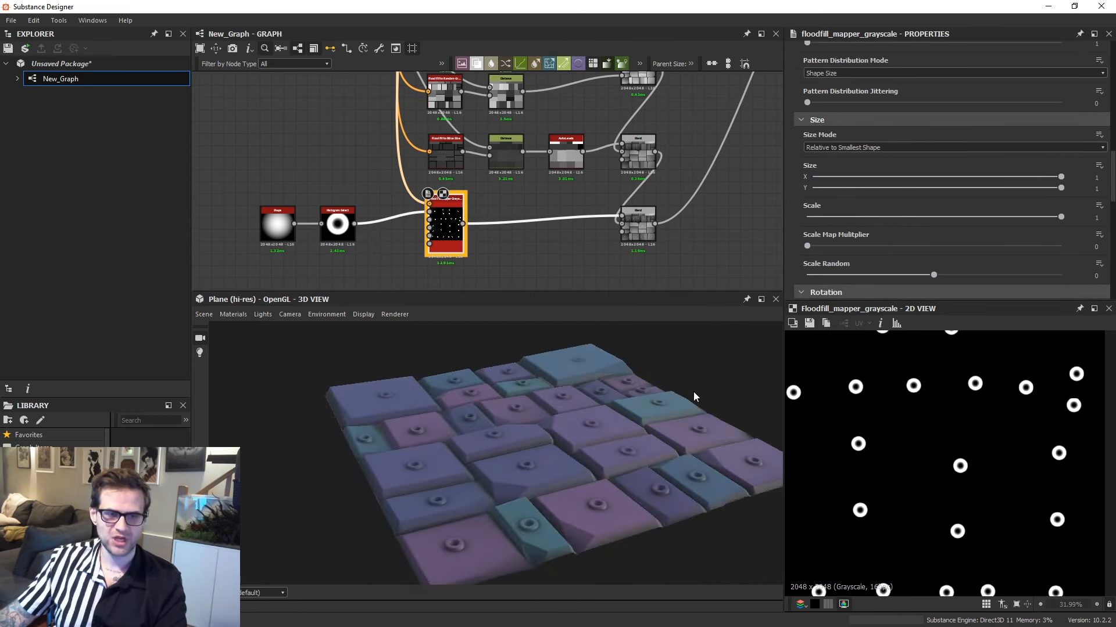